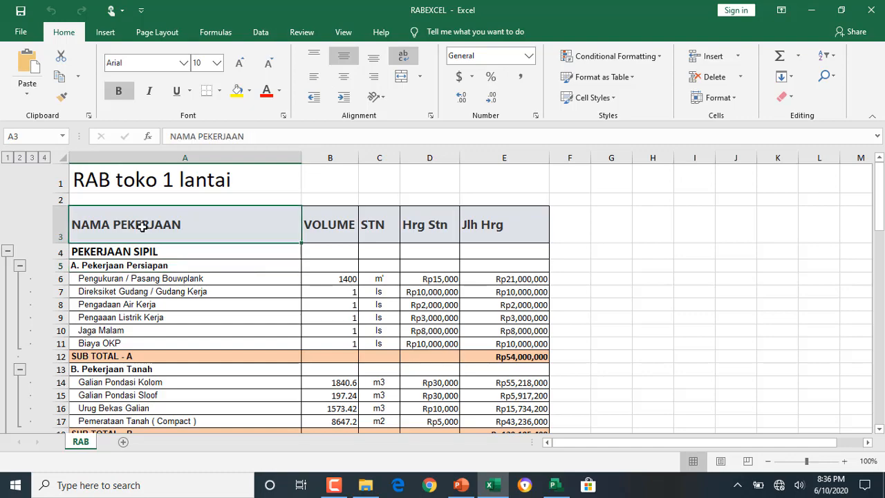
Examine the RAB sheet's column headings and the work items listed under PEKERJAAN SIPIL.
click(323, 230)
click(374, 223)
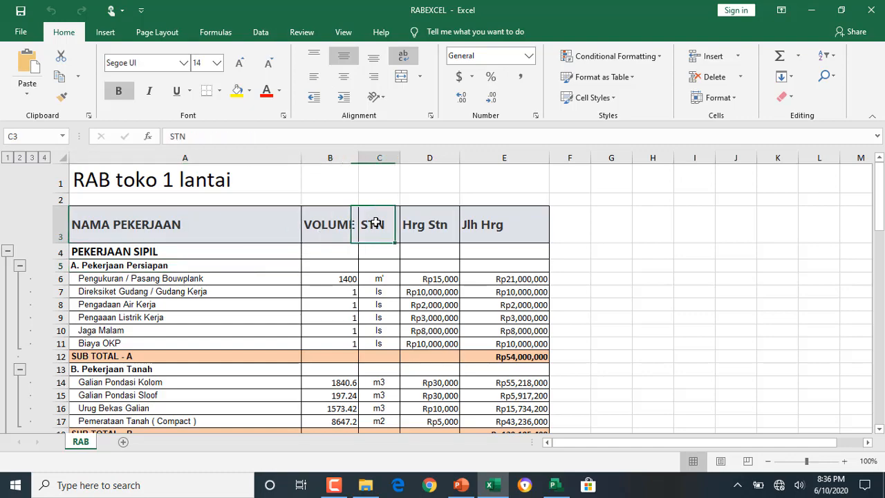
click(440, 228)
scroll(509, 256, down, 2)
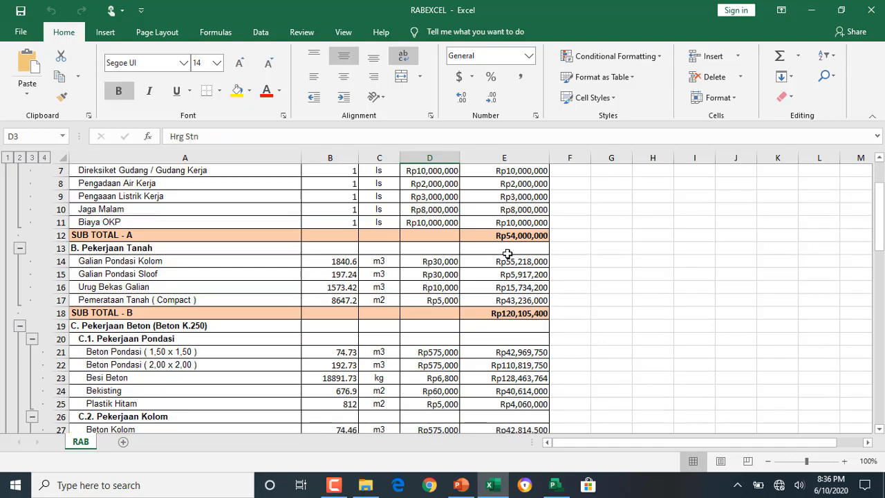
scroll(509, 252, up, 2)
click(171, 254)
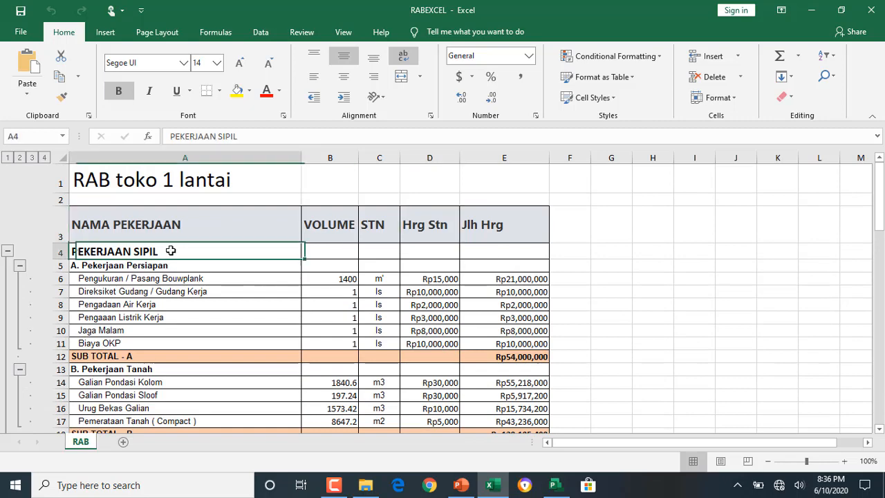
scroll(230, 284, down, 2)
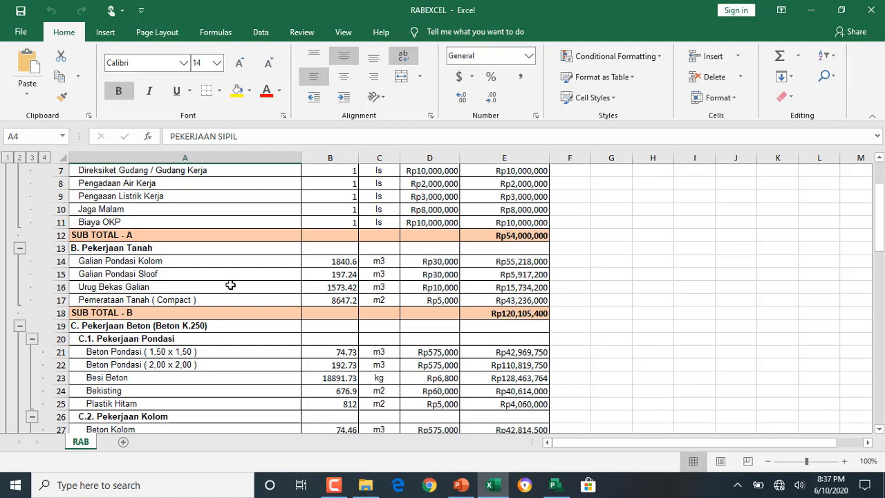
scroll(233, 330, up, 2)
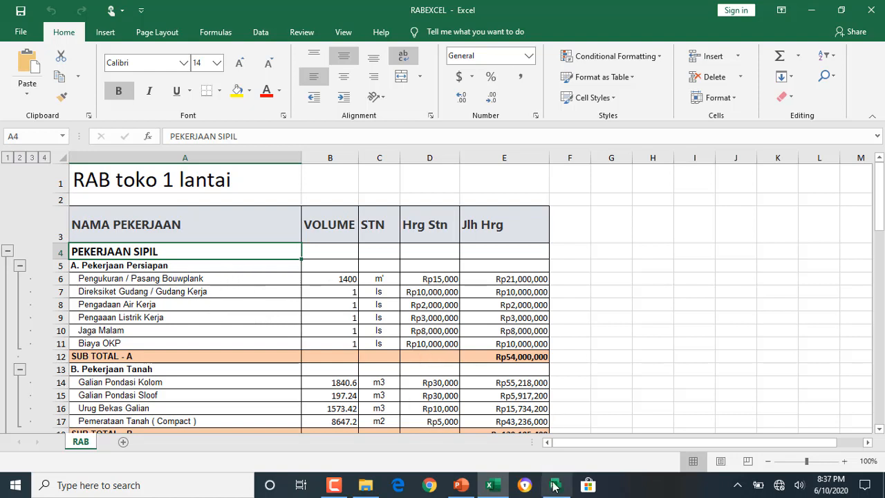
Switch to the PLANNING1 file in Microsoft Project and check the Task Name and VOLUME columns of its empty table.
mouse_move(555, 488)
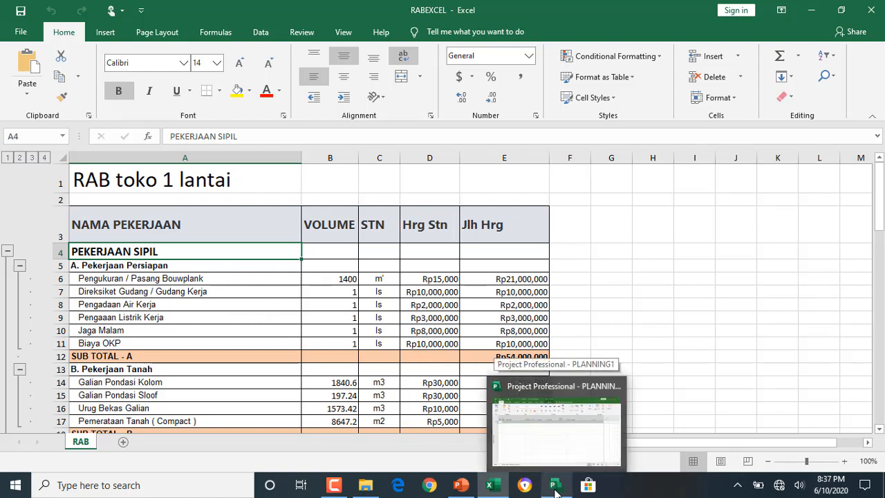
click(555, 487)
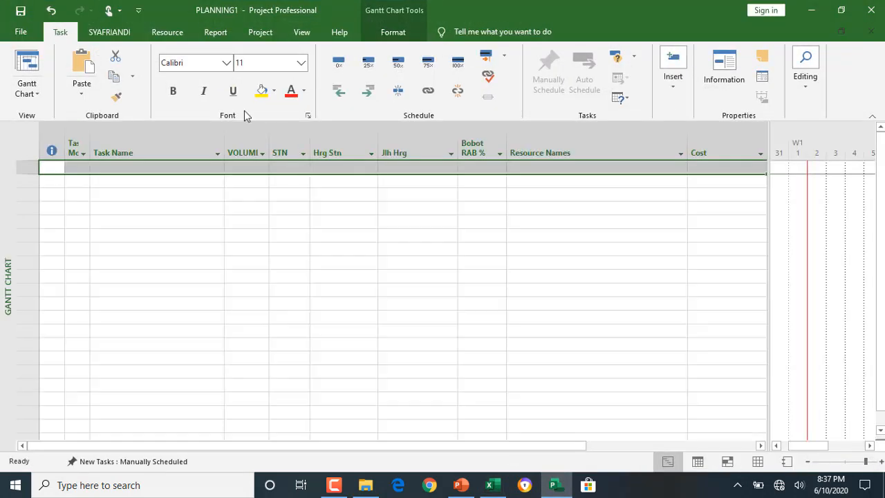
click(172, 165)
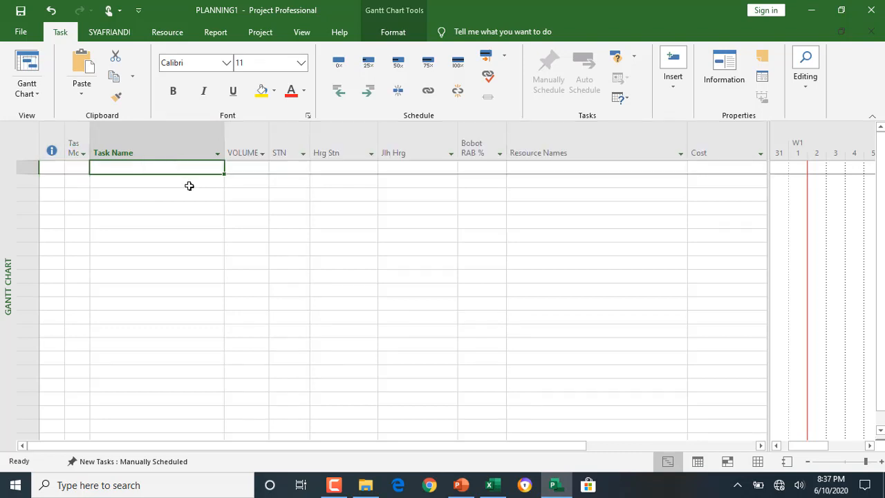
click(171, 147)
click(253, 170)
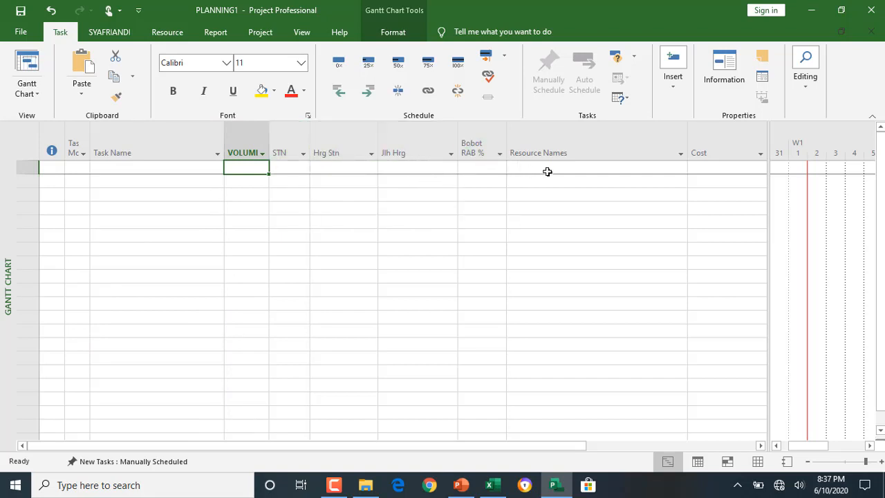
Display the custom Progress table and review its period progress, planned weight and deviation columns.
click(304, 32)
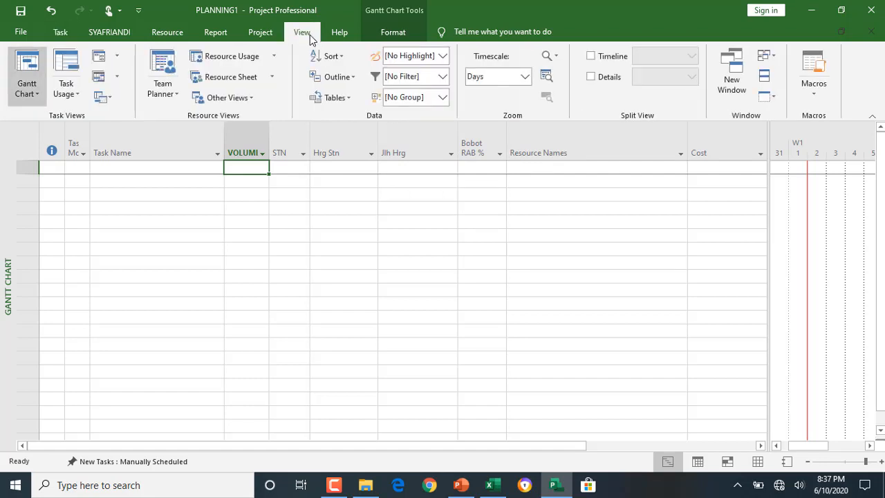
click(338, 98)
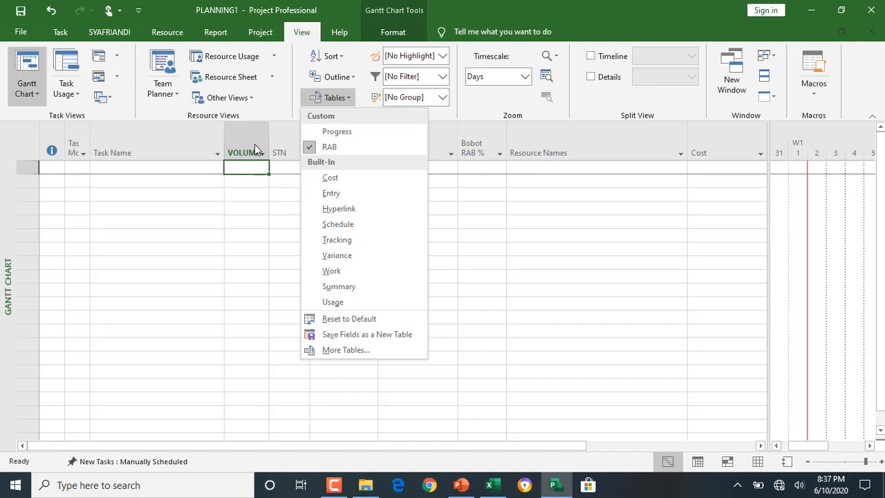
click(358, 131)
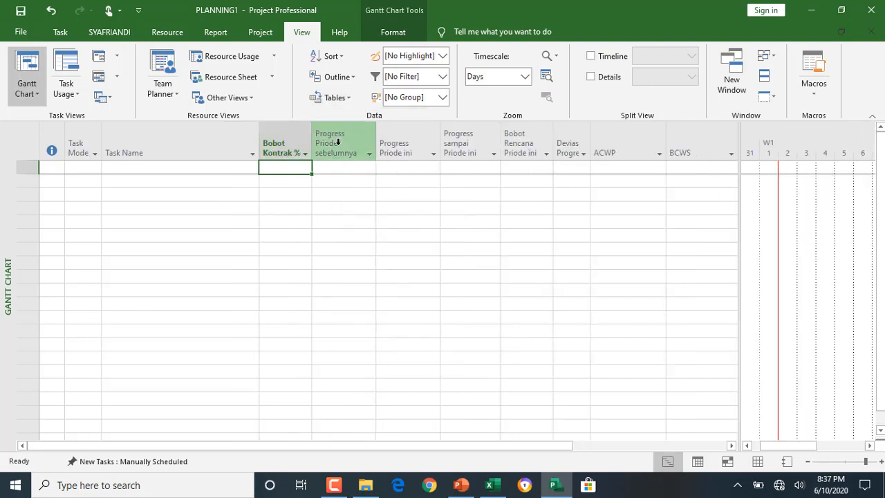
click(416, 143)
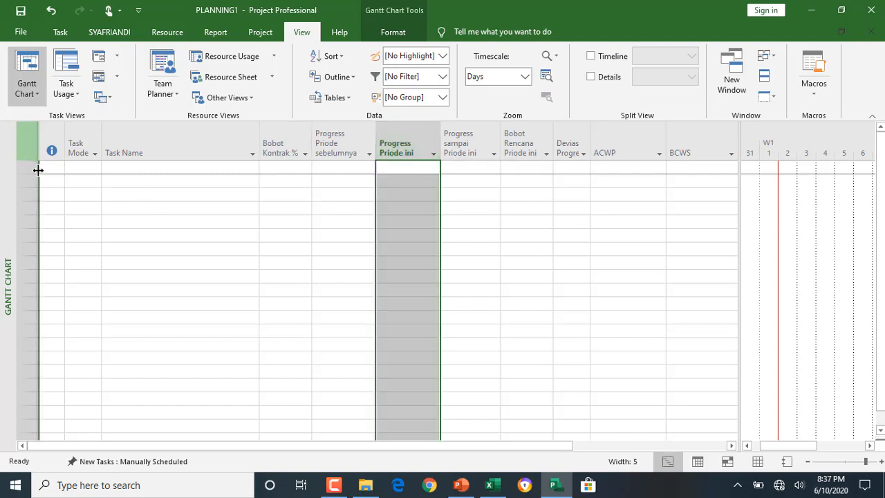
click(484, 148)
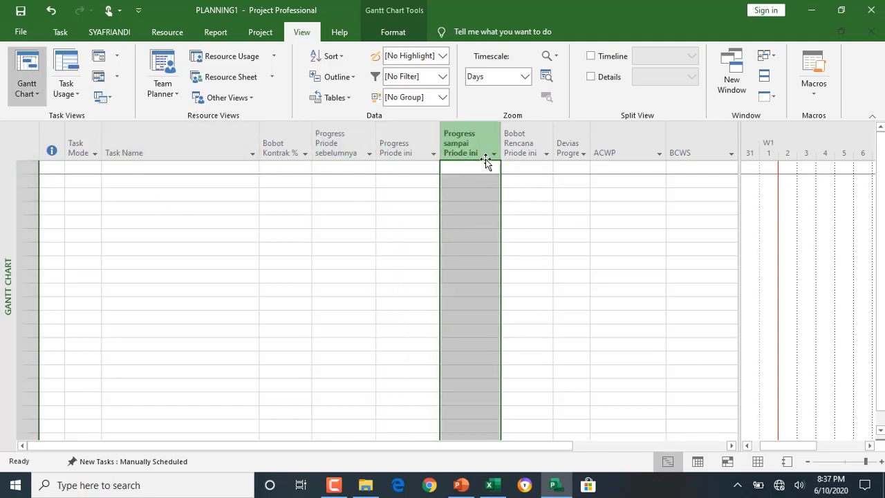
click(408, 144)
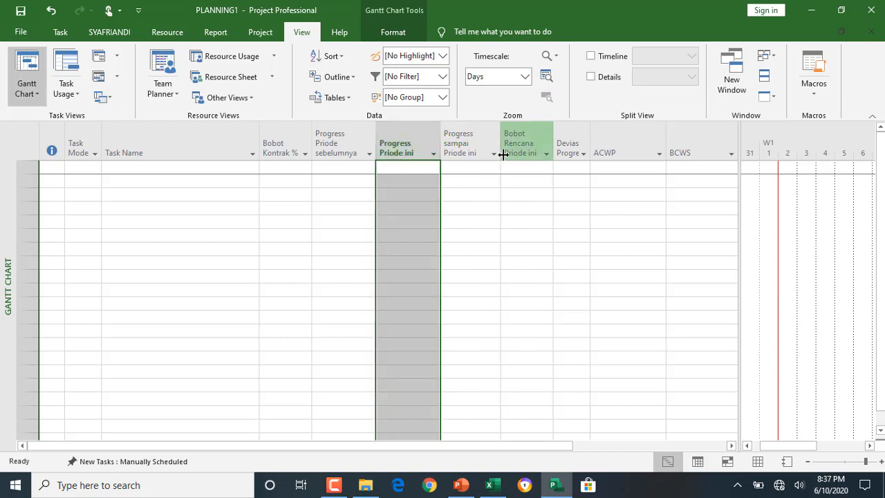
click(476, 142)
click(528, 128)
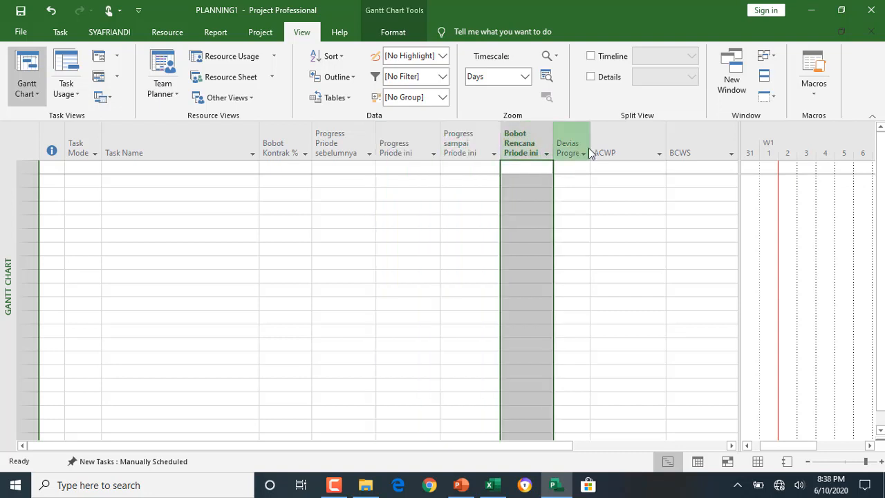
click(571, 138)
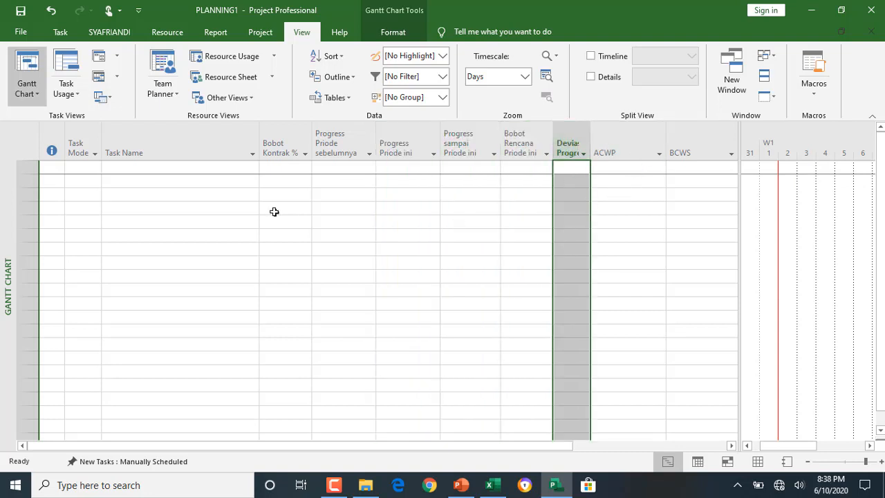
click(197, 172)
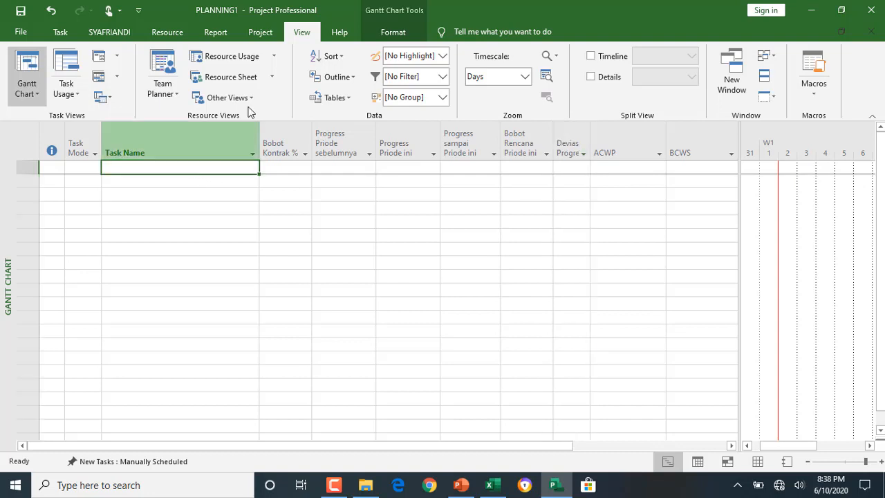
Apply the custom RAB table to the Gantt Chart again and check its Task Name, VOLUME and Hrg Stn columns.
click(336, 100)
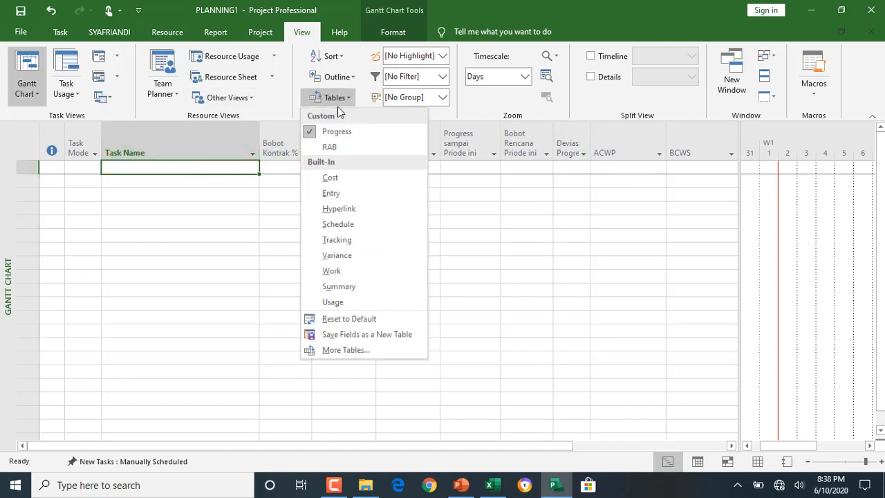
click(343, 152)
click(179, 151)
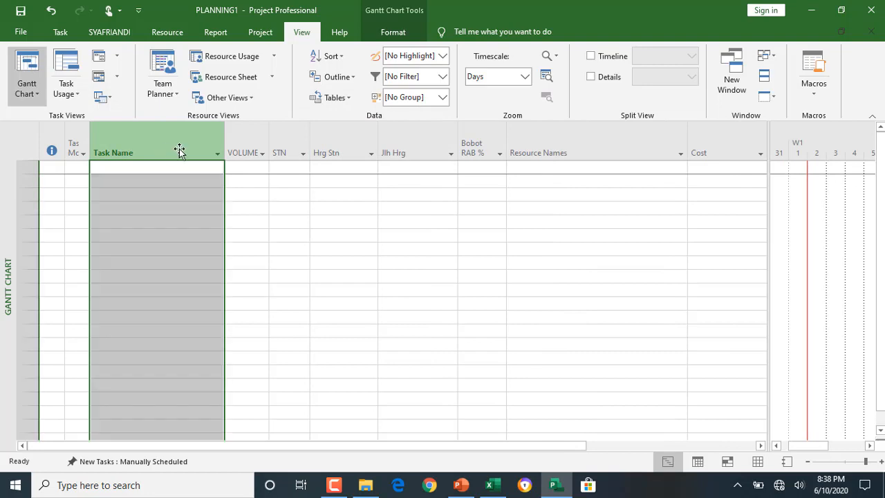
click(262, 152)
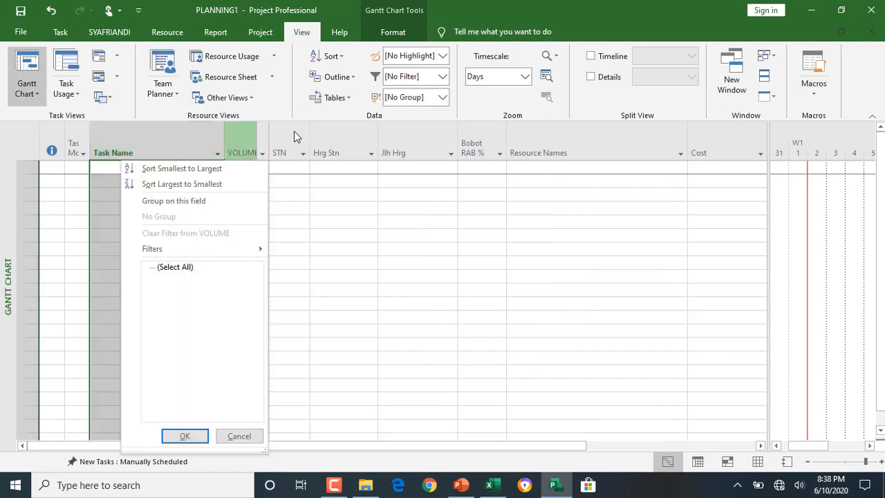
click(337, 188)
click(339, 170)
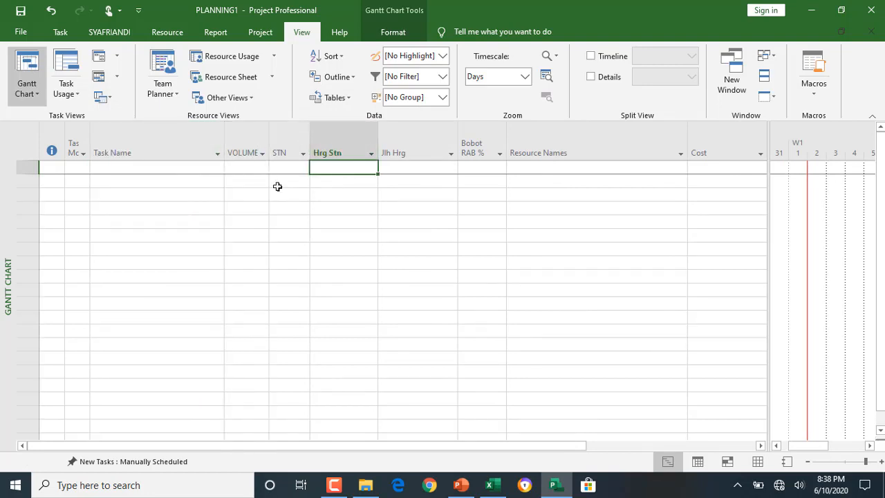
In the RABEXCEL workbook in Excel, copy cells A4:D76, from PEKERJAAN SIPIL through the Hrg Stn column of the GRAN TOTAL row.
click(500, 488)
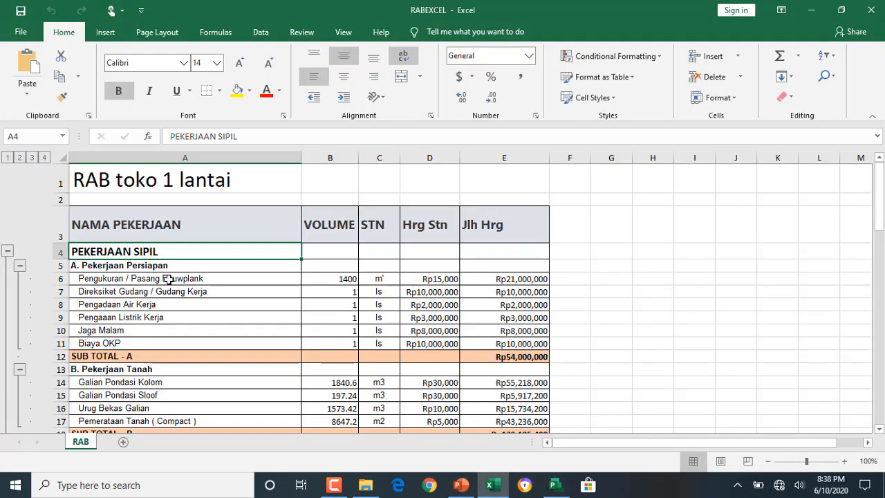
scroll(217, 304, down, 18)
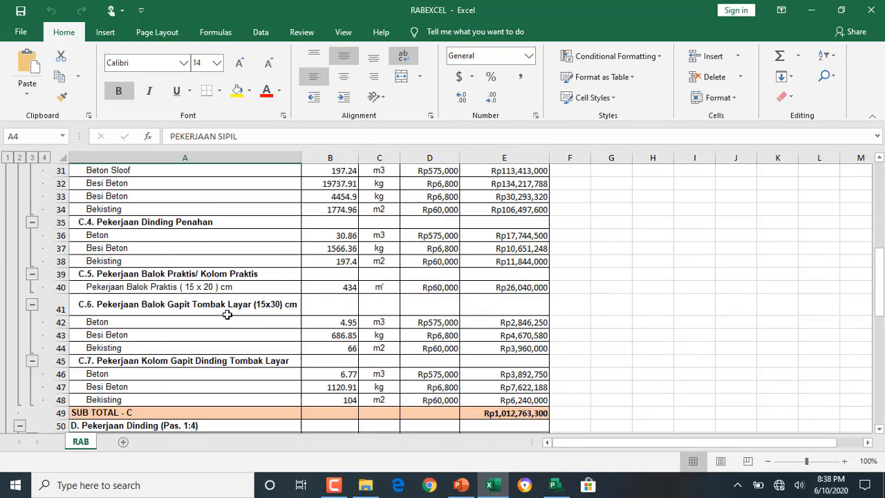
scroll(237, 318, down, 3)
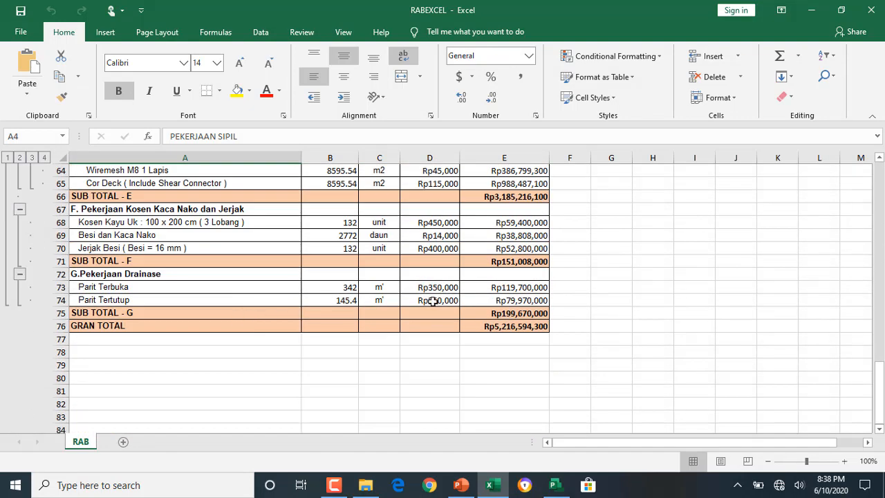
shift+click(434, 323)
scroll(459, 302, up, 6)
scroll(459, 302, up, 15)
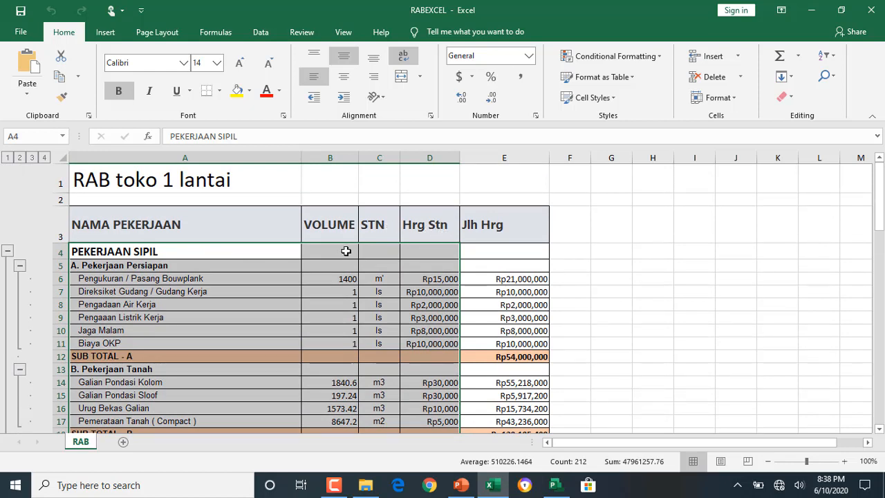
key(ctrl+c)
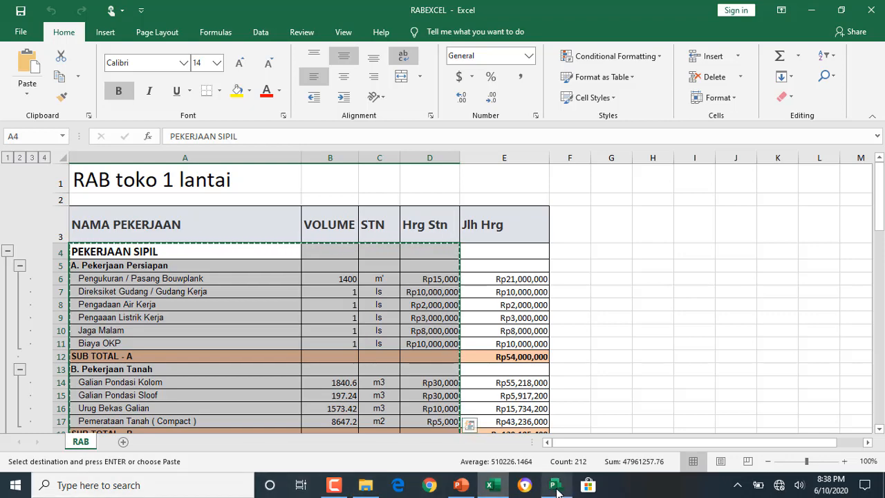
Paste the copied work items into the PLANNING1 project in Microsoft Project, starting at the first Task Name cell, and check the filled columns.
key(alt+Tab)
click(125, 167)
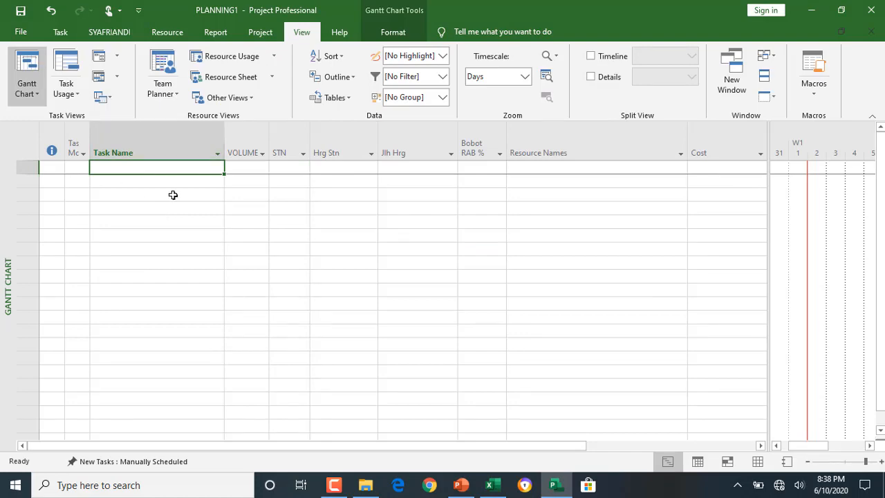
key(ctrl+v)
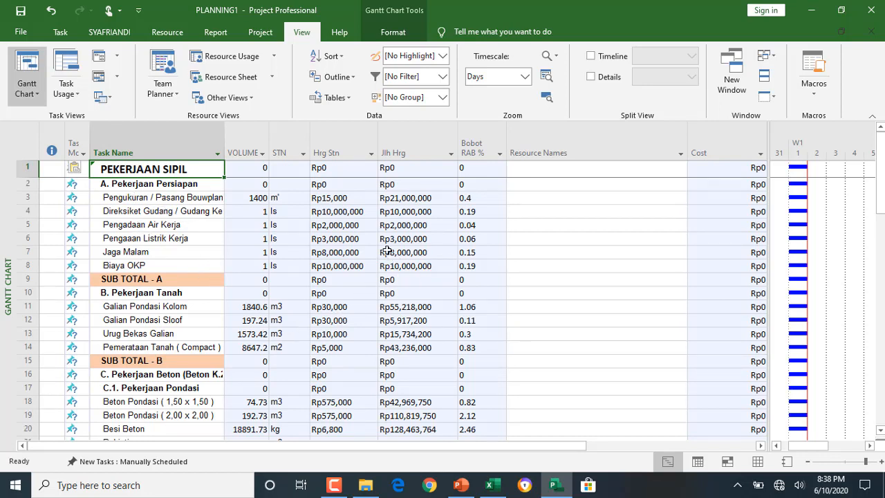
drag(273, 222, 273, 211)
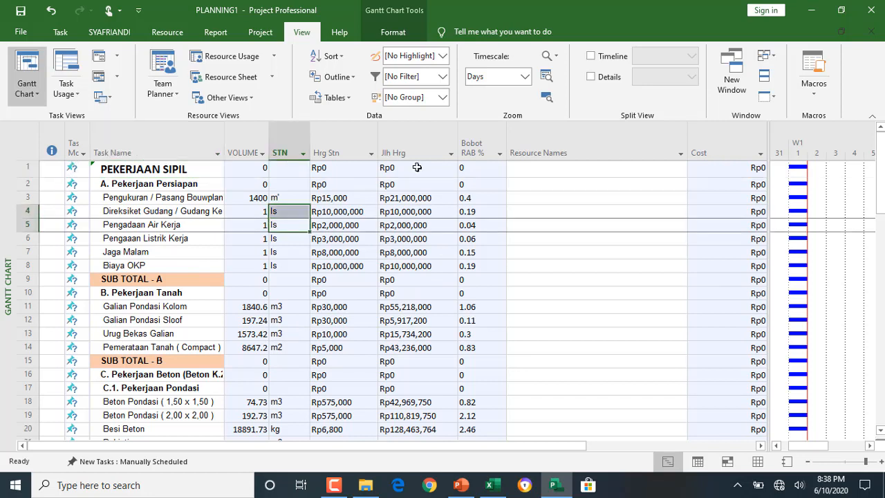
click(412, 210)
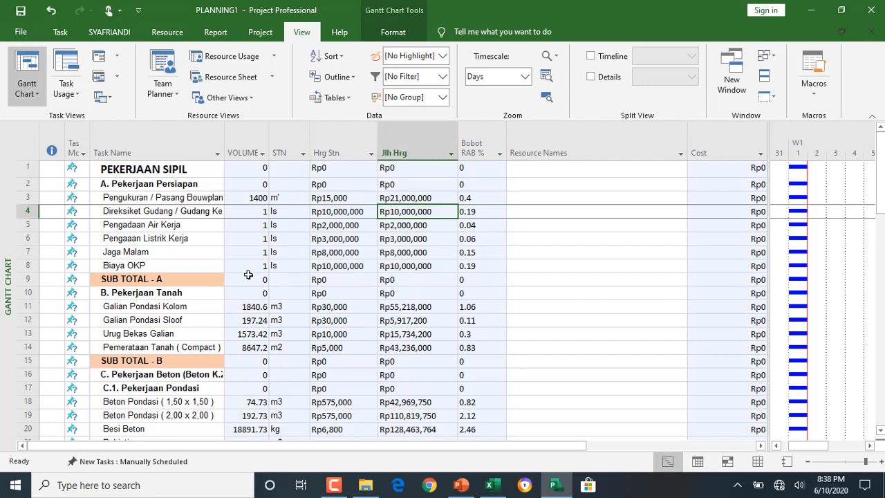
Set the VOLUME of the Pengaaan Listrik Kerja task to 3 and check its Jlh Hrg value.
click(253, 240)
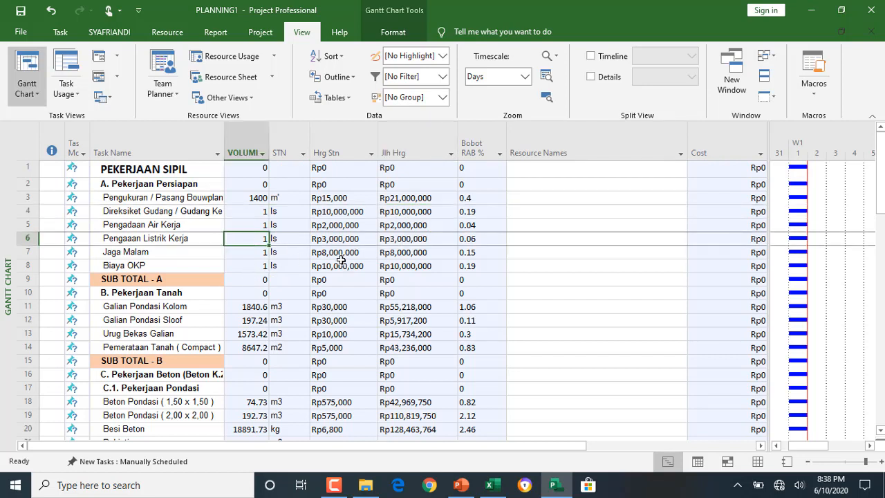
text(3)
click(290, 239)
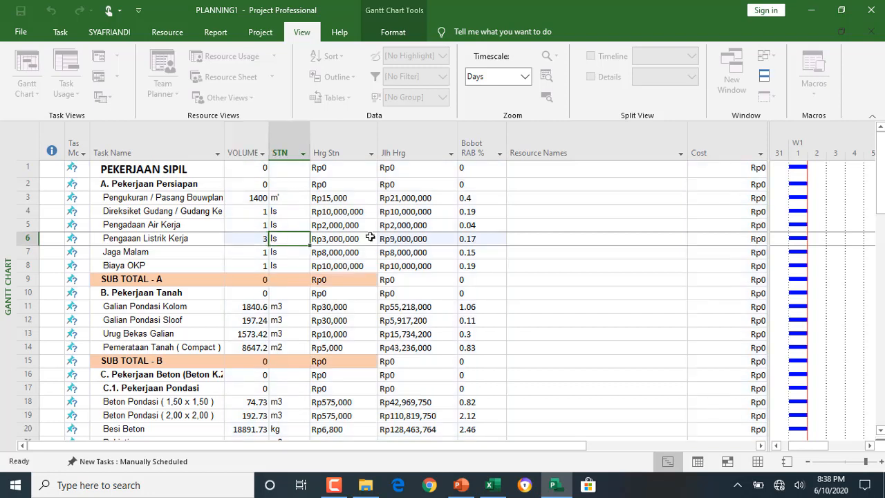
click(412, 240)
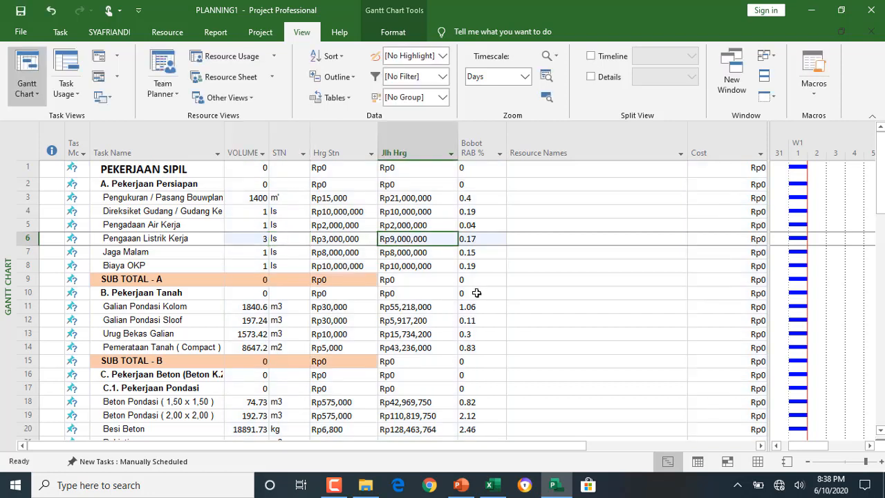
Set the VOLUME of the Pengaaan Listrik Kerja task back to 1.
click(261, 240)
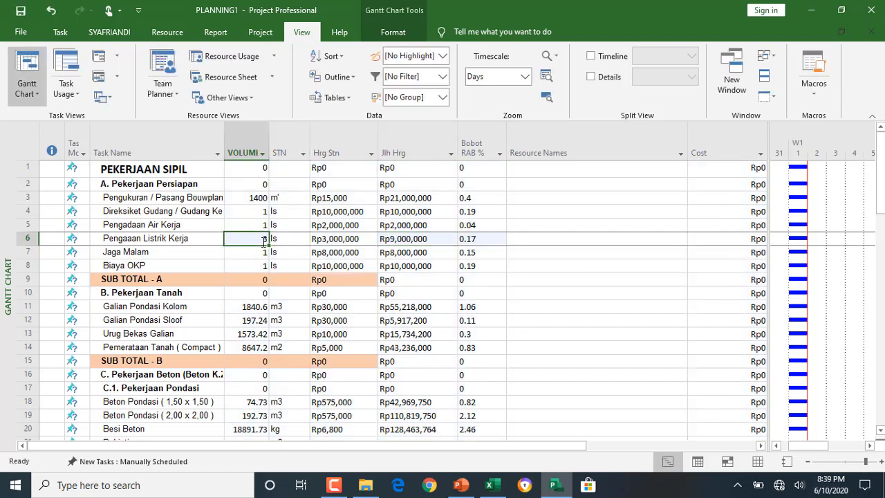
text(1)
click(285, 258)
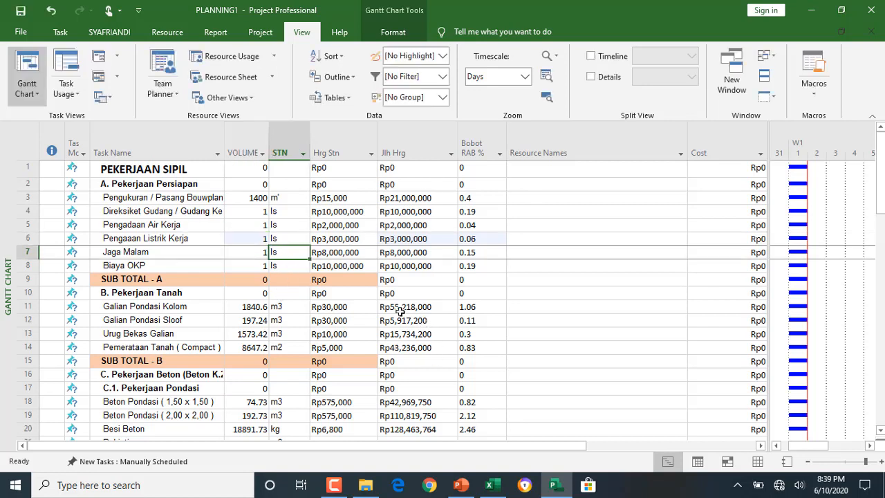
Indent the tasks from Pengukuran / Pasang Bouwplank through Biaya OKP under A. Pekerjaan Persiapan and check that group's Jlh Hrg total.
click(171, 183)
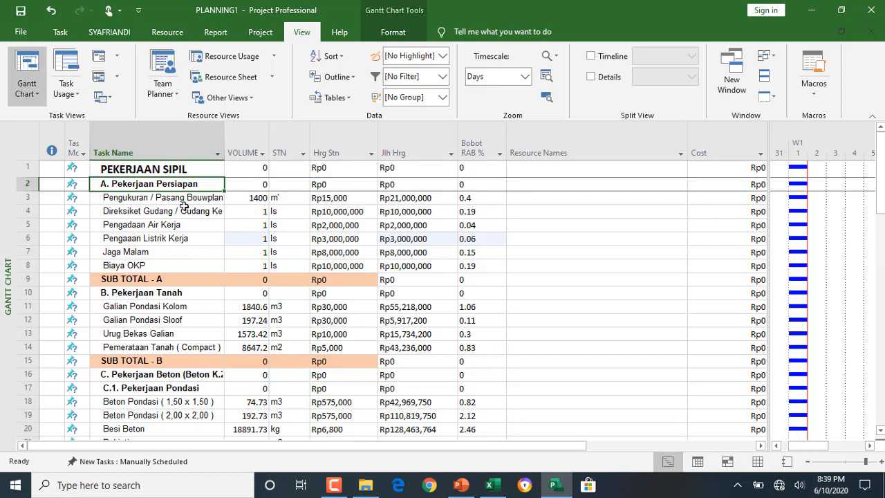
click(181, 198)
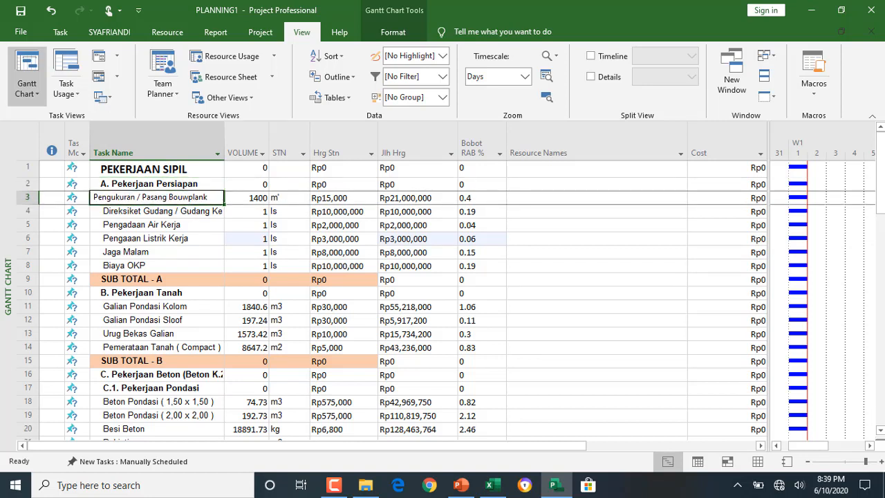
click(184, 173)
click(199, 185)
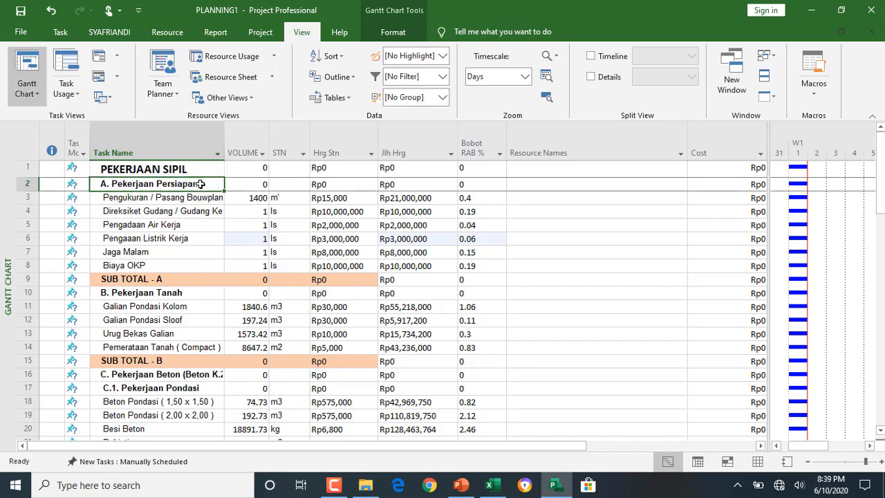
drag(175, 199, 187, 261)
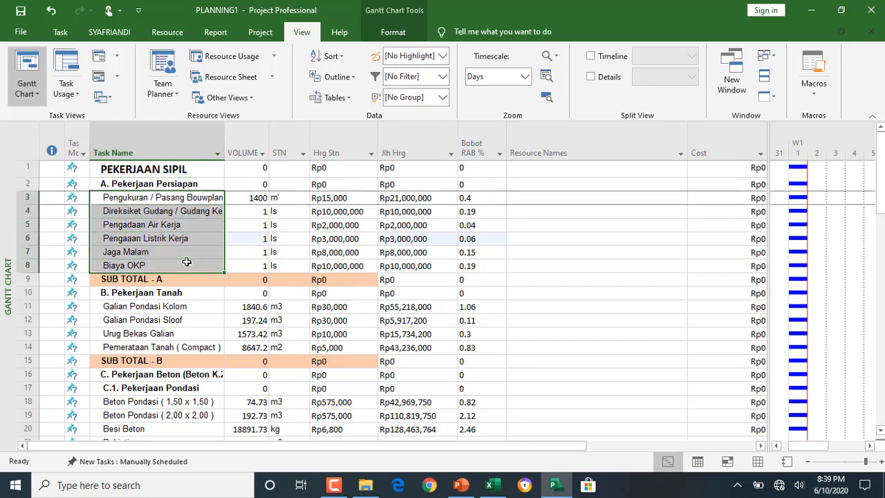
click(161, 183)
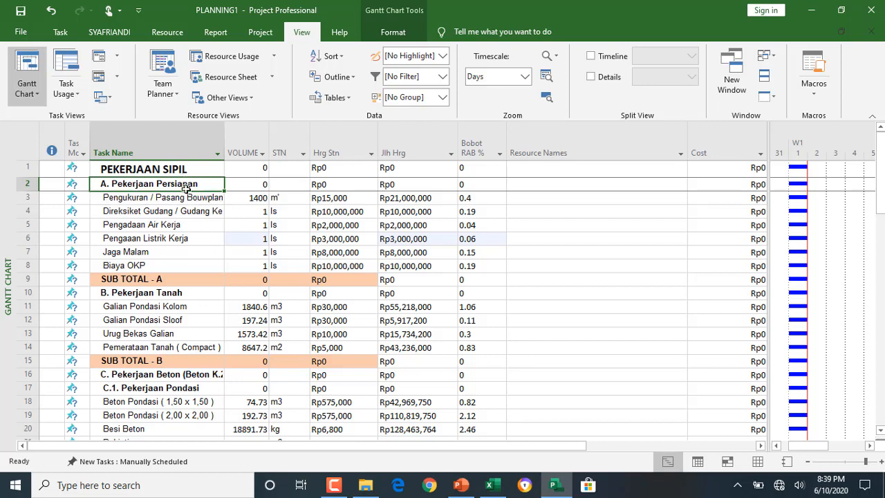
drag(190, 197, 191, 267)
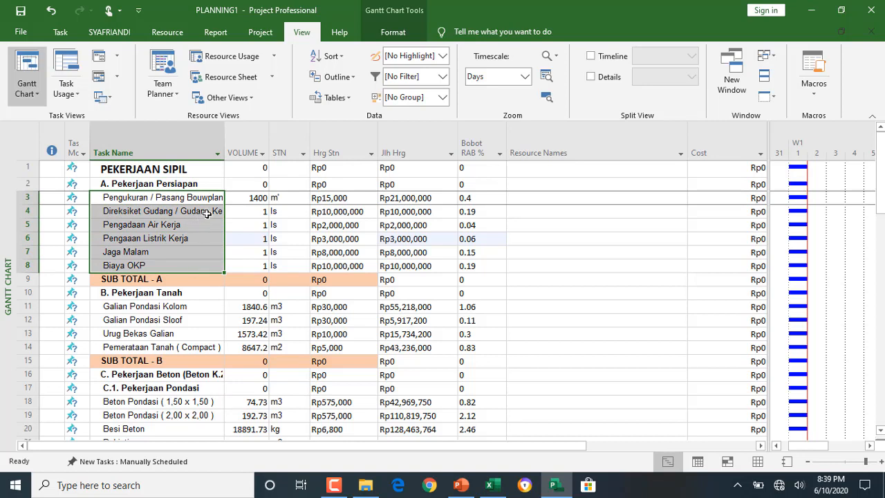
click(61, 33)
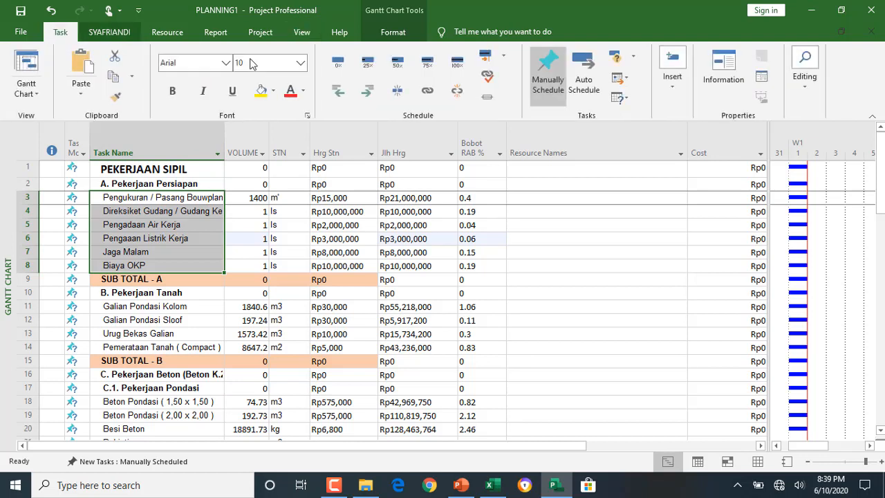
click(366, 94)
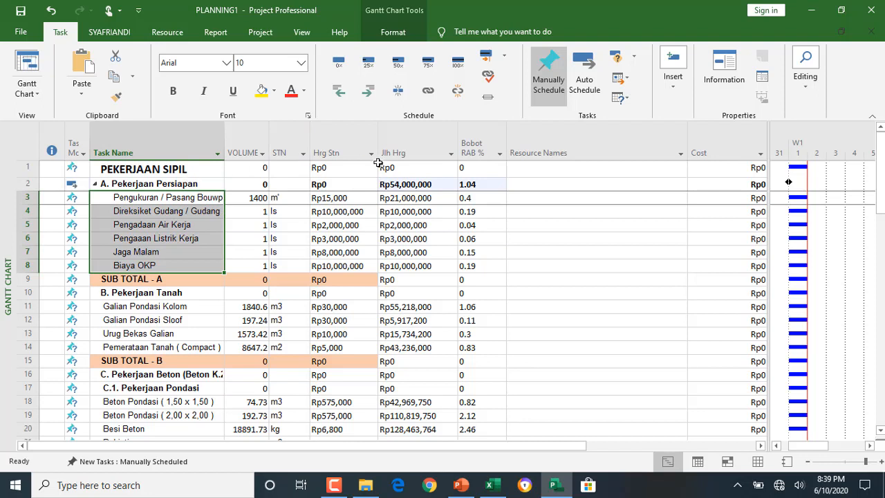
click(418, 185)
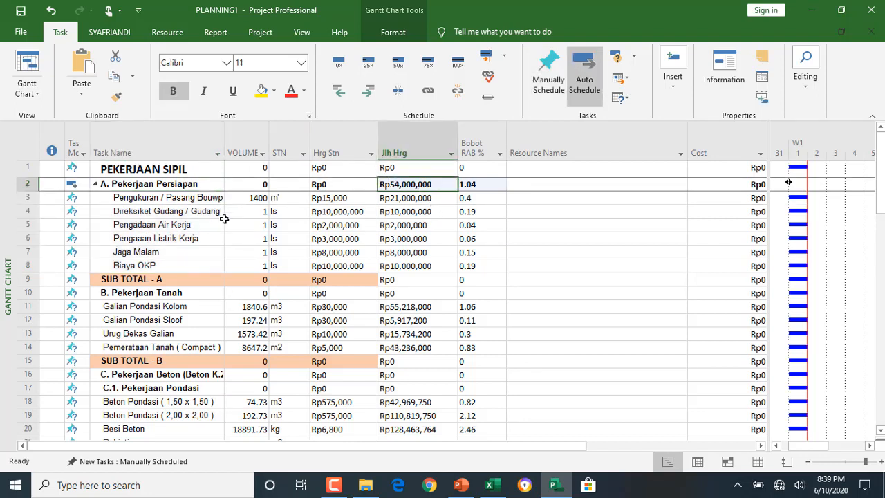
drag(410, 265, 423, 185)
click(423, 184)
Delete the SUB TOTAL - A row and indent Galian Pondasi Kolom through Pemerataan Tanah ( Compact ) under B. Pekerjaan Tanah.
click(31, 278)
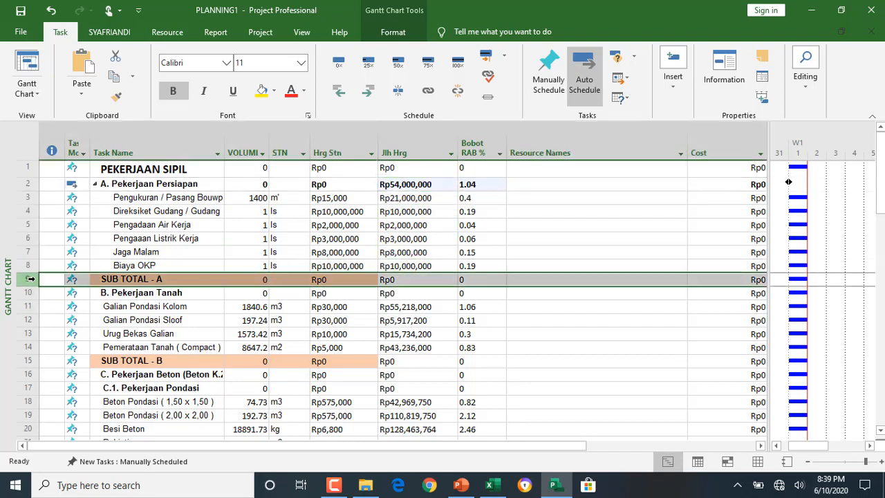
key(Delete)
drag(129, 294, 137, 331)
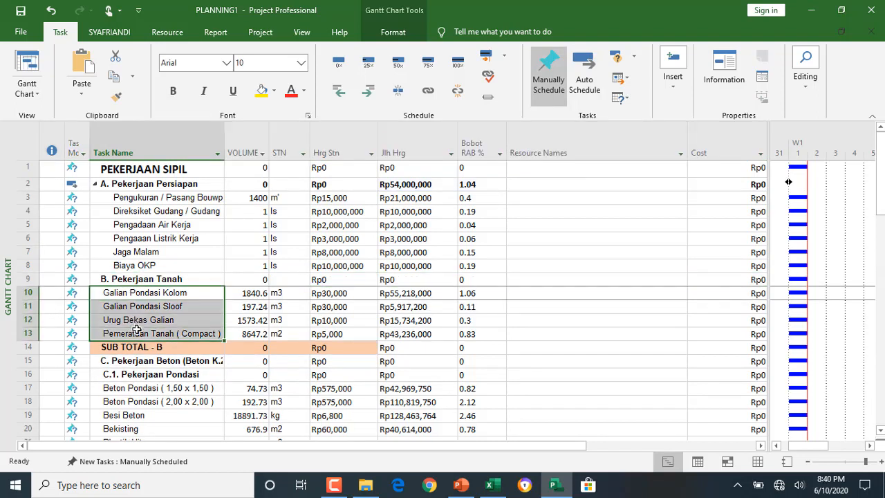
key(alt+shift+Right)
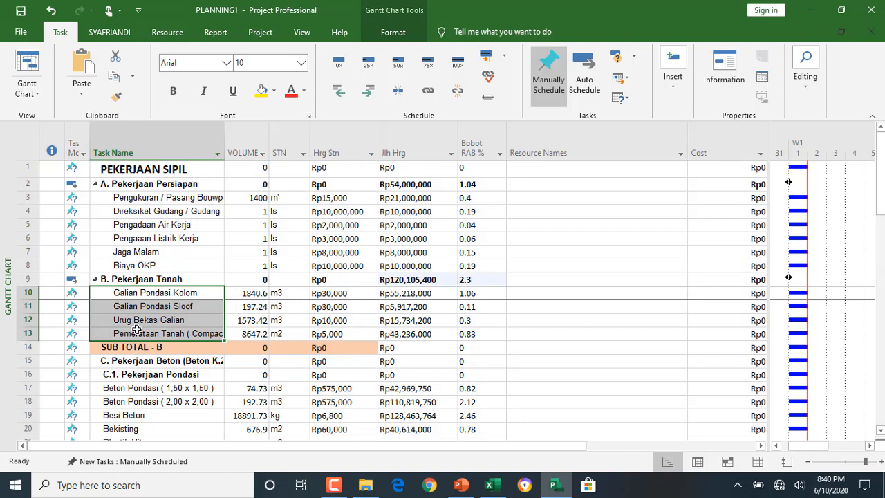
Delete the SUB TOTAL - B row and indent everything from C.1. Pekerjaan Pondasi through the last Bekisting task of C.7 under C. Pekerjaan Beton.
click(25, 346)
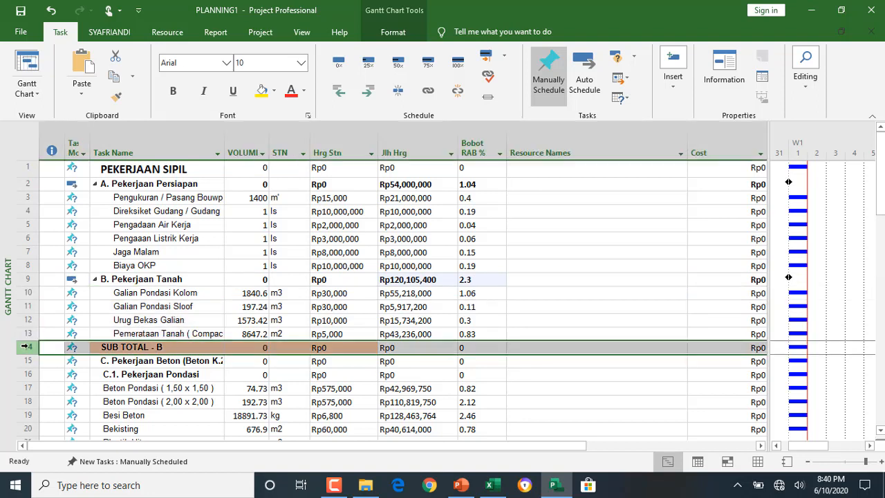
key(Delete)
key(Down)
key(shift+Down)
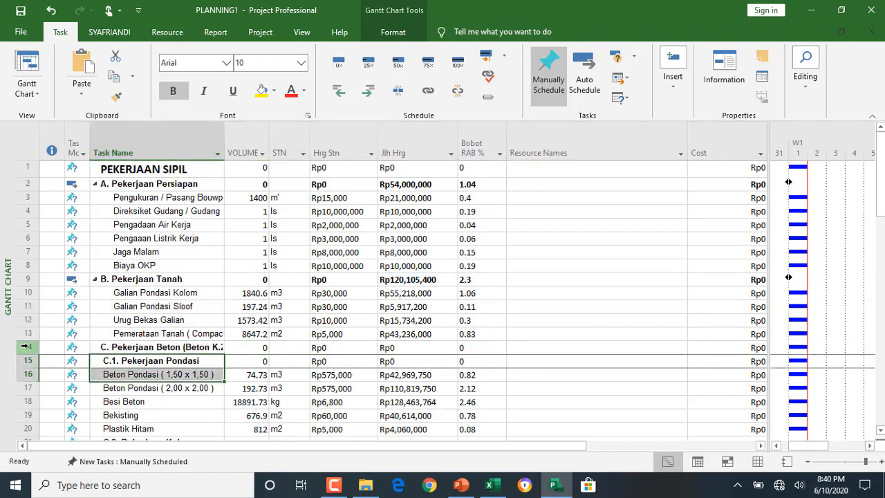
key(shift+Down)
key(shift+Down)
key(shift+Down)
key(shift+Down)
key(shift+Down)
key(shift+Down)
key(shift+Down)
key(shift+Down)
key(shift+Down)
key(shift+Down)
key(shift+Down)
key(shift+Down)
key(shift+Down)
key(shift+Down)
key(shift+Down)
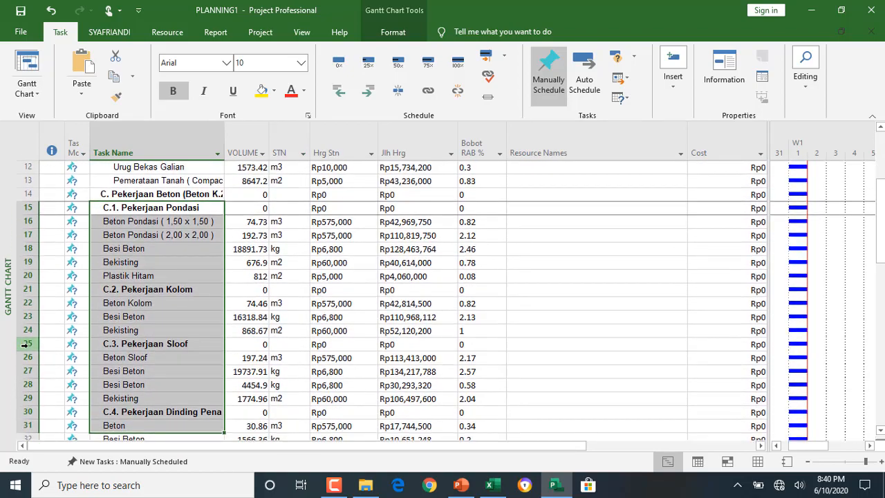
key(shift+Down)
key(shift+Down)
key(shift+Down)
key(shift+Down)
key(shift+Down)
scroll(24, 344, down, 2)
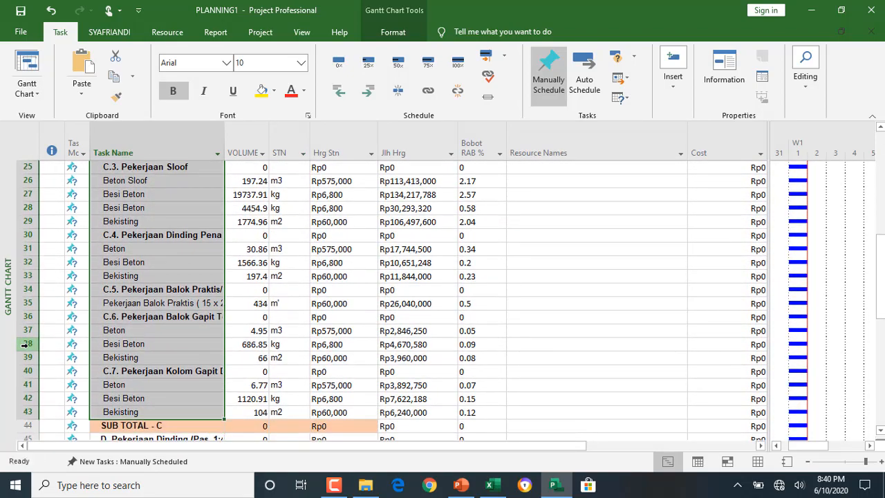
key(alt+shift+Right)
scroll(85, 270, up, 3)
scroll(105, 281, down, 1)
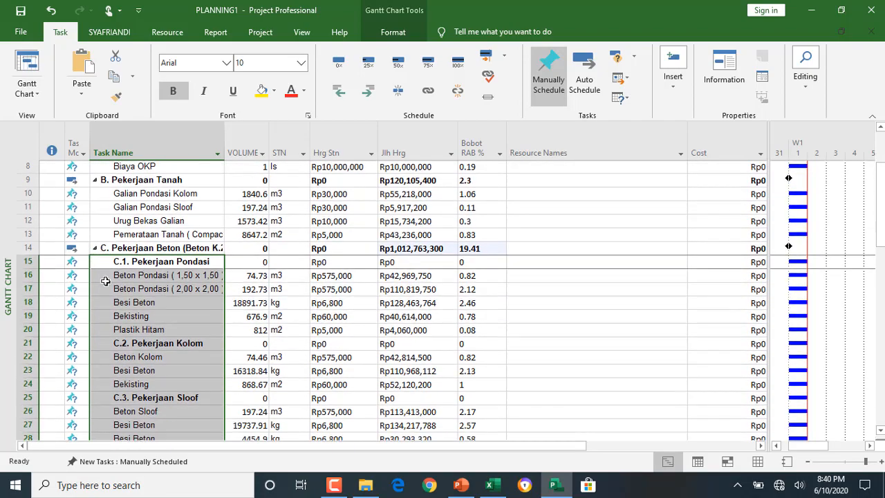
scroll(105, 281, down, 3)
scroll(414, 181, up, 3)
click(426, 237)
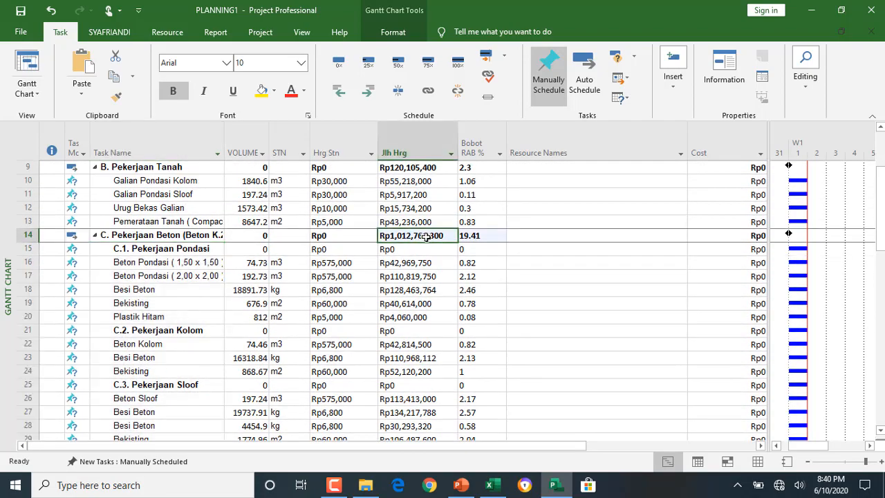
Delete the SUB TOTAL - C row and indent D.1. Pekerjaan Dinding through Pengecatan under D. Pekerjaan Dinding.
scroll(415, 249, down, 9)
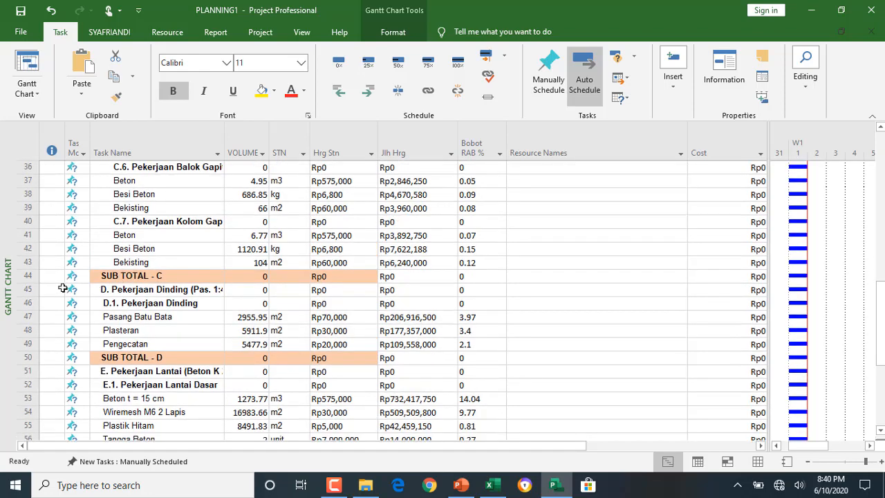
click(23, 276)
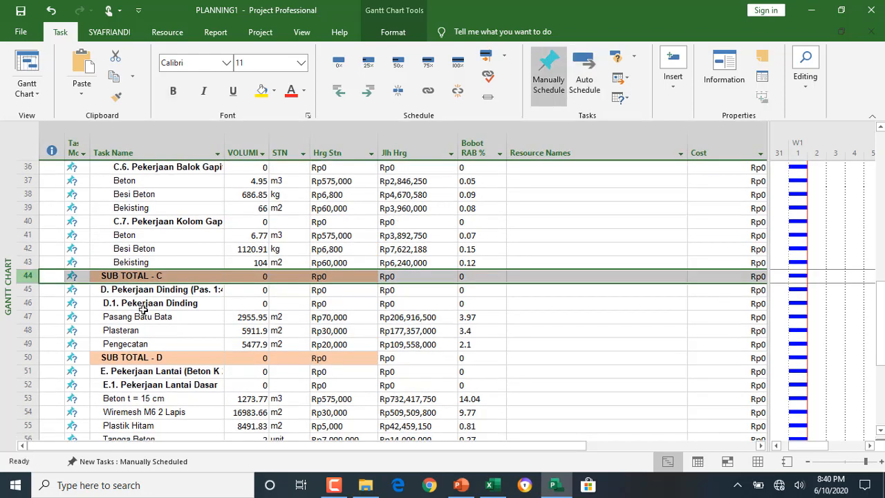
key(Delete)
drag(138, 290, 138, 328)
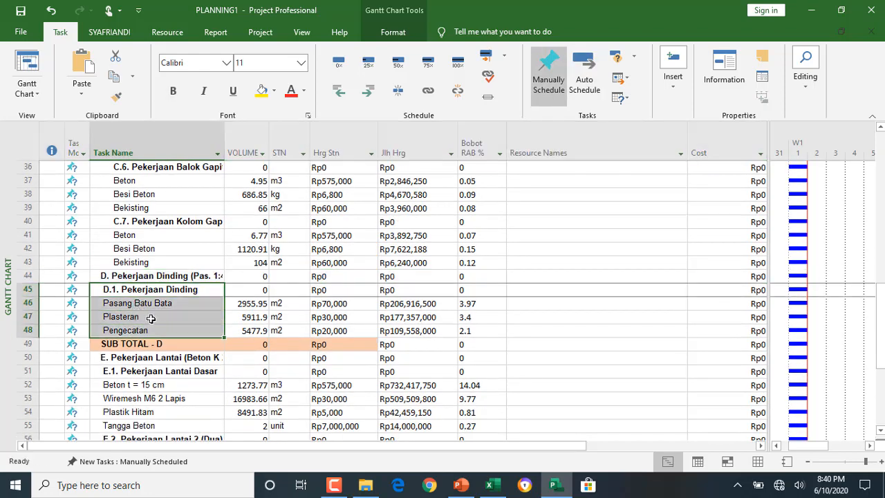
key(alt+shift+Right)
Delete the SUB TOTAL - D row and indent E.1. Pekerjaan Lantai Dasar through the Cor Deck task under E. Pekerjaan Lantai.
click(29, 356)
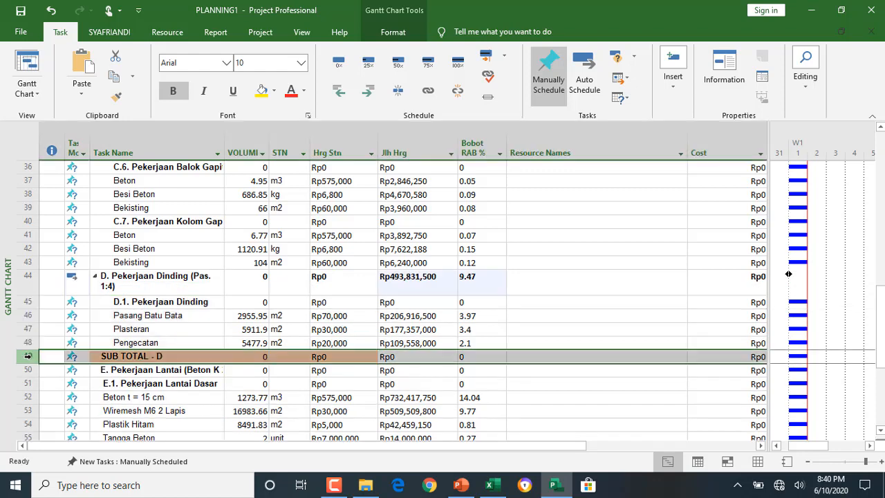
key(Delete)
scroll(166, 318, down, 2)
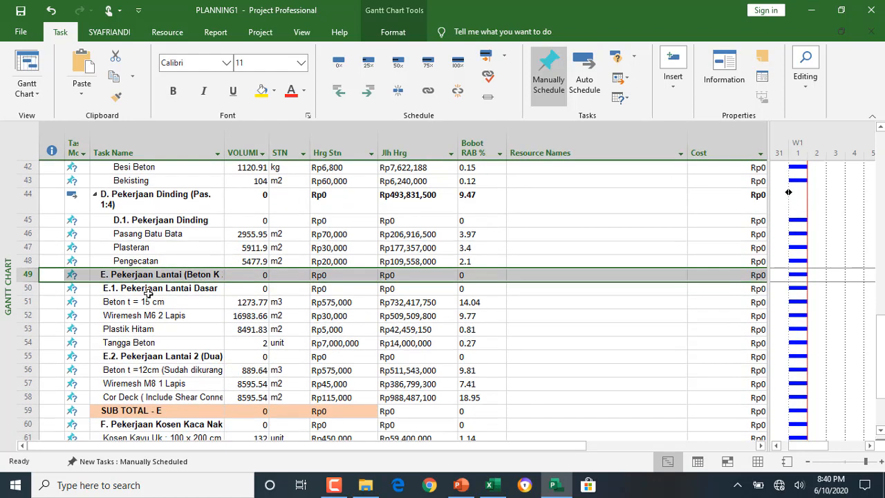
click(149, 288)
drag(149, 289, 166, 397)
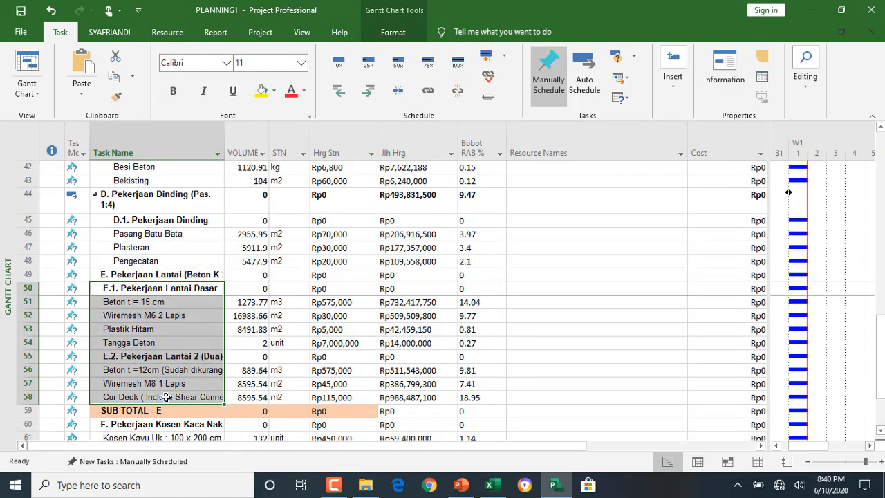
key(alt+shift+Right)
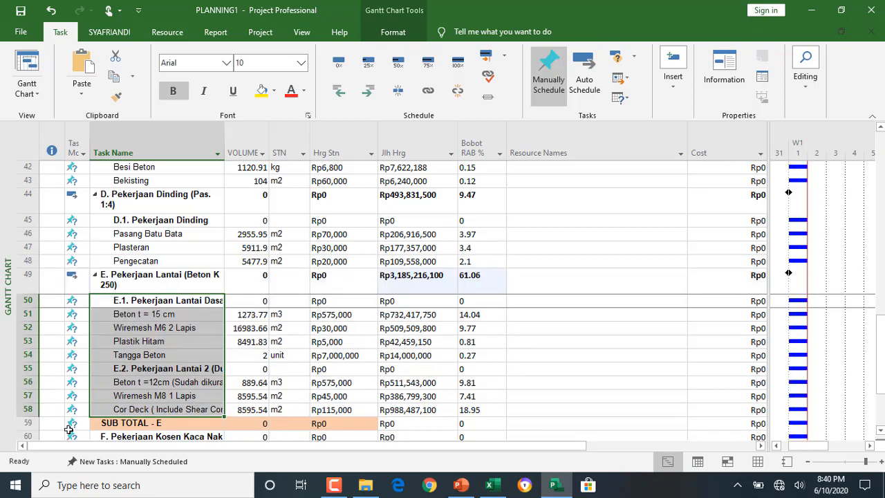
Delete the SUB TOTAL - E and SUB TOTAL - F rows and indent Kosen Kayu through Jerjak Besi under F. Pekerjaan Kosen Kaca Nako dan Jerjak.
click(29, 423)
key(Delete)
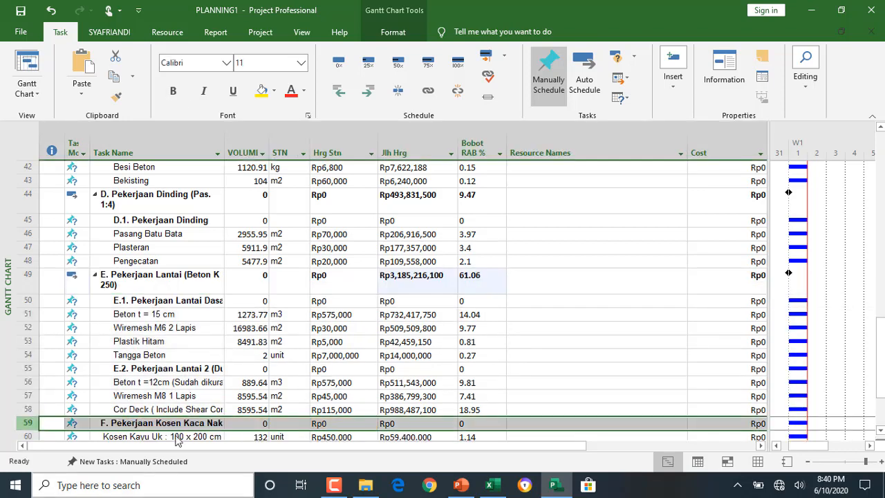
scroll(175, 365, down, 5)
click(31, 249)
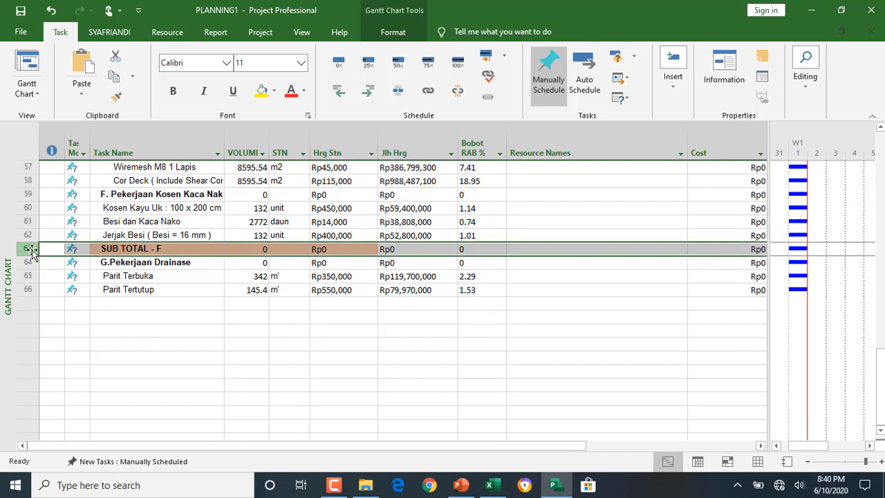
key(Delete)
key(Up)
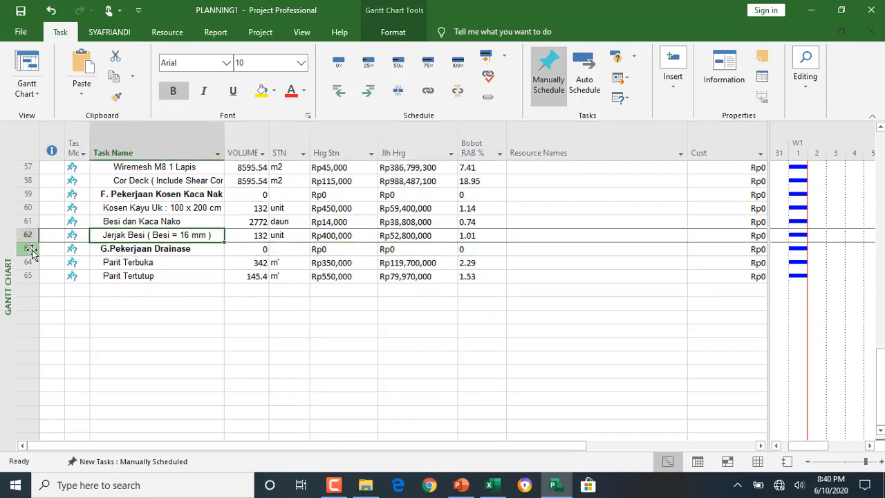
key(shift+Up)
key(shift+Up)
key(alt+shift+Right)
Indent Parit Terbuka and Parit Tertutup under G.Pekerjaan Drainase and review the Jlh Hrg totals of the task groups.
key(Down)
key(Down)
key(Down)
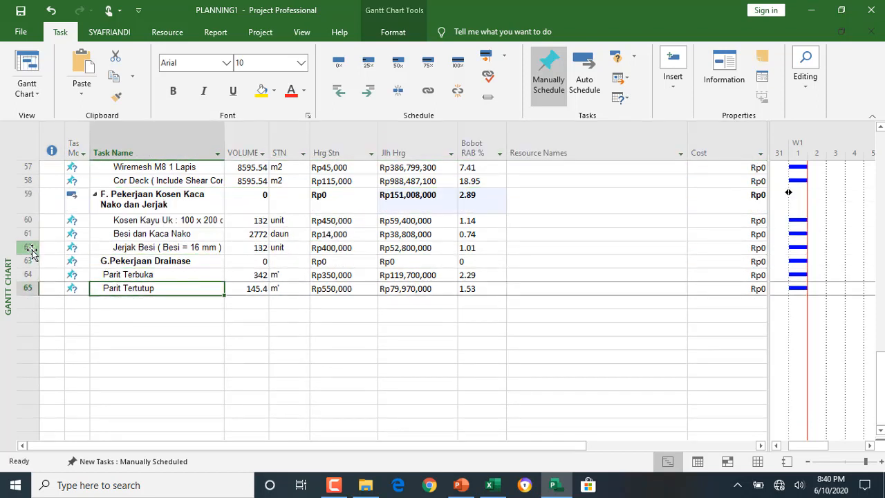
key(shift+Up)
key(alt+shift+Right)
scroll(138, 251, up, 4)
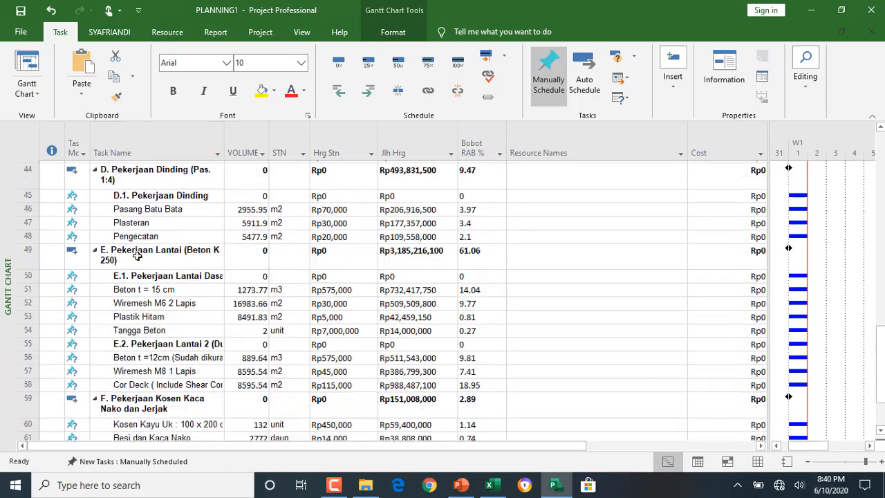
scroll(138, 256, up, 14)
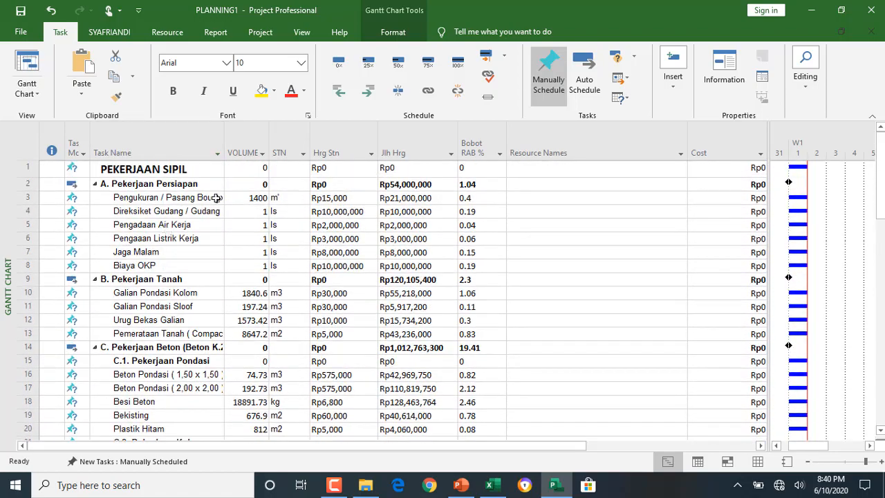
click(436, 187)
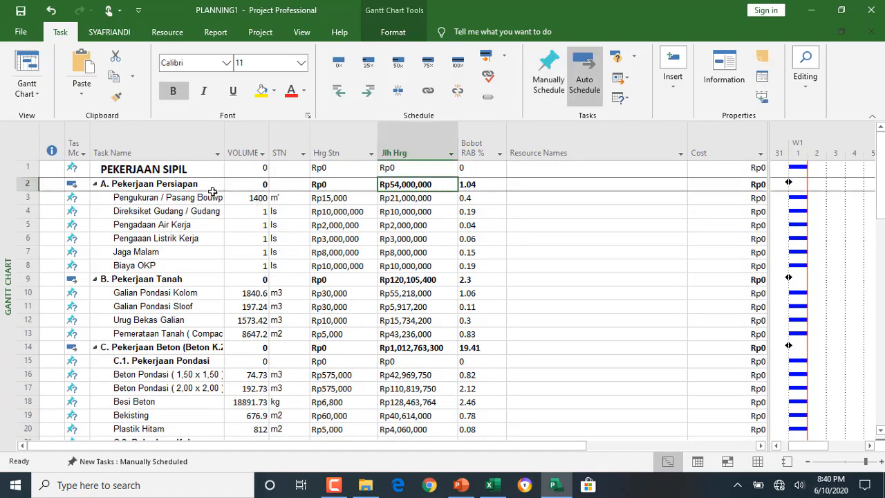
click(169, 184)
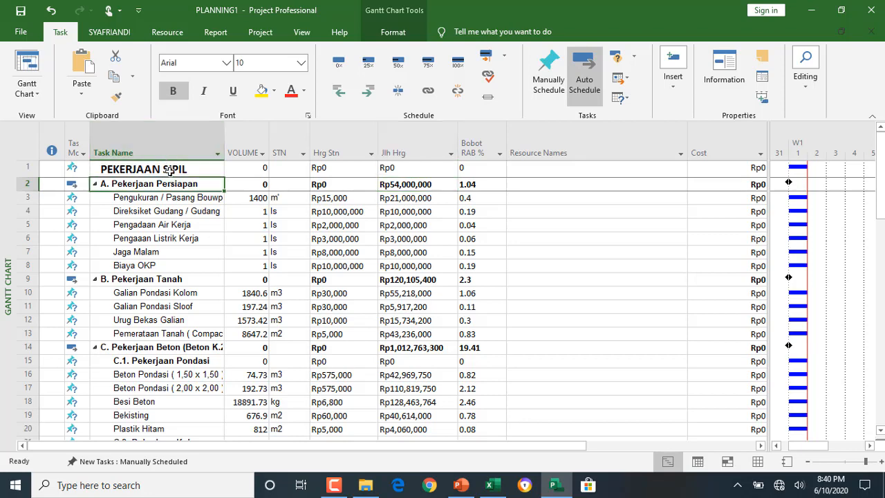
Indent all tasks from A. Pekerjaan Persiapan down to Parit Tertutup under PEKERJAAN SIPIL.
key(ctrl+Down)
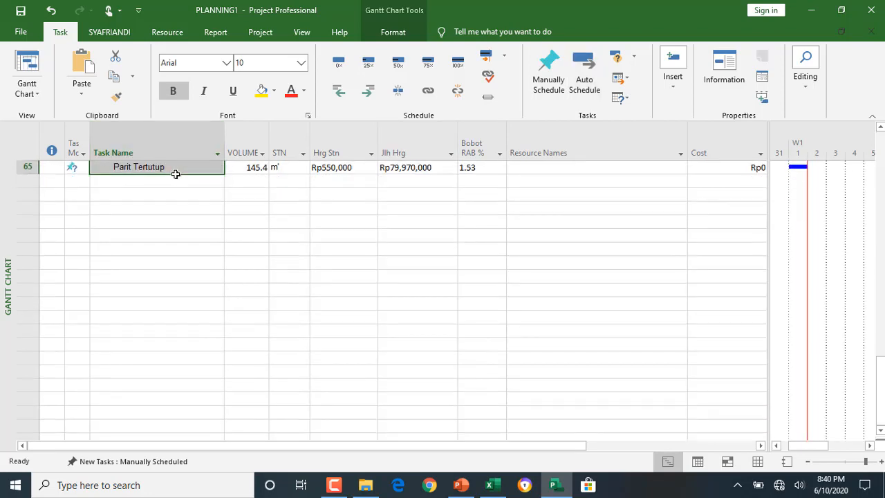
key(ctrl+shift+Up)
scroll(207, 235, up, 1)
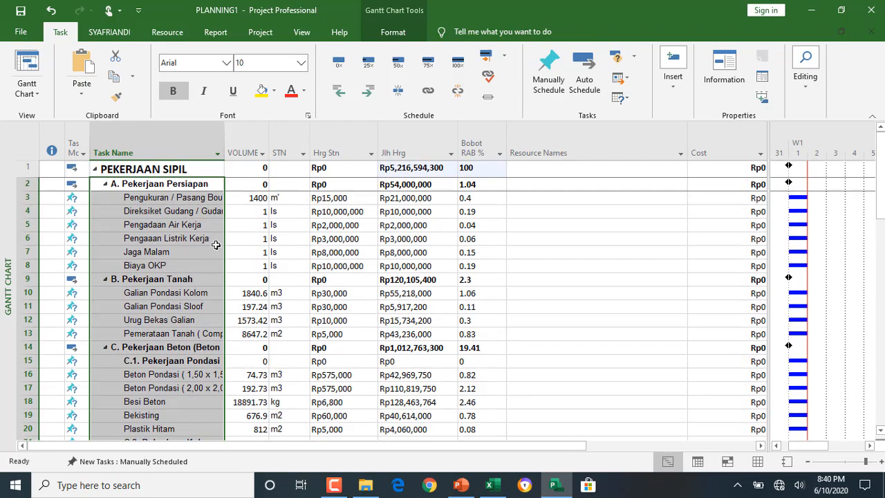
Compare the Jlh Hrg total of PEKERJAAN SIPIL with the grand total in the RABEXCEL workbook, and return to the full-size project plan.
click(401, 153)
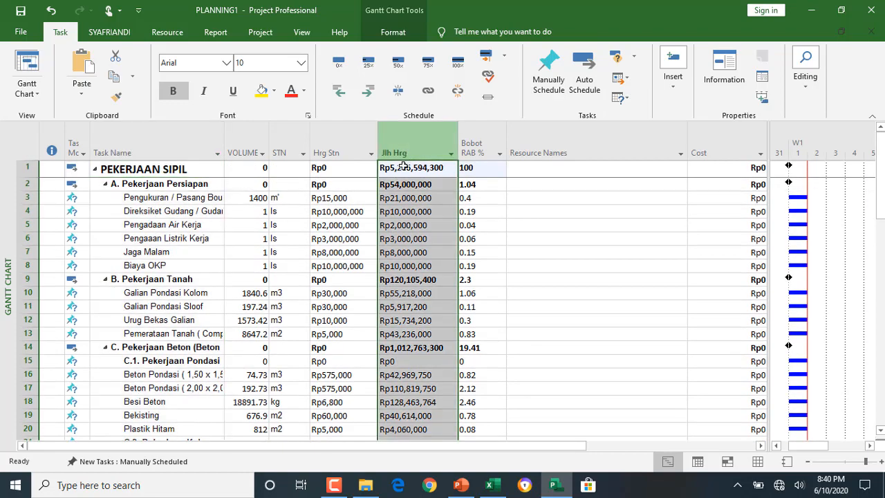
click(841, 10)
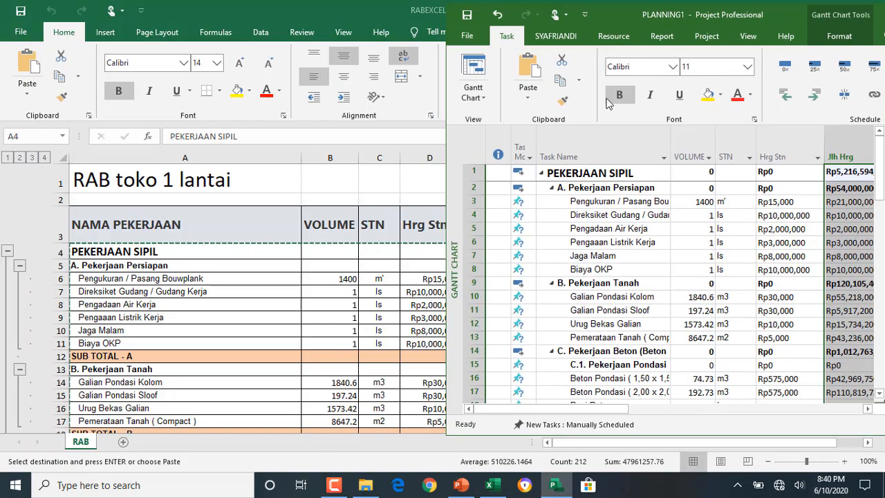
click(343, 26)
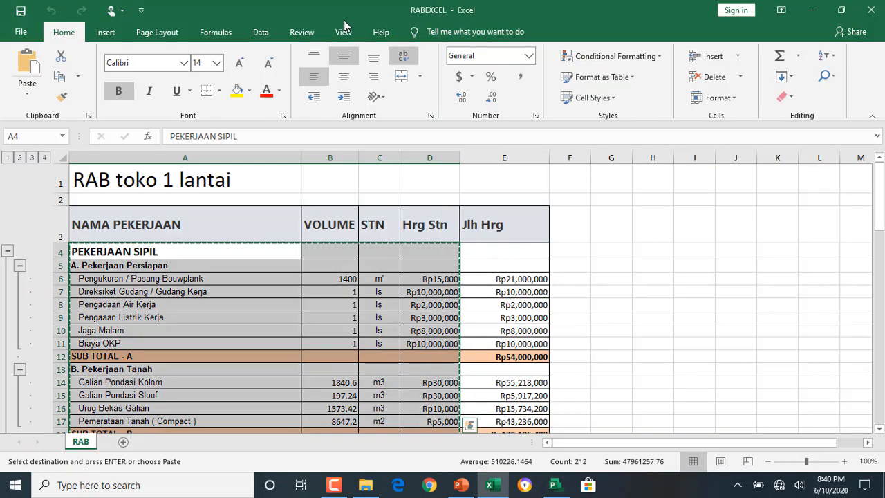
click(841, 10)
scroll(552, 311, down, 20)
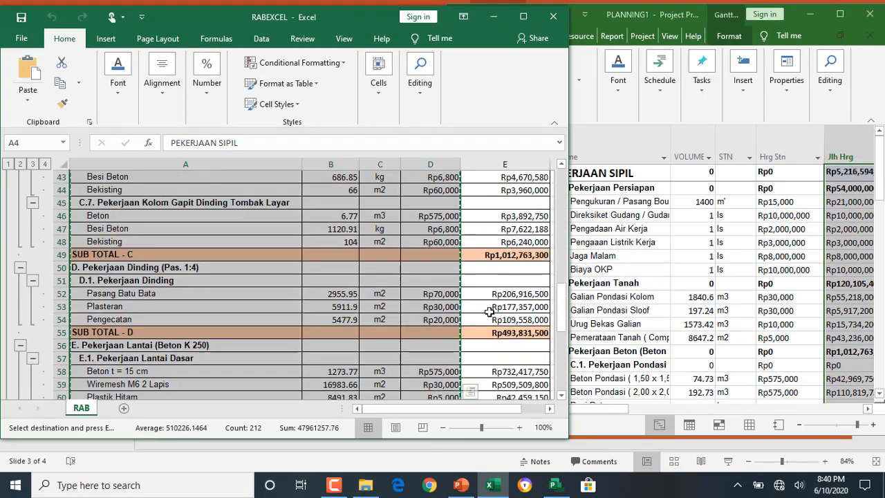
drag(487, 409, 507, 408)
click(290, 293)
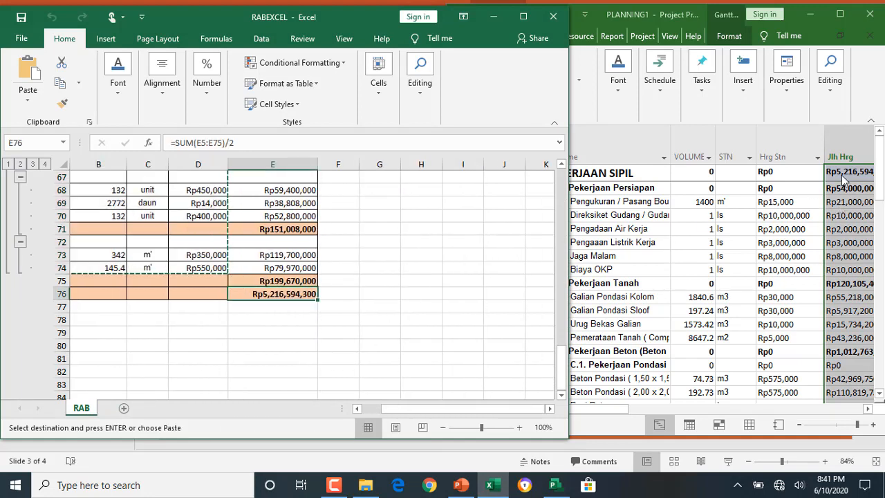
click(721, 405)
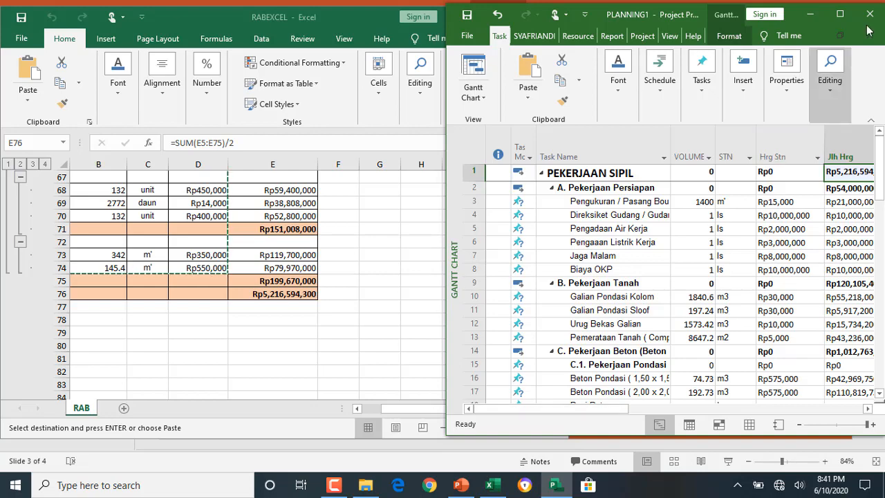
click(838, 15)
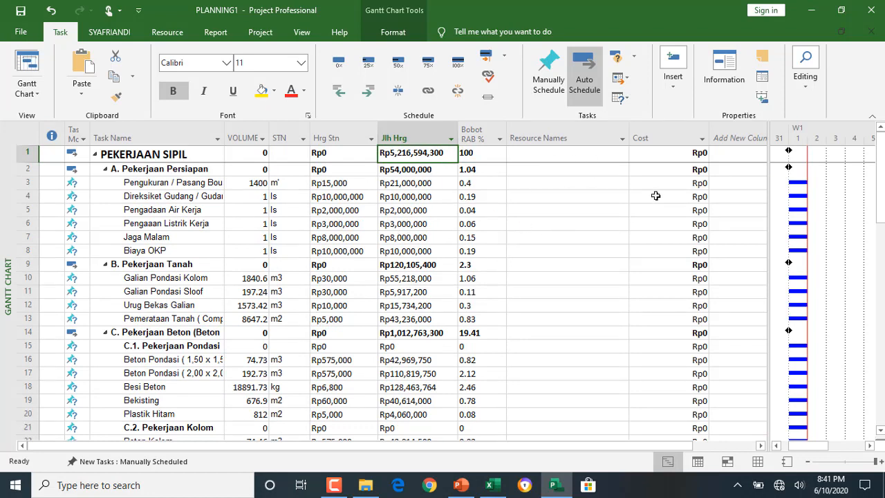
Examine the VOLUME, STN, Hrg Stn, Jlh Hrg, Resource Names and Cost columns of the task table.
click(675, 153)
click(422, 153)
drag(254, 134, 378, 158)
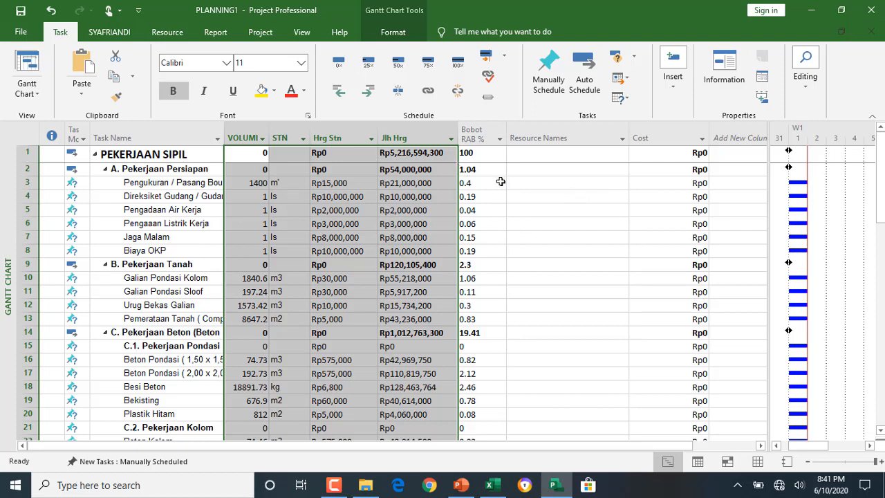
click(544, 173)
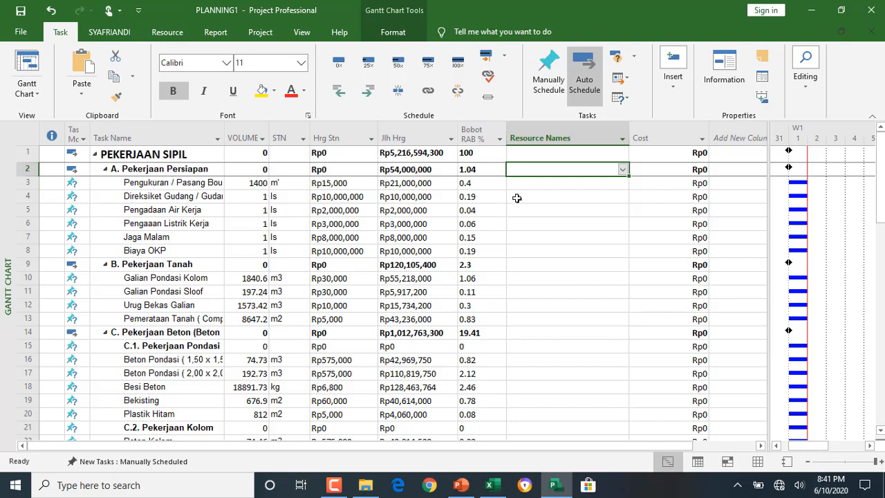
click(676, 132)
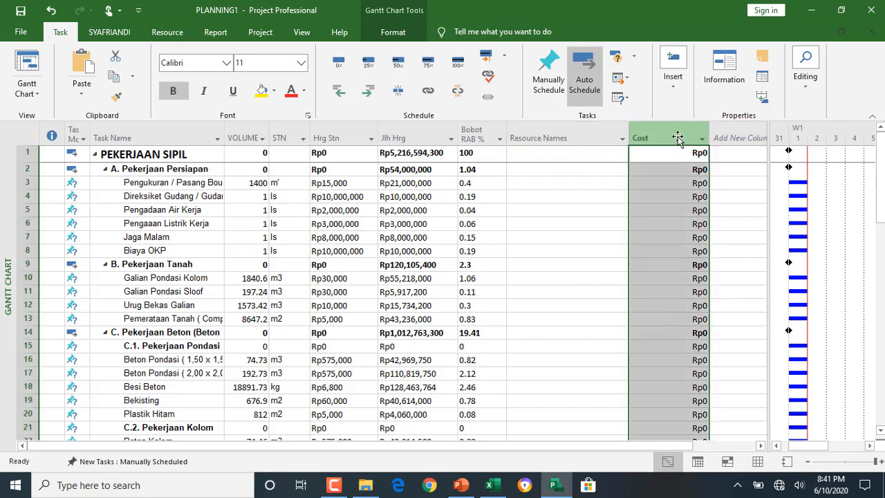
click(573, 183)
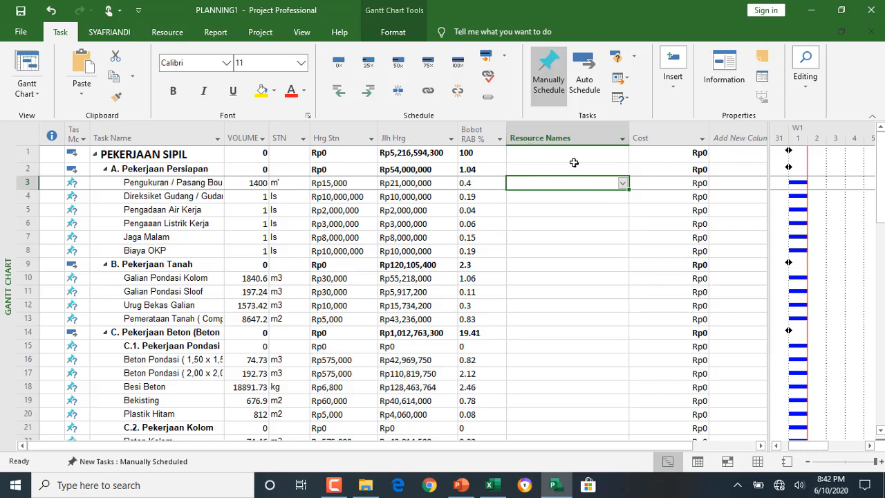
Copy all task names into the Resource Name column of the Resource Sheet, continuing the paste without further error messages.
click(197, 174)
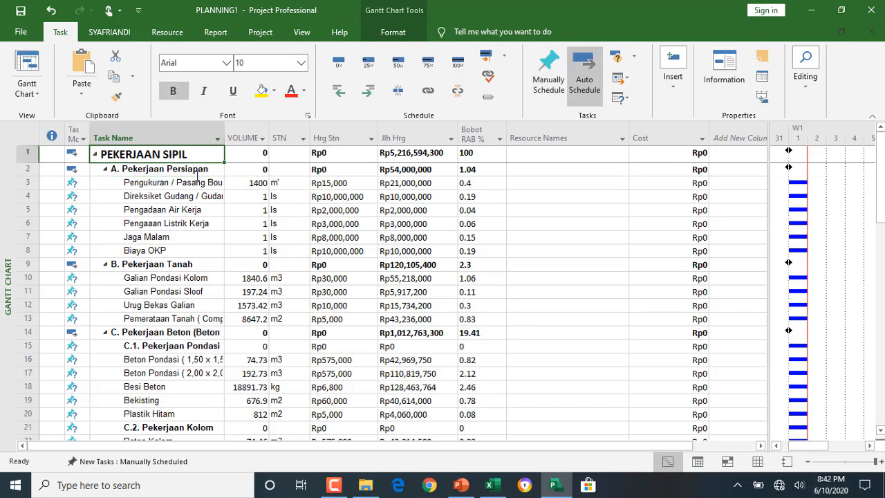
key(ctrl+Down)
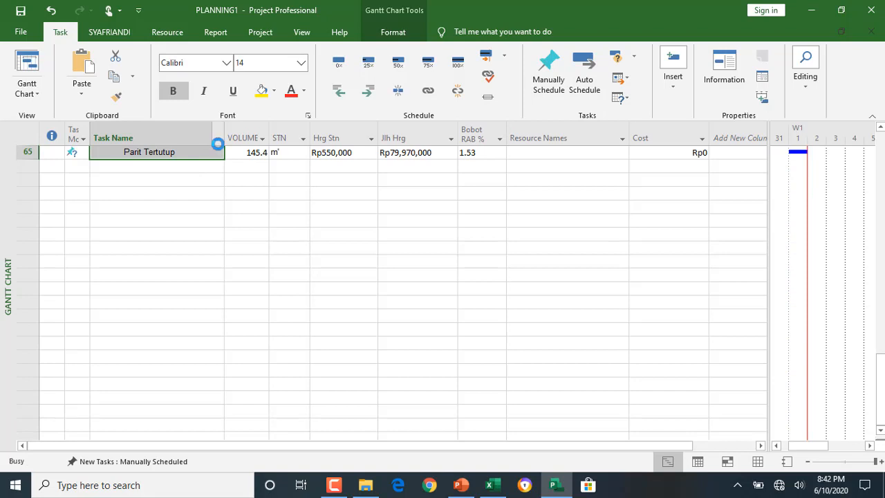
right_click(12, 275)
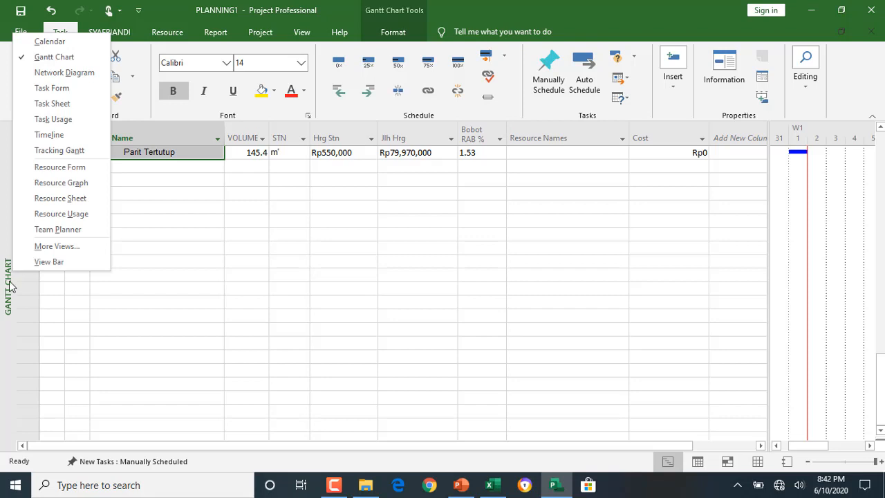
click(63, 203)
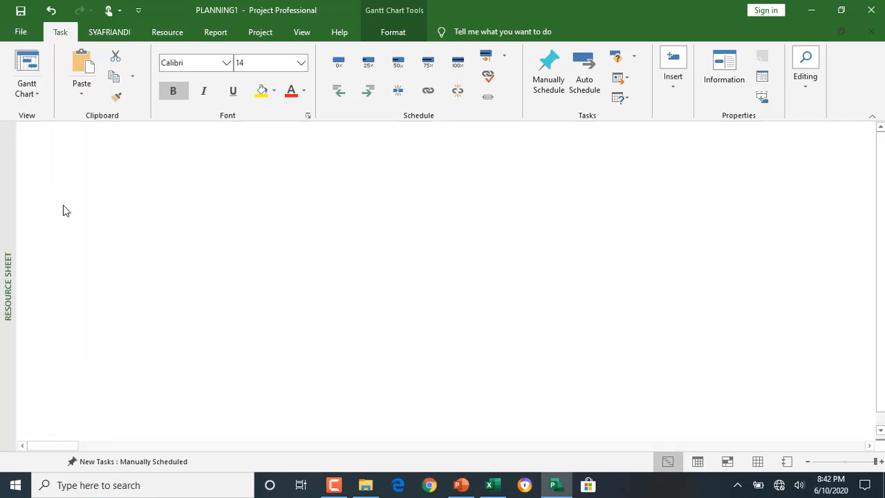
click(115, 143)
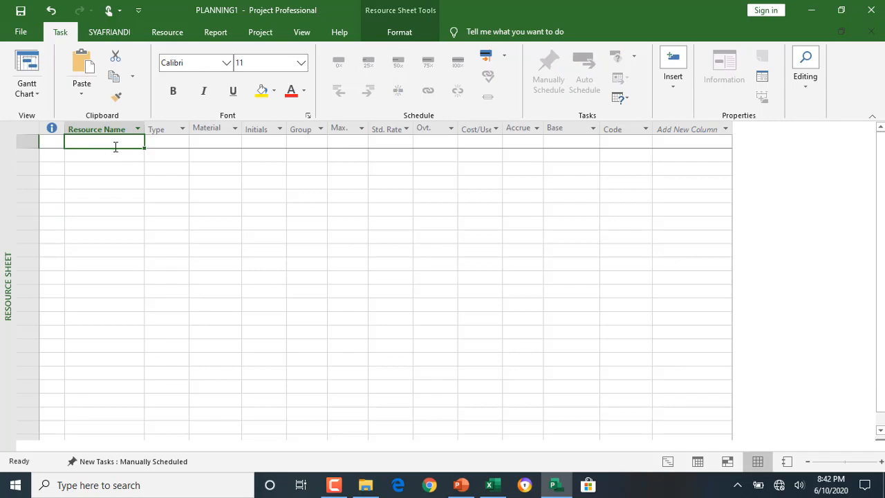
key(ctrl+v)
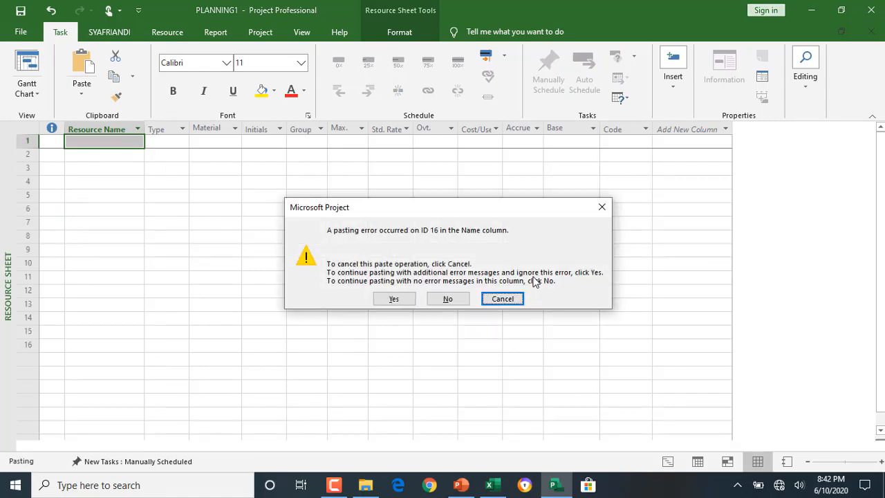
click(454, 304)
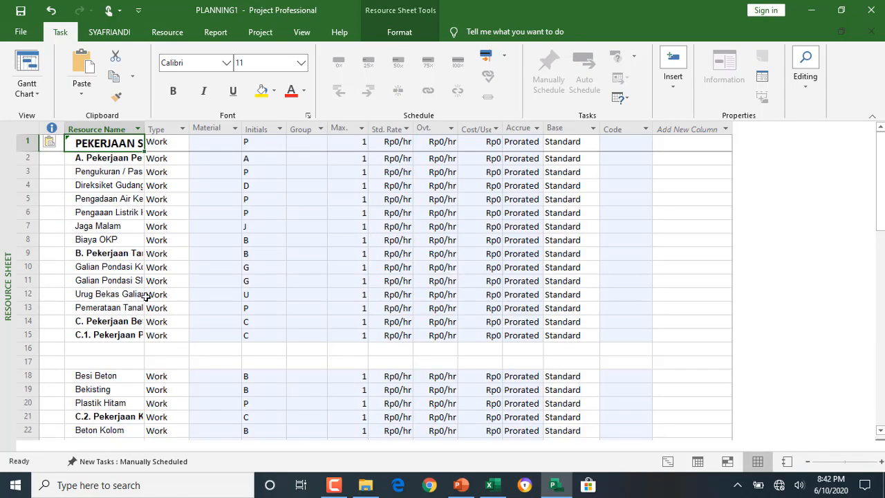
Check the pasted resource names for blank rows, and select the matching Beton Pondasi tasks 16 and 17 in the Gantt Chart.
scroll(148, 297, down, 2)
scroll(145, 296, down, 1)
click(110, 265)
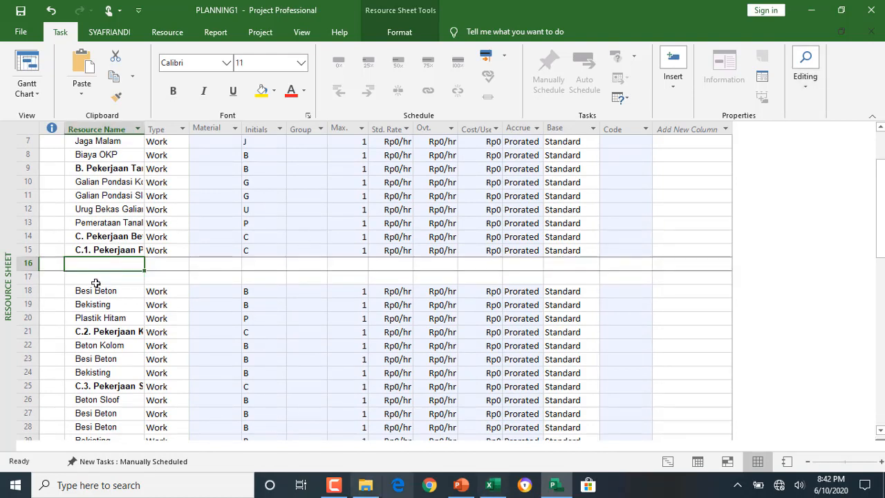
right_click(7, 257)
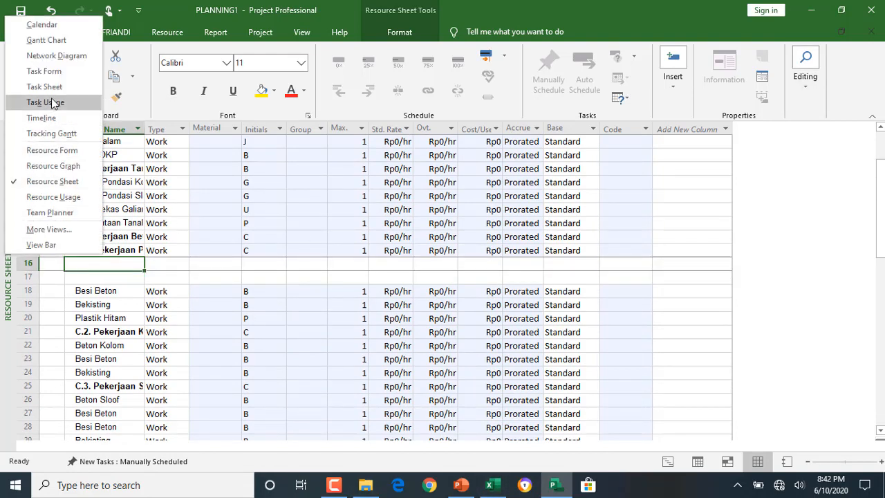
click(69, 46)
scroll(160, 255, down, 6)
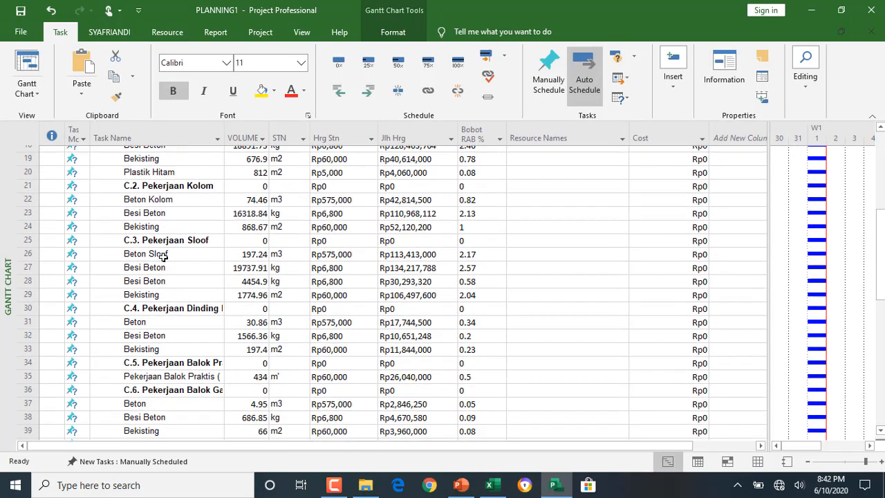
scroll(163, 255, down, 3)
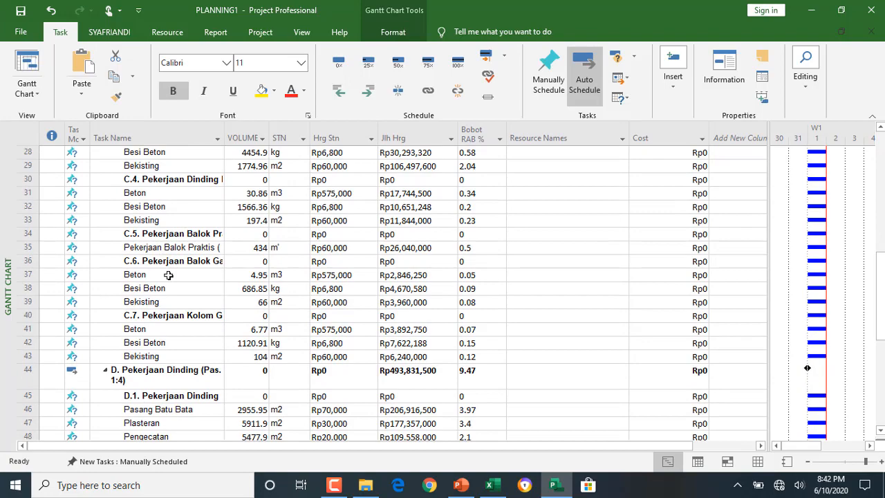
scroll(171, 272, up, 5)
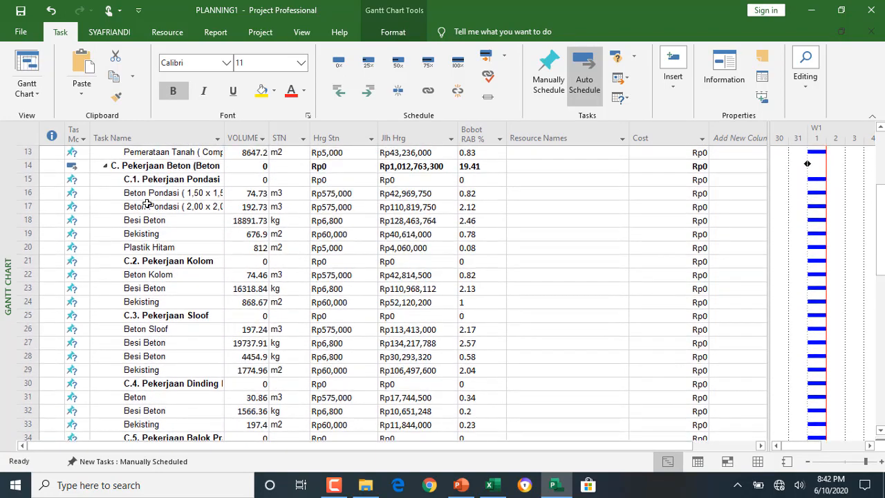
drag(151, 195, 153, 205)
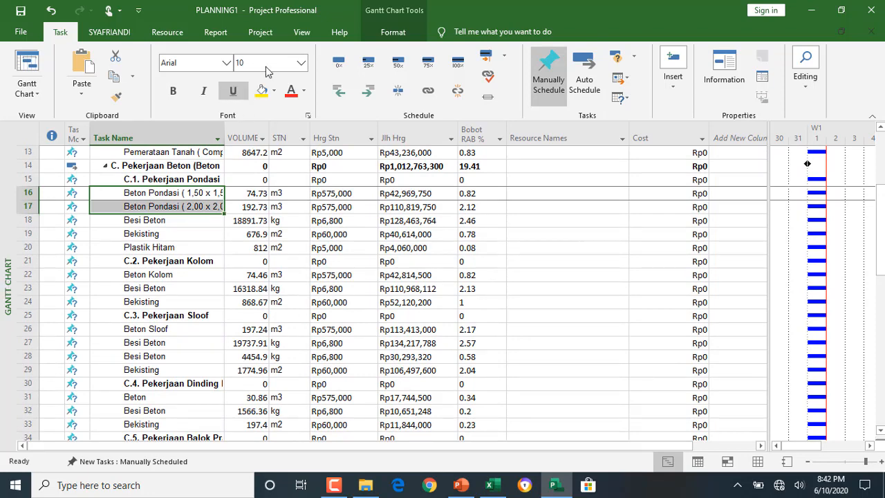
Show the project in two side-by-side windows and hide the timeline in PLANNING1:2.
click(302, 33)
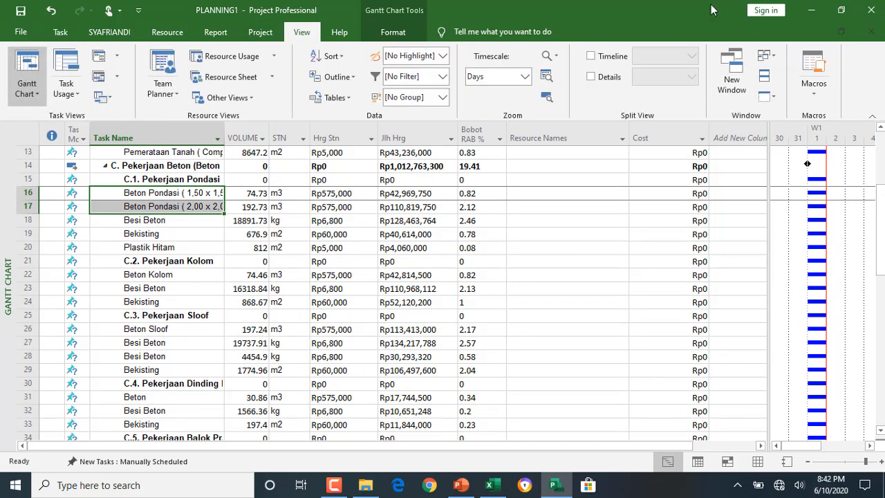
click(740, 64)
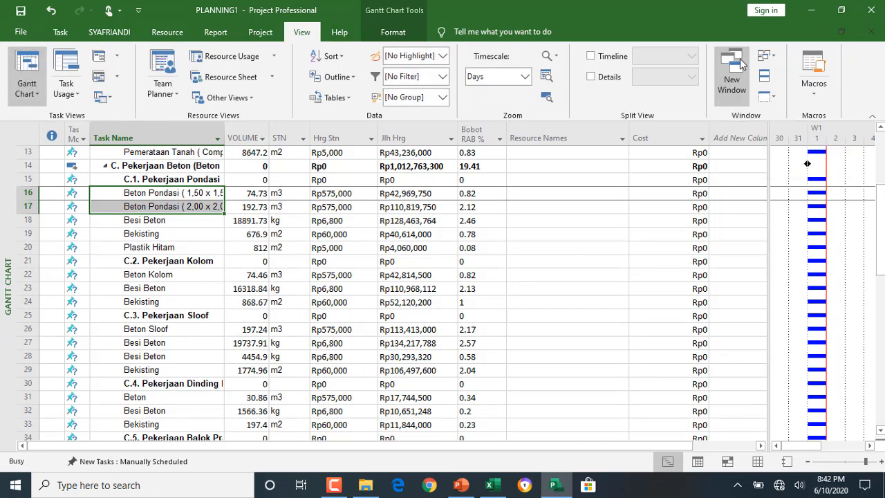
click(467, 312)
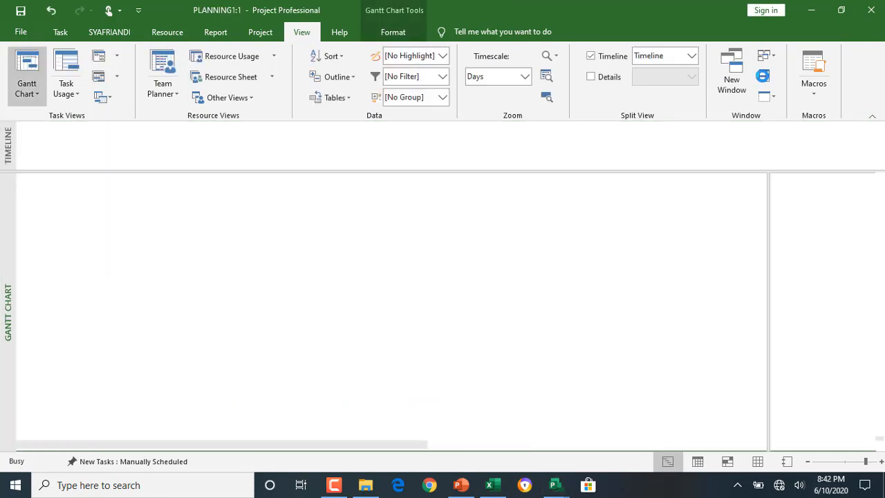
click(763, 78)
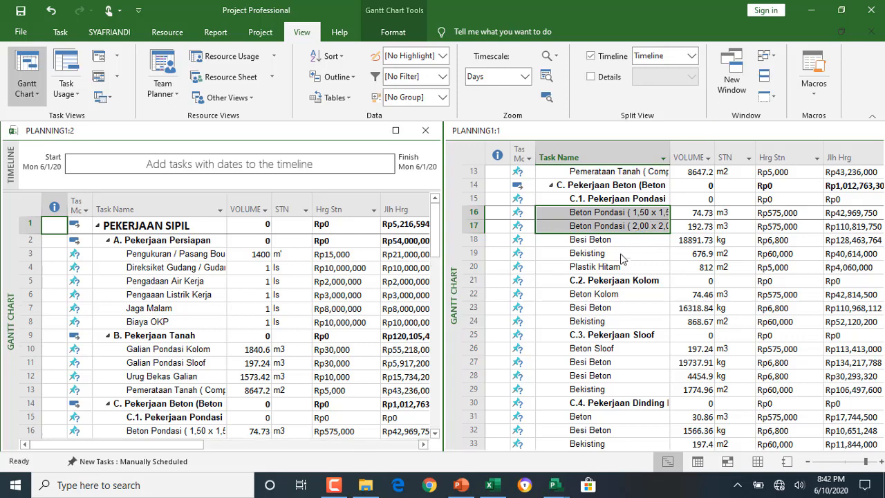
right_click(143, 185)
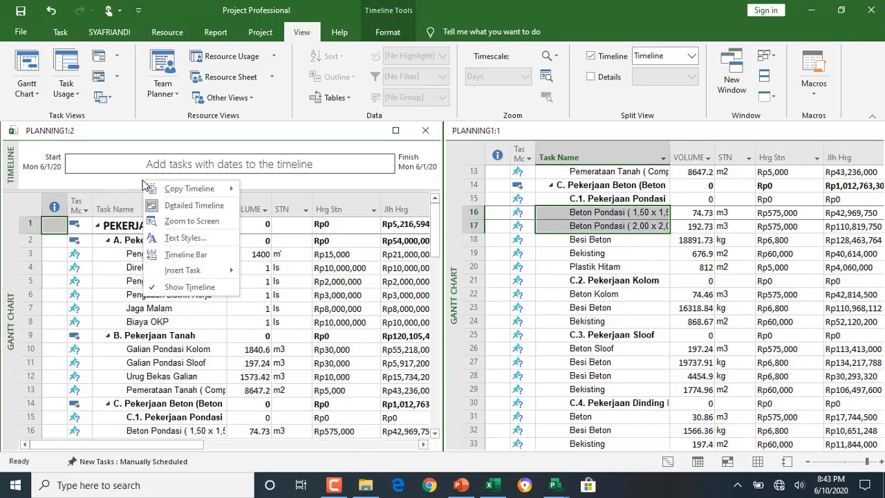
click(166, 286)
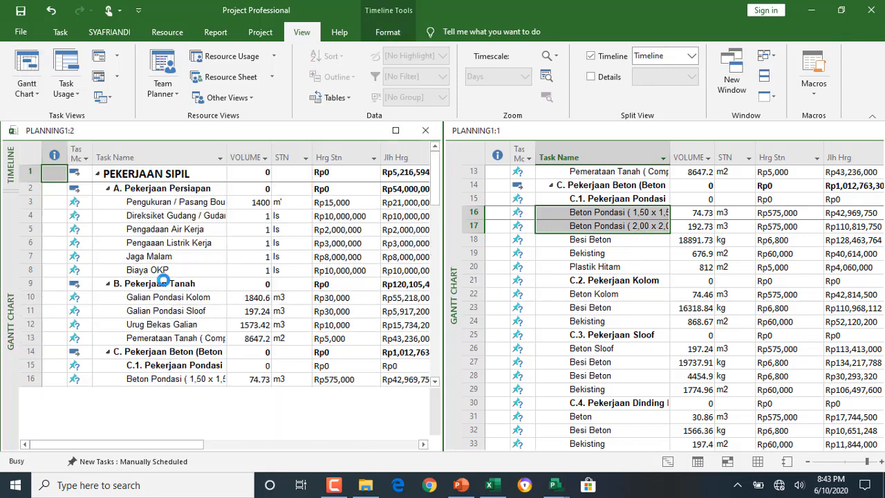
Switch PLANNING1:2 to the Resource Sheet and paste the copied task names starting at the blank row 16.
right_click(14, 308)
click(68, 237)
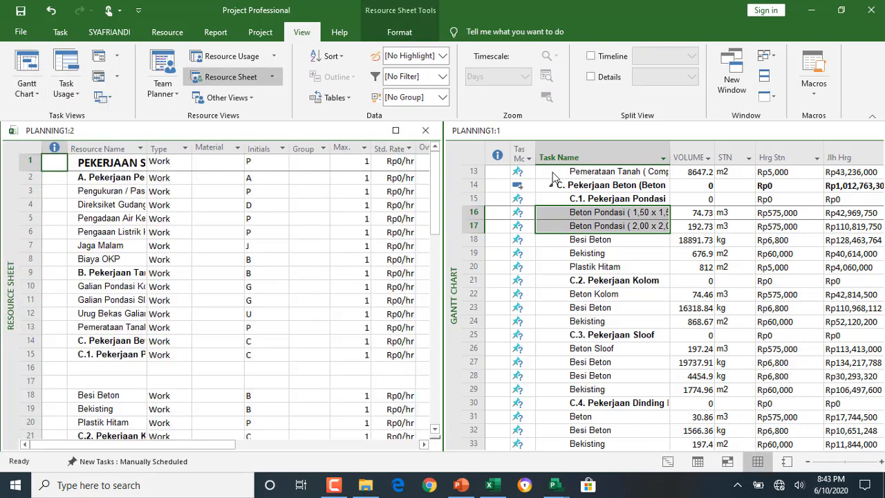
click(124, 367)
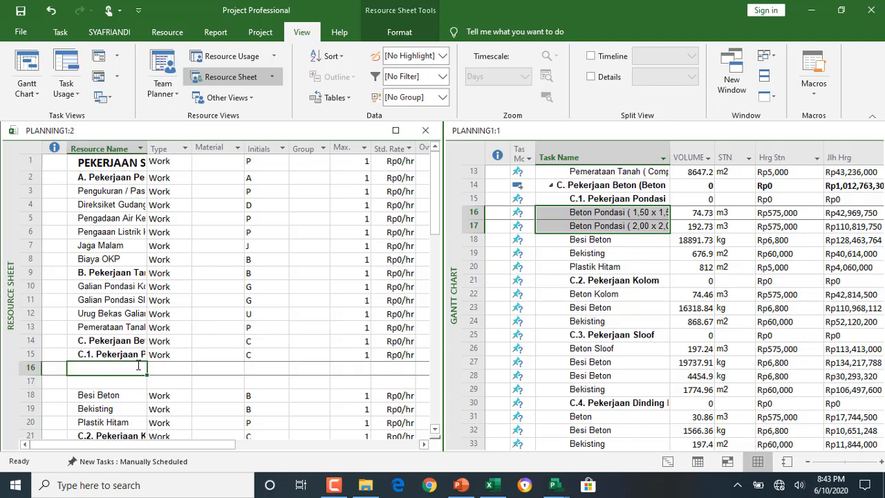
key(ctrl+v)
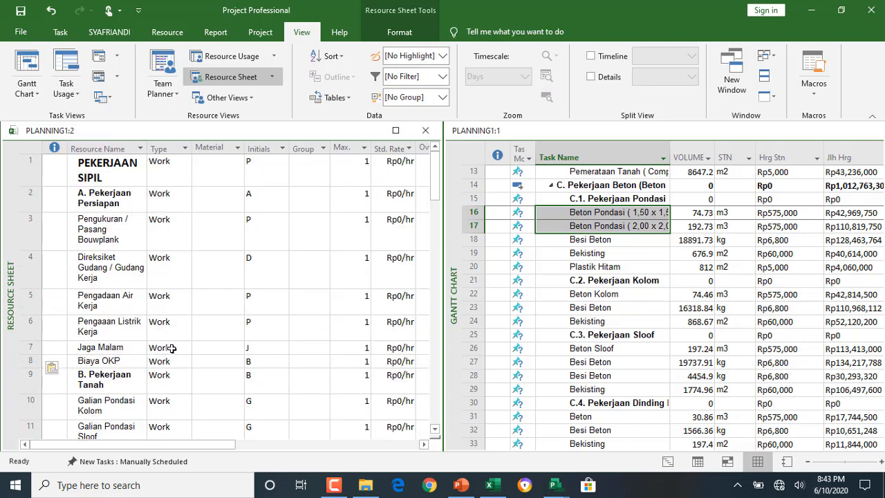
Try to copy the names of Beton Pondasi tasks 16 and 17 into the blank resource rows starting at row 16.
scroll(178, 344, down, 4)
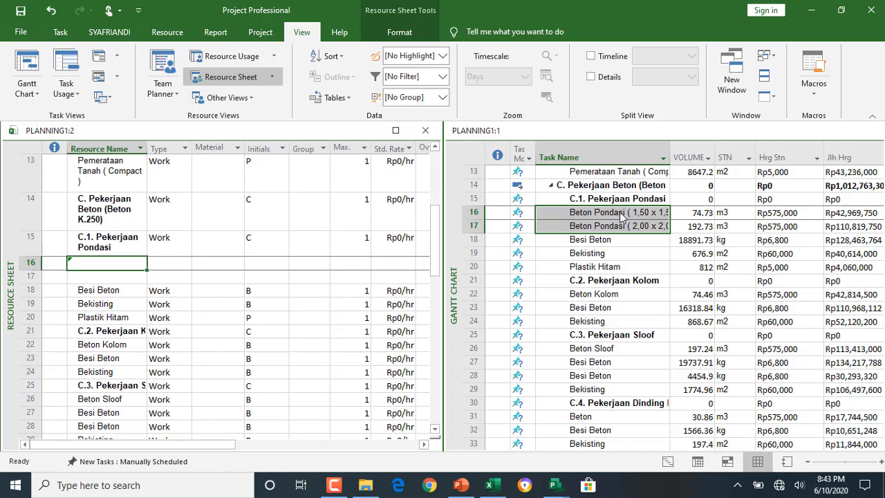
click(598, 254)
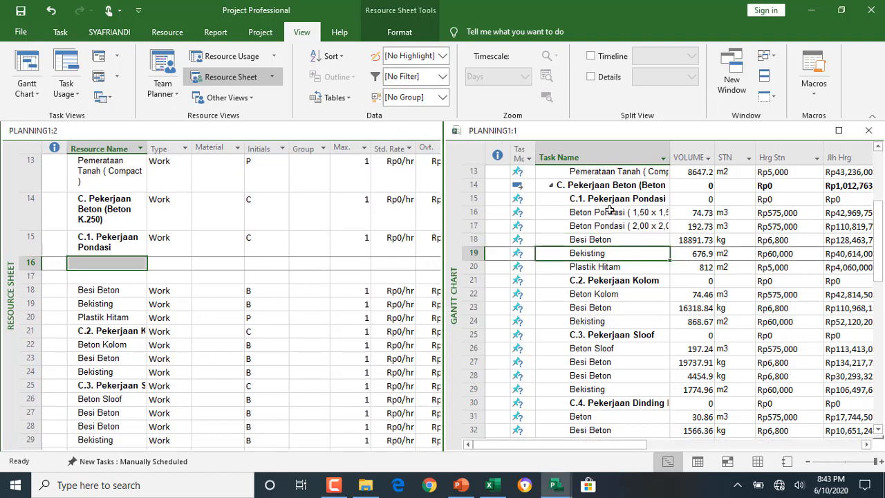
drag(608, 211, 608, 225)
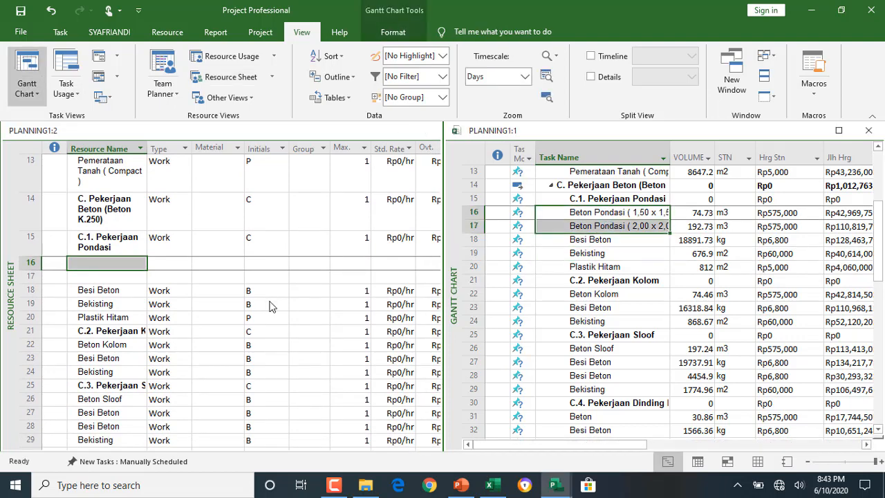
click(130, 293)
click(122, 261)
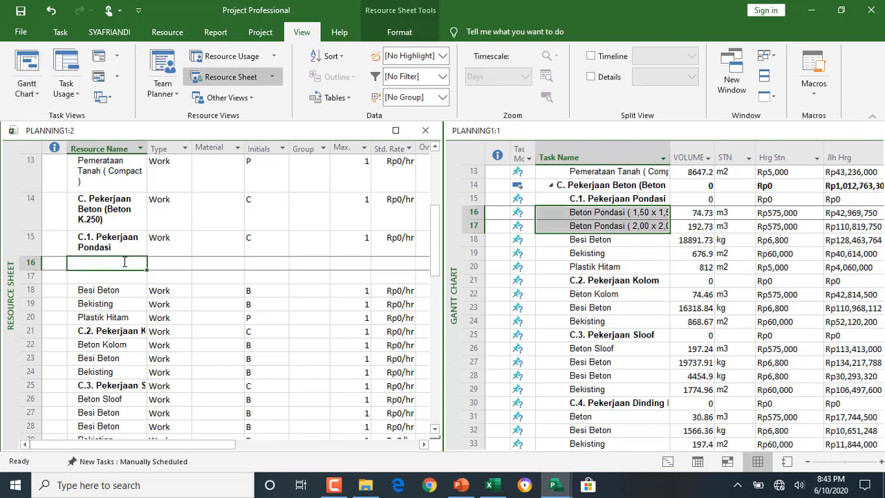
key(ctrl+v)
Try to paste task 16's name text, "Beton Pondasi ( 1,50 x 1,50 )", into the blank resource name in row 16.
click(642, 213)
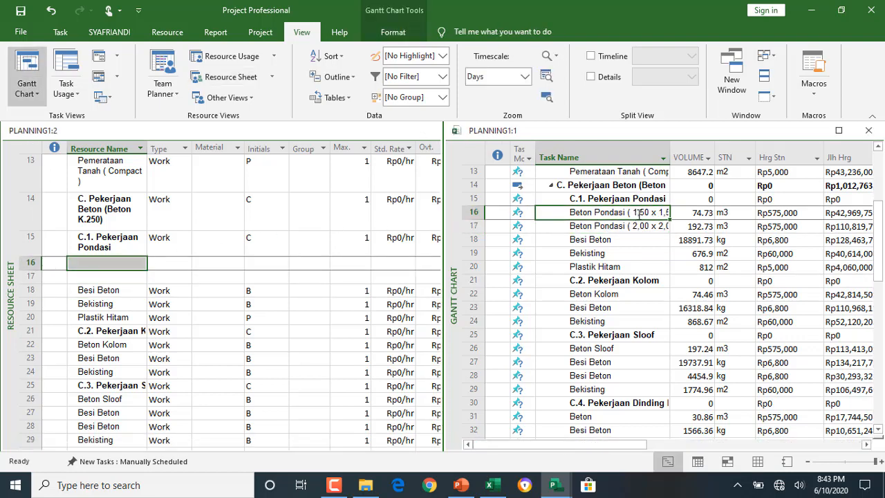
key(F2)
key(shift+Left)
key(shift+Left)
key(shift+Left)
key(shift+Left)
key(shift+Left)
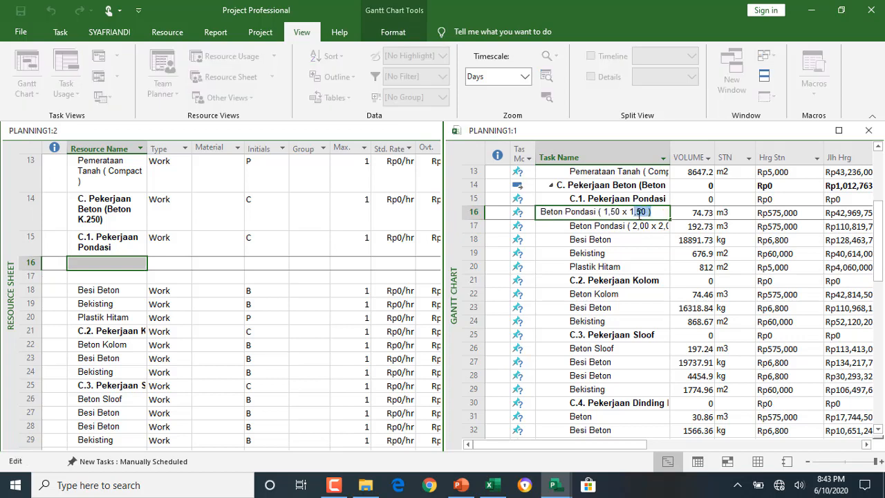
key(shift+Home)
key(ctrl+c)
key(Return)
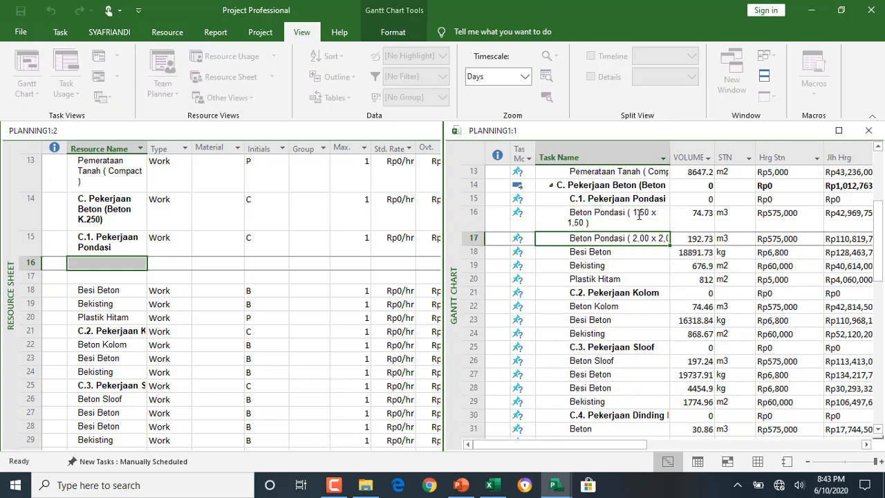
double_click(125, 269)
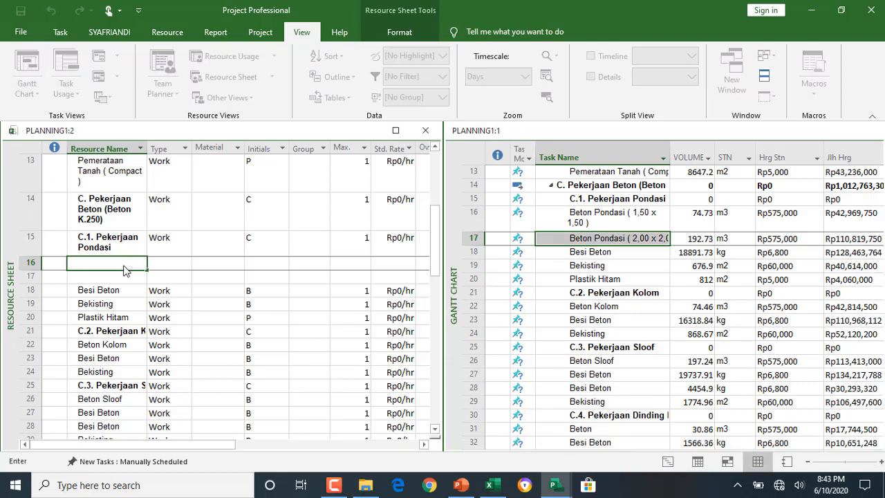
key(ctrl+v)
key(Return)
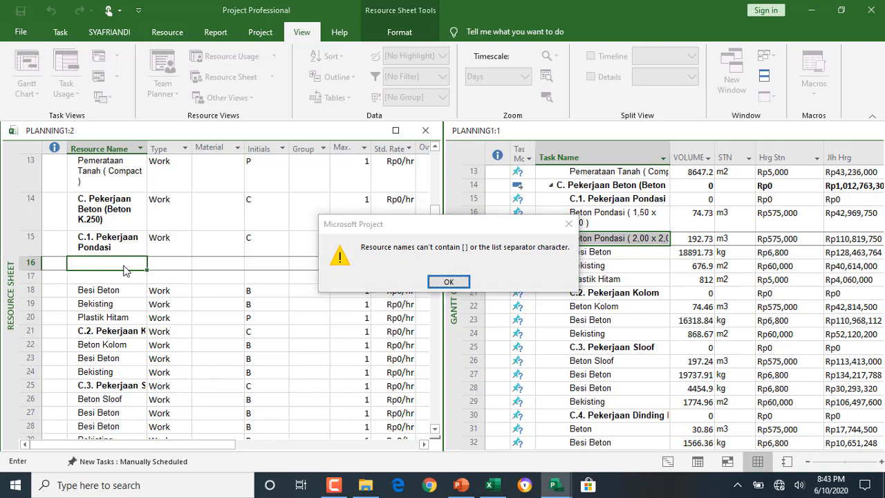
key(Return)
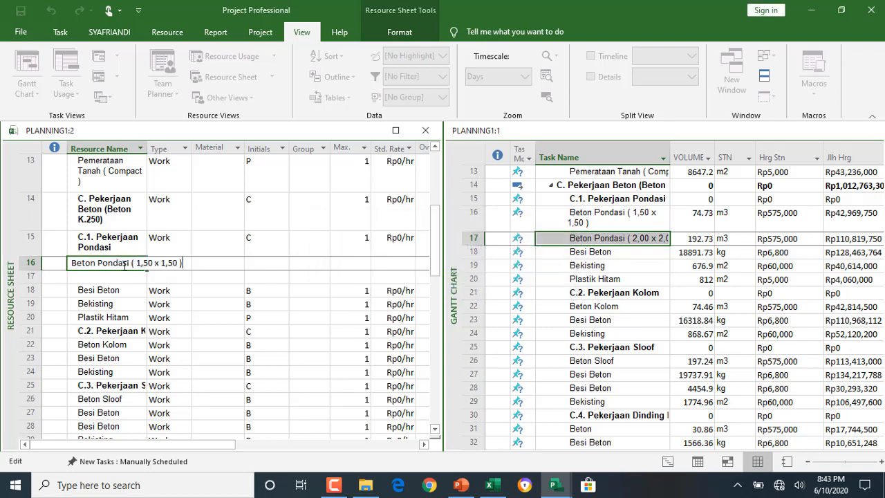
click(622, 239)
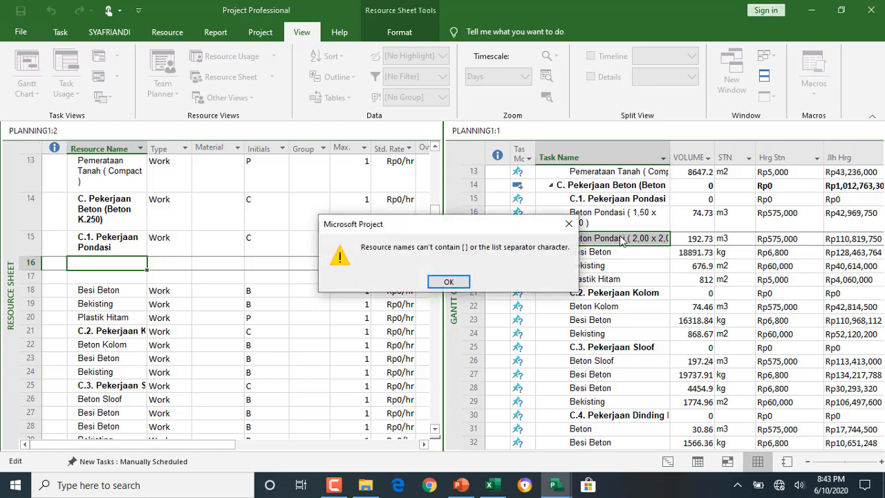
key(Return)
key(Right)
key(Left)
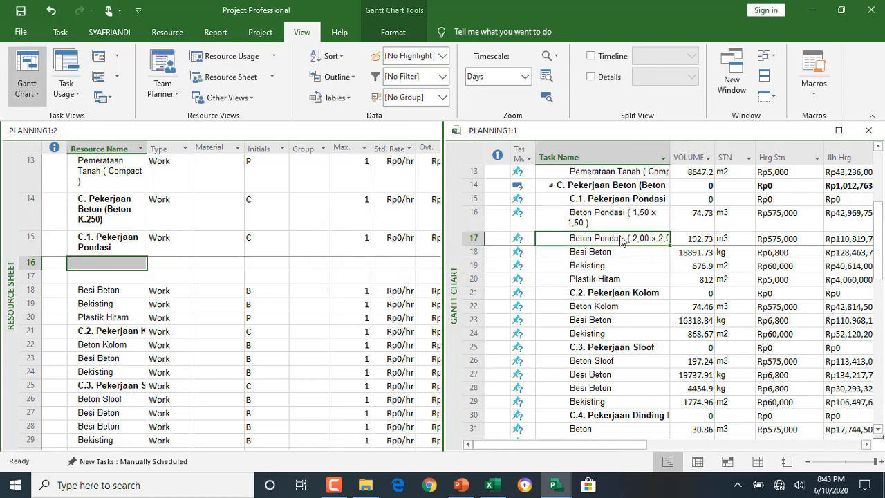
Rename task 16 as "Beton Pondasi I", replacing the bracketed dimensions in its name.
click(622, 239)
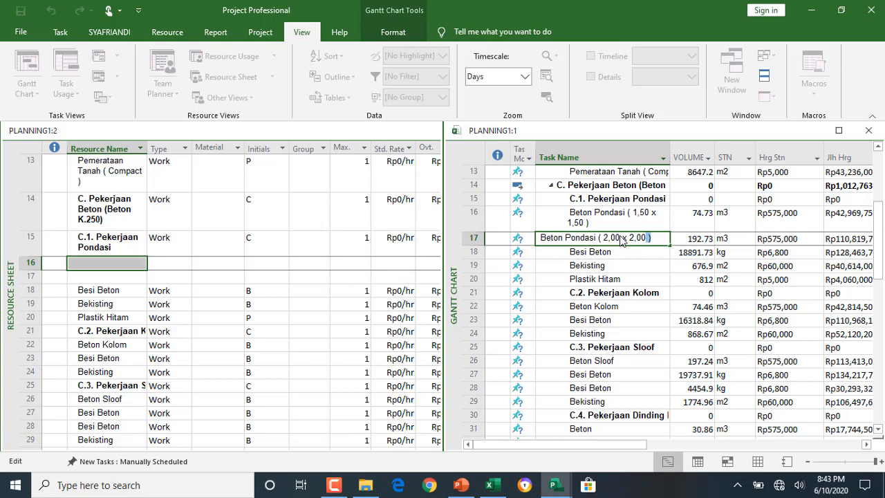
key(Return)
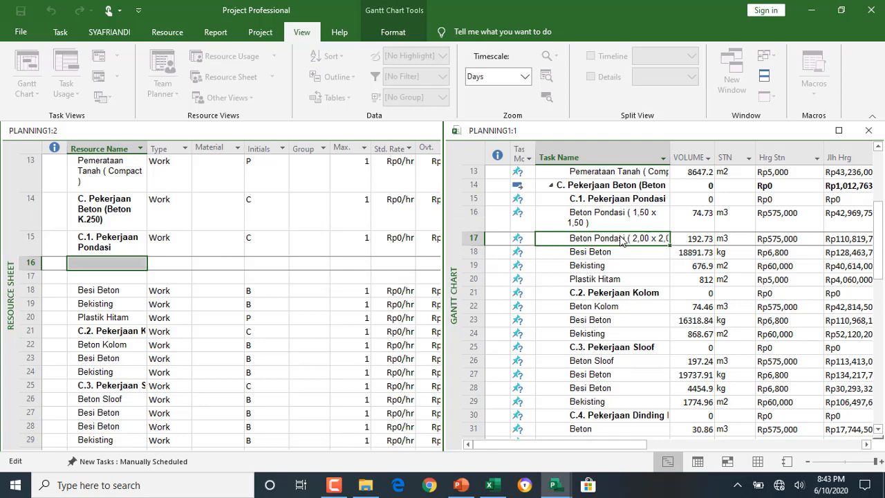
key(Up)
key(Up)
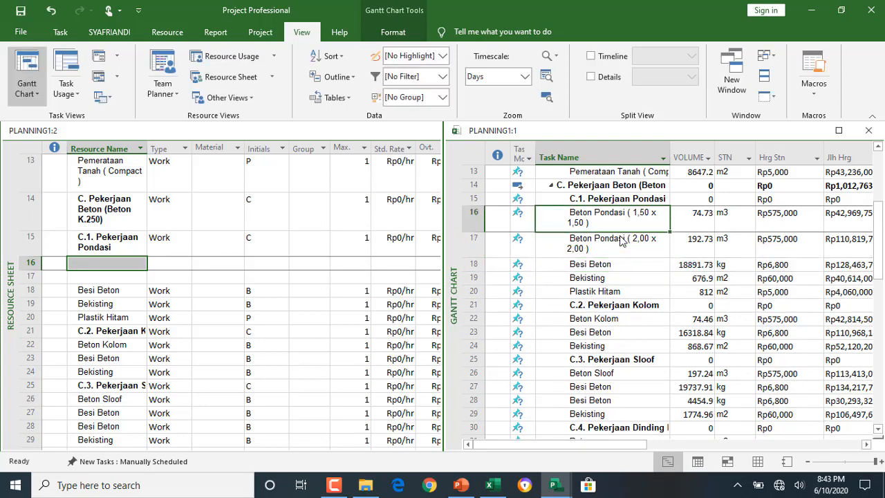
key(F2)
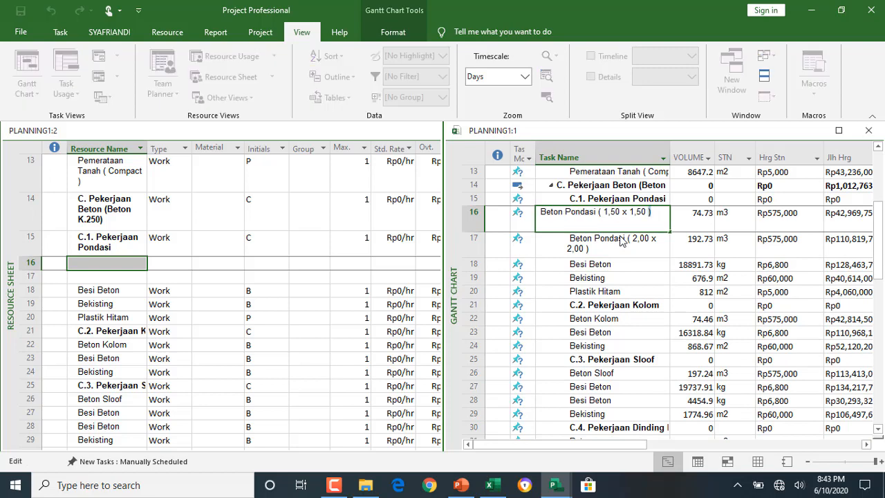
key(shift+Left)
key(shift+Left)
key(shift+Left)
key(shift+Left)
key(shift+Left)
key(shift+Left)
key(shift+Left)
key(shift+Left)
key(shift+Left)
key(shift+Left)
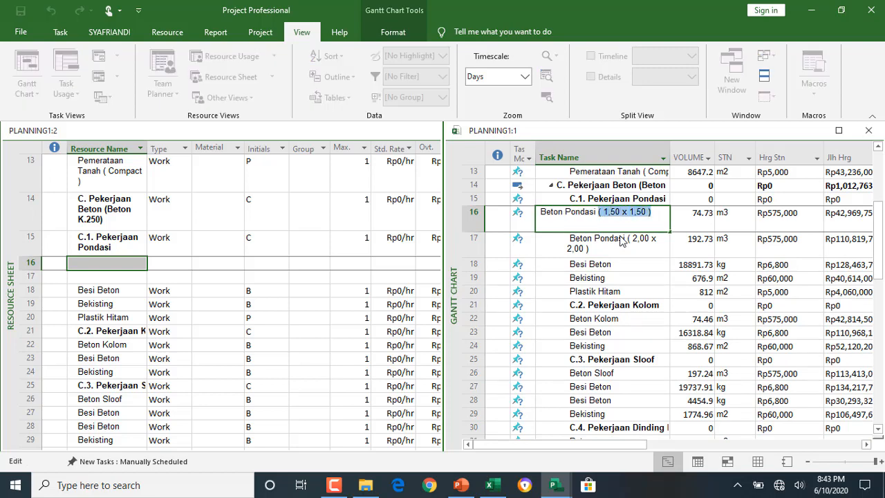
key(BackSpace)
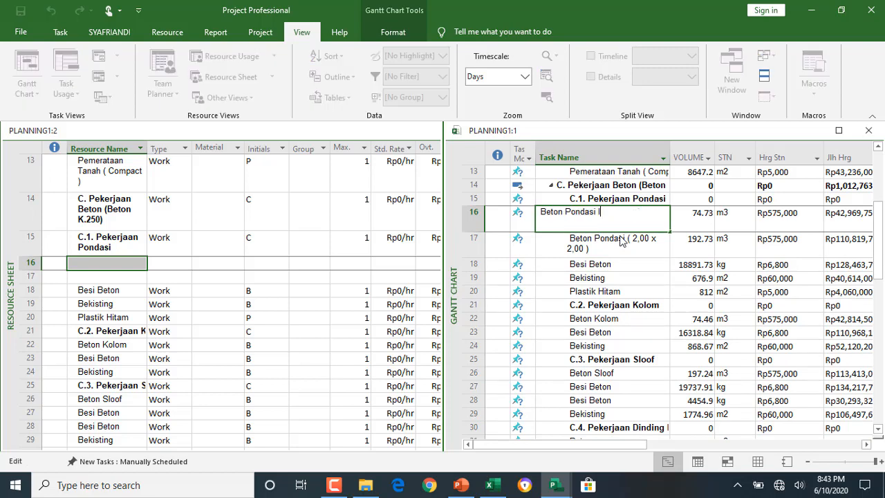
text(I)
key(Return)
Rename task 17 as "Beton Pondasi II", replacing the bracketed dimensions in its name.
key(F2)
key(shift+Left)
key(shift+Left)
key(shift+Left)
key(shift+Left)
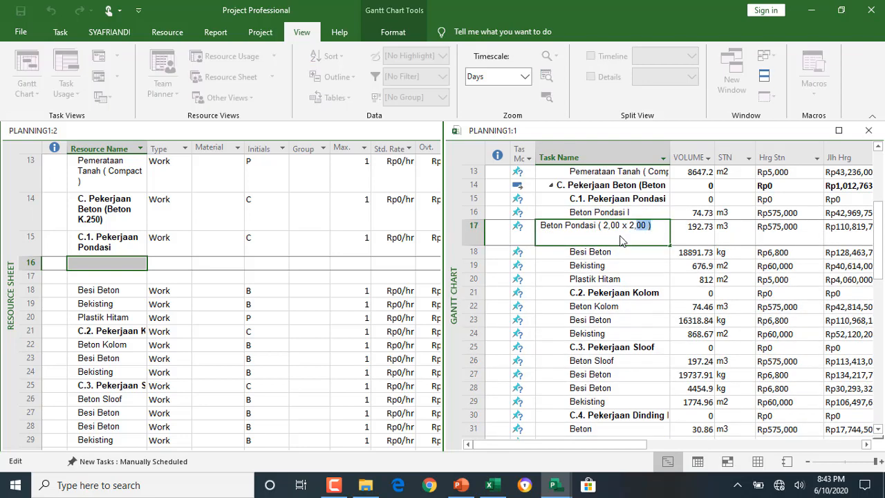
key(shift+Left)
key(shift+Left)
key(shift+Left)
key(shift+Left)
key(shift+Left)
key(shift+Left)
text(II)
key(Return)
Copy the task names Beton Pondasi I and Beton Pondasi II into the blank resource rows 16 and 17.
key(Up)
key(Up)
key(shift+Down)
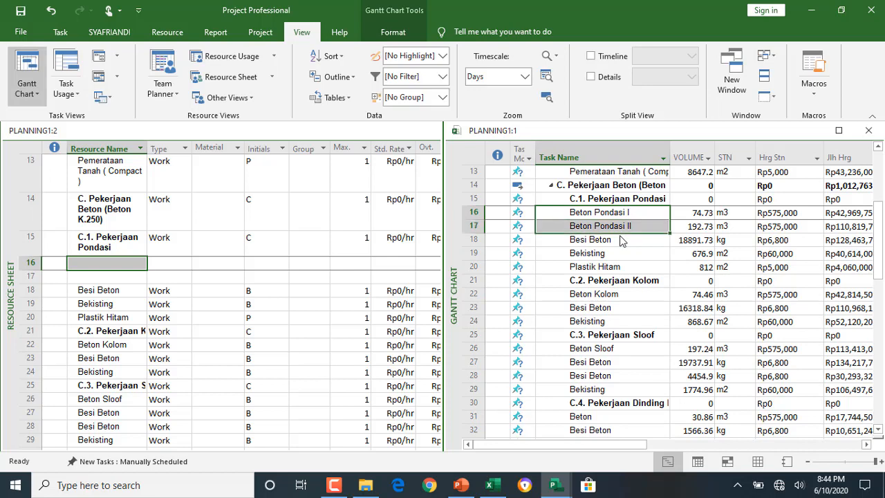
click(123, 291)
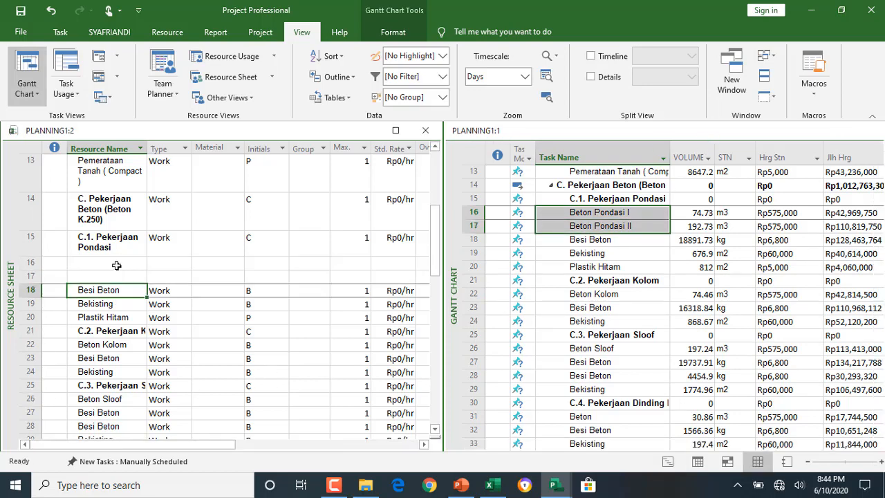
click(116, 265)
text(Beton Pondasi I Beton Pondasi II)
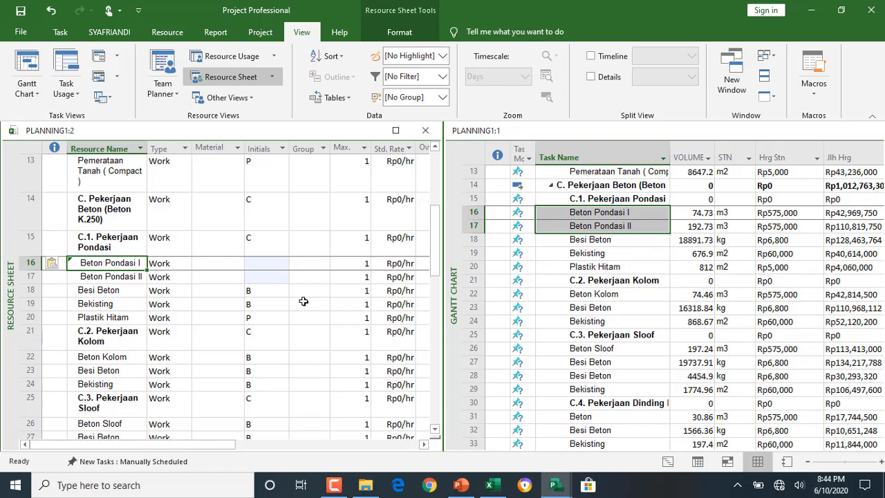
Set the PEKERJAAN SIPIL resource's type to Material and fill it down the Type column past the last resource.
click(168, 276)
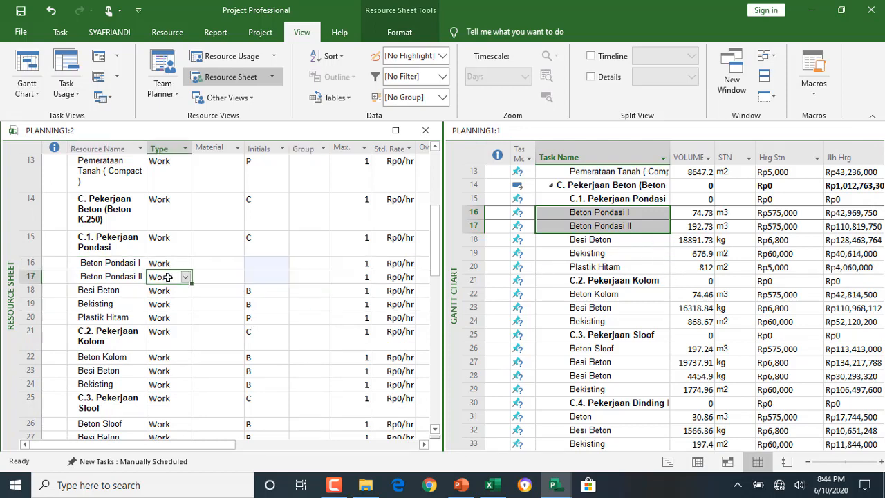
scroll(181, 283, up, 8)
click(173, 175)
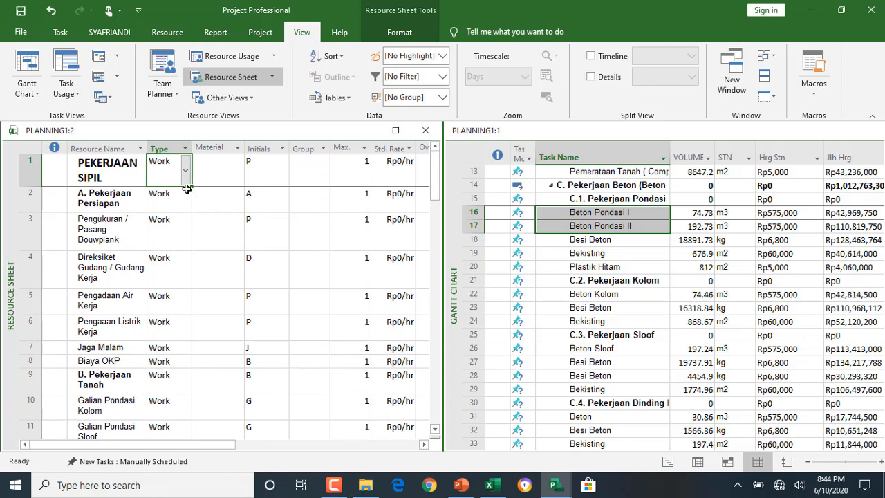
click(185, 170)
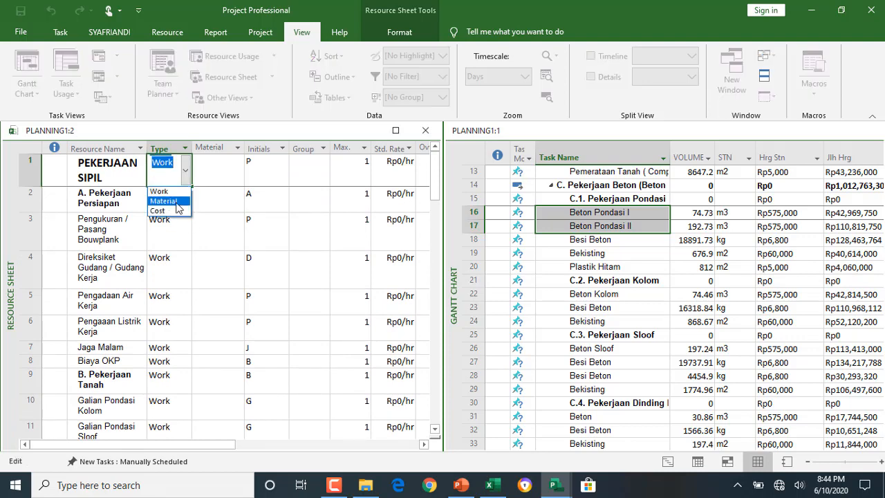
click(176, 202)
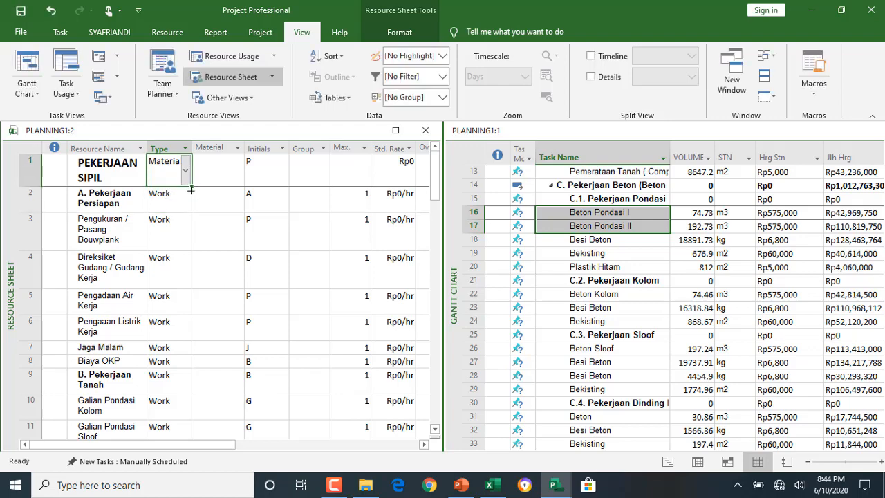
drag(190, 189, 173, 495)
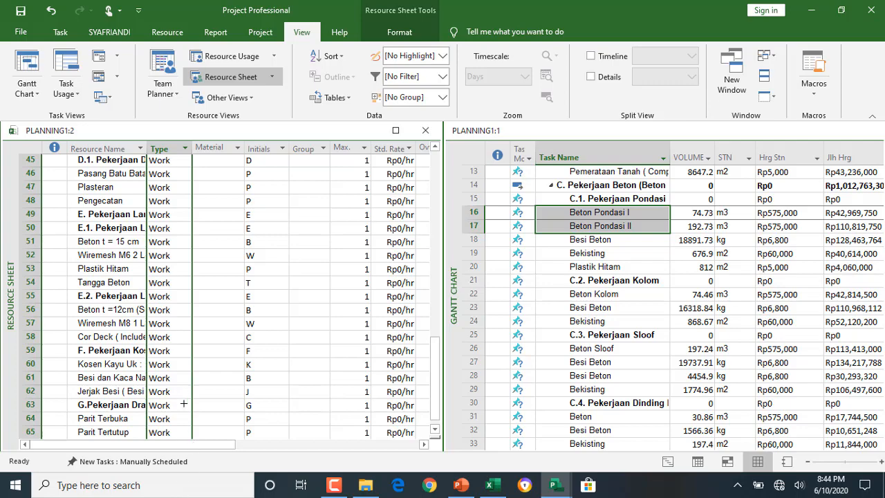
drag(184, 404, 187, 345)
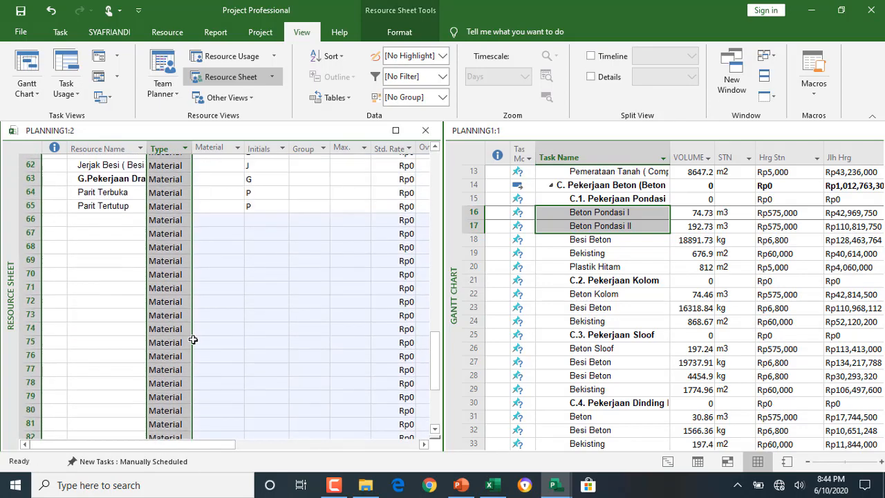
Delete the surplus nameless Material rows below Parit Tertutup, starting at row 66 of the Resource Sheet.
drag(51, 229, 58, 338)
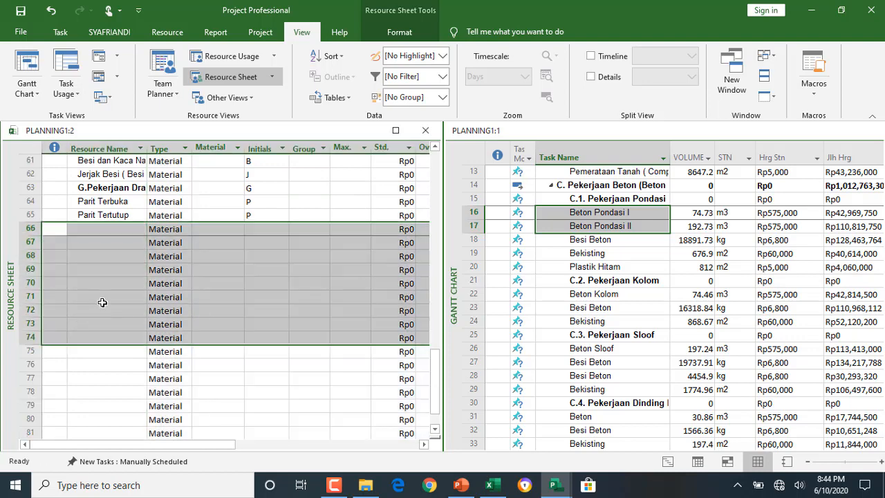
key(Delete)
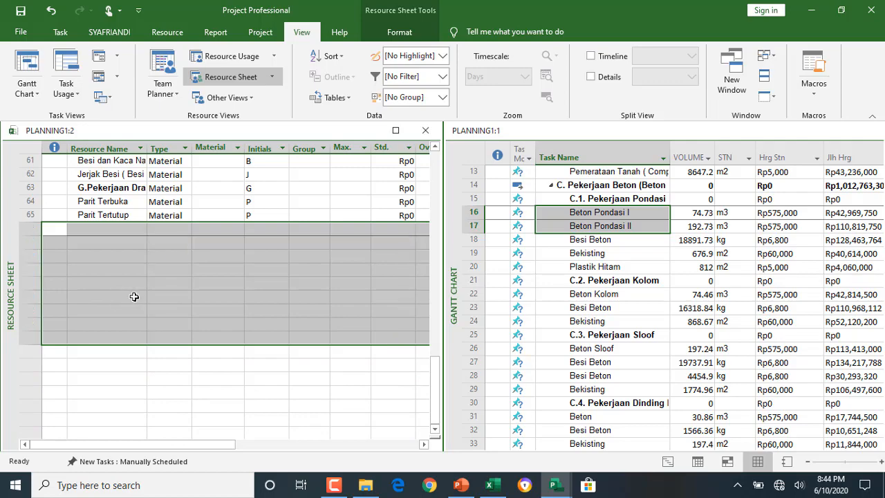
Copy the Hrg Stn unit prices of tasks 1 to 65 into the Resource Sheet's Std. Rate column, starting at PEKERJAAN SIPIL.
scroll(134, 297, up, 20)
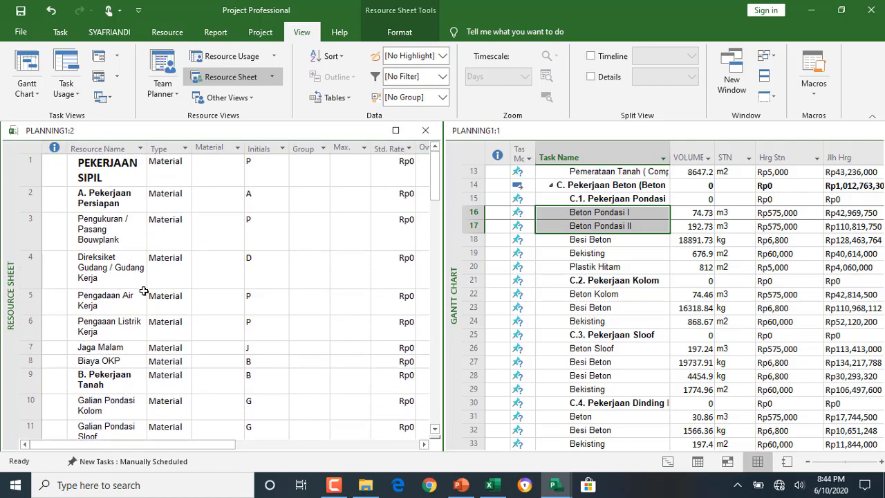
click(119, 202)
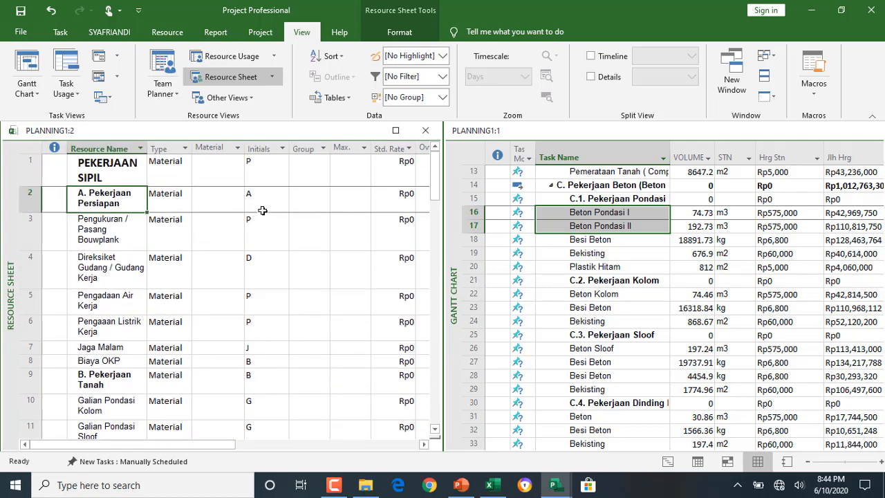
click(736, 185)
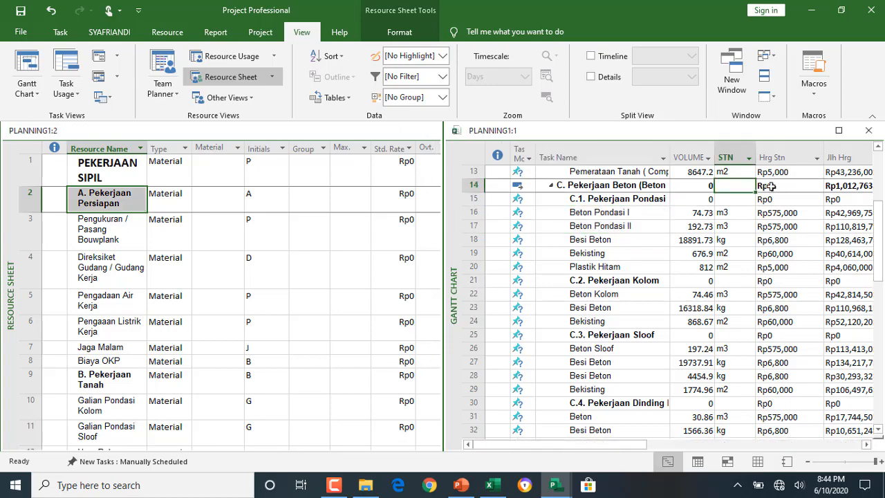
key(Right)
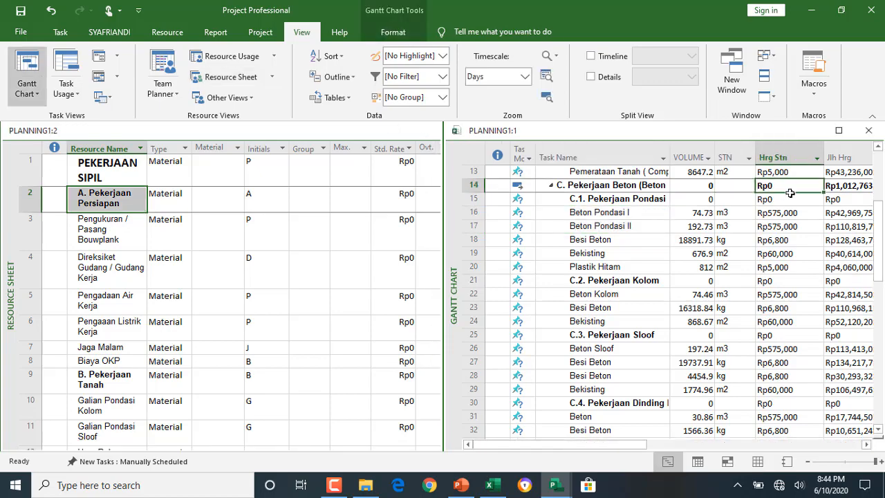
key(Up)
key(Up)
key(Up)
key(Up)
key(Up)
key(Up)
key(Up)
key(Up)
key(Up)
key(Up)
key(Up)
key(Up)
key(Up)
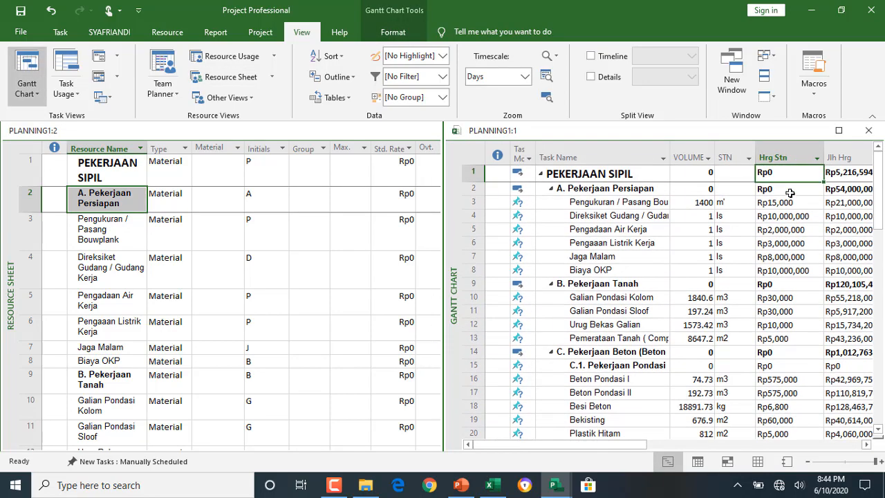
scroll(786, 256, down, 18)
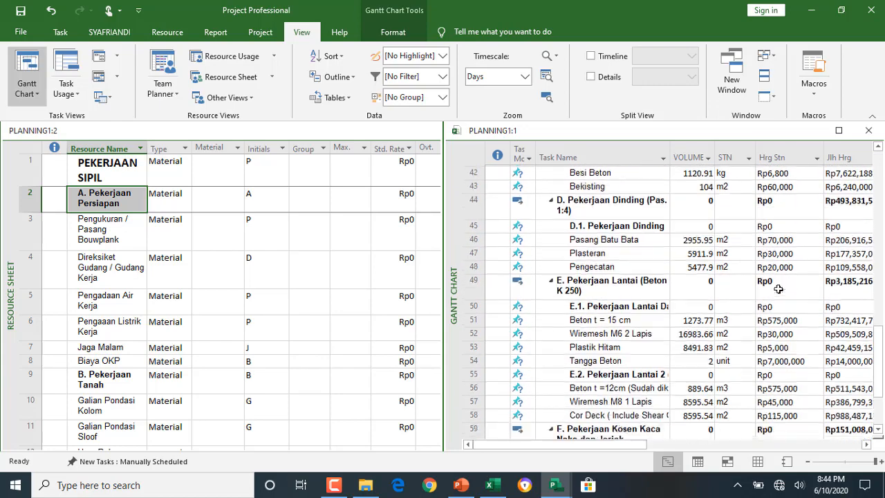
shift+click(796, 323)
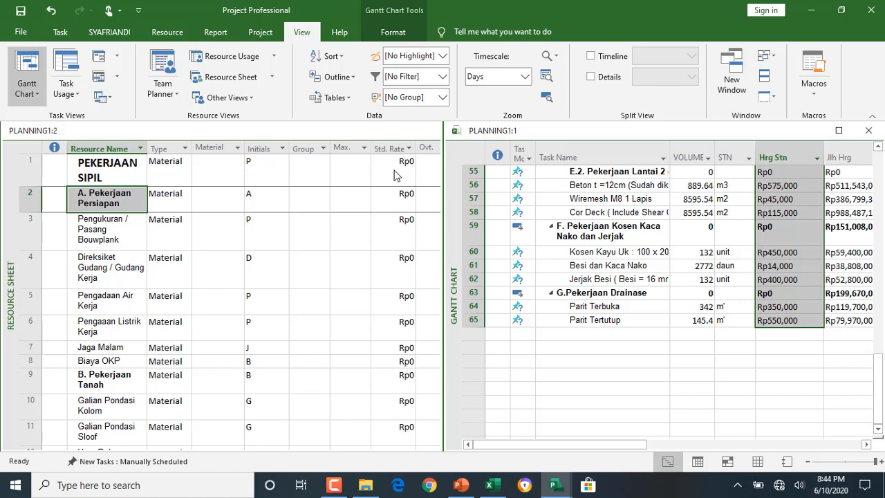
click(395, 172)
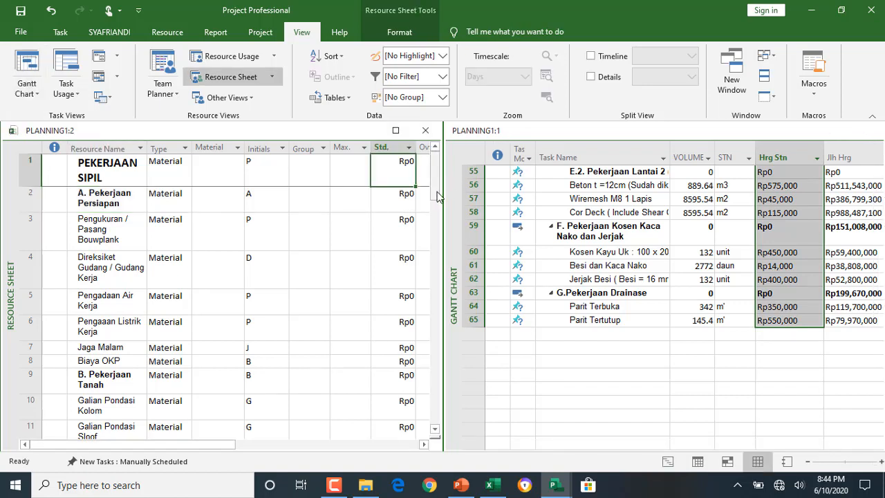
key(ctrl+v)
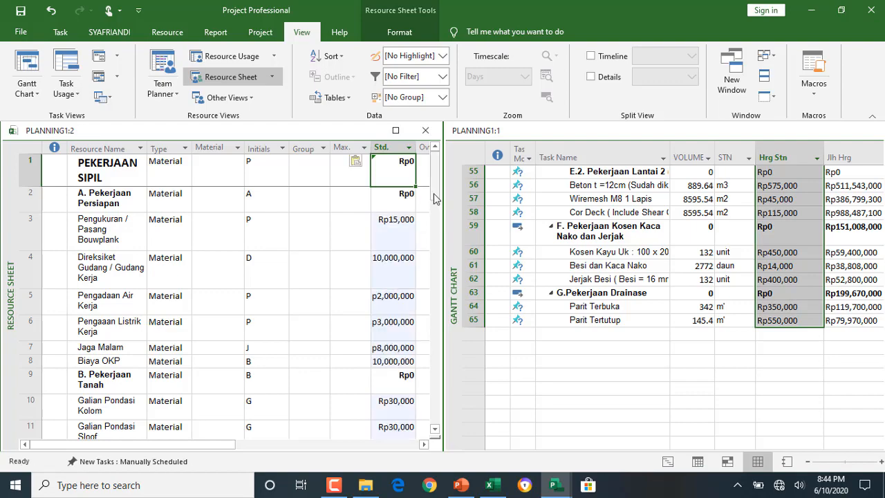
drag(434, 198, 481, 442)
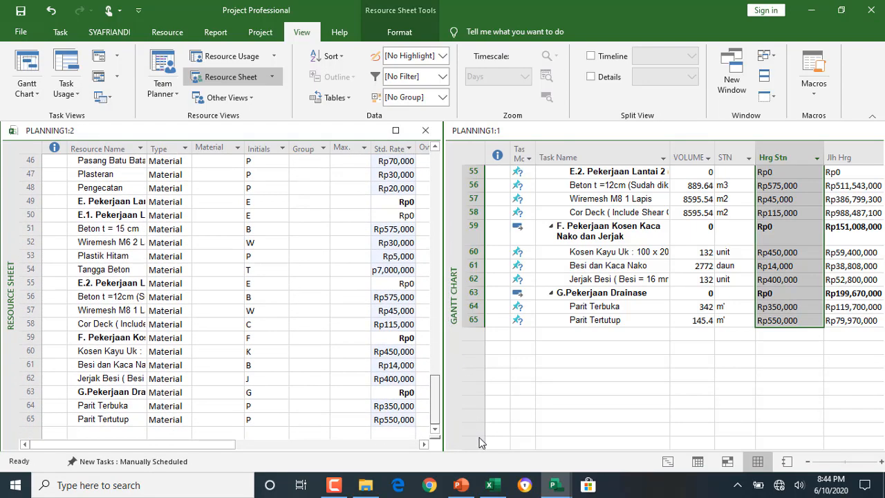
drag(293, 363, 275, 365)
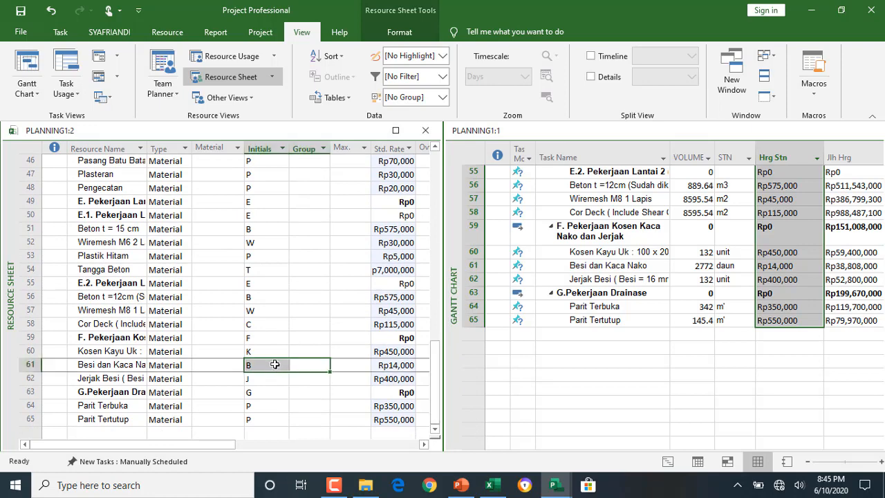
click(339, 322)
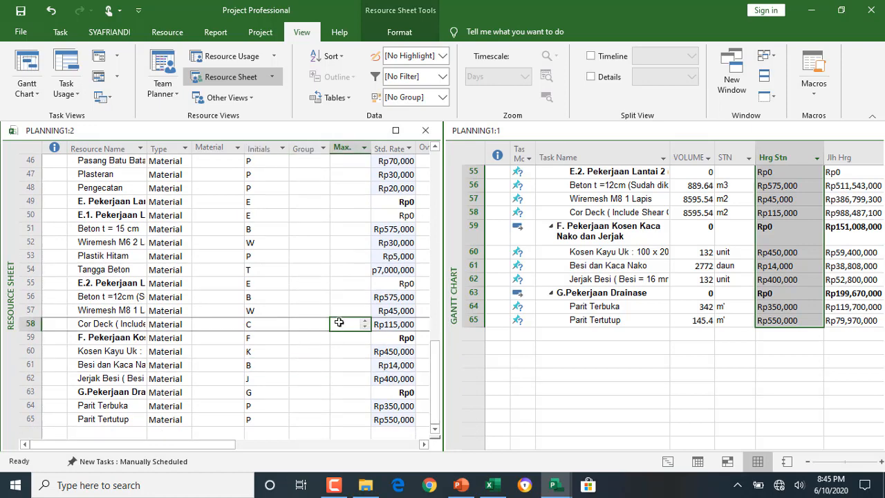
Add a resource named UPAH in the empty row below Parit Tertutup, keeping its type as Work.
click(101, 430)
scroll(151, 433, down, 2)
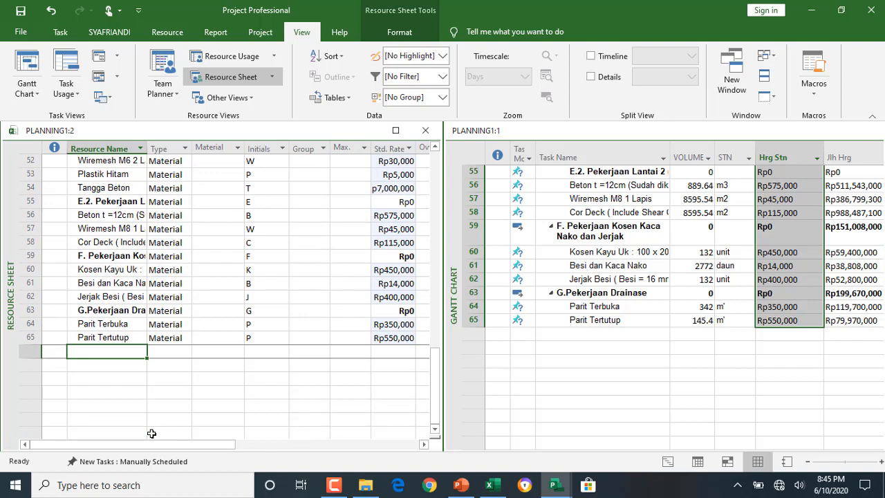
text(PEKER)
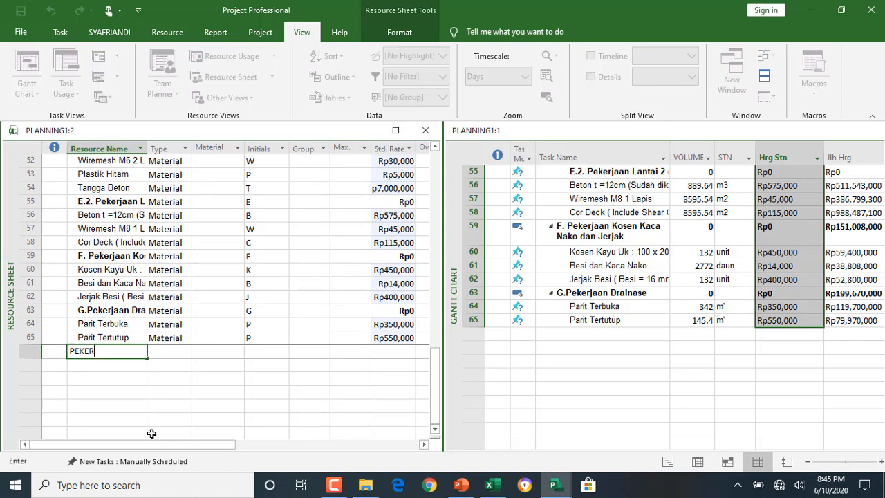
key(BackSpace)
key(BackSpace)
key(BackSpace)
key(BackSpace)
text(UPAH)
key(Tab)
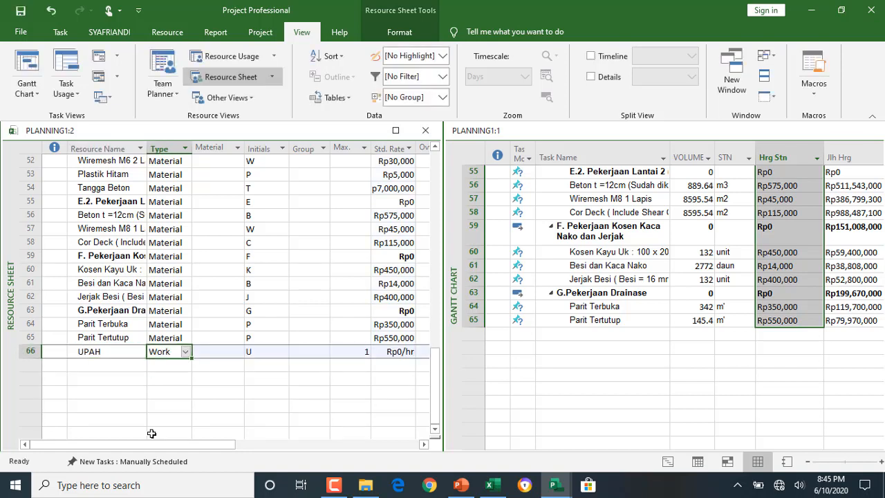
Set the UPAH resource's maximum units to 100.
key(Tab)
key(Tab)
key(Tab)
key(Tab)
text(100)
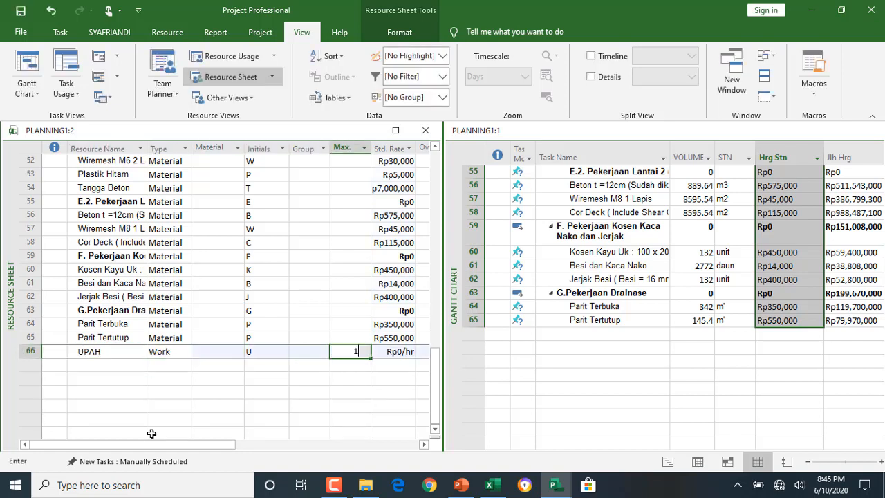
key(Tab)
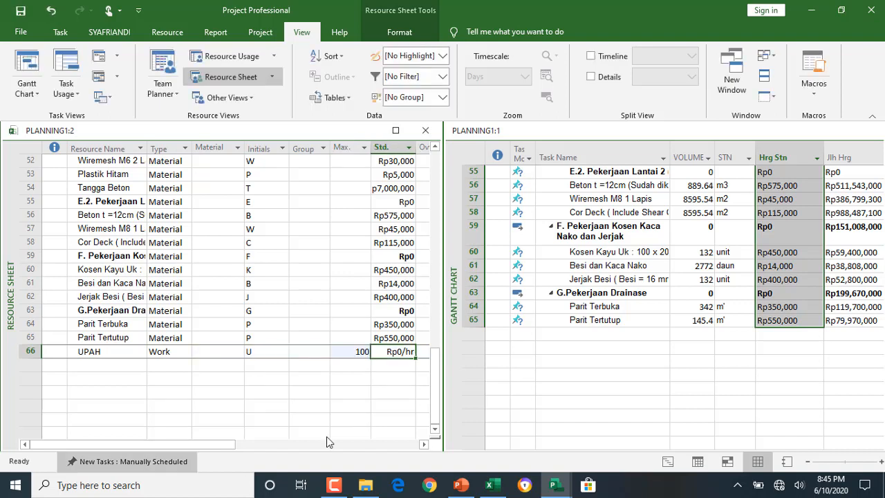
drag(127, 357, 410, 354)
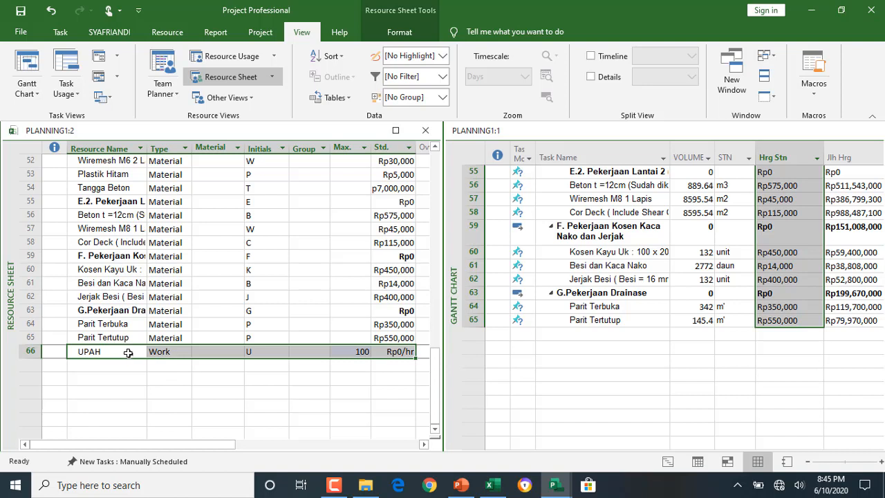
click(132, 402)
click(121, 353)
click(163, 354)
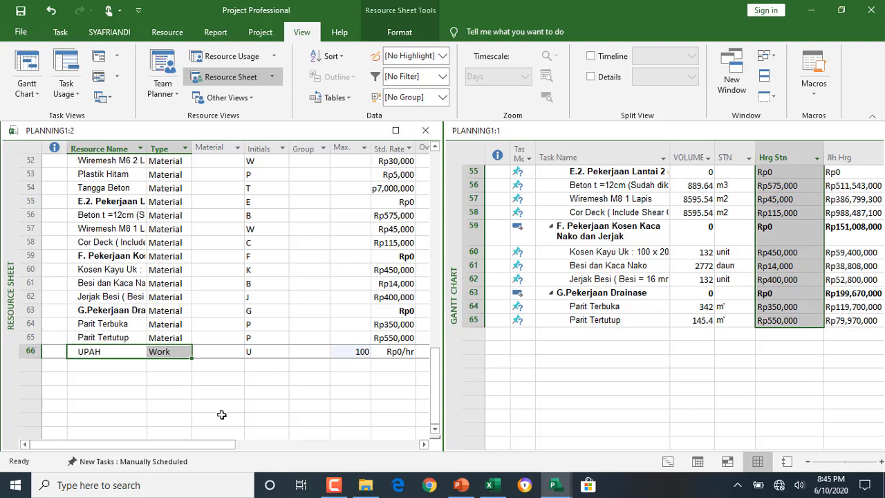
click(662, 293)
click(174, 247)
scroll(159, 270, up, 10)
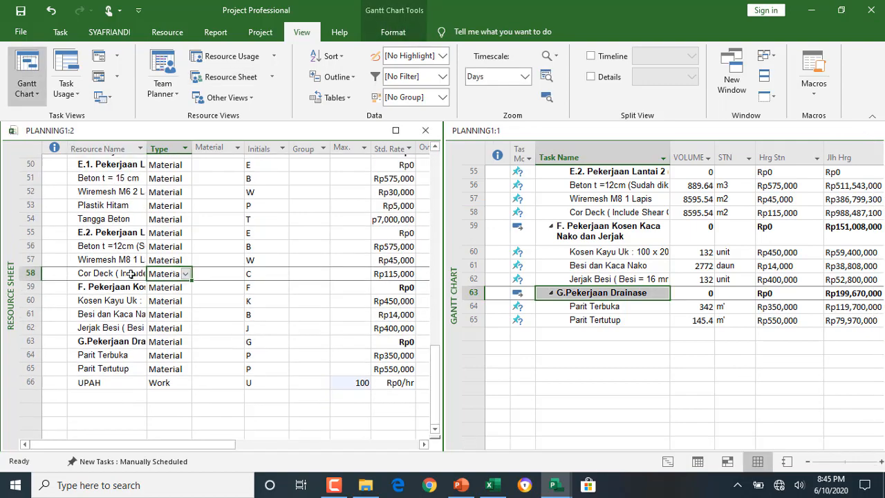
scroll(136, 264, up, 3)
click(98, 167)
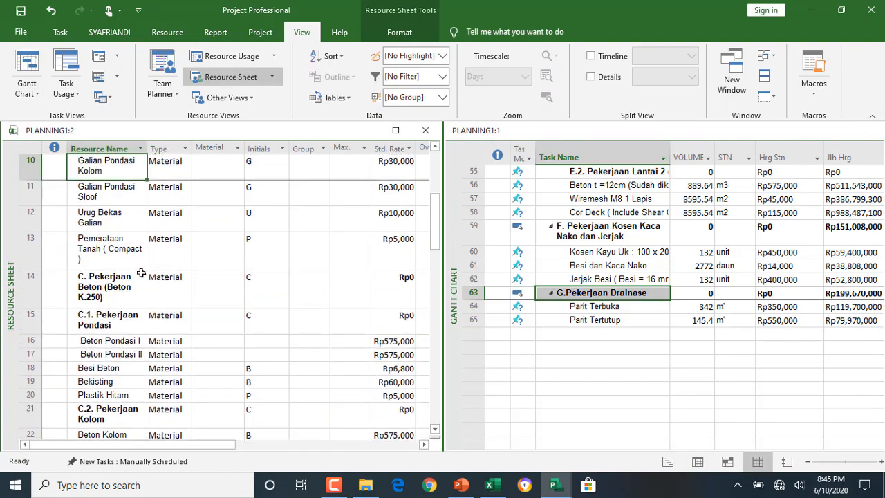
scroll(99, 167, up, 3)
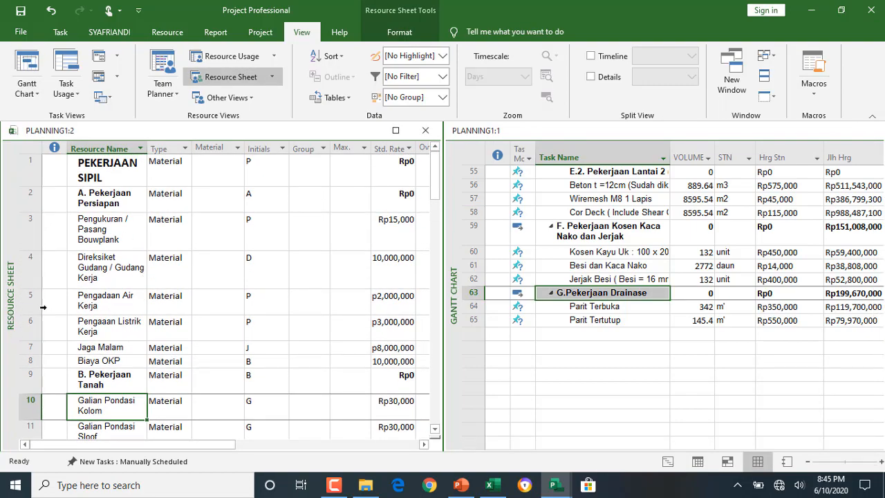
Maximize the Gantt Chart window and assign the Pengukuran / Pasang Bouwplank resource to the matching task 3.
click(579, 309)
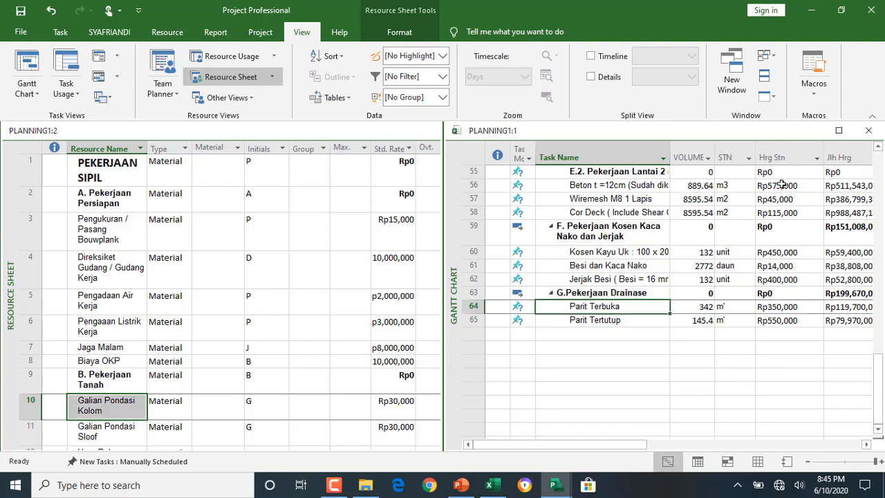
click(838, 130)
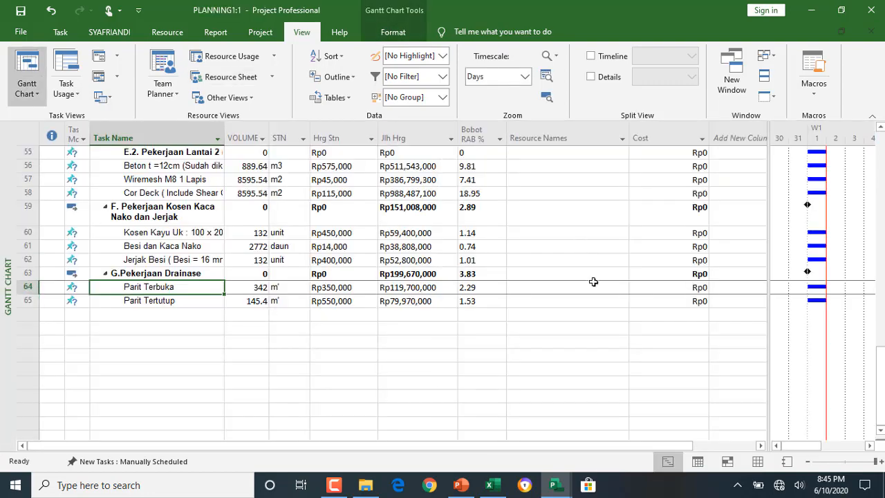
scroll(594, 332, up, 13)
scroll(596, 344, up, 5)
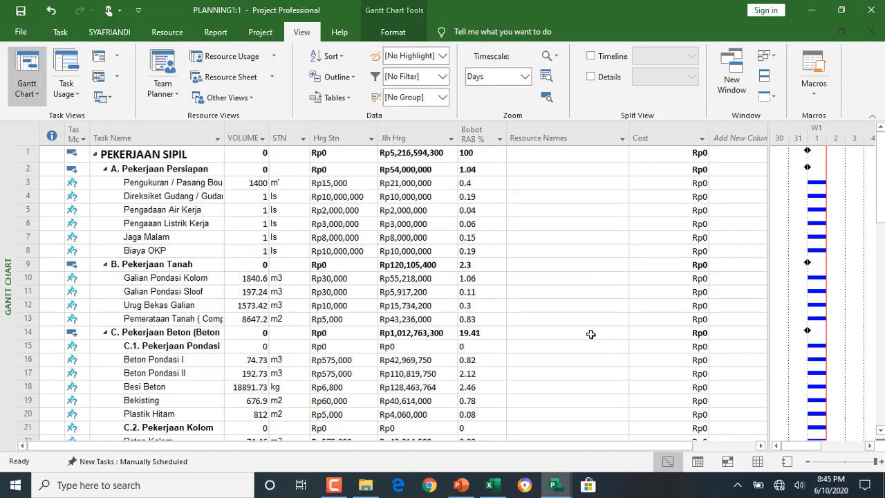
click(573, 184)
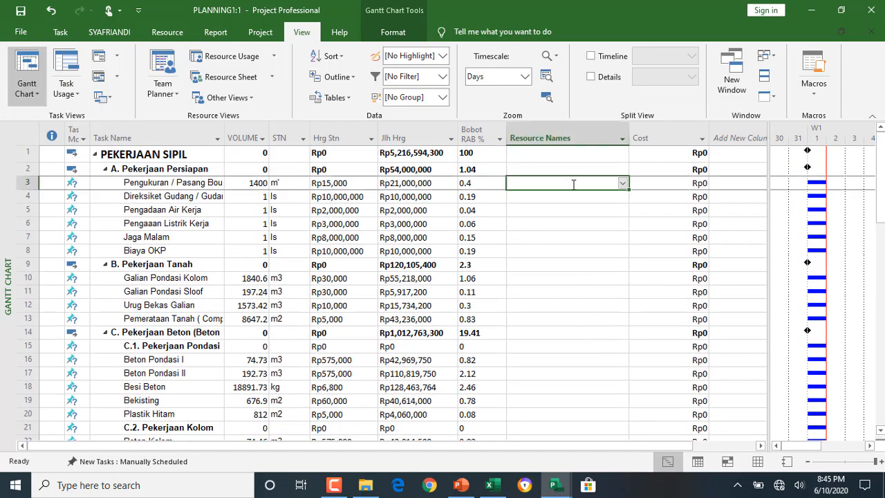
click(623, 183)
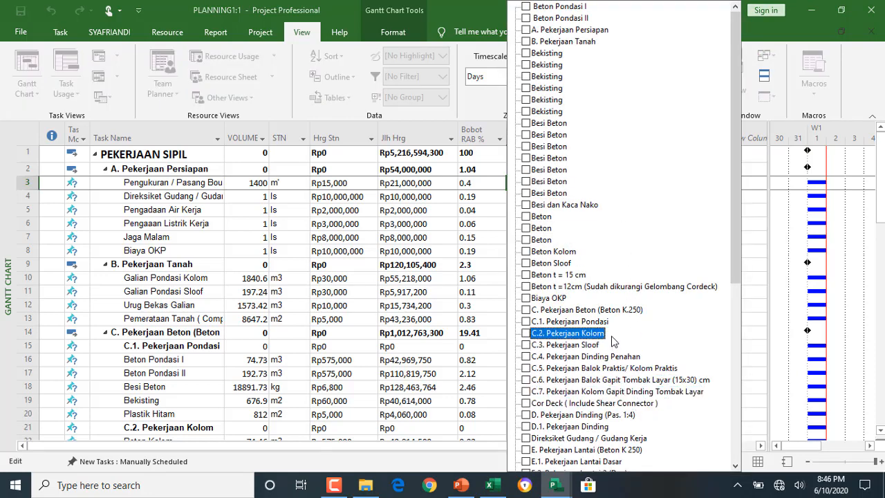
scroll(622, 325, down, 9)
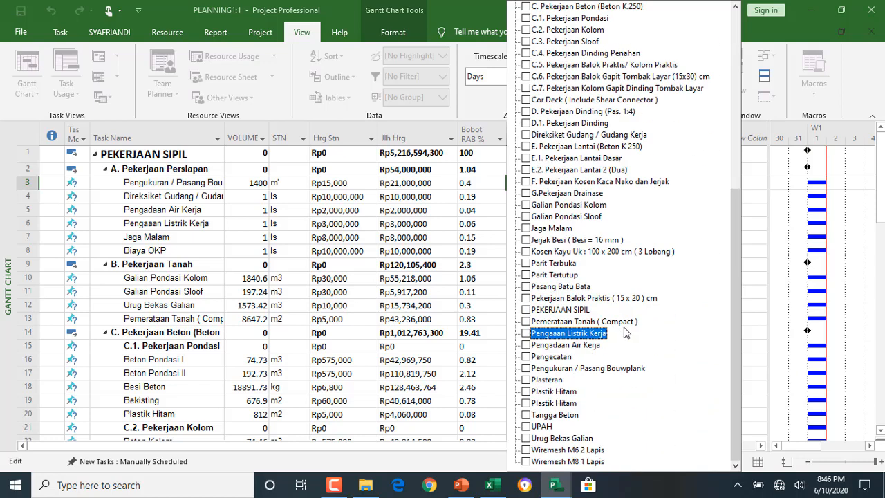
click(613, 365)
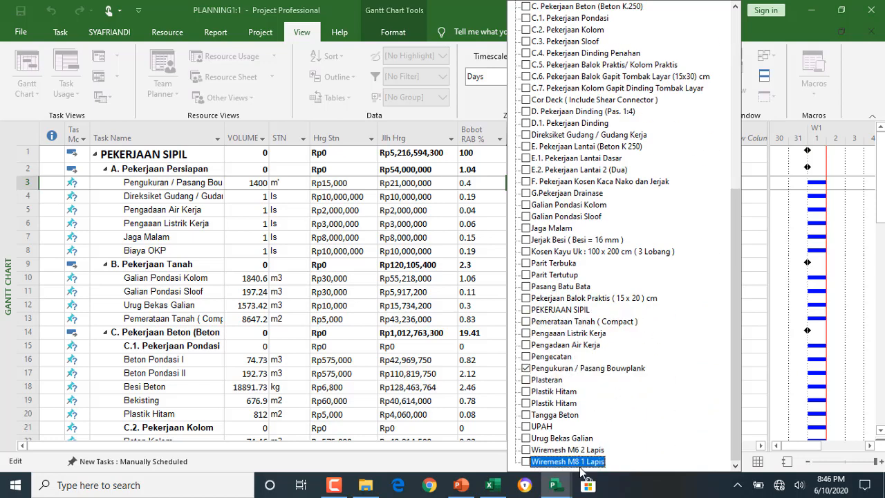
key(Return)
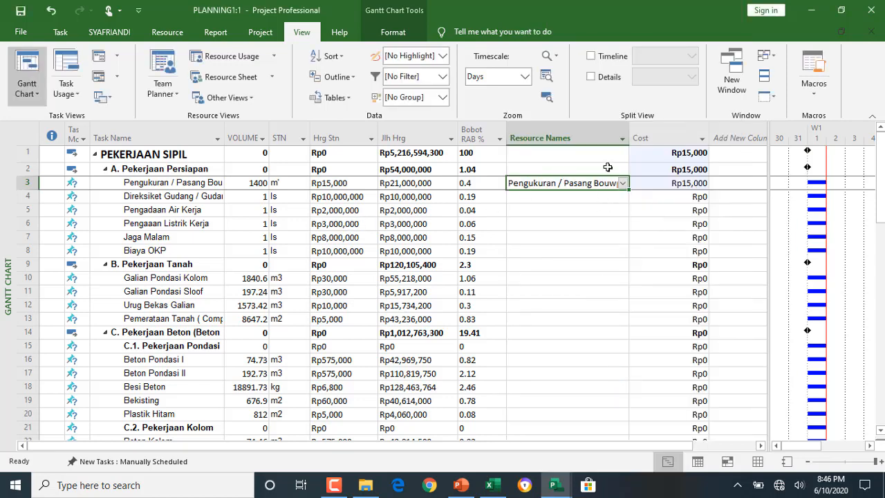
Set the quantity of the Pengukuran / Pasang Bouwplank resource assigned to task 3 to 1400, matching the task's volume.
key(F2)
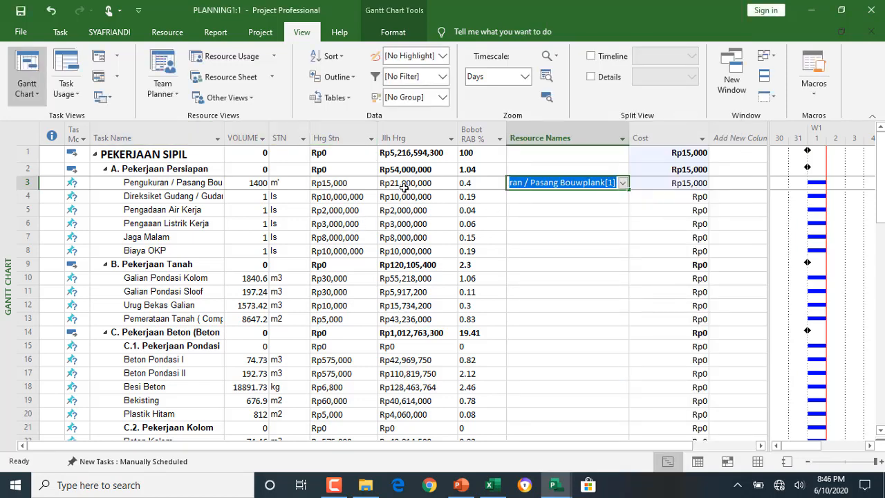
key(Home)
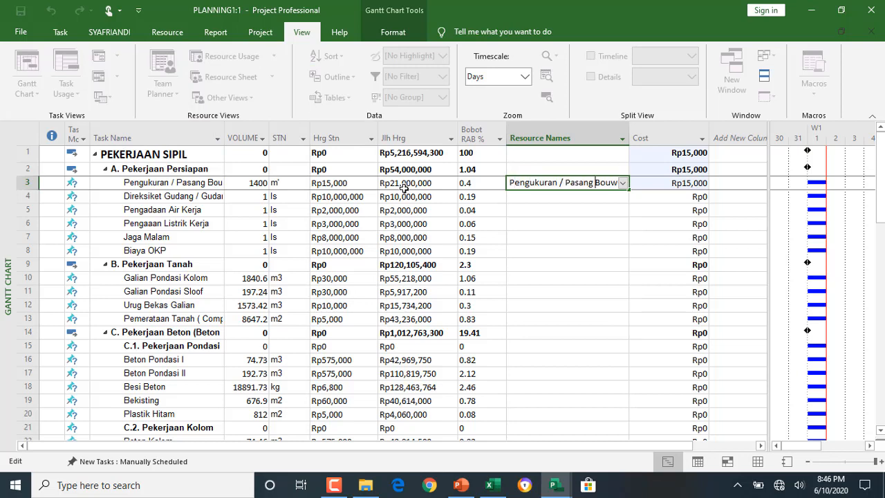
key(Right)
key(Right)
key(Right)
key(Right)
key(Right)
key(Right)
key(Right)
key(Right)
key(Right)
key(Right)
key(Right)
key(Right)
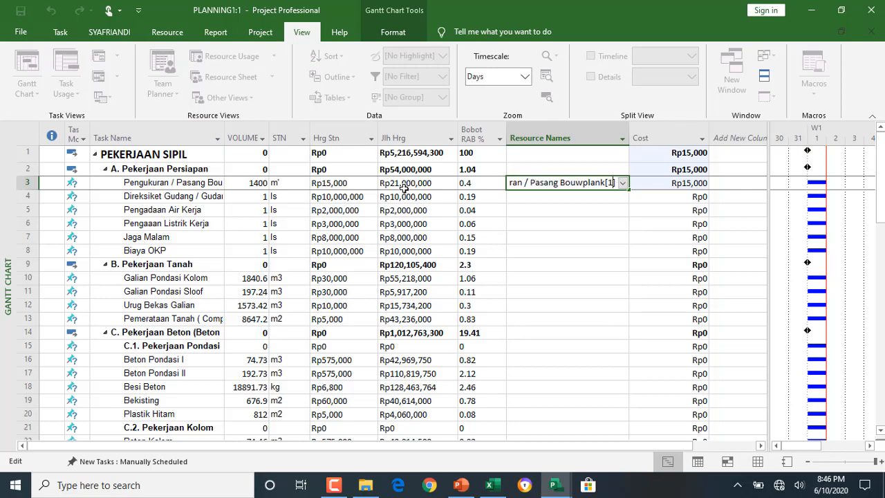
text(400)
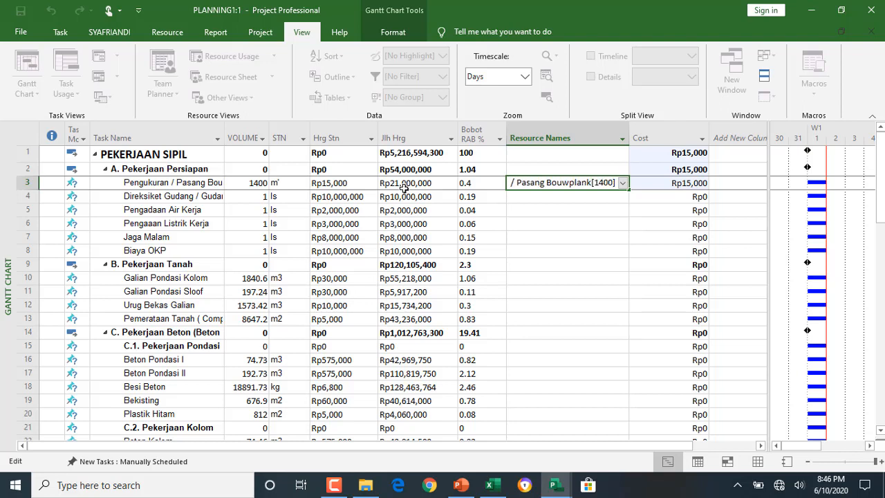
key(Return)
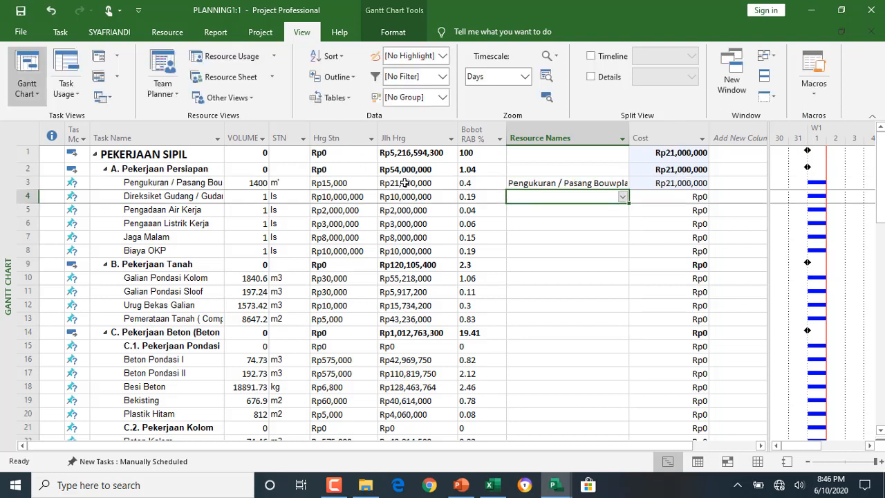
Switch to the RABEXCEL workbook in Excel and add a new blank sheet.
click(404, 183)
click(658, 184)
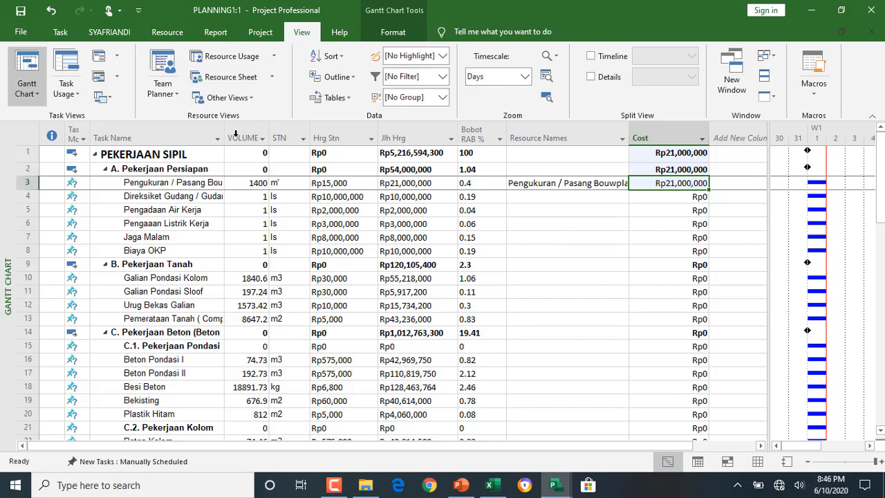
click(492, 485)
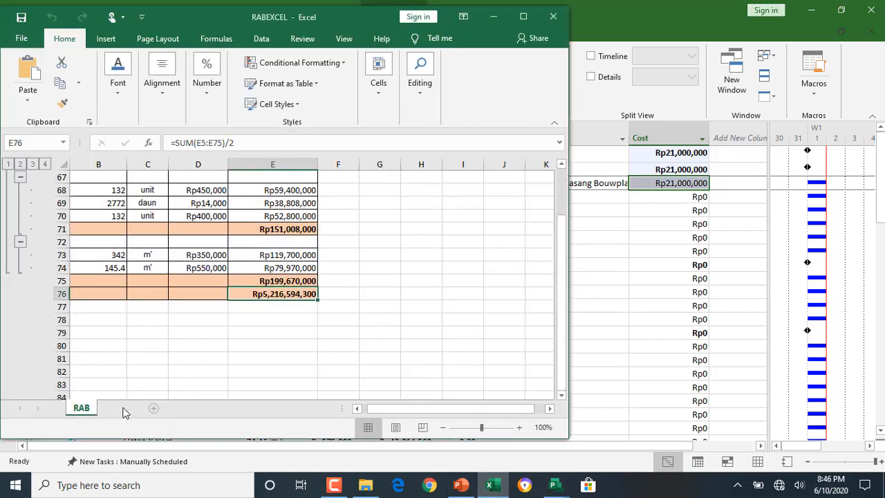
click(125, 408)
Copy the Task Name and VOLUME data of tasks 2 to 65 from Project and paste it into Sheet1 in Excel, starting at cell C3.
click(592, 261)
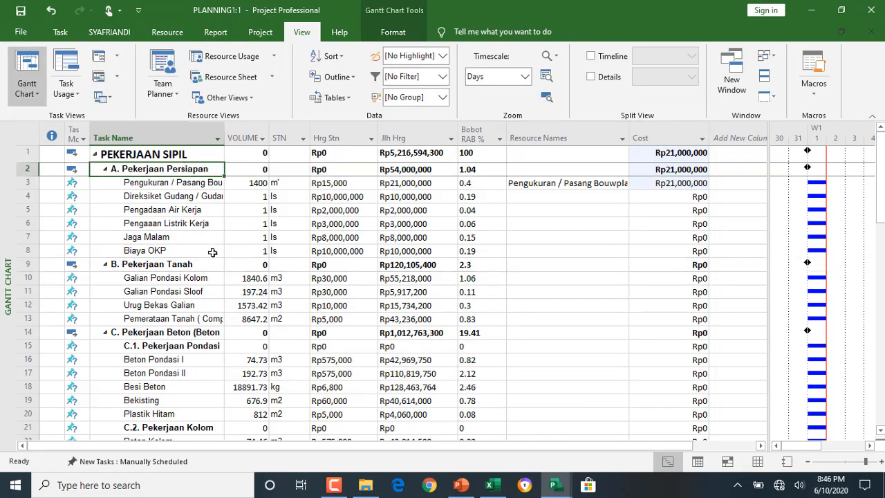
scroll(208, 259, down, 15)
scroll(208, 262, down, 5)
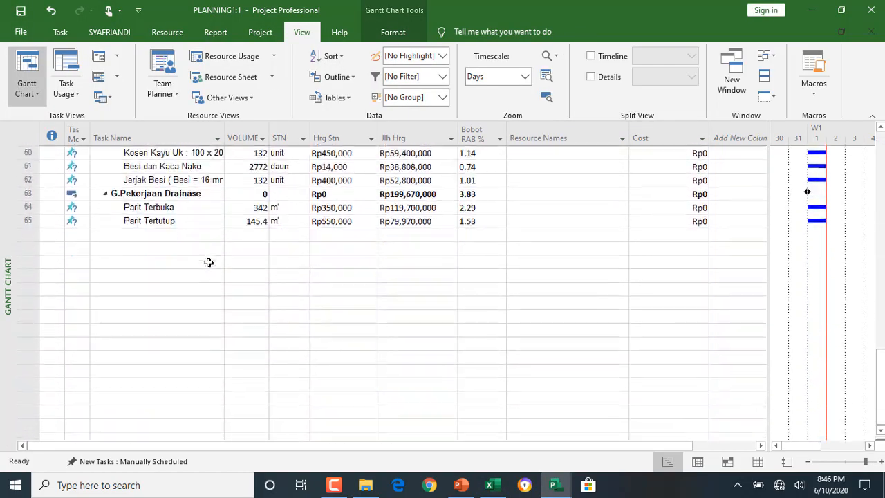
scroll(208, 263, up, 4)
scroll(211, 261, down, 2)
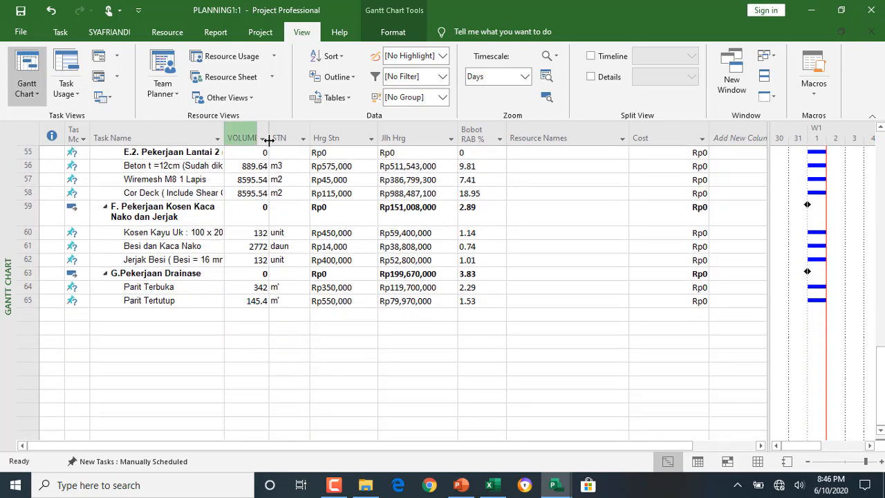
shift+click(291, 302)
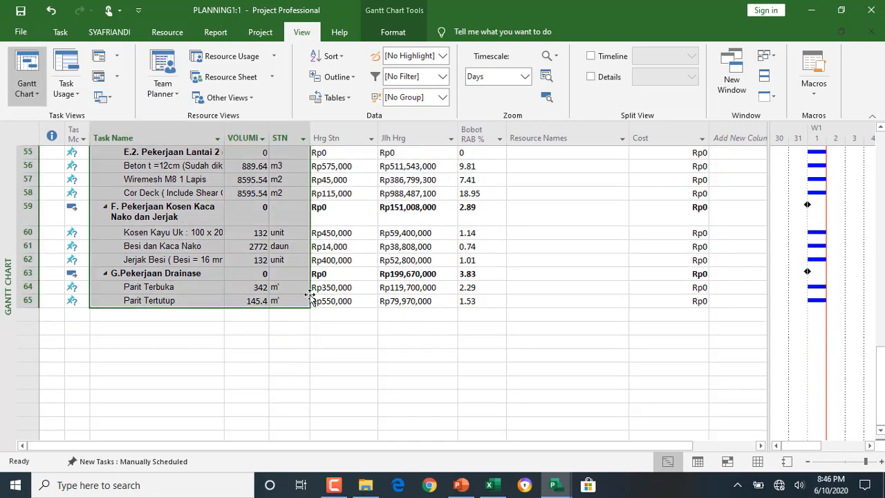
shift+click(261, 302)
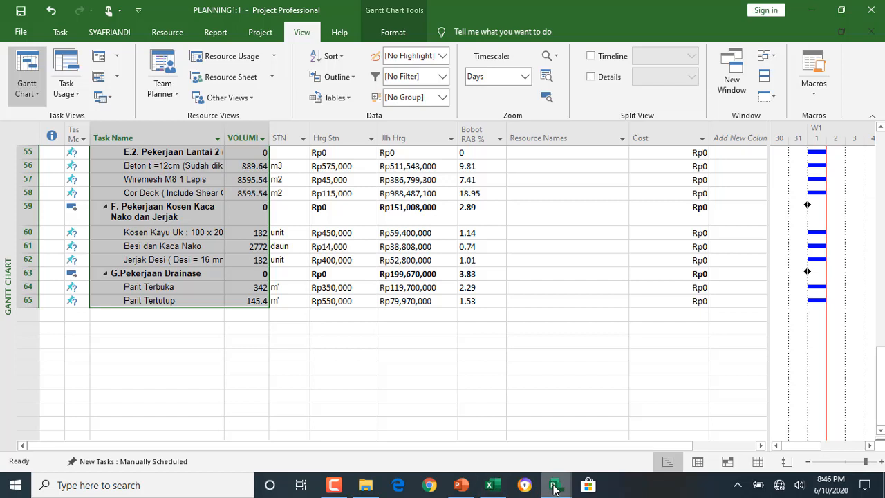
click(501, 486)
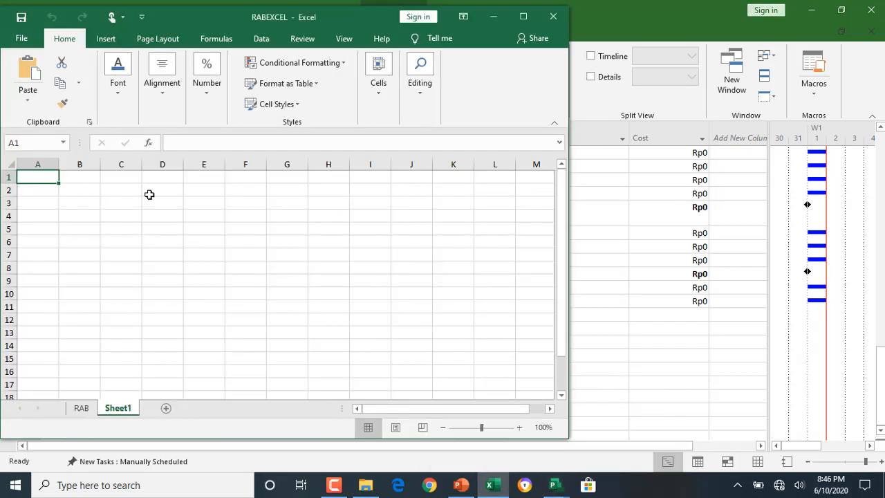
click(127, 203)
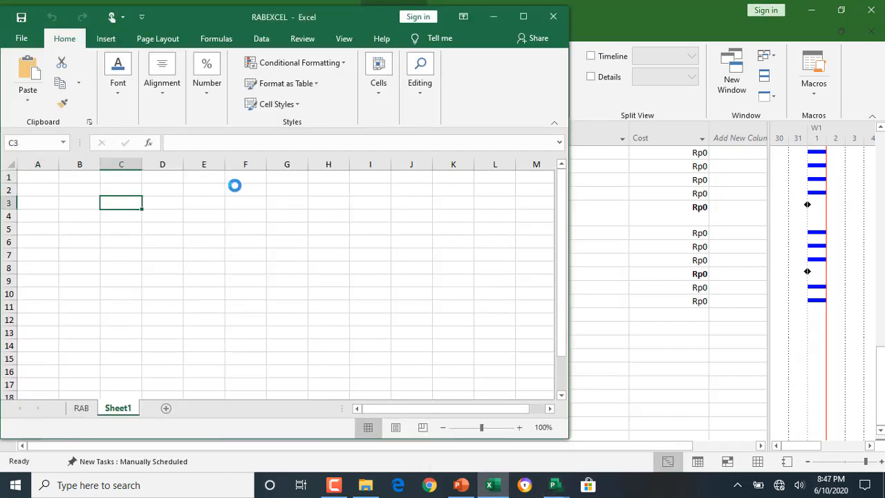
key(ctrl+v)
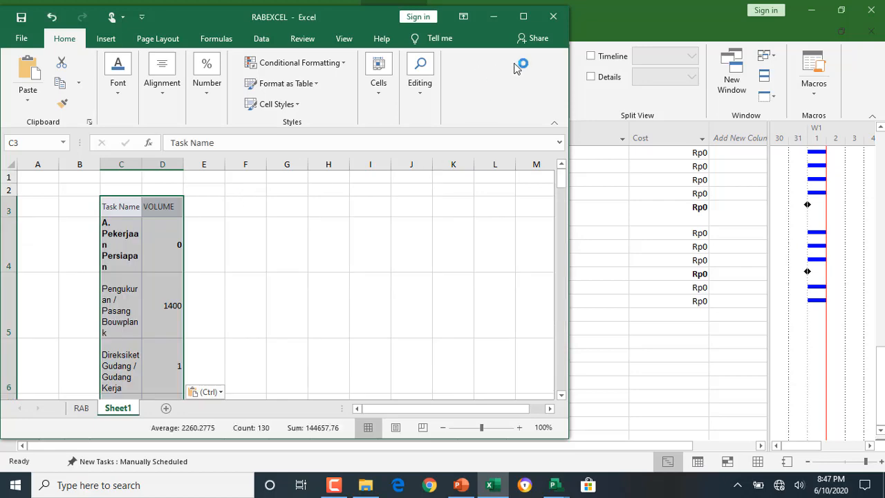
In the maximized Excel window, widen column C to fit the task names and autofit the row heights of the pasted table.
click(523, 16)
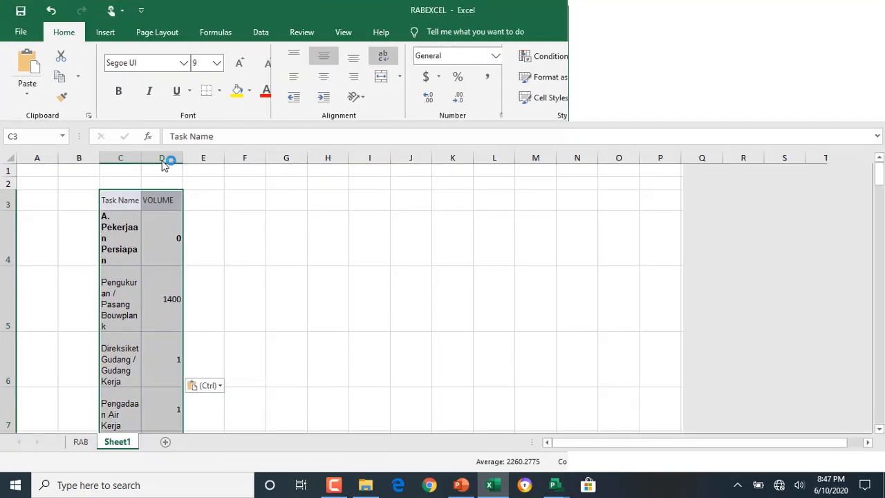
drag(142, 157, 251, 166)
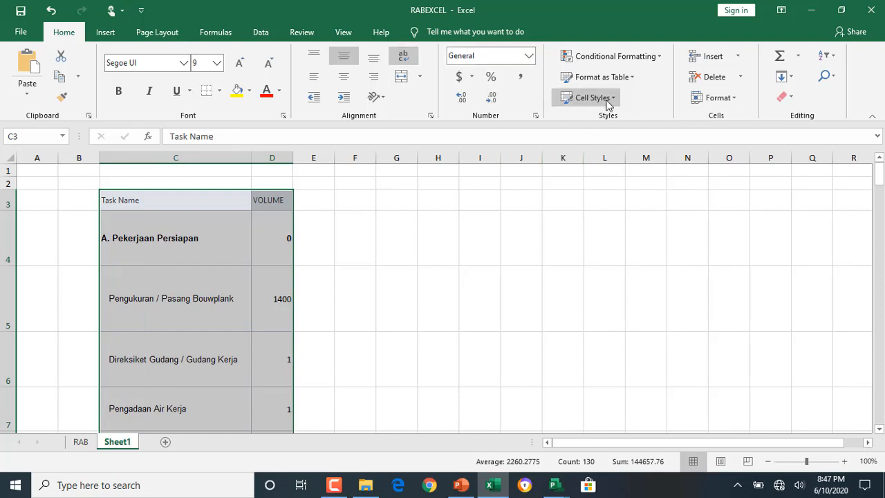
click(721, 101)
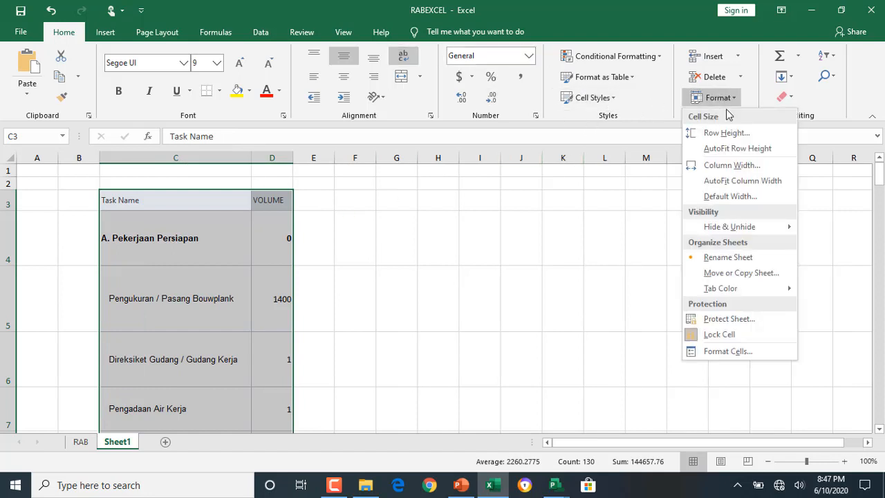
click(762, 146)
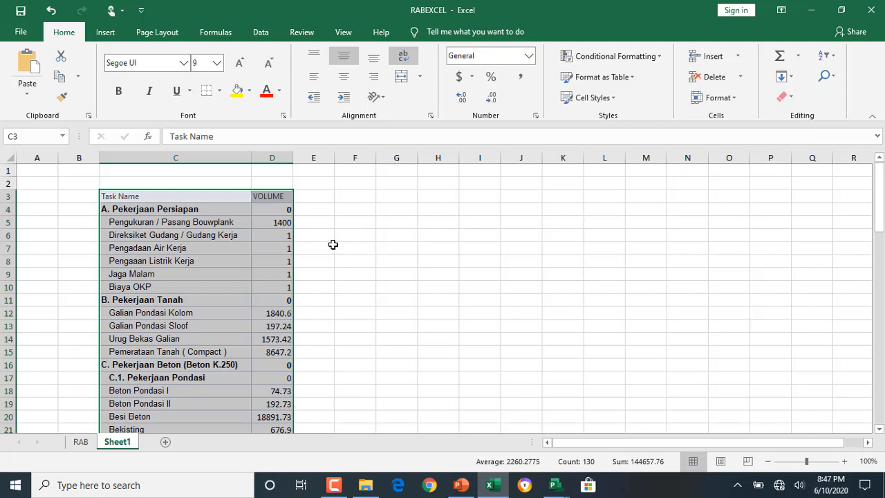
click(325, 212)
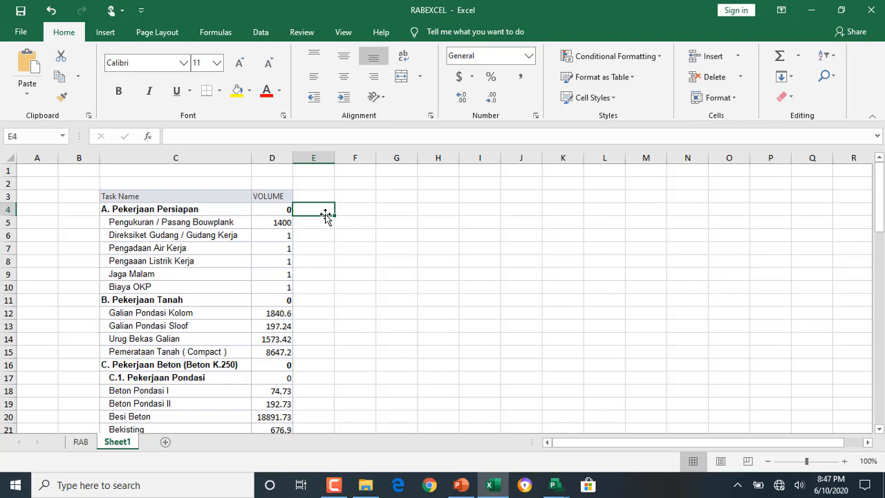
text(=)
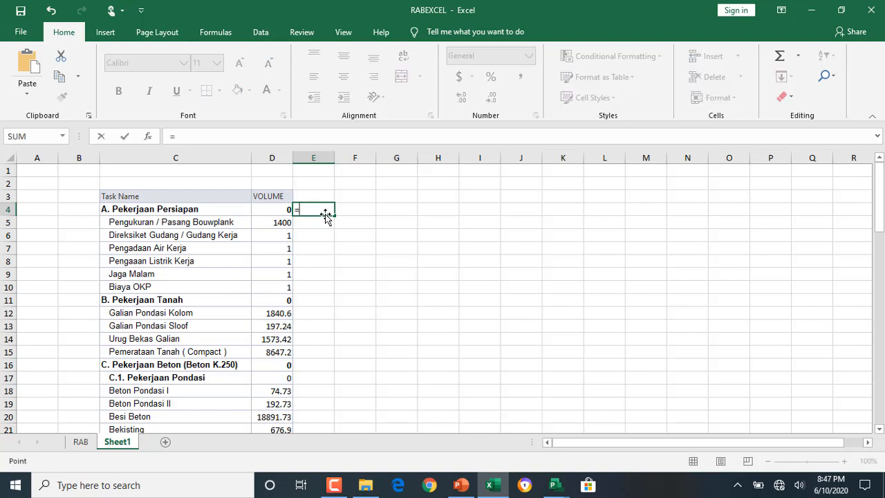
key(Left)
key(Left)
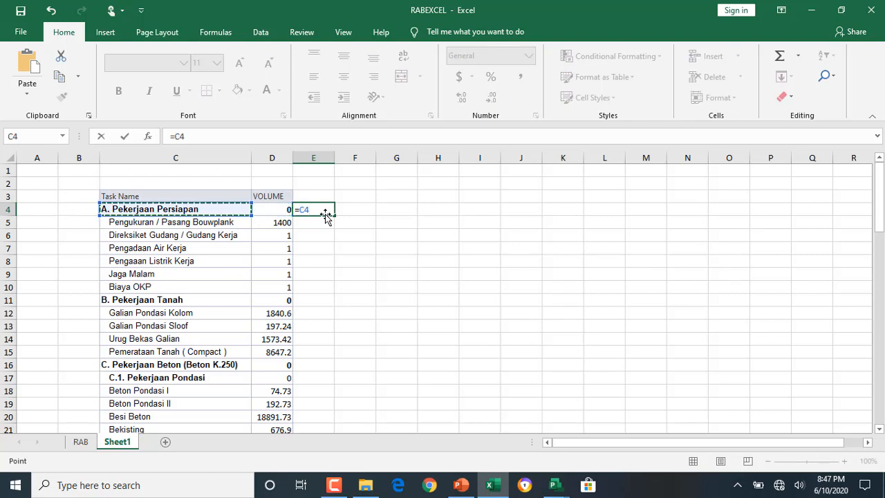
text(&"[)
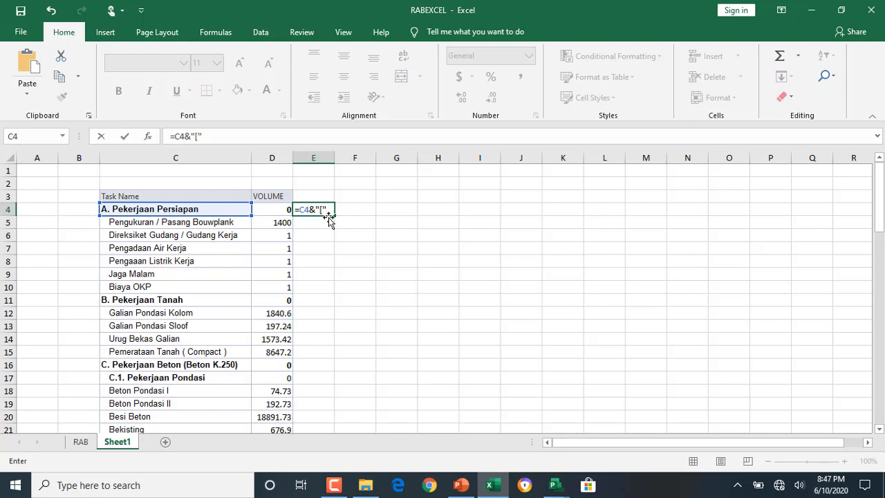
text(`)
key(Escape)
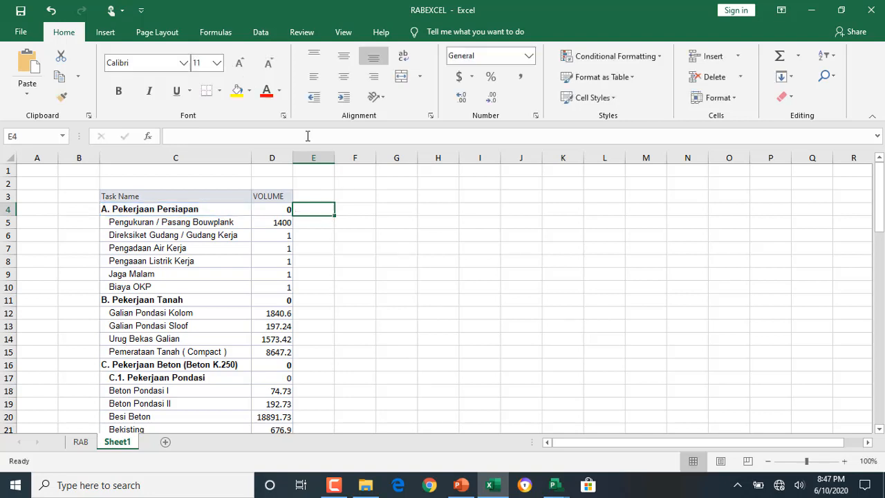
Set cell E4's font size to 26 and enter the formula =C4&"["&D4&"]" to join the task name with its bracketed volume.
click(218, 65)
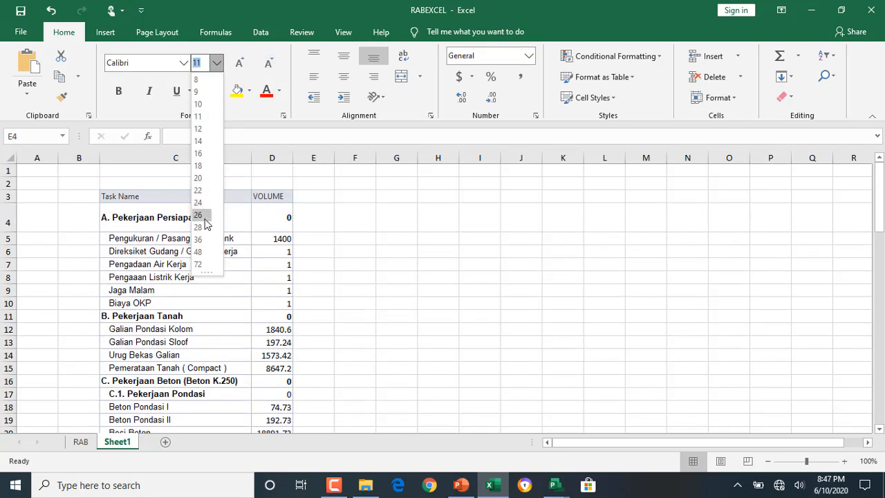
click(202, 215)
double_click(317, 224)
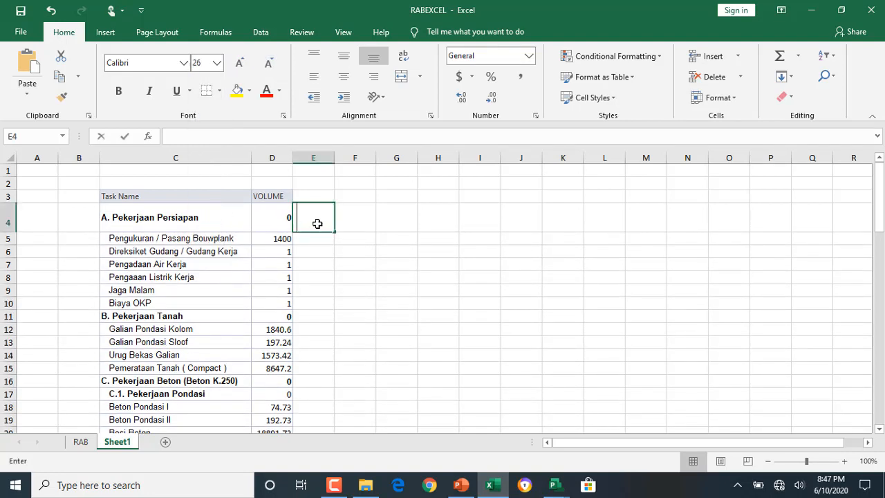
text(=)
key(Left)
key(Left)
key(Left)
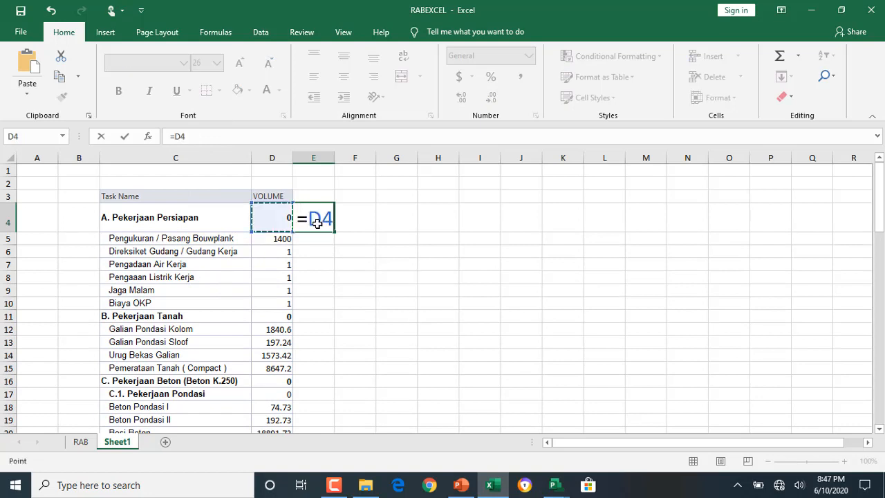
key(Right)
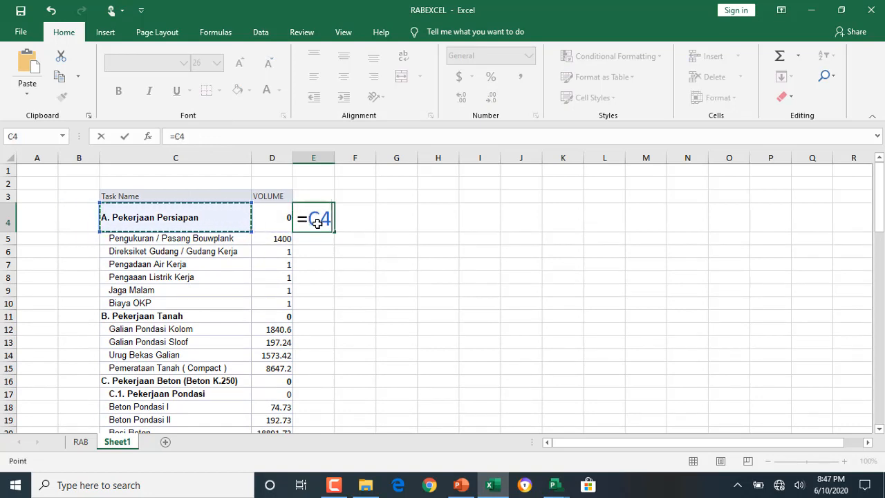
text(&)
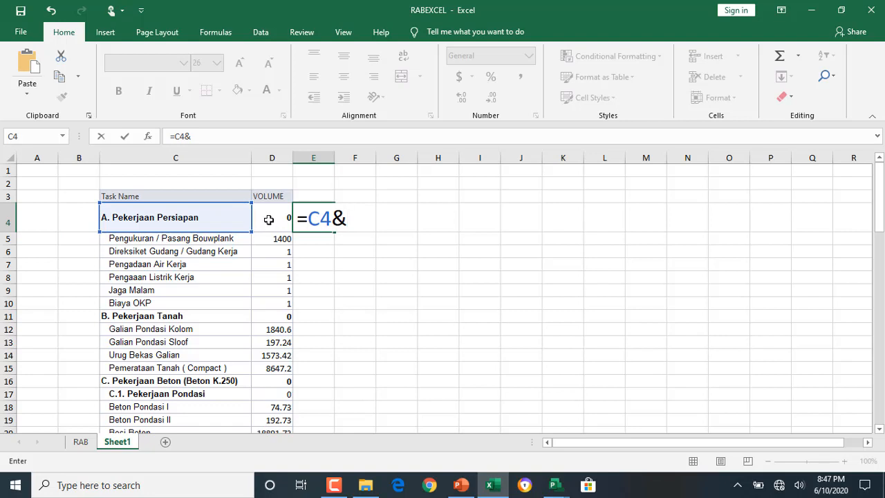
text("["&)
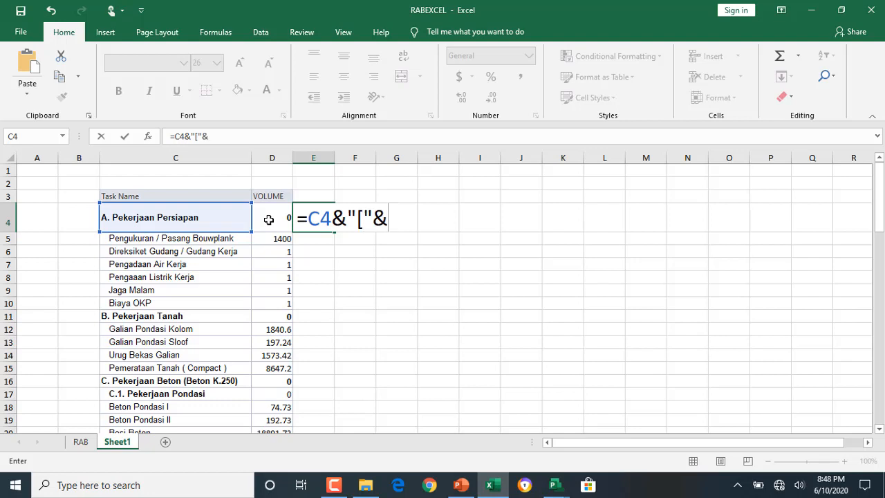
click(275, 218)
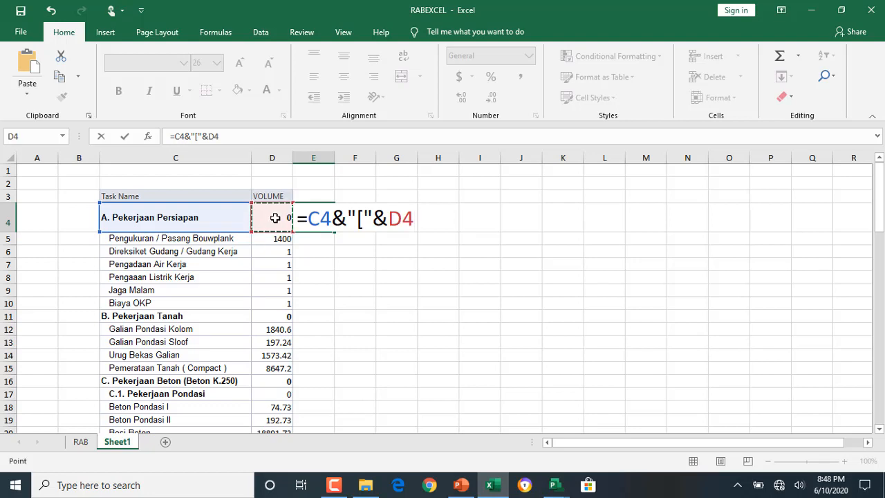
text(&)
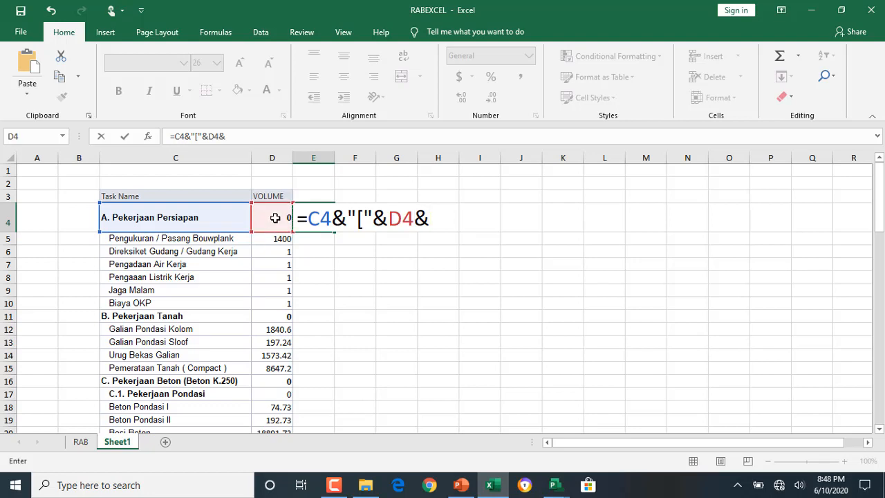
text("]")
key(Return)
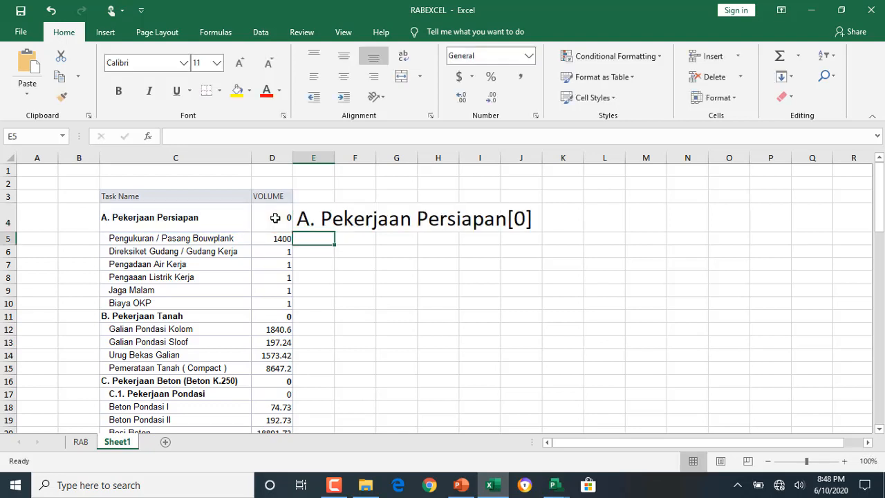
Apply the formatting of empty cell E5 to formula cell E4 with Format Painter.
key(Up)
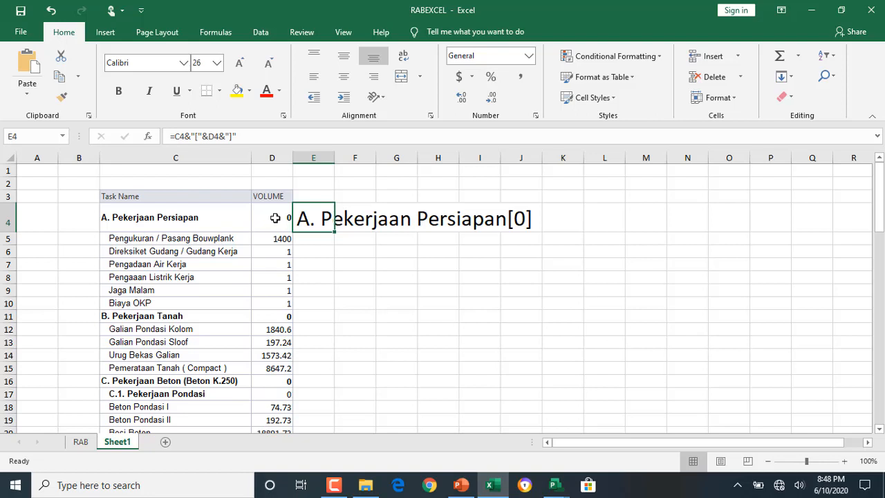
click(223, 221)
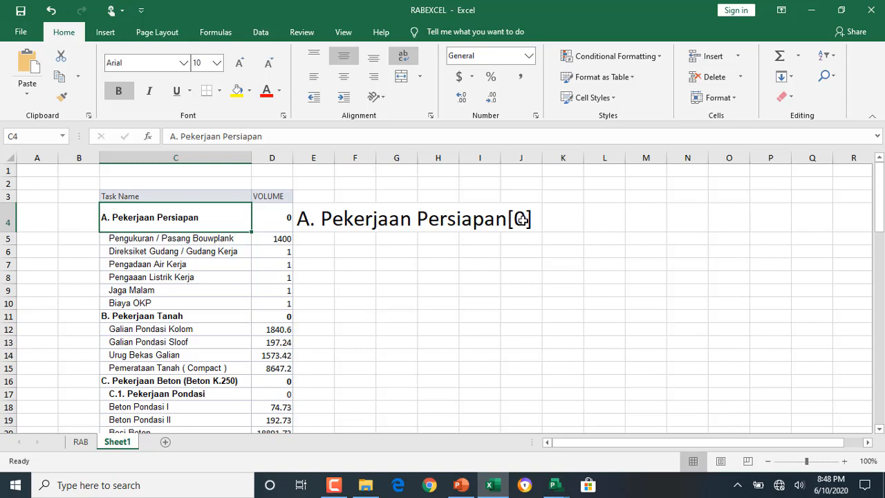
click(302, 218)
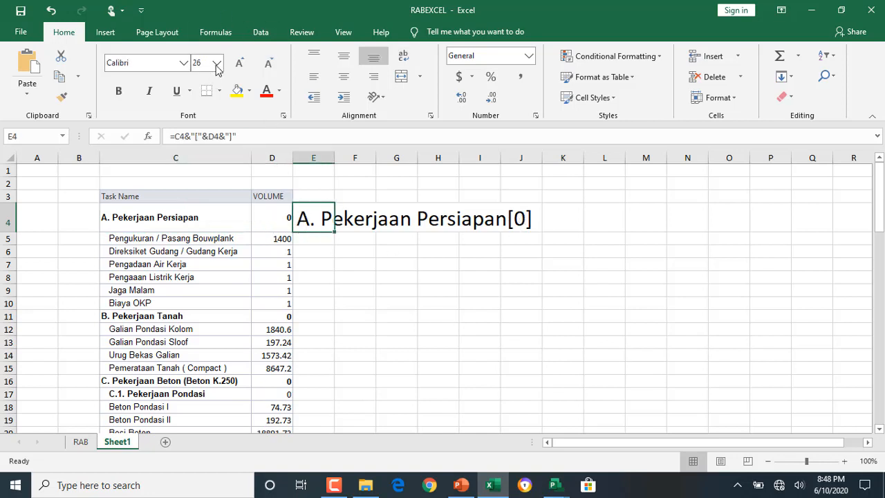
click(303, 238)
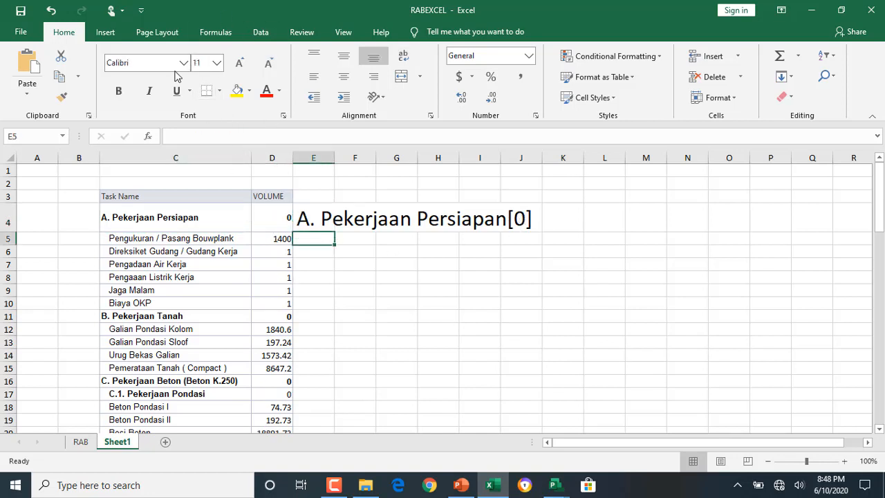
click(69, 100)
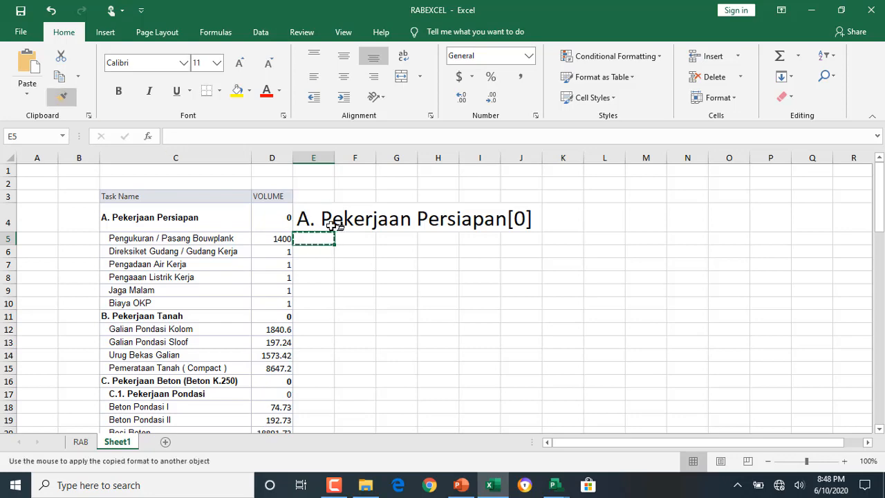
click(314, 218)
Copy the joining formula from cell E4 down column E to row 67 so every task gets its bracketed volume.
key(ctrl+c)
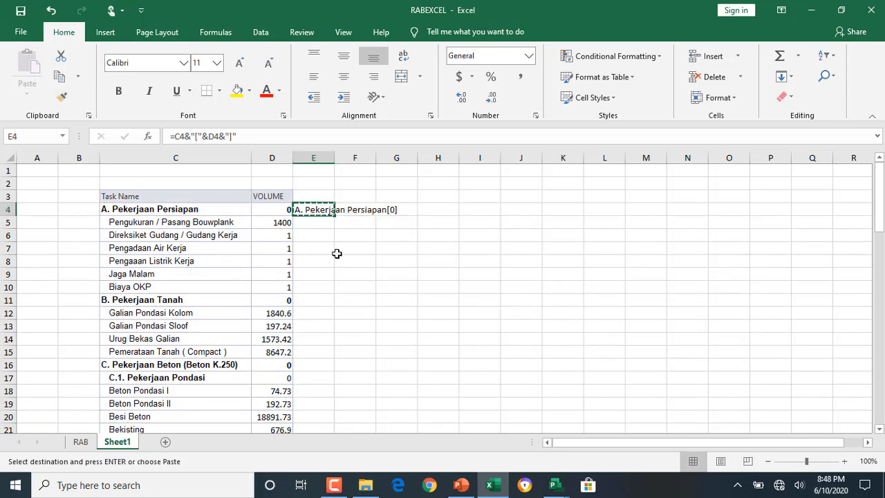
scroll(331, 250, down, 20)
scroll(306, 351, down, 2)
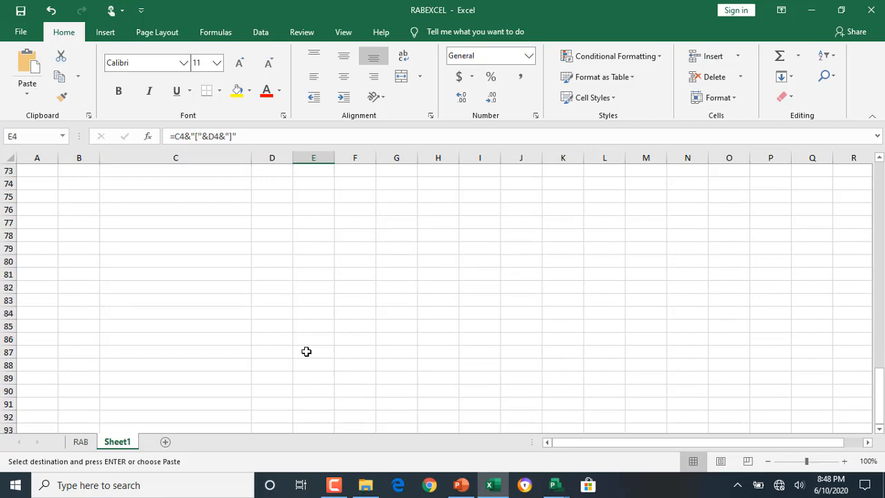
scroll(306, 351, up, 4)
shift+click(310, 267)
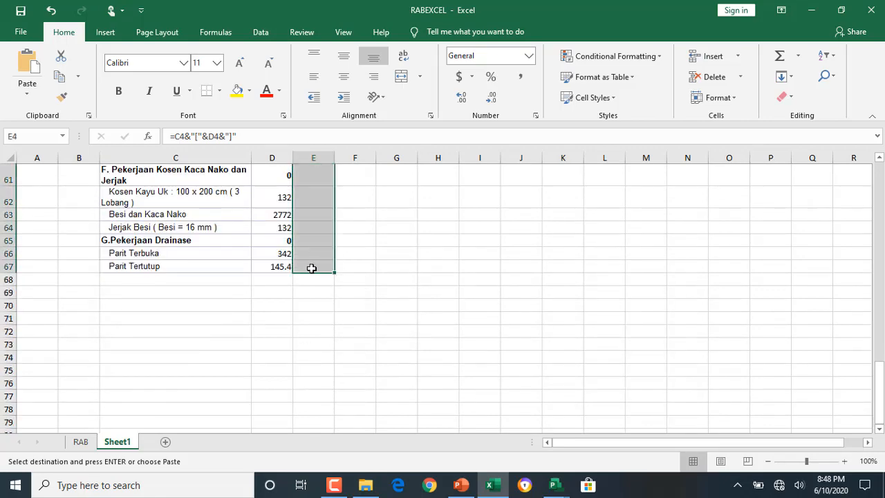
key(ctrl+v)
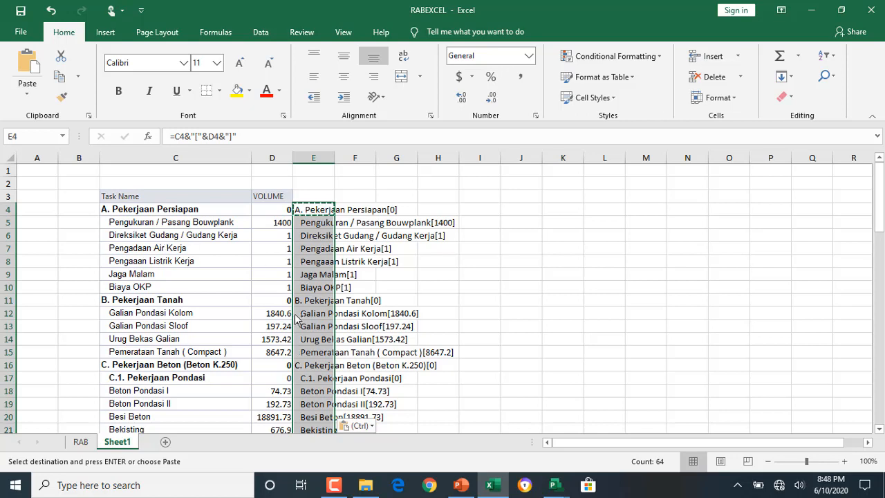
key(ctrl)
key(ctrl)
click(176, 213)
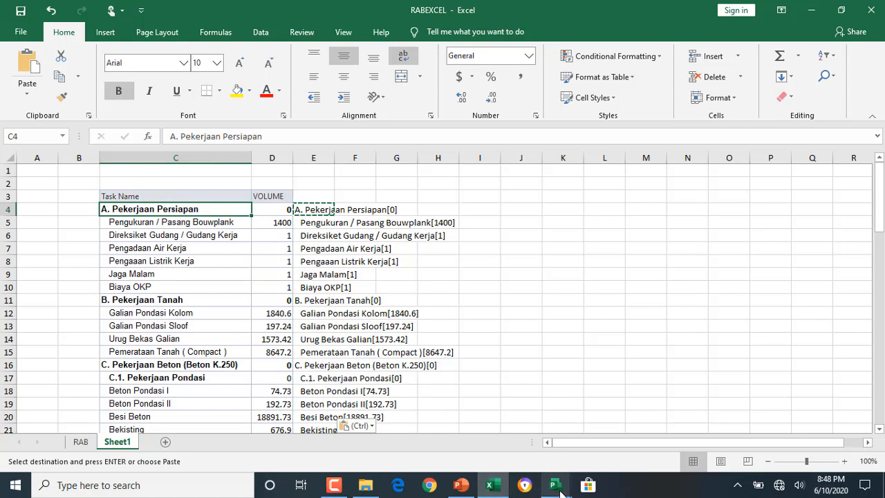
Copy the Resource Name data of resources 1 to 66 from Project's Resource Sheet and paste it over Sheet1's task names in Excel, starting at cell C3.
mouse_move(555, 485)
click(521, 430)
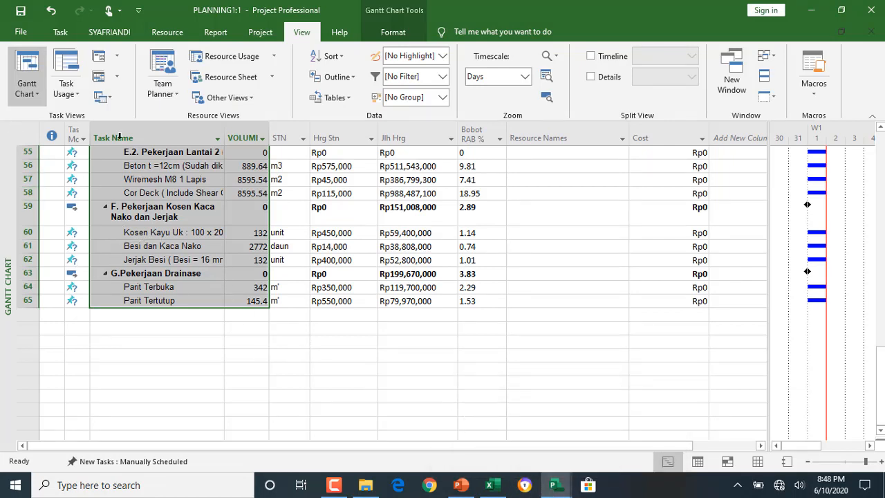
right_click(8, 297)
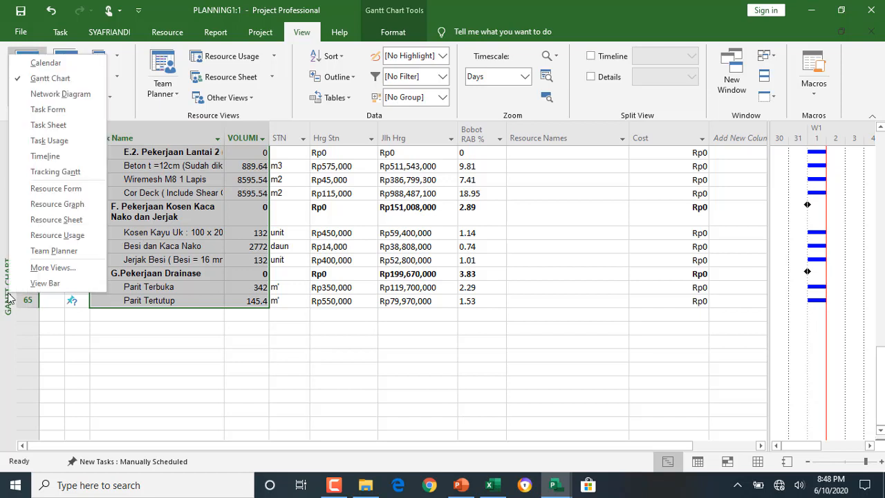
click(59, 220)
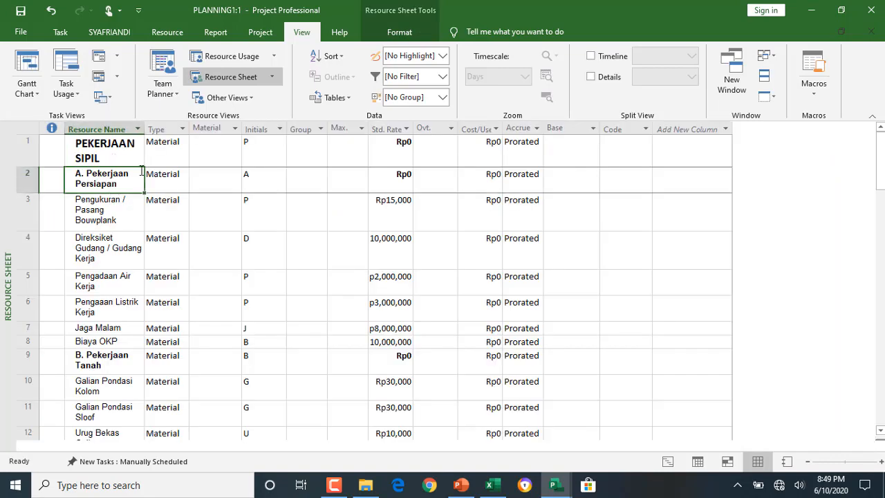
key(Up)
key(ctrl+Down)
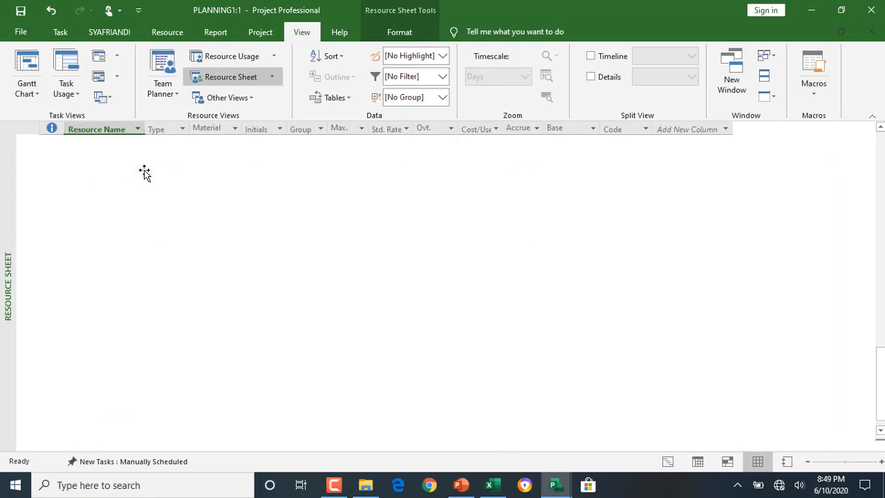
click(490, 484)
click(151, 197)
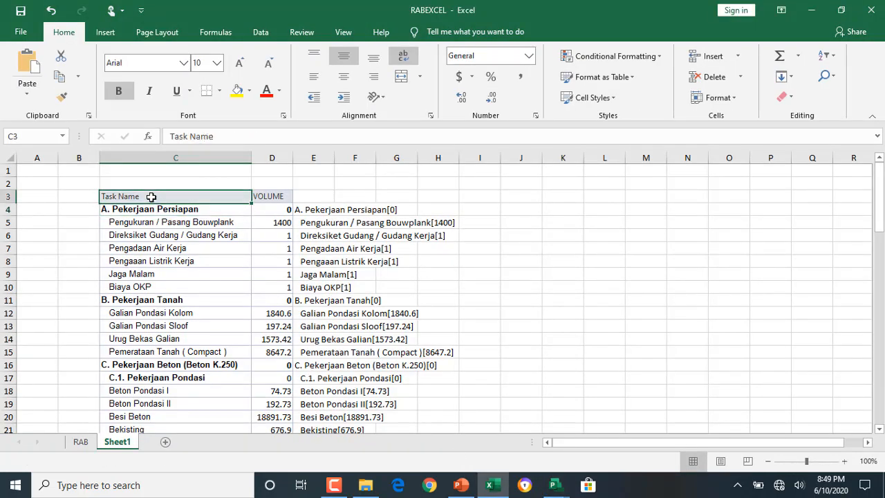
key(ctrl+v)
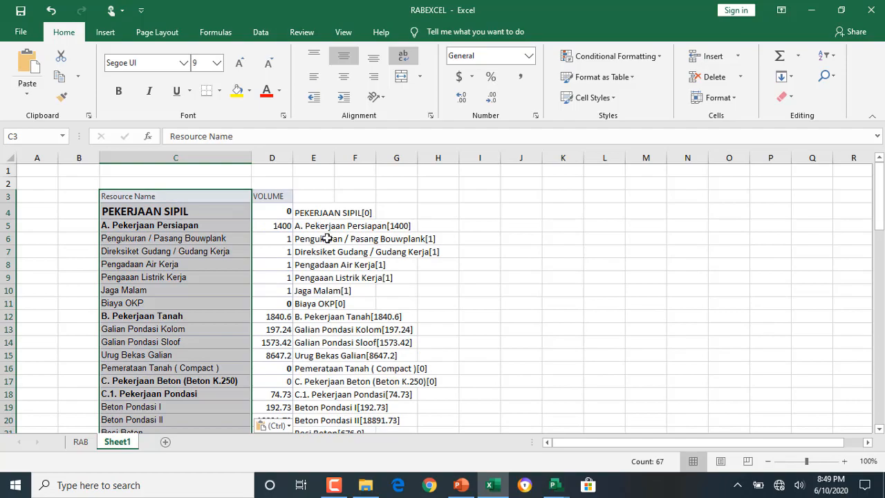
Check the pasted resource names against the volumes and formulas down to the last rows of Sheet1.
click(312, 216)
scroll(314, 297, down, 2)
scroll(315, 297, down, 7)
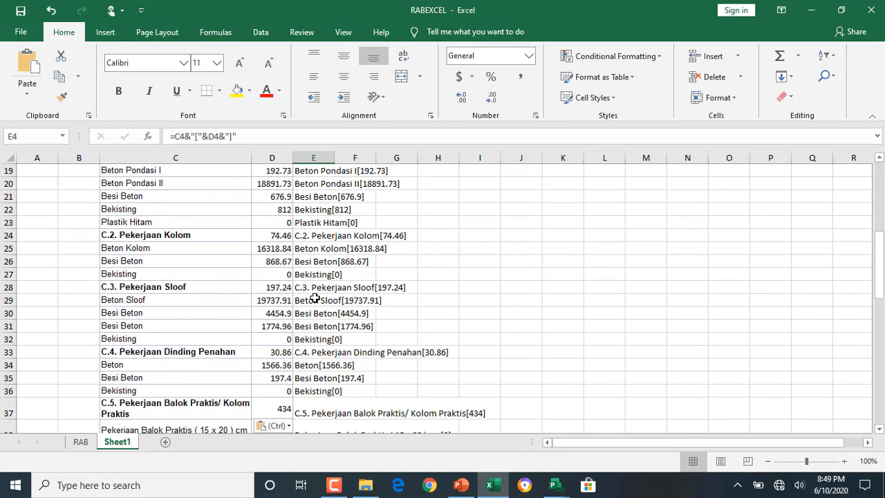
scroll(315, 297, down, 11)
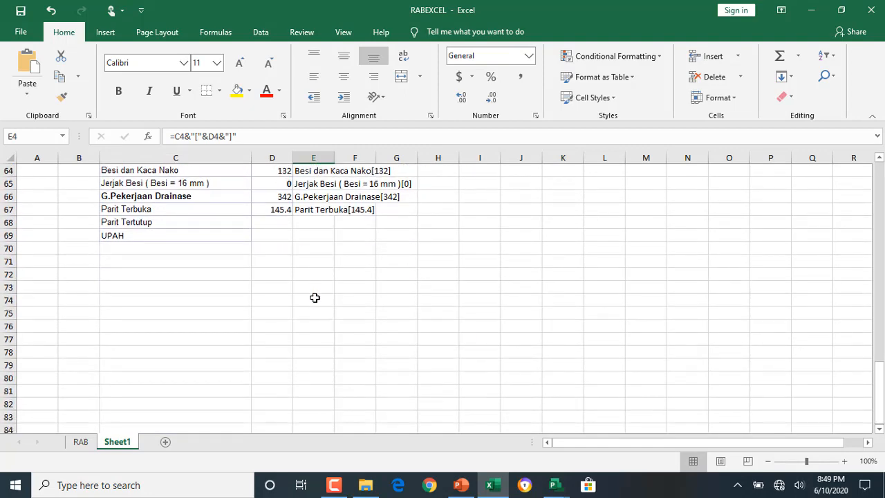
scroll(314, 297, up, 2)
click(152, 340)
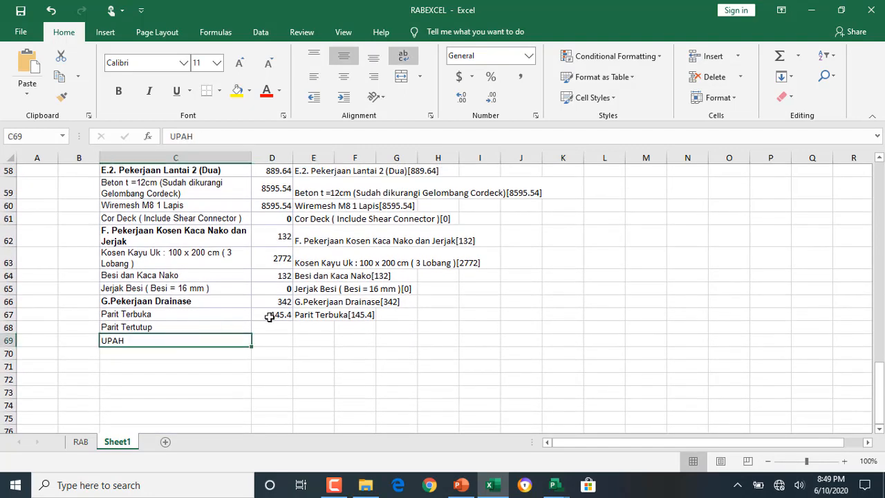
click(316, 325)
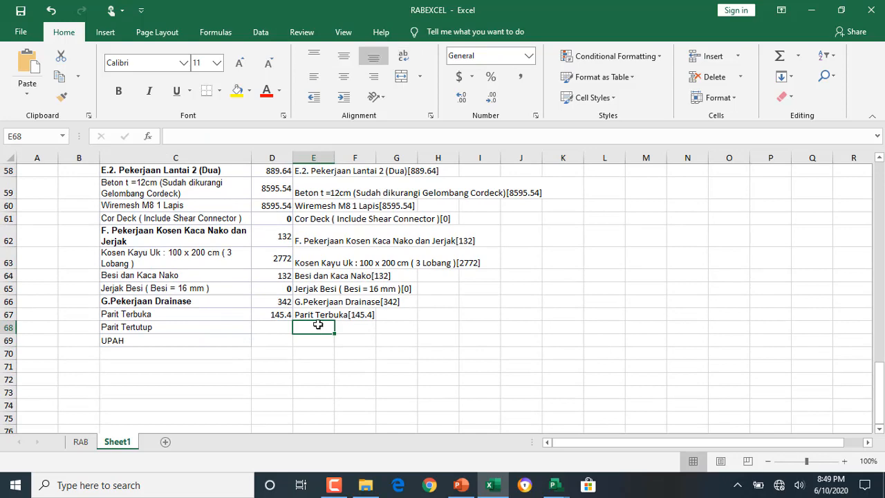
scroll(317, 325, up, 19)
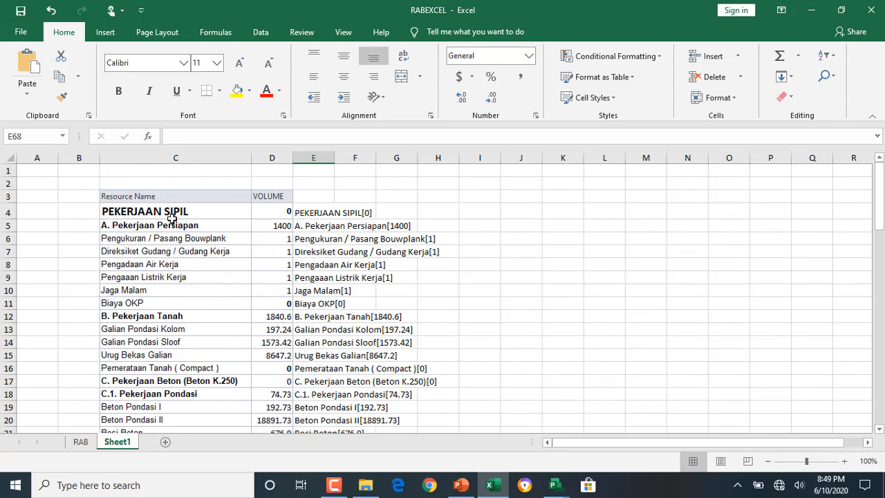
Copy the formula in cell E4 down column E through row 68, leaving the UPAH row without a formula.
click(313, 215)
key(ctrl+c)
key(ctrl+shift+Down)
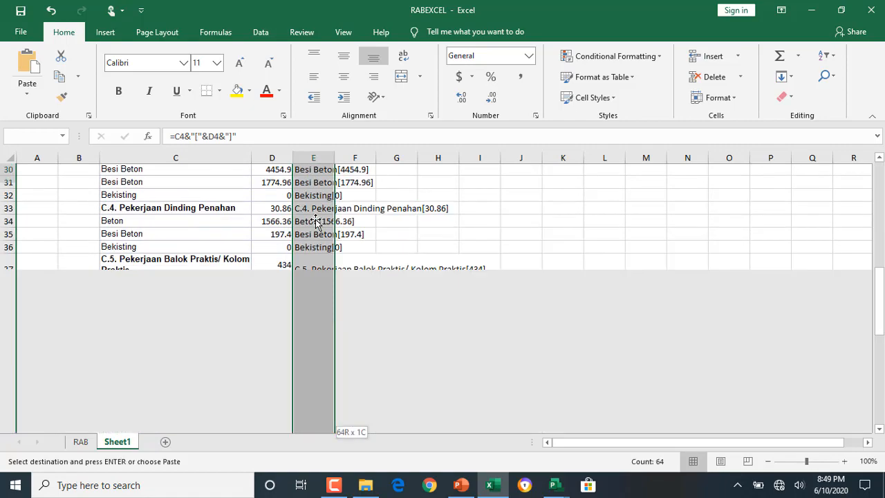
key(shift+Down)
key(shift+Down)
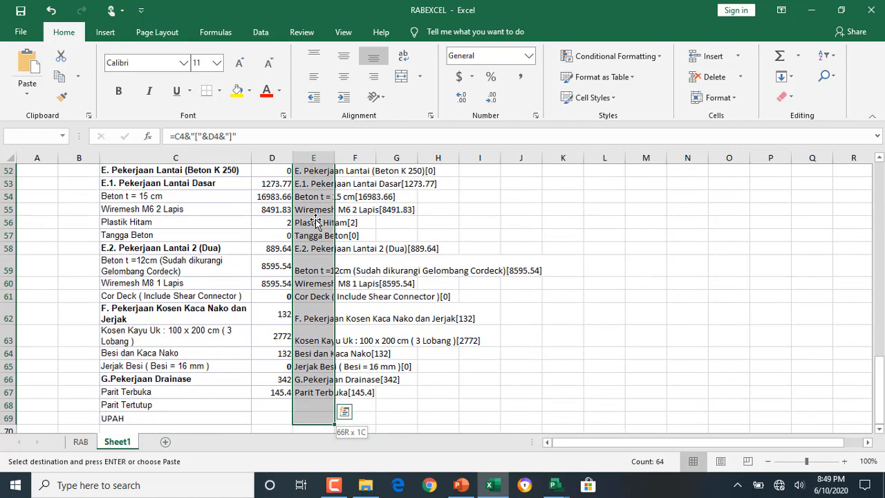
key(shift+Up)
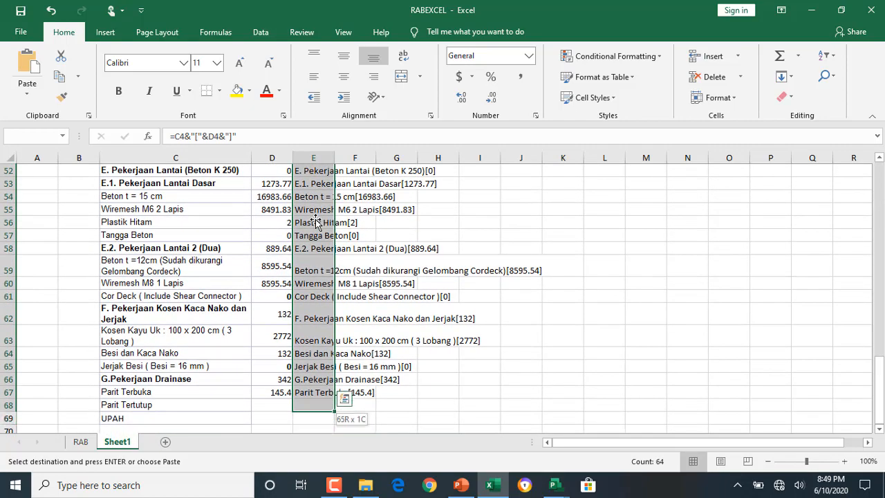
key(Return)
key(Left)
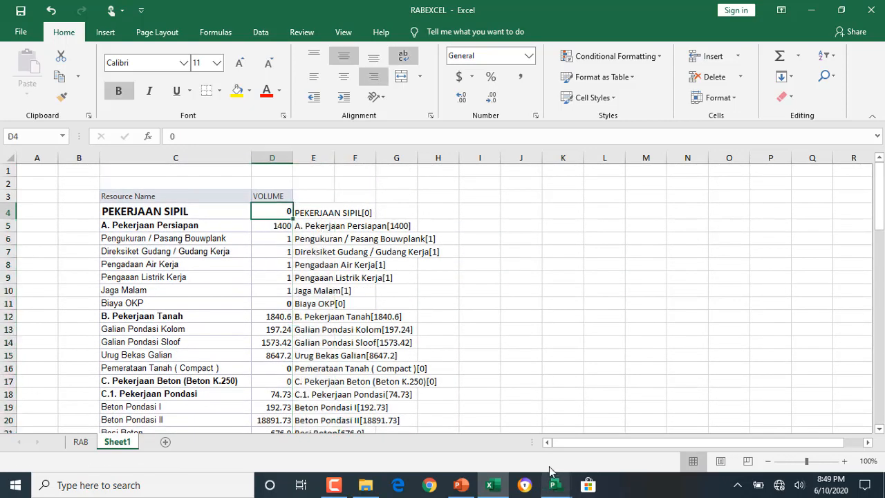
Switch to the PLANNING1:1 window in Project and display the Gantt Chart view.
mouse_move(557, 488)
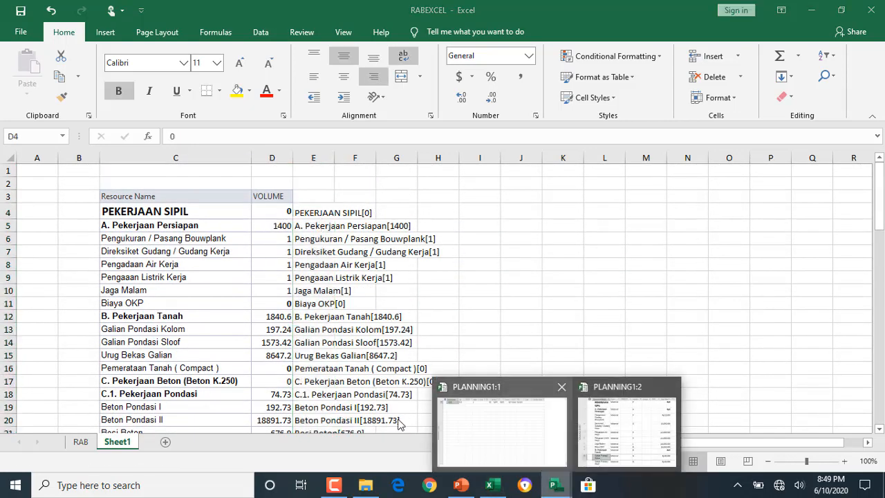
click(606, 430)
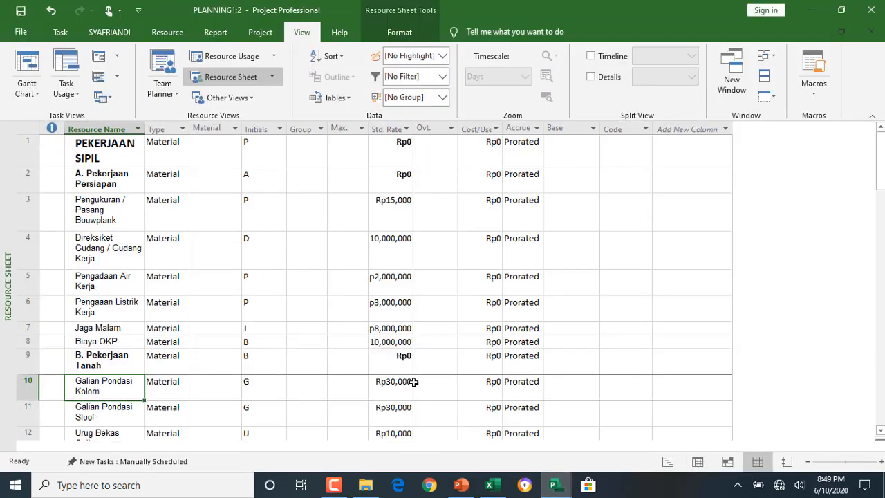
mouse_move(552, 487)
click(481, 435)
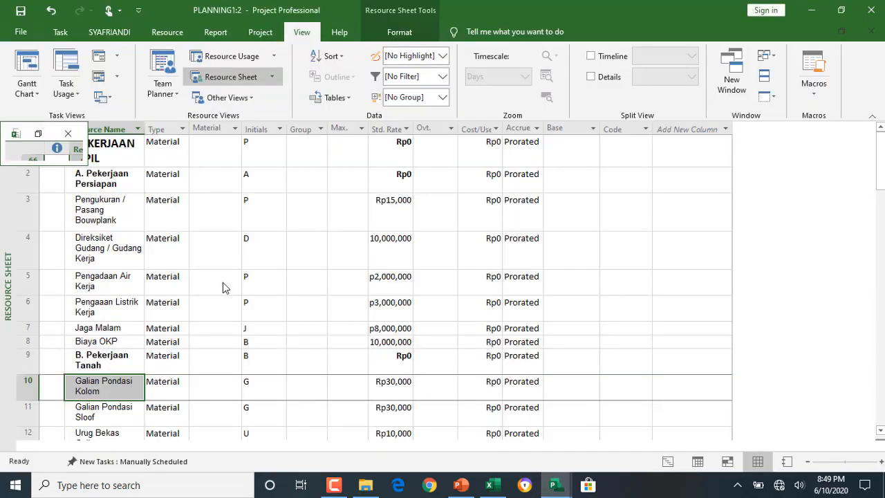
scroll(71, 172, up, 3)
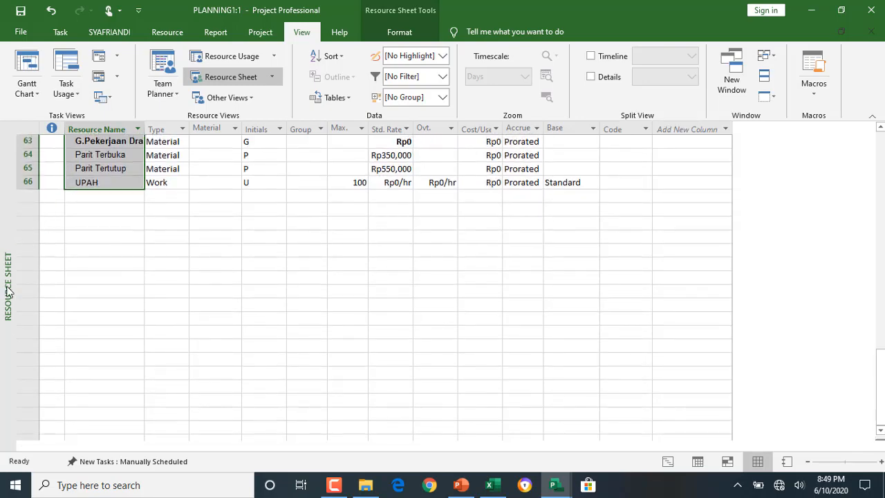
right_click(8, 291)
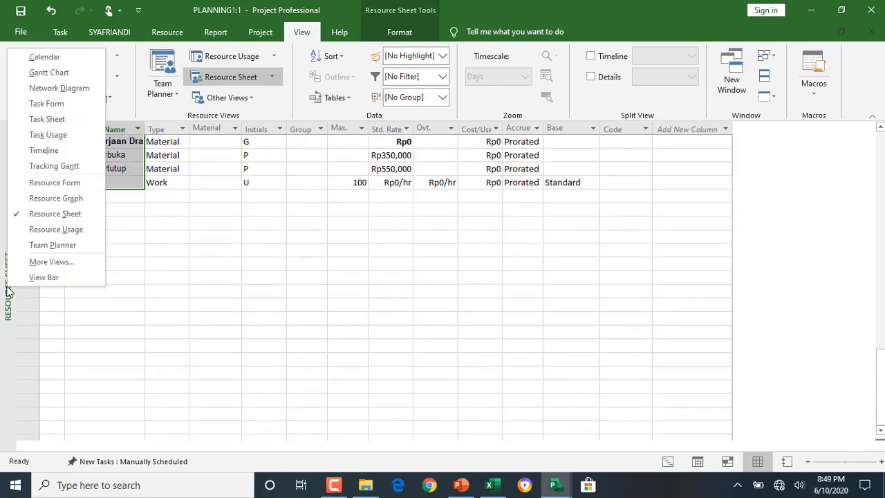
click(46, 73)
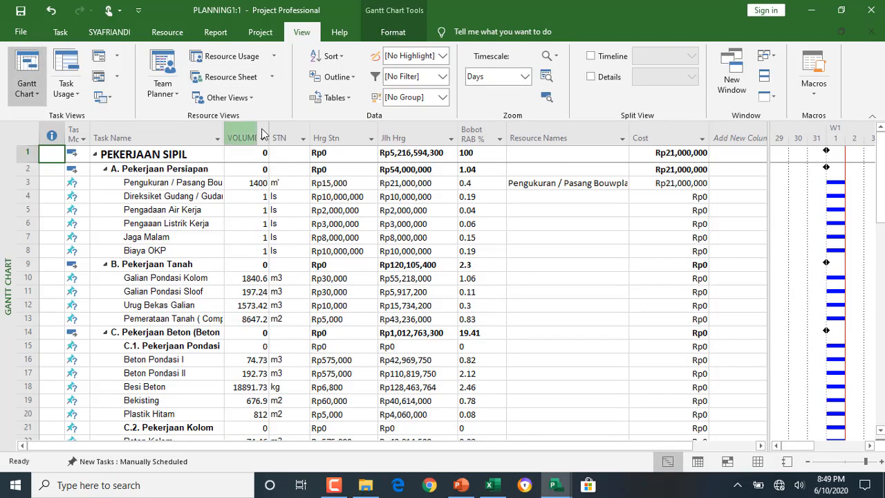
Copy the VOLUME data of tasks 1 to 65 in Project and switch back to Excel.
click(256, 147)
key(ctrl+shift+Down)
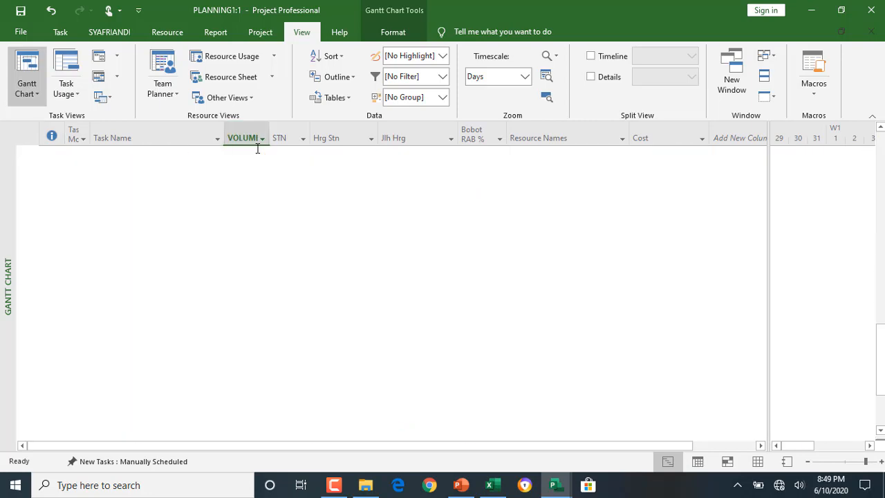
key(shift+Up)
key(shift+Down)
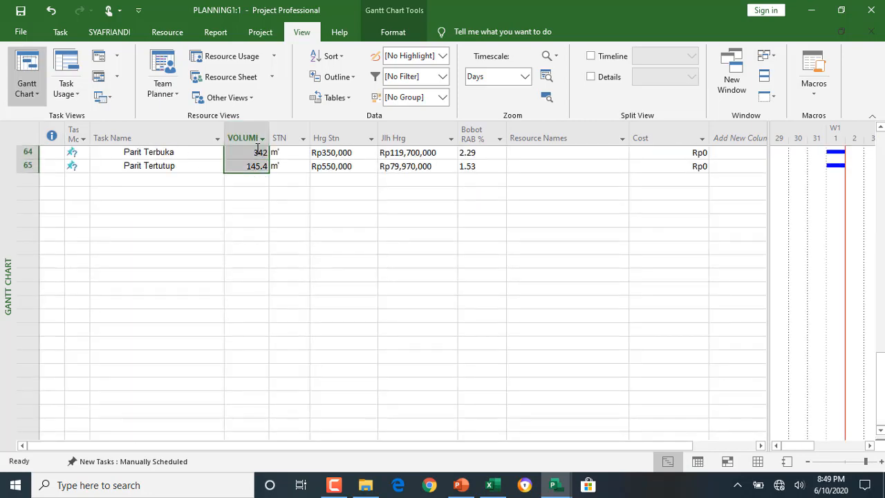
click(493, 485)
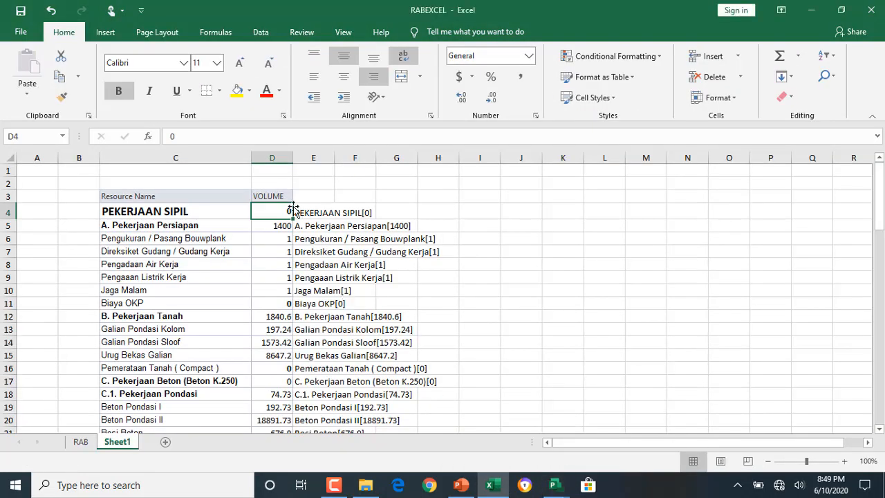
Paste the copied VOLUME data into Sheet1 starting at cell D3, and clear the leftover value in cell D69.
key(ctrl+v)
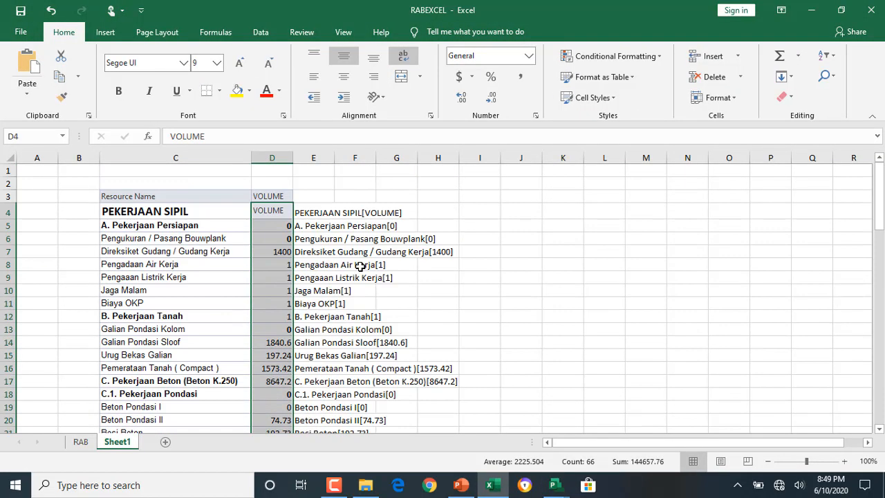
click(272, 195)
key(ctrl+shift+Down)
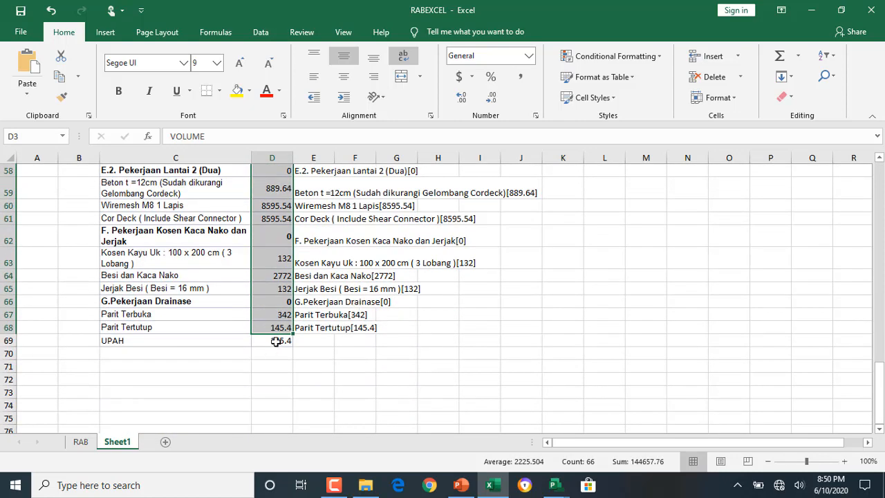
click(276, 340)
key(Delete)
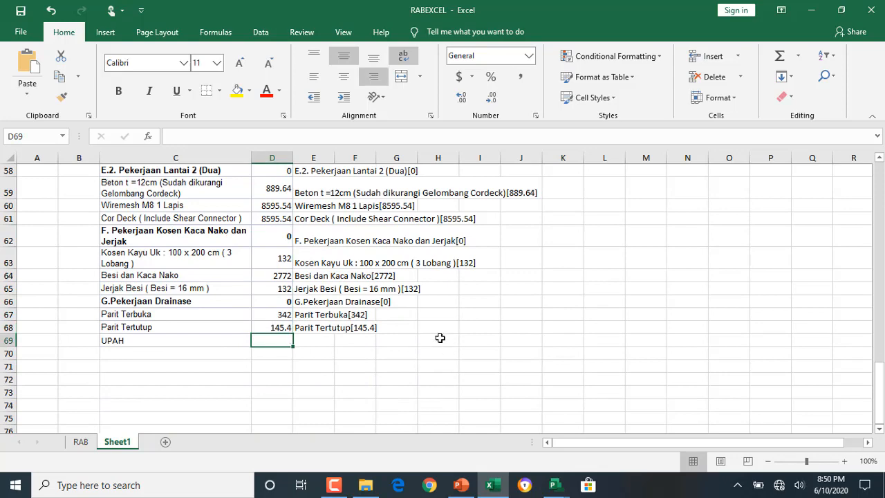
Copy the bracketed resource assignments in cells E4 to E68 of Sheet1.
click(310, 327)
scroll(310, 328, up, 19)
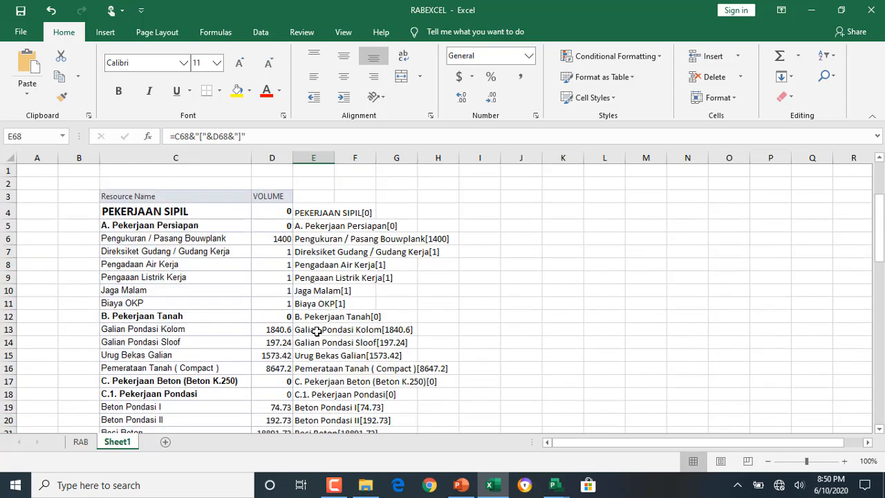
click(302, 214)
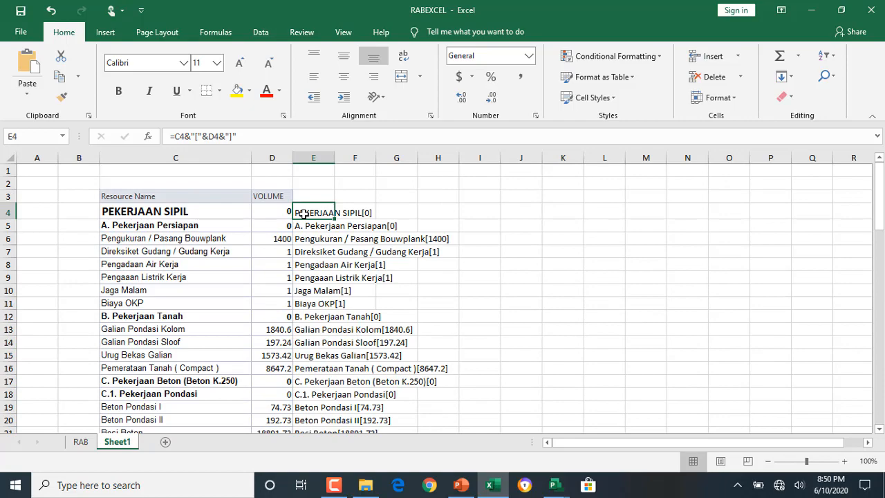
key(ctrl+shift+Down)
key(ctrl+c)
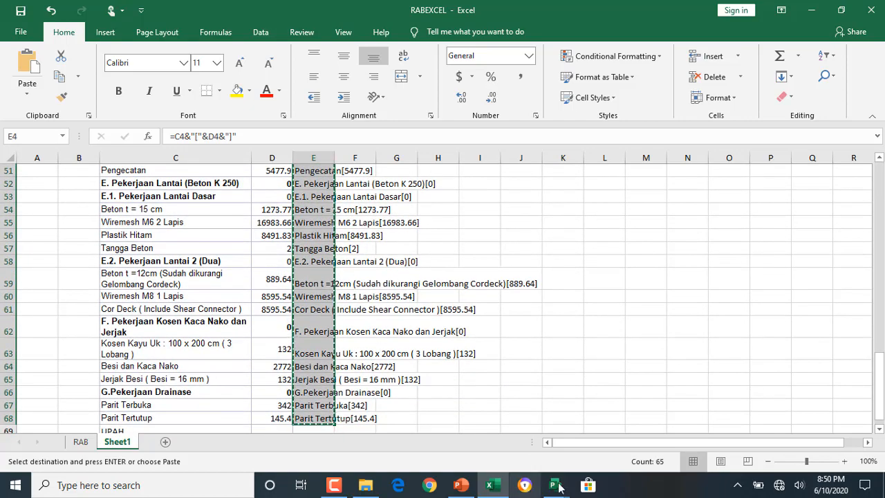
Switch to the PLANNING1:1 window in Project and paste the copied resource assignments into Resource Names starting at task 1.
mouse_move(556, 485)
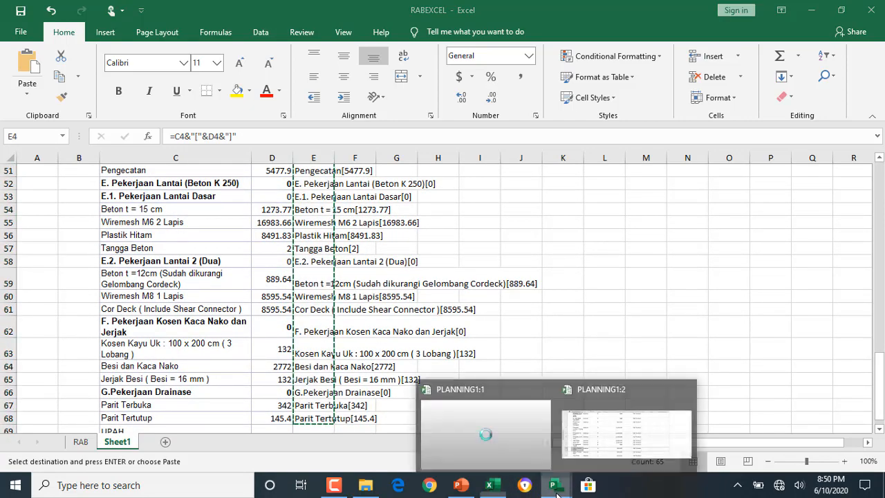
click(510, 438)
scroll(532, 297, up, 10)
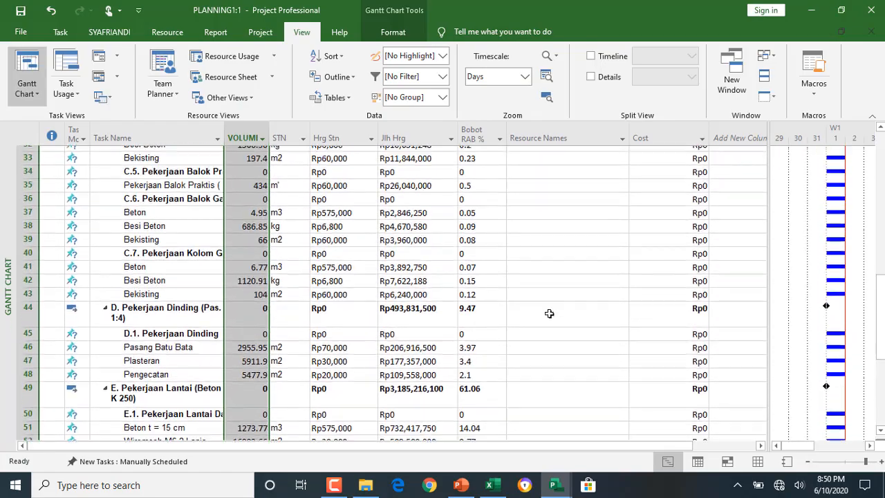
scroll(549, 313, up, 10)
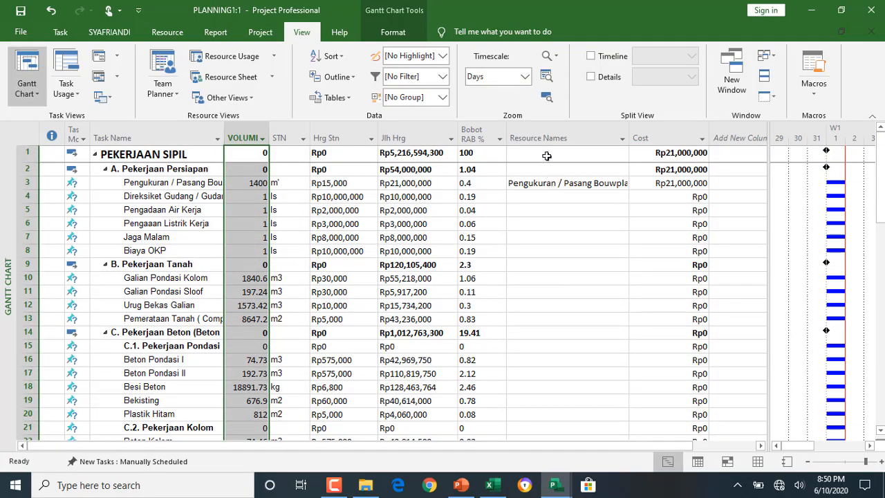
click(546, 156)
key(ctrl+v)
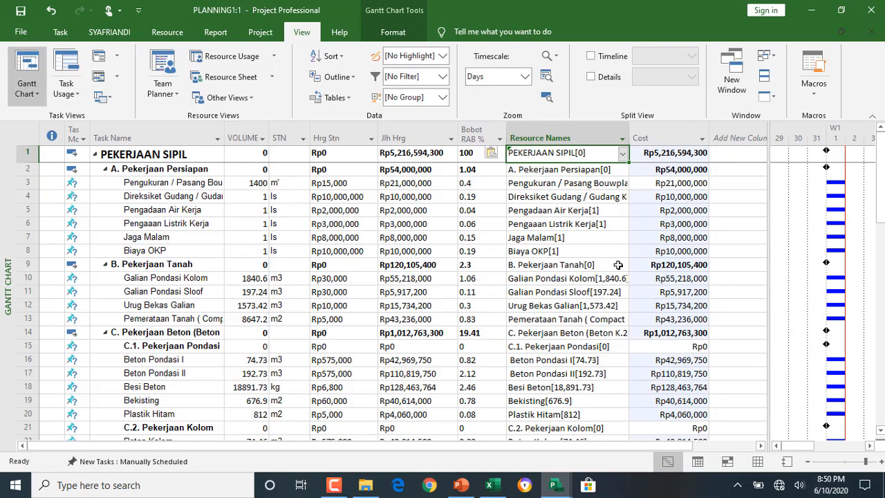
Review the pasted assignments through task 65 and compare the Jlh Hrg and Cost totals of PEKERJAAN SIPIL.
scroll(618, 265, down, 16)
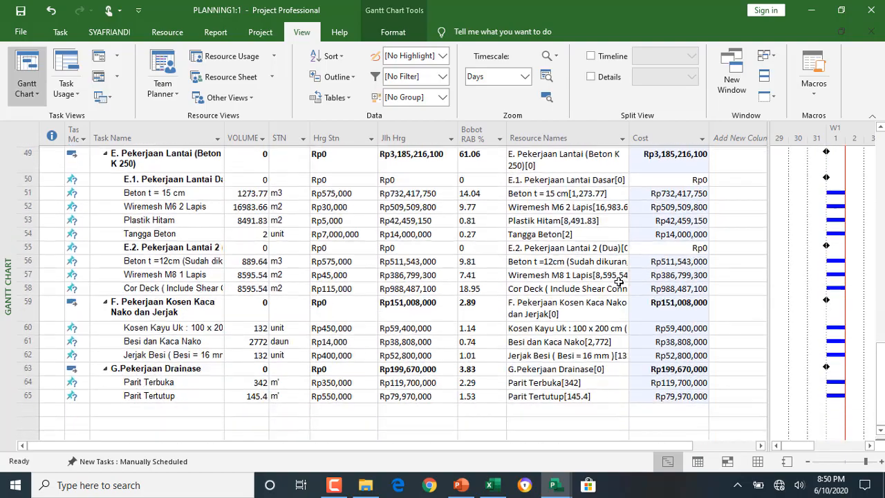
scroll(617, 282, down, 4)
scroll(618, 282, up, 20)
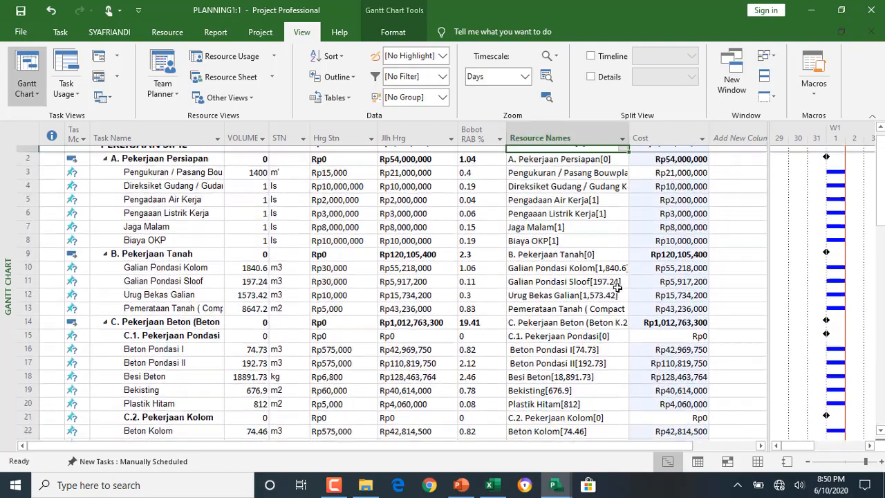
scroll(617, 286, up, 1)
click(418, 153)
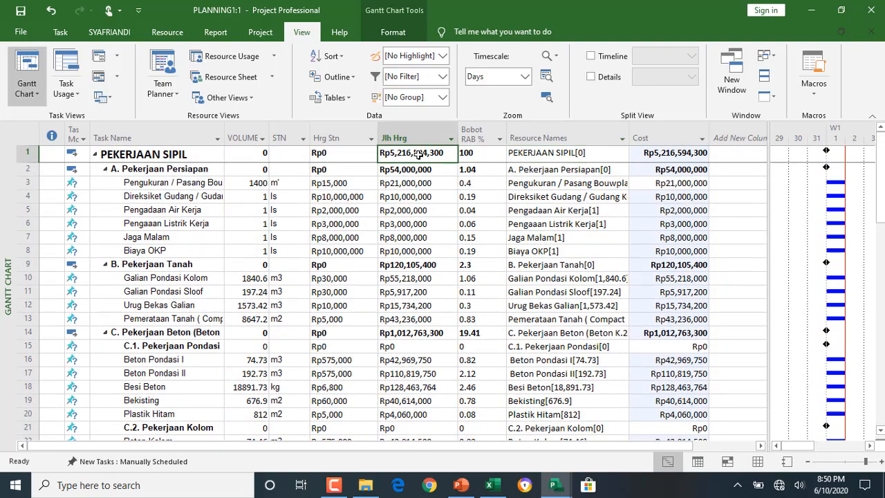
click(684, 154)
click(418, 153)
click(686, 155)
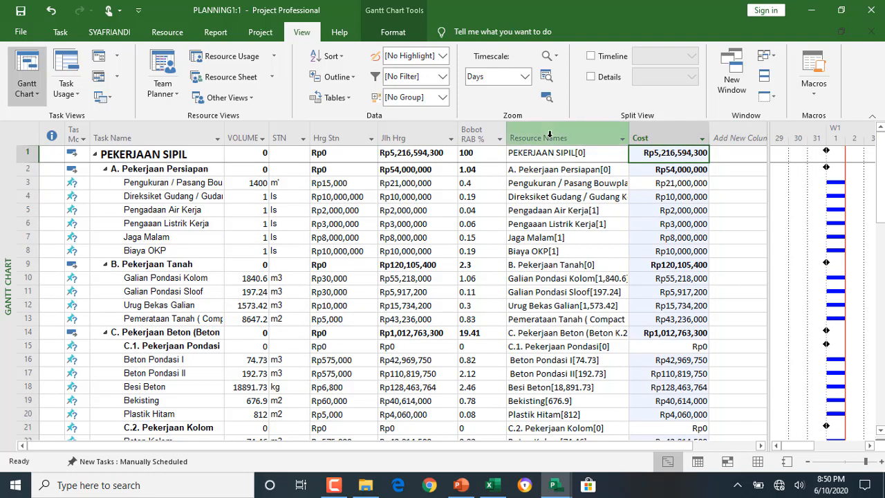
Filter the tasks to VOLUME 0 and clear the Resource Names of all listed heading tasks, from task 1 to task 63.
click(262, 140)
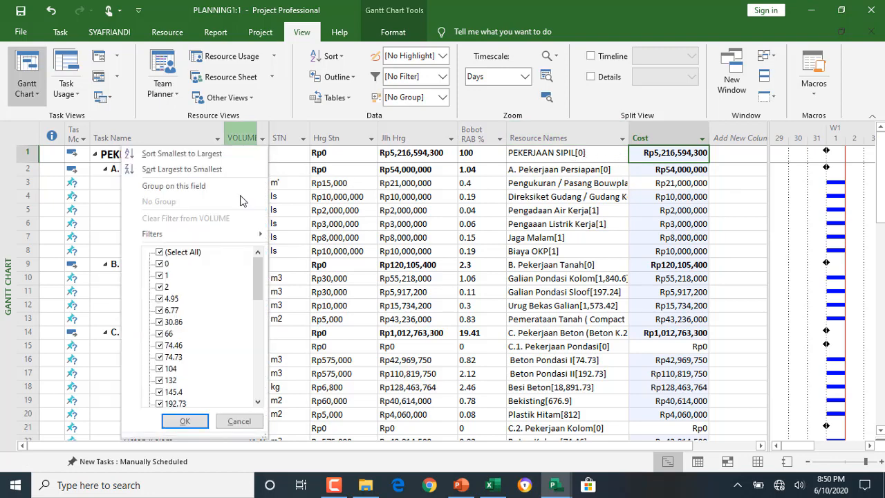
click(183, 253)
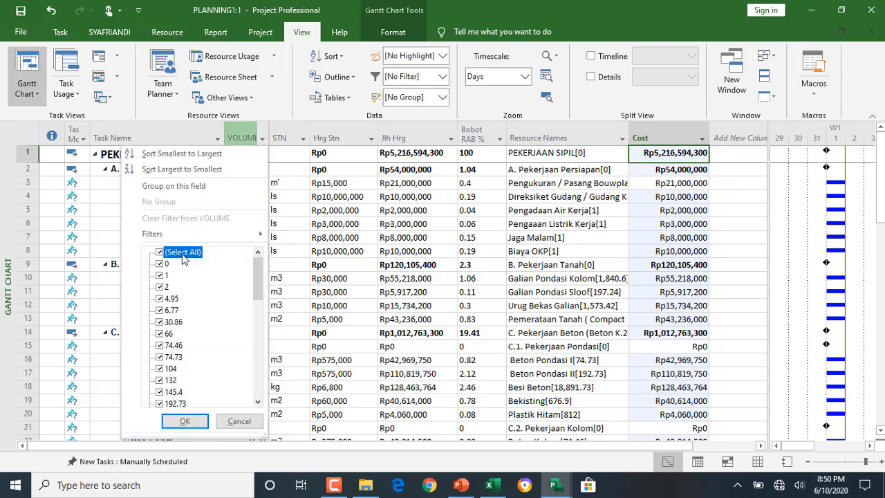
click(183, 420)
click(549, 157)
scroll(553, 263, down, 4)
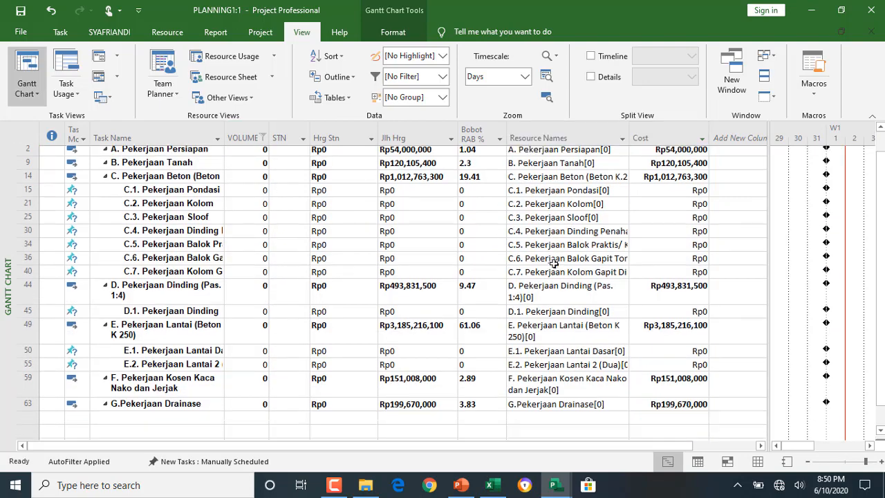
shift+click(560, 249)
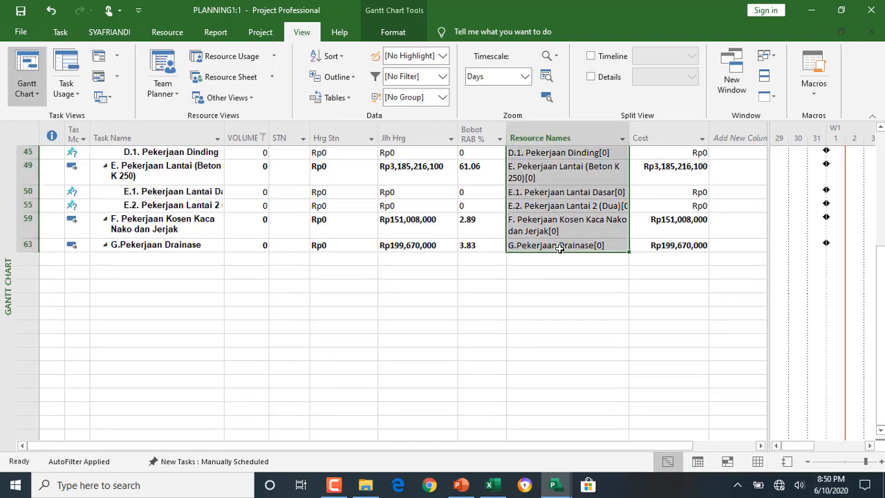
key(Delete)
scroll(571, 244, up, 4)
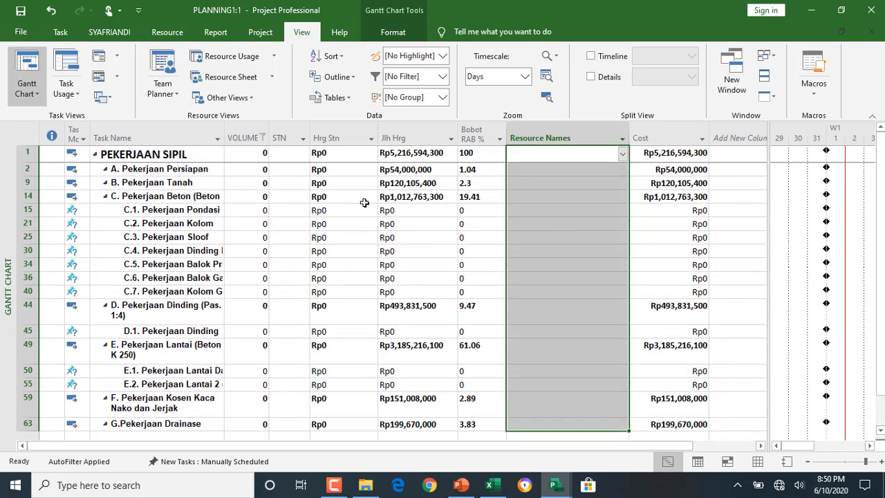
Reset the VOLUME filter to all values and check the Resource Names and Cost of the first tasks.
click(263, 138)
click(188, 253)
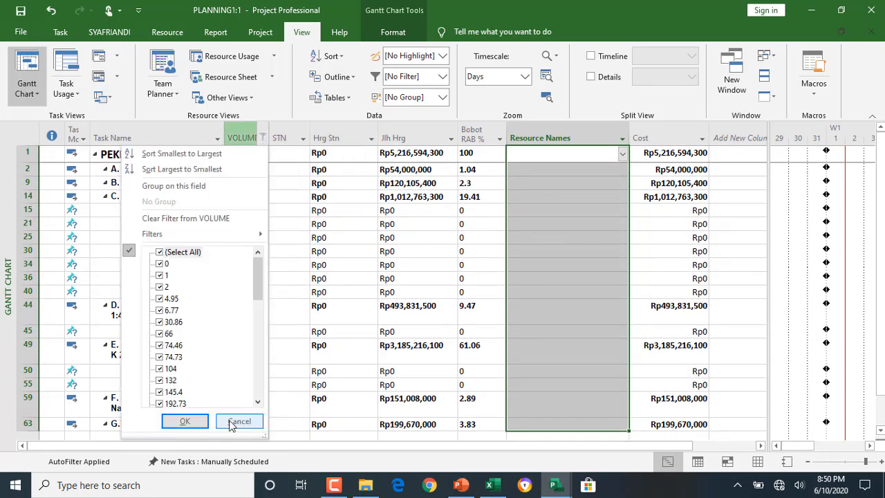
click(185, 421)
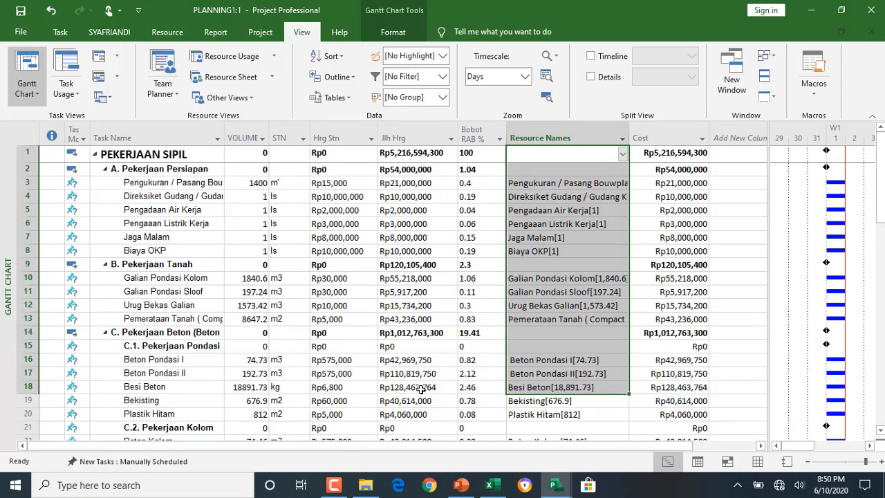
click(577, 237)
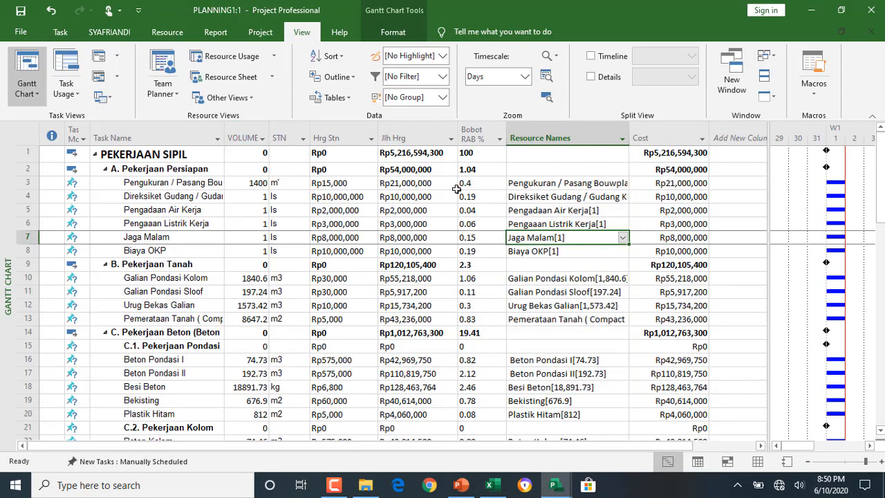
drag(579, 171, 583, 307)
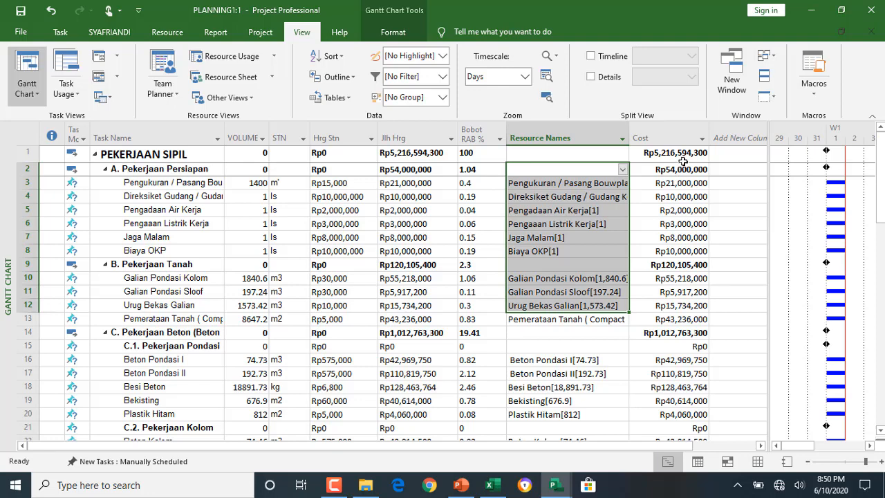
drag(683, 168, 682, 246)
click(593, 236)
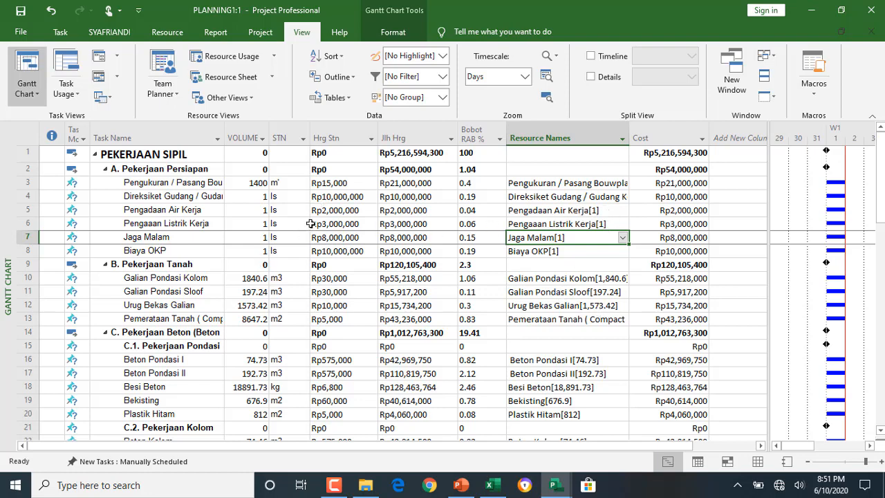
Copy the STN units of tasks 1 to 65.
click(277, 211)
scroll(296, 290, down, 13)
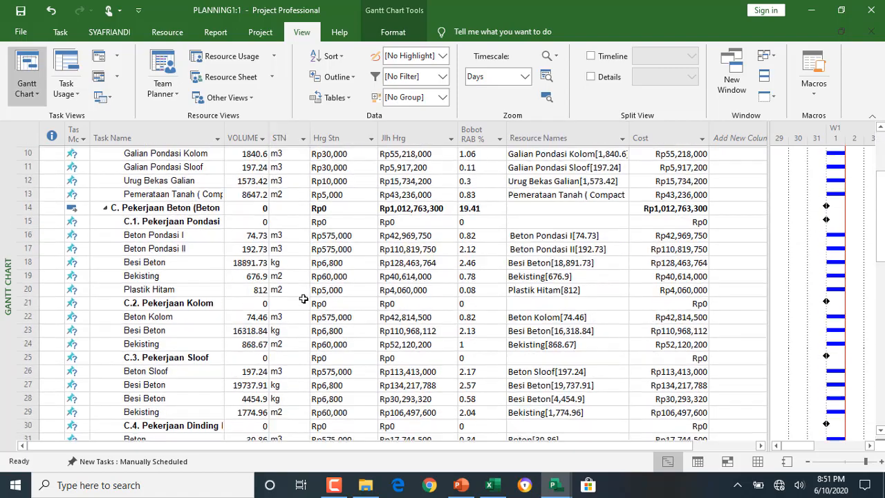
scroll(305, 292, down, 6)
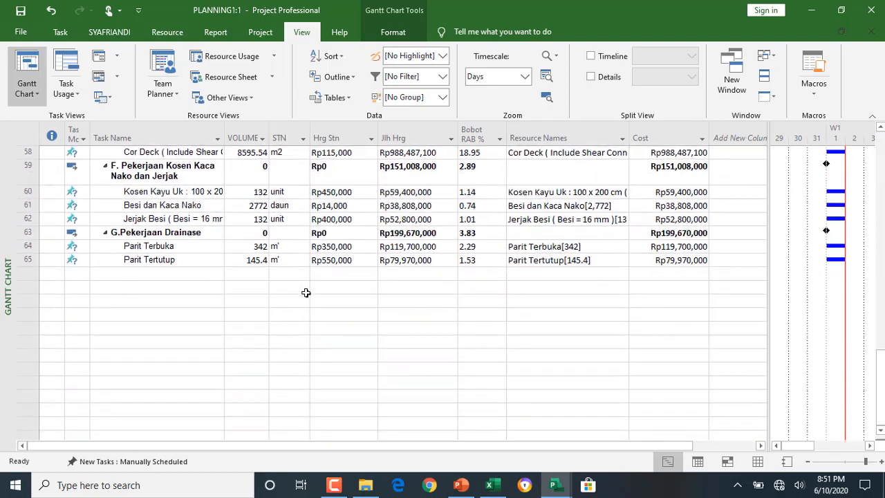
scroll(298, 311, up, 3)
shift+click(294, 394)
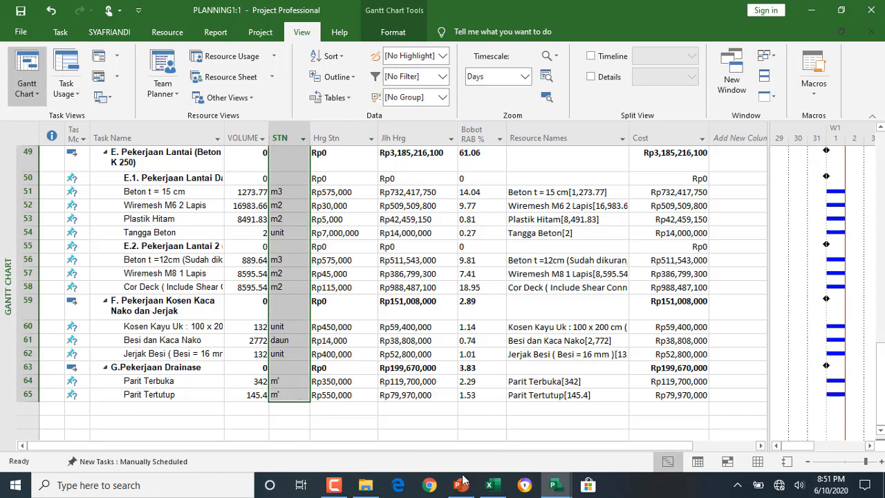
Switch to the PLANNING1:2 resource sheet and paste the copied units into the Material column starting at PEKERJAAN SIPIL.
mouse_move(556, 483)
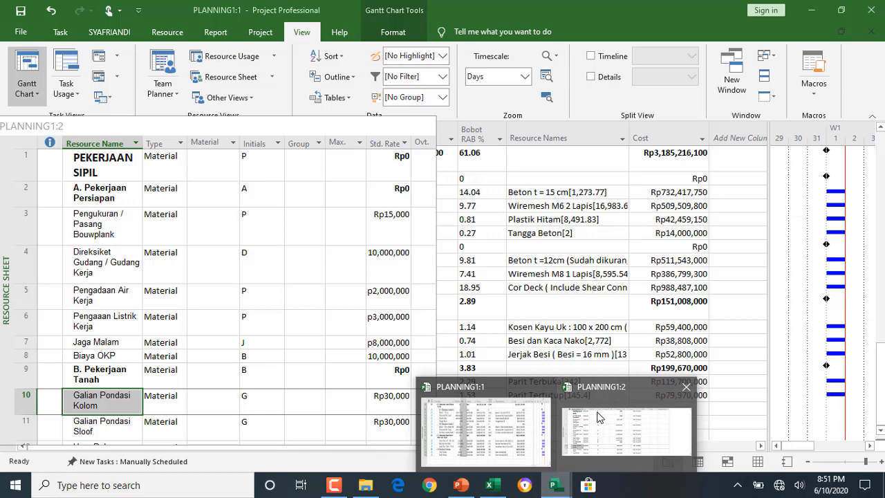
click(598, 417)
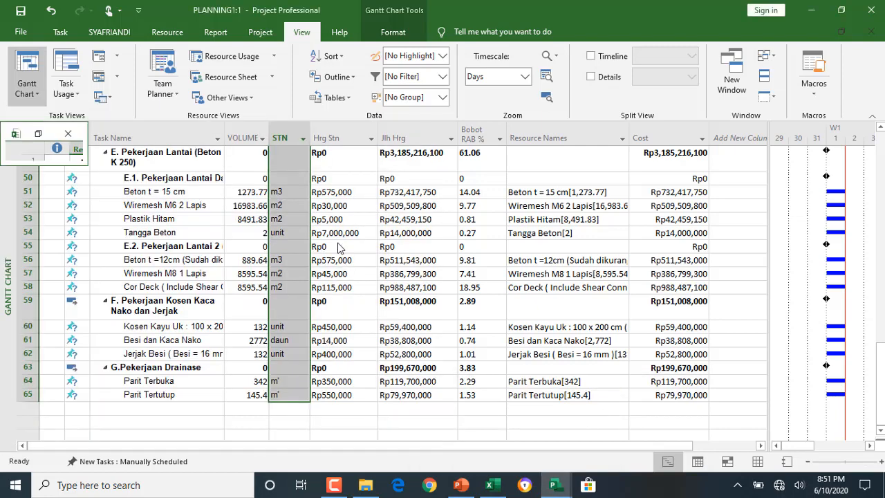
click(298, 181)
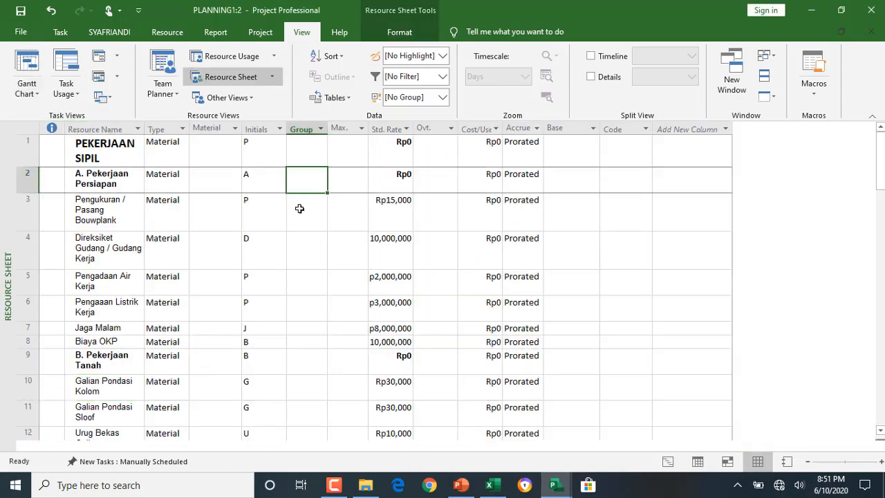
click(215, 151)
key(ctrl+v)
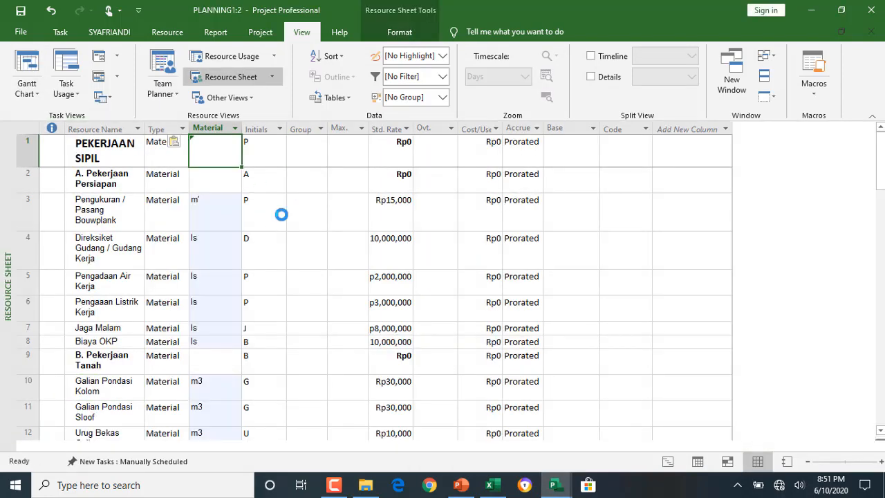
click(219, 212)
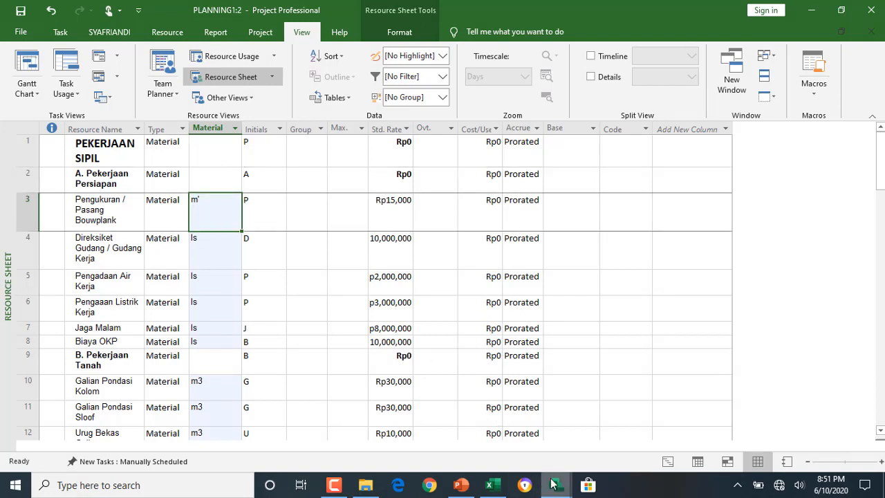
Switch back to the PLANNING1:1 Gantt chart, check the units in the resource assignments, and narrow the Resource Names column.
mouse_move(555, 485)
click(544, 432)
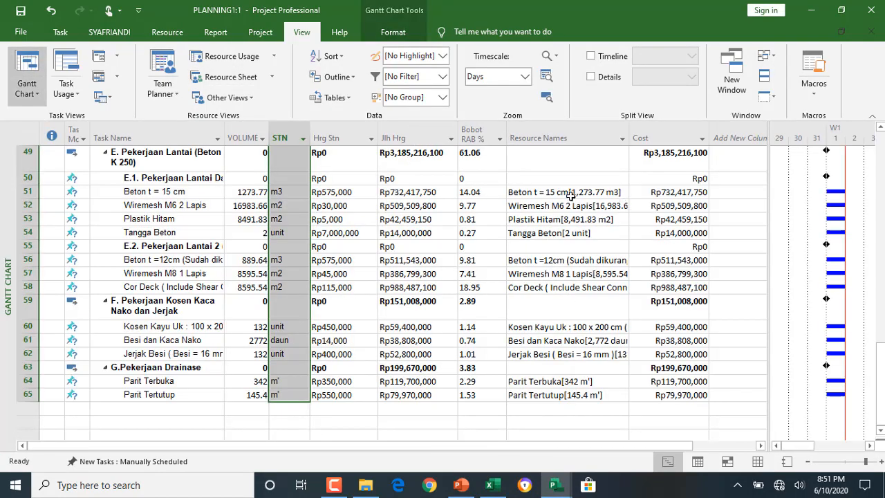
click(562, 194)
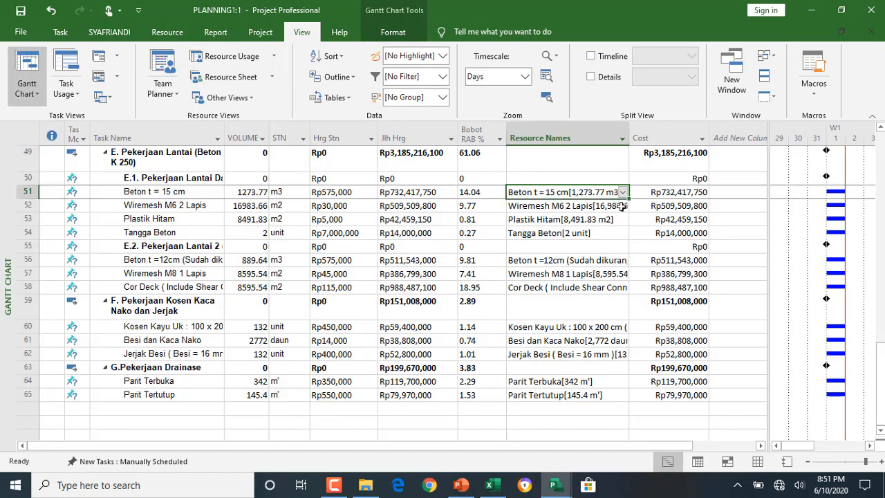
click(606, 246)
click(571, 230)
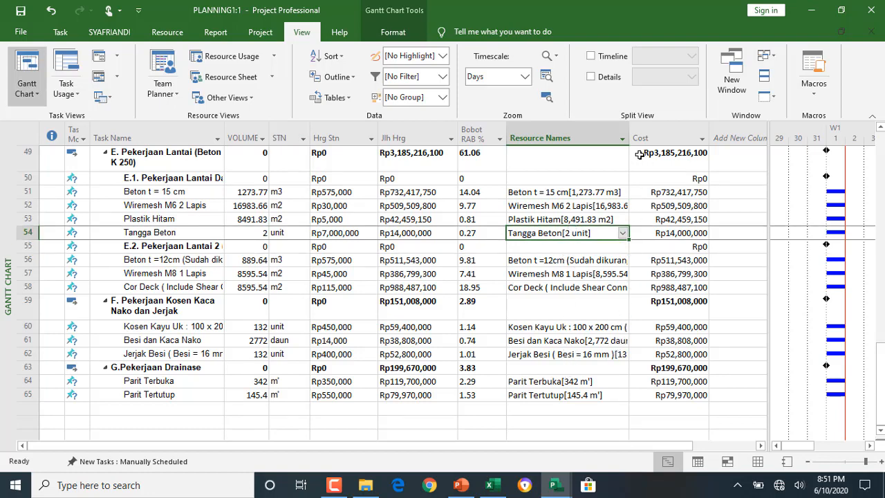
drag(627, 137, 601, 207)
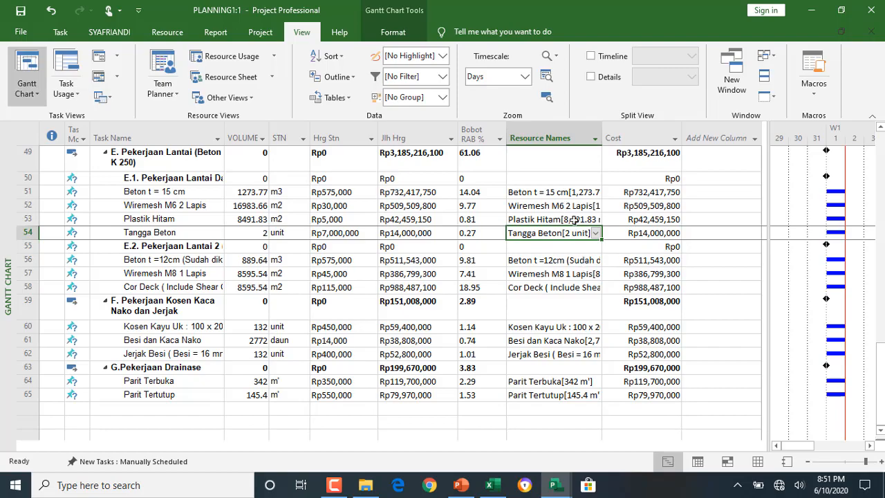
scroll(612, 253, up, 16)
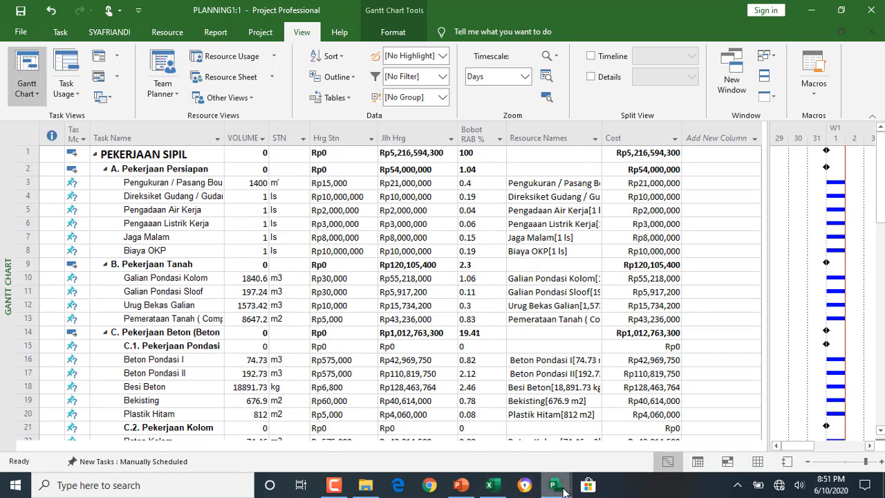
Switch to the RABEXCEL workbook in Excel and go to the start of the bracketed assignment list on Sheet1.
click(564, 488)
mouse_move(492, 488)
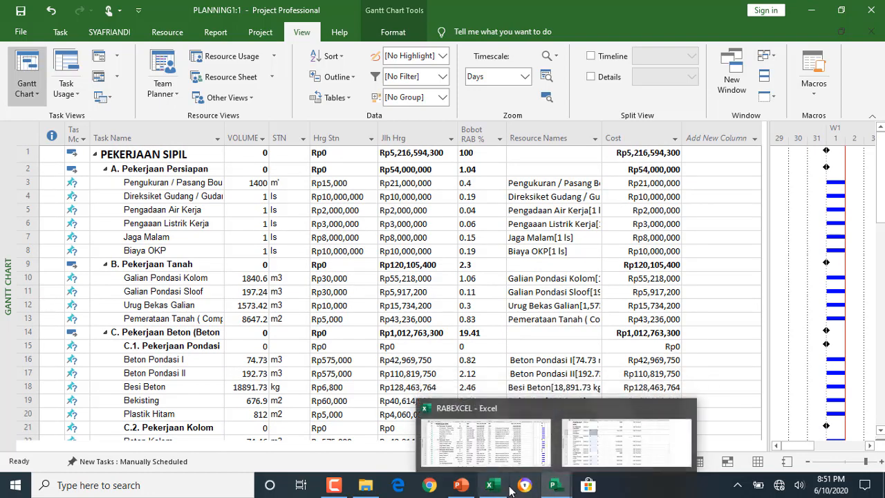
click(492, 485)
scroll(360, 211, up, 17)
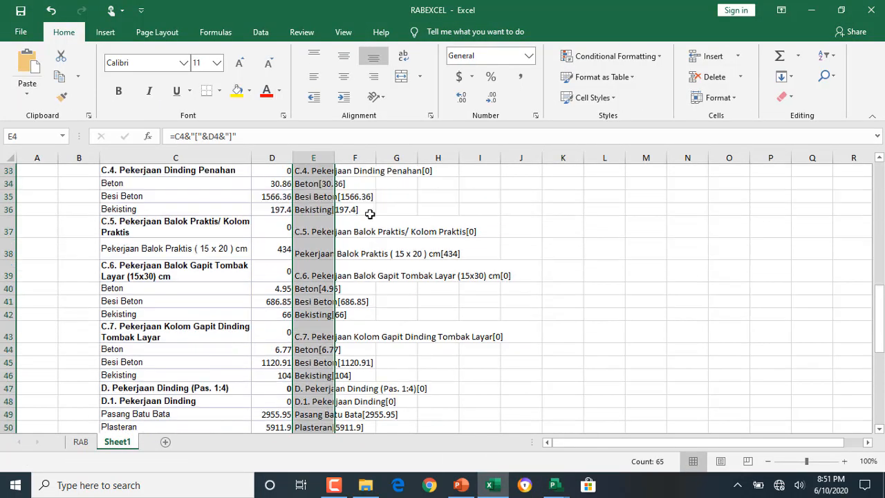
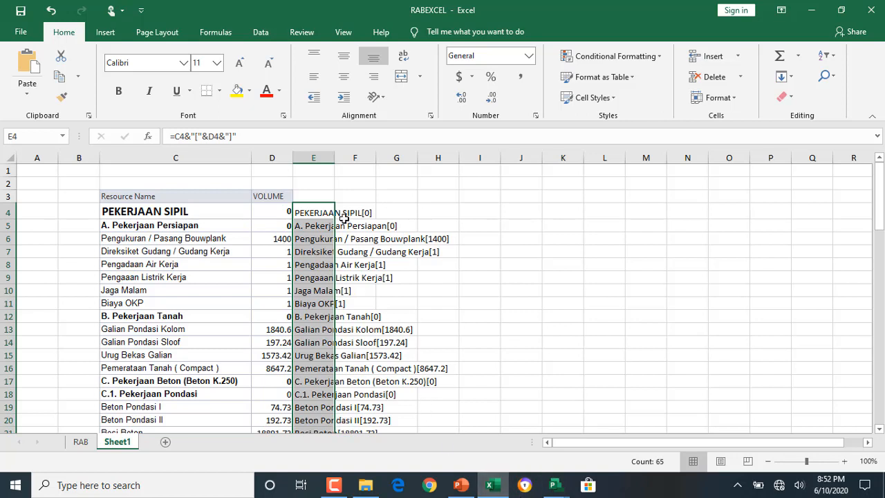
Try to append ;Upah after the closing bracket text in the E4 assignment formula.
click(318, 216)
key(F2)
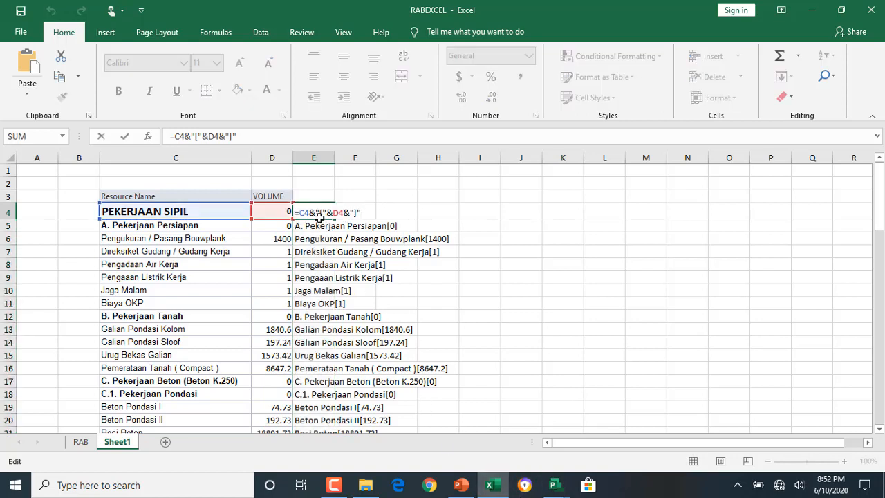
text(;Upaj)
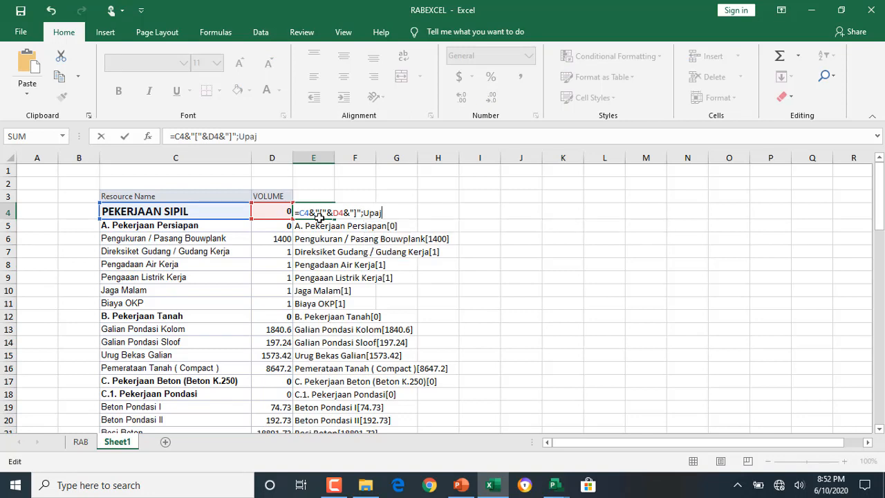
scroll(283, 235, down, 20)
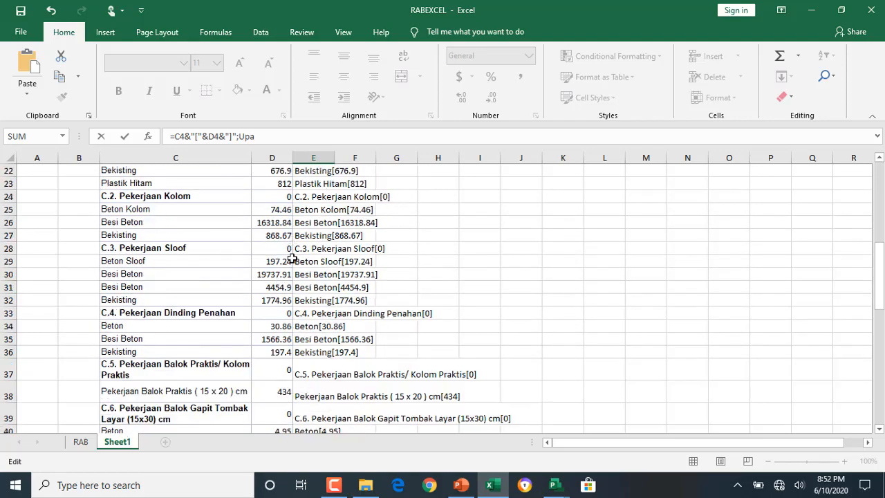
scroll(297, 259, up, 6)
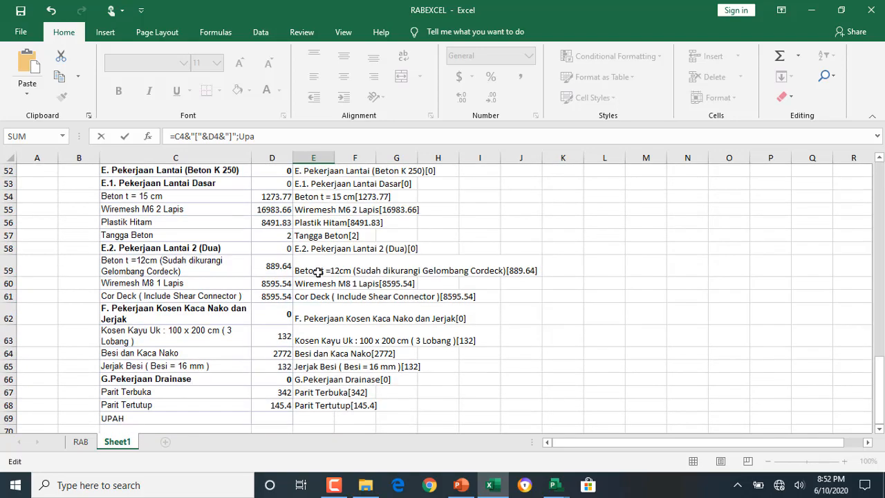
Switch to the PLANNING1:2 resource sheet in Project and check the name of the work resource in the last row.
click(555, 484)
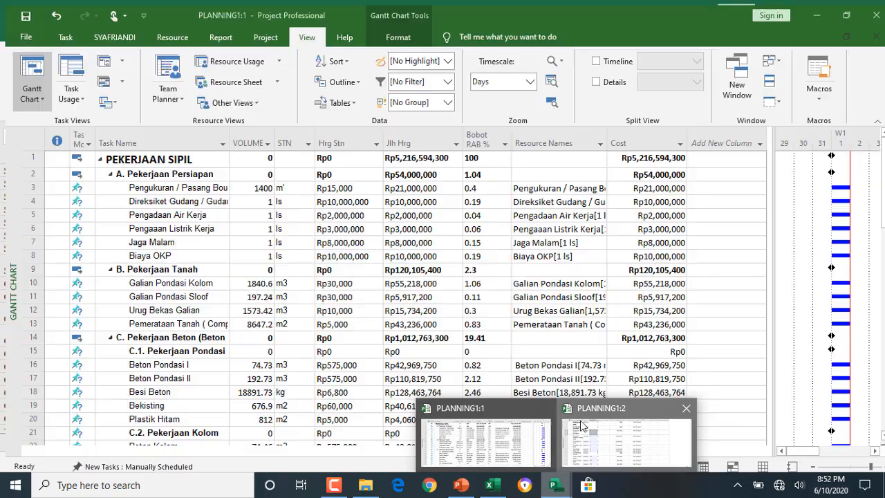
click(623, 432)
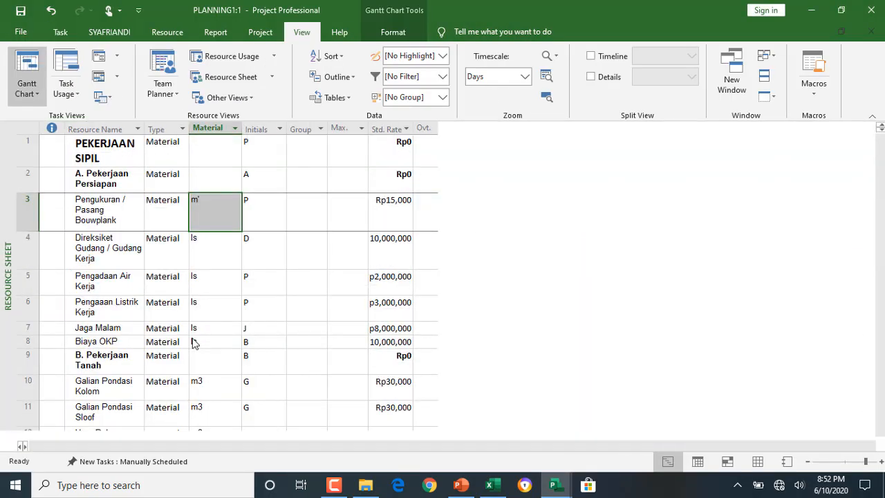
scroll(148, 348, down, 12)
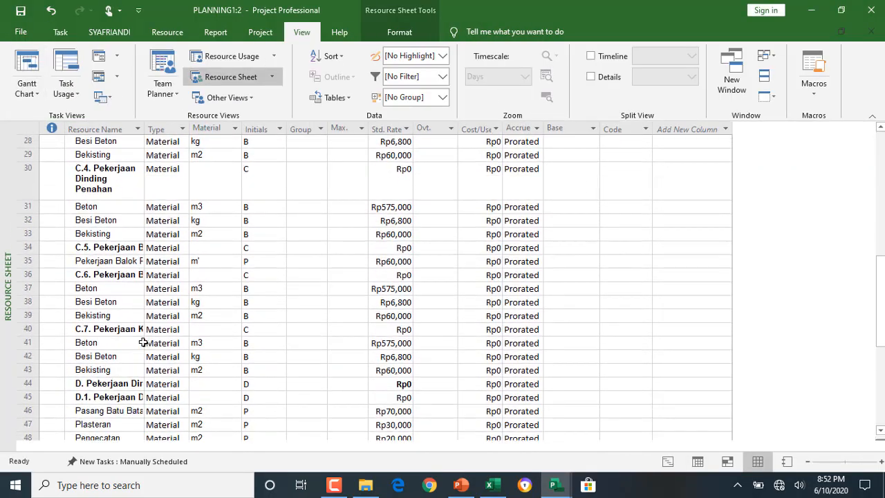
scroll(144, 344, down, 5)
click(118, 332)
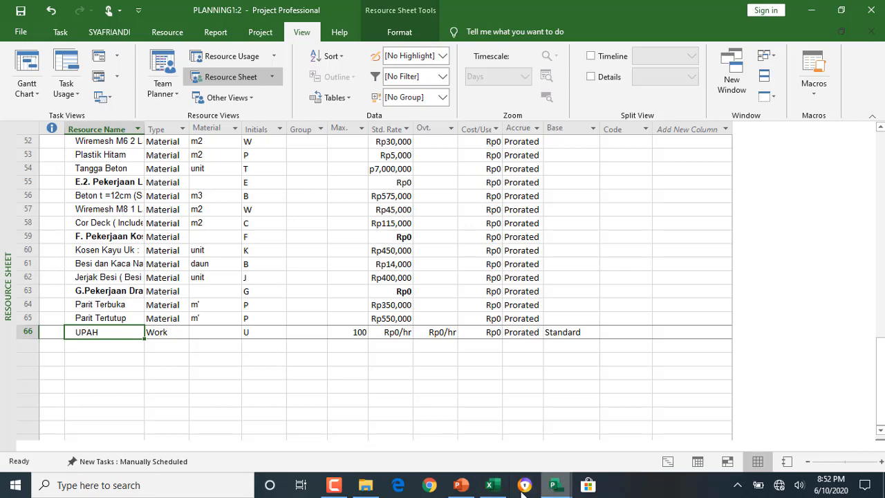
Return to RABEXCEL in Excel and discard the unfinished formula edit in E4.
click(491, 485)
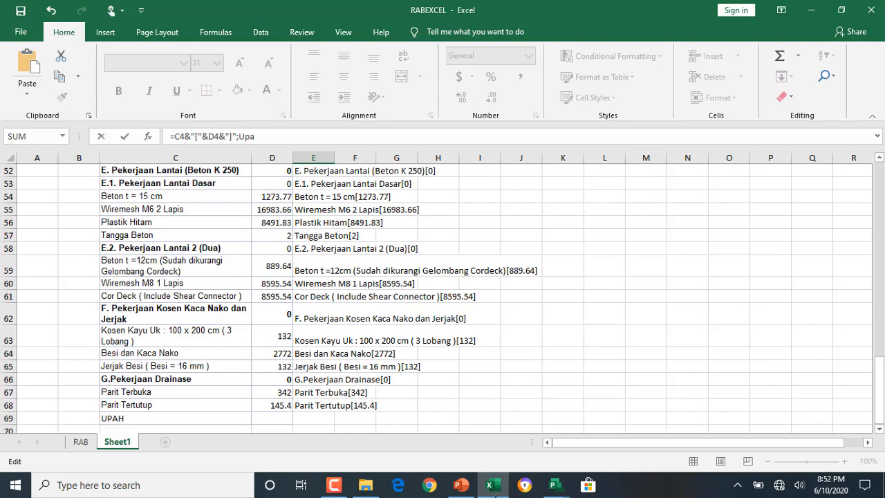
click(490, 486)
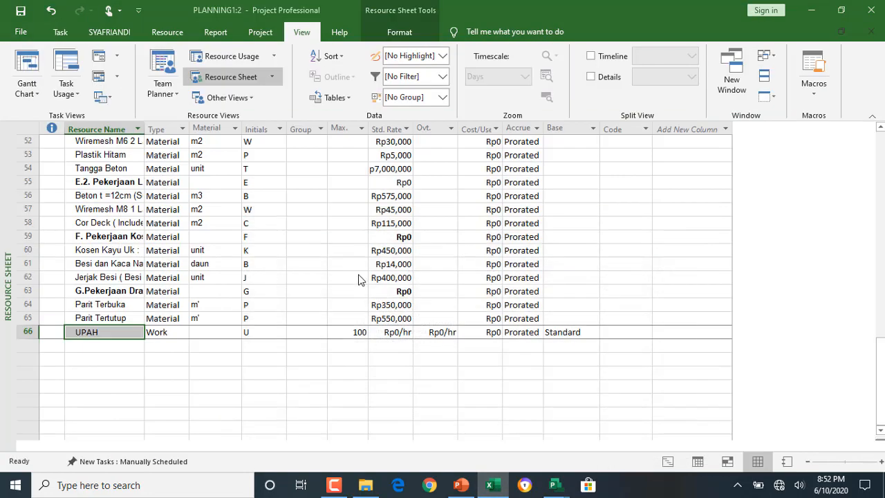
click(490, 488)
click(407, 210)
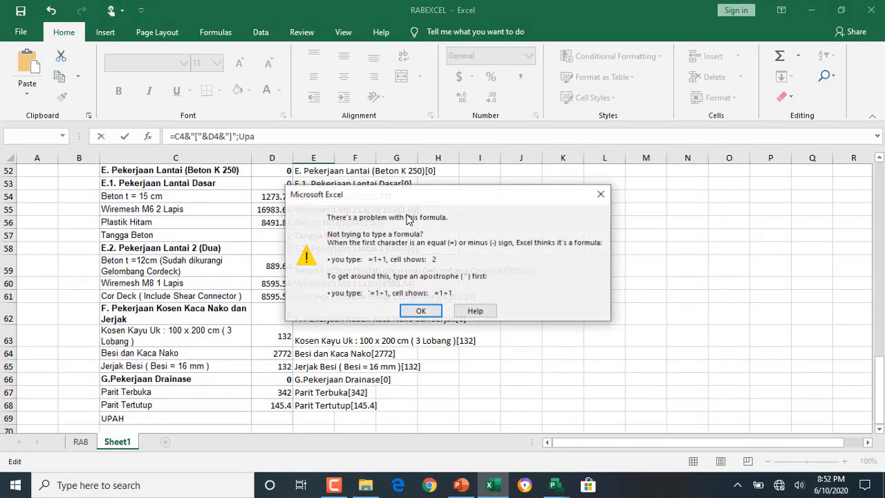
key(Return)
key(Escape)
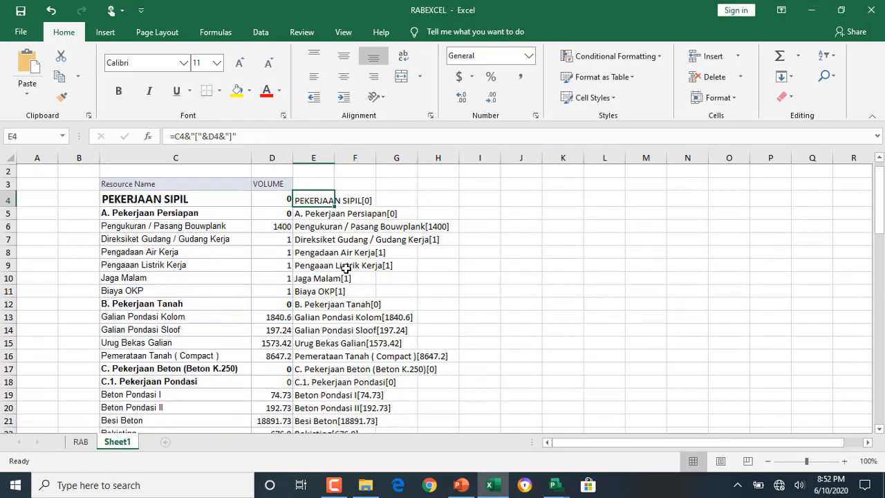
Set the formula in E4 to =C4&"["&D4&"]; UPAH" and copy it down to the end of the assignment list.
scroll(345, 268, up, 1)
key(F2)
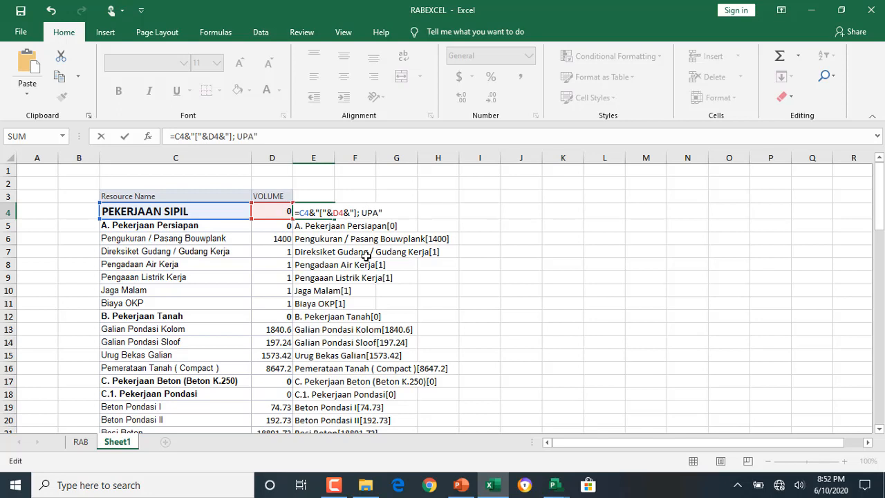
key(ctrl+Return)
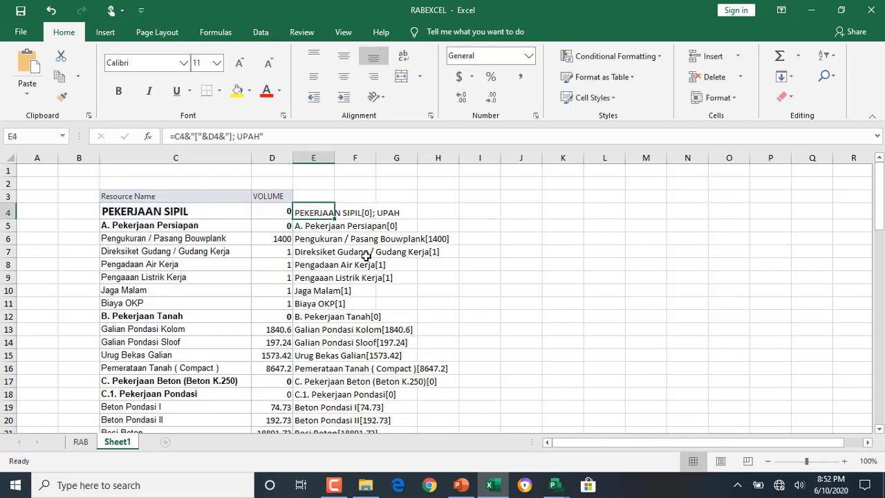
key(ctrl+c)
key(ctrl+shift+Down)
key(Return)
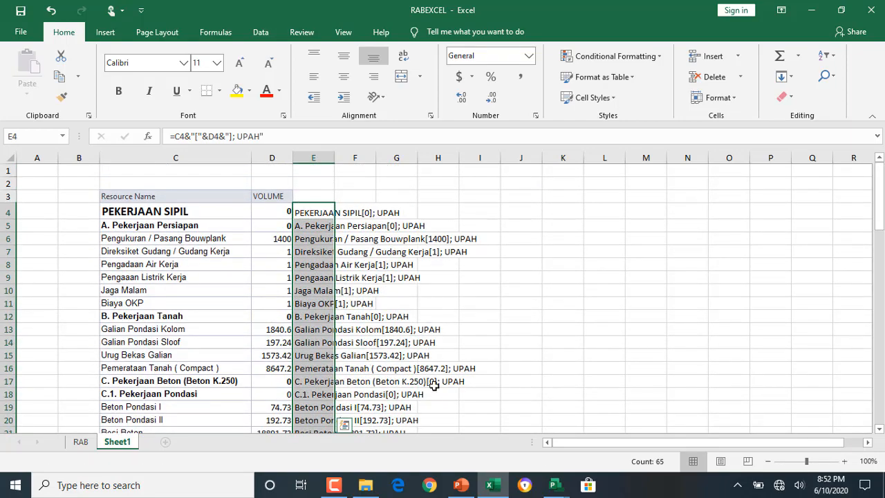
scroll(449, 408, down, 4)
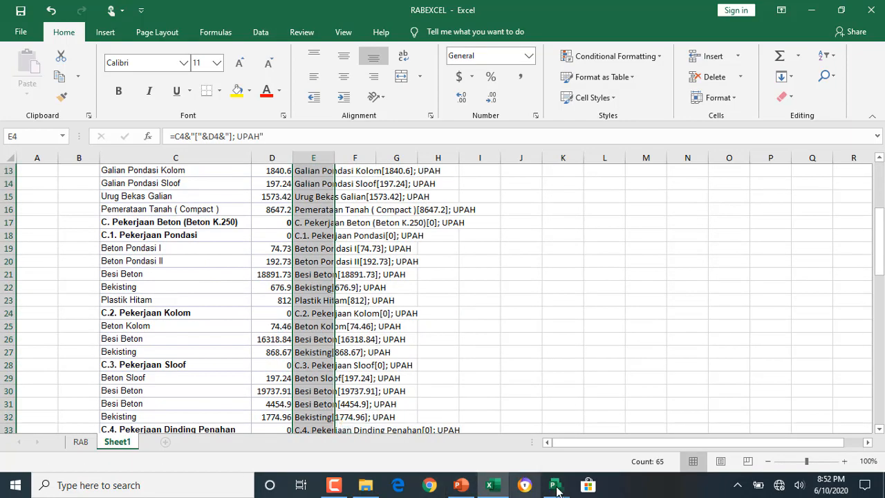
Switch to Project and bring up the PLANNING1:2 resource sheet.
click(556, 484)
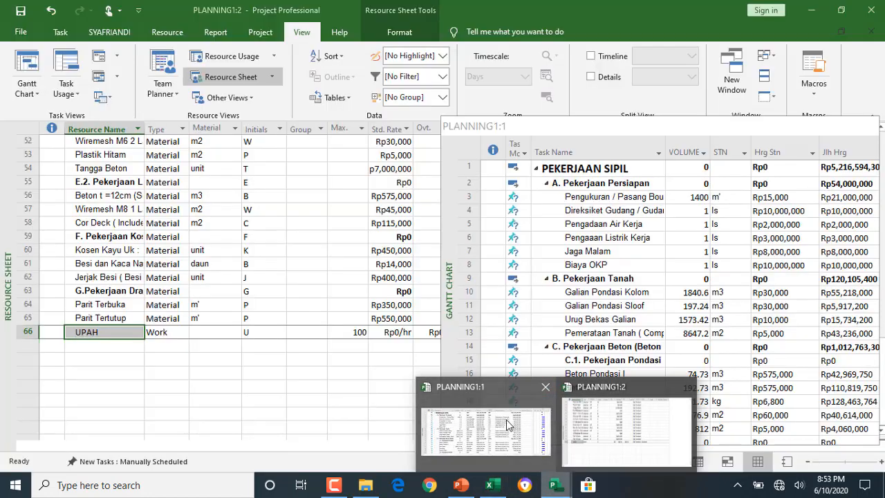
click(537, 421)
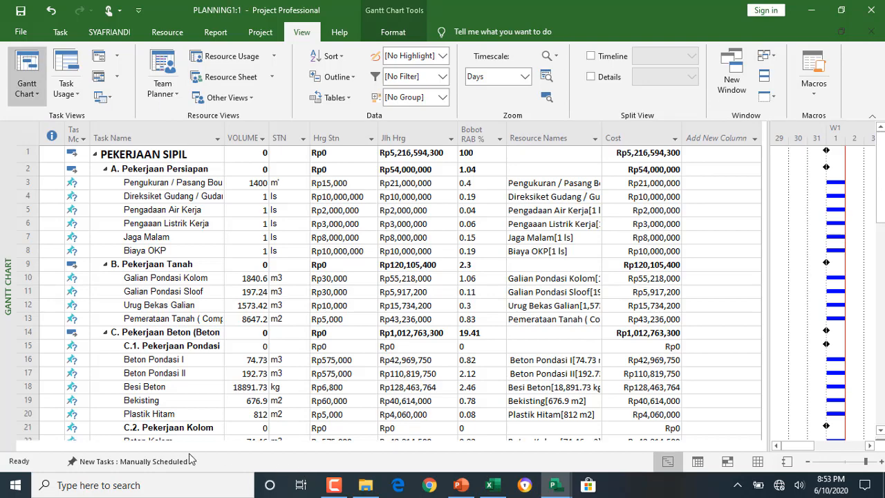
click(561, 487)
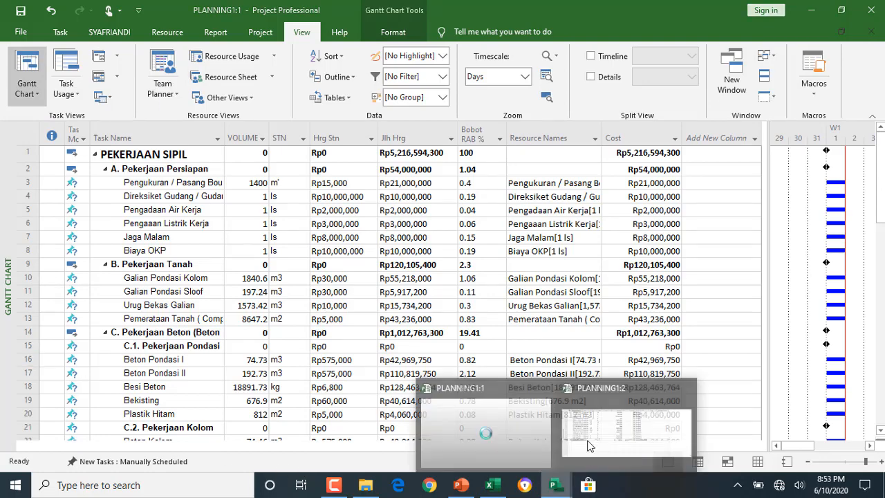
click(627, 420)
Clear the units in the Material column for all resources from PEKERJAAN SIPIL to UPAH.
scroll(236, 235, up, 10)
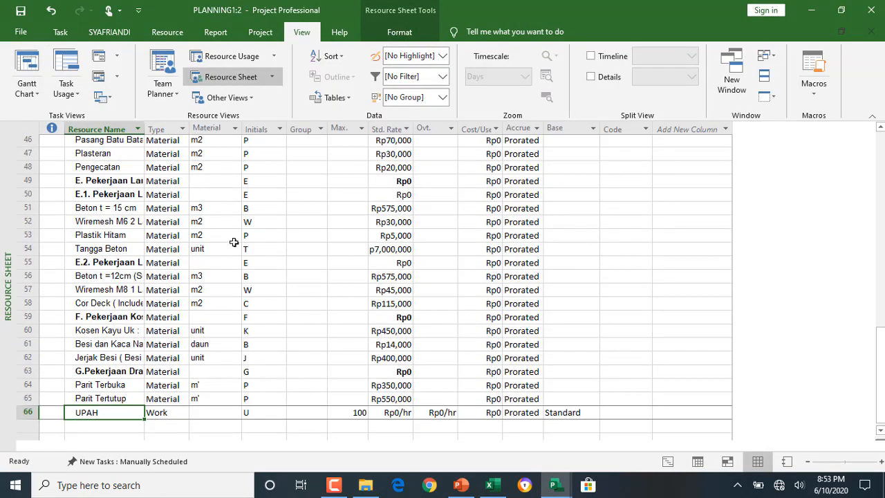
scroll(236, 235, up, 10)
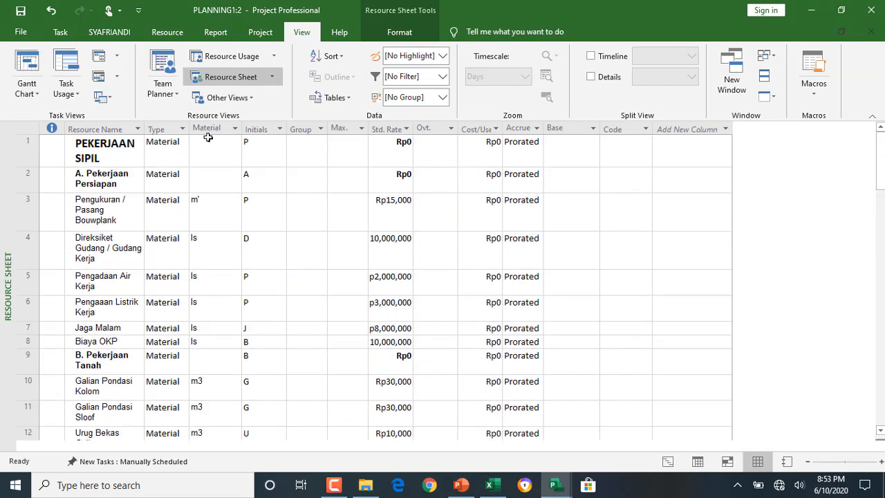
scroll(208, 152, down, 13)
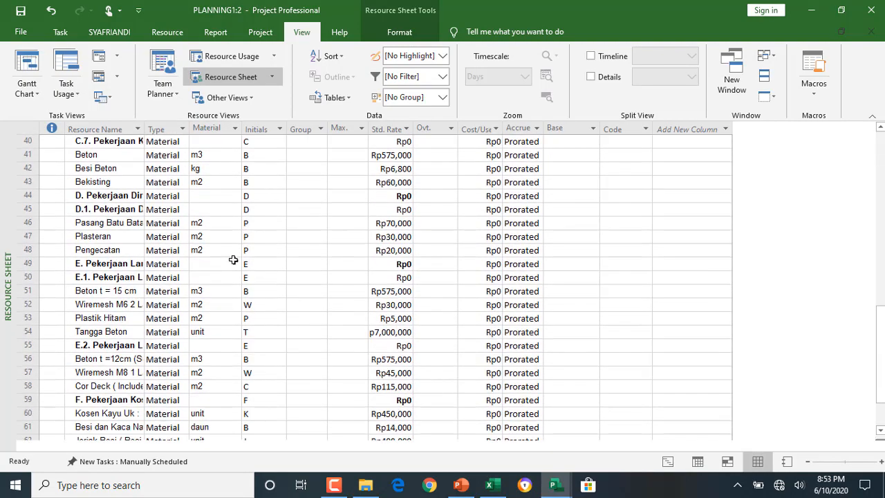
scroll(233, 259, down, 6)
shift+click(224, 248)
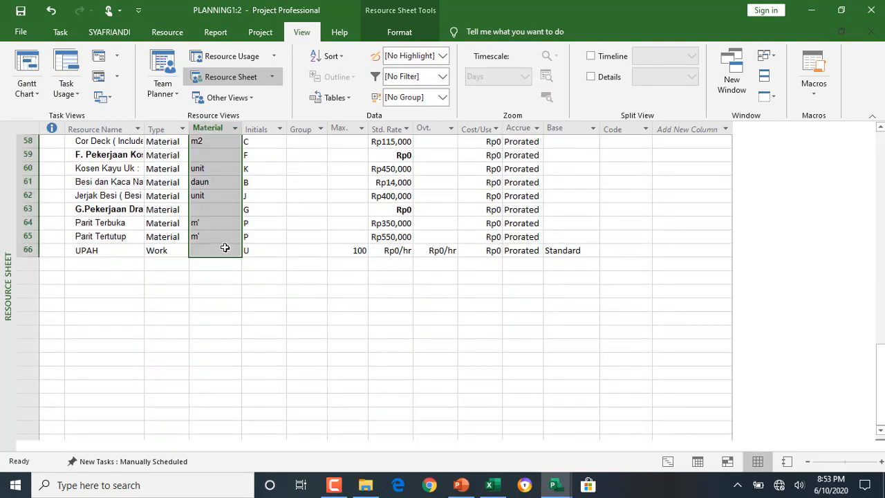
right_click(230, 248)
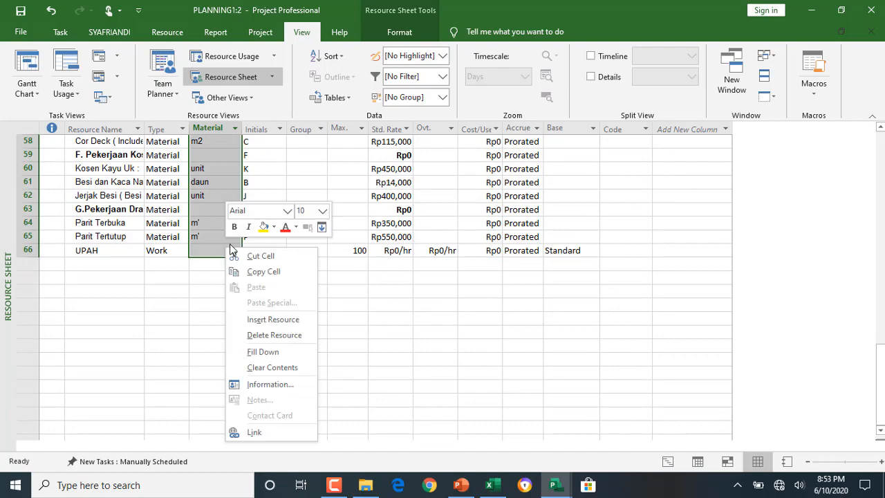
click(285, 367)
scroll(291, 276, up, 15)
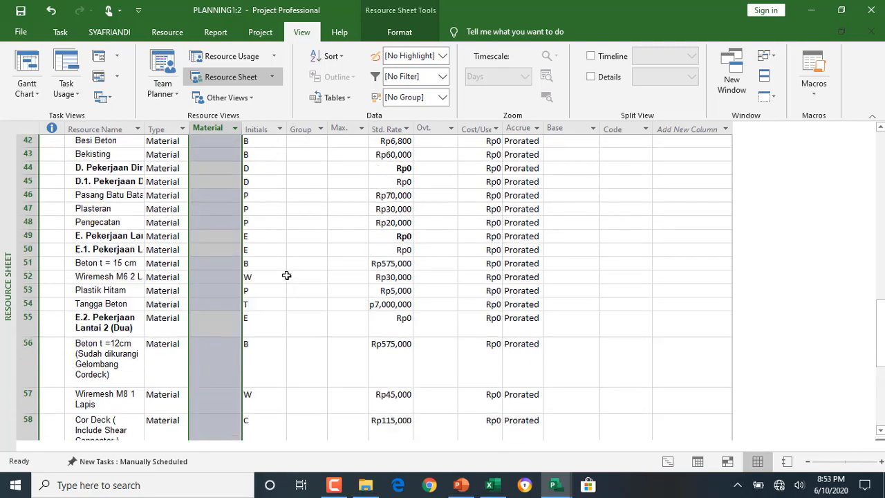
scroll(295, 262, up, 10)
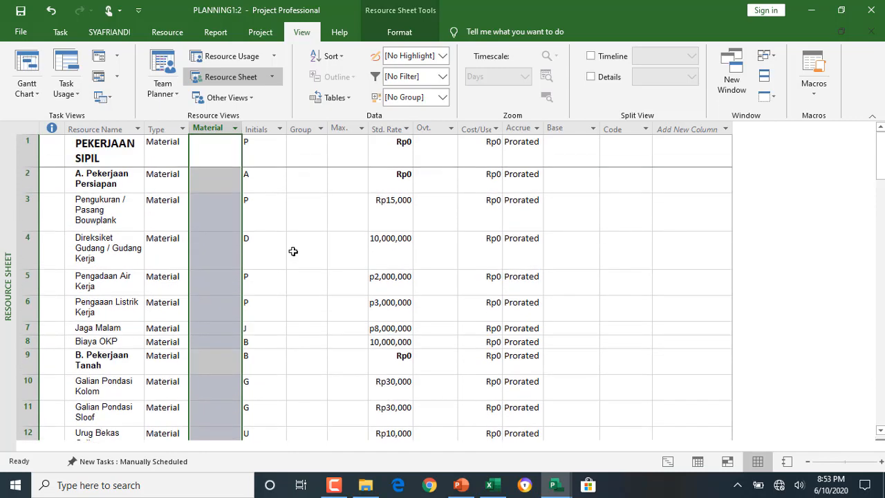
click(292, 165)
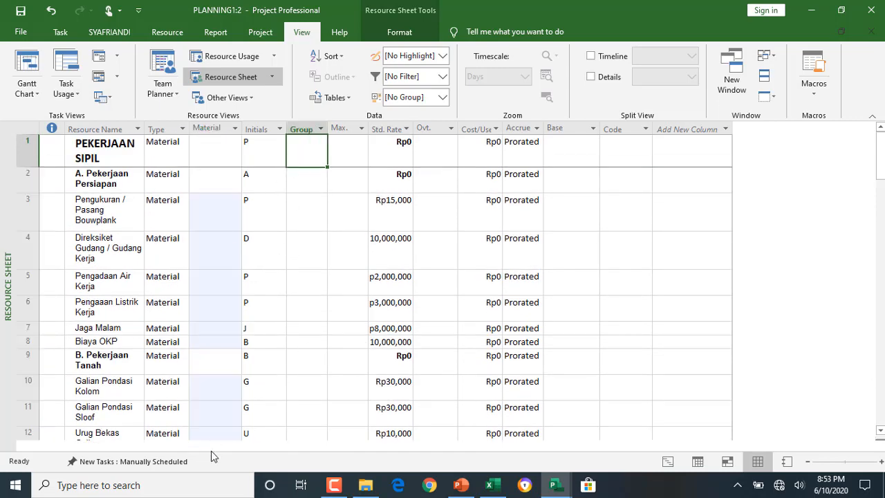
Change the PLANNING1:2 window to the Gantt Chart view and check the Resource Names of the first tasks.
right_click(14, 289)
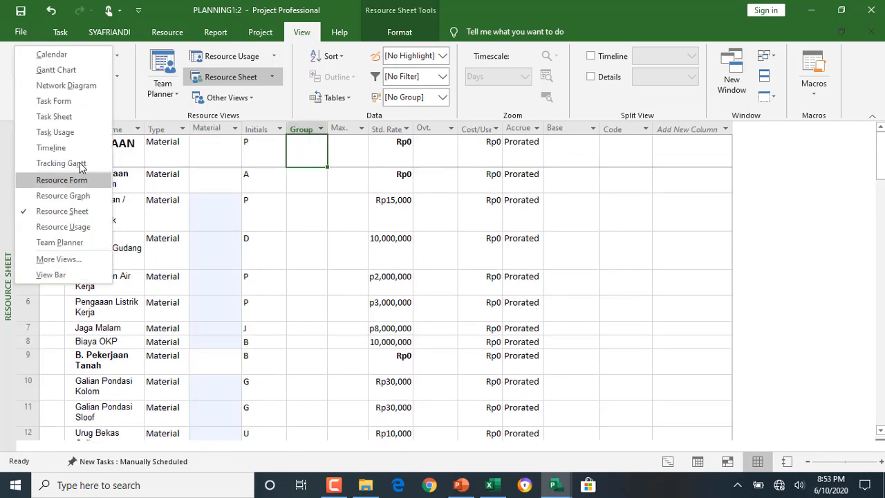
click(77, 72)
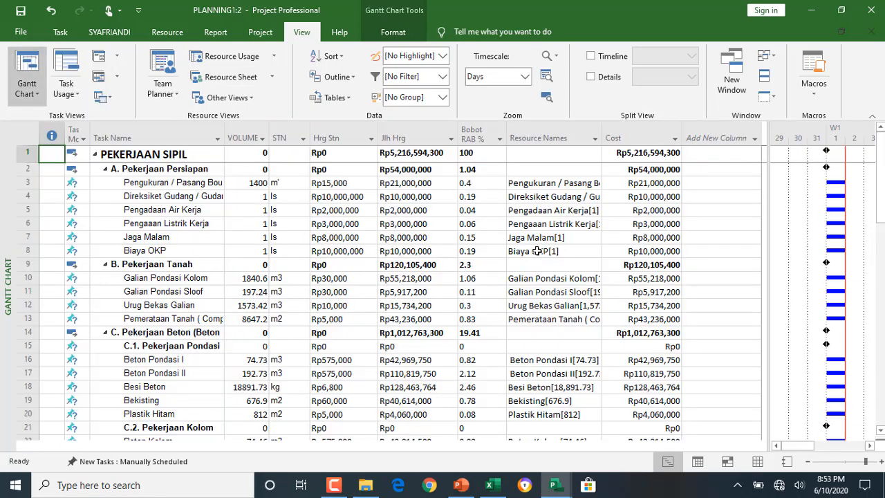
click(537, 153)
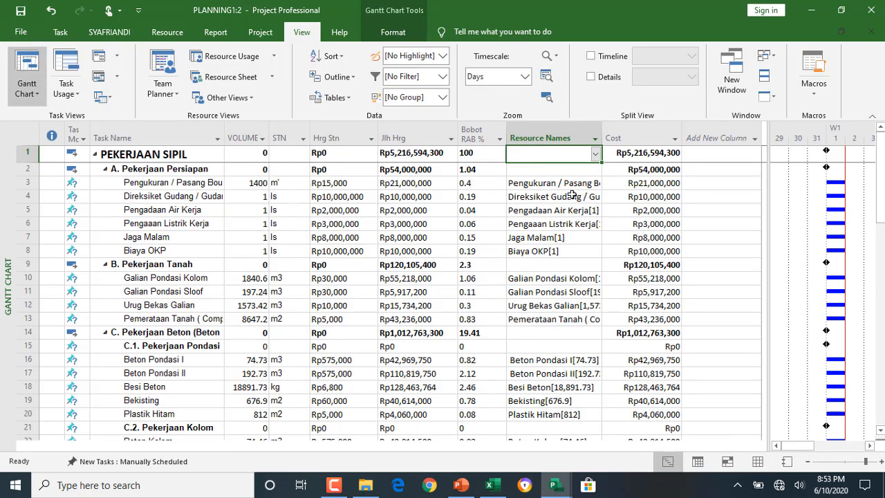
click(571, 208)
Copy the assignment list with UPAH from column E in Excel and return to the PLANNING1:1 Gantt chart.
click(489, 484)
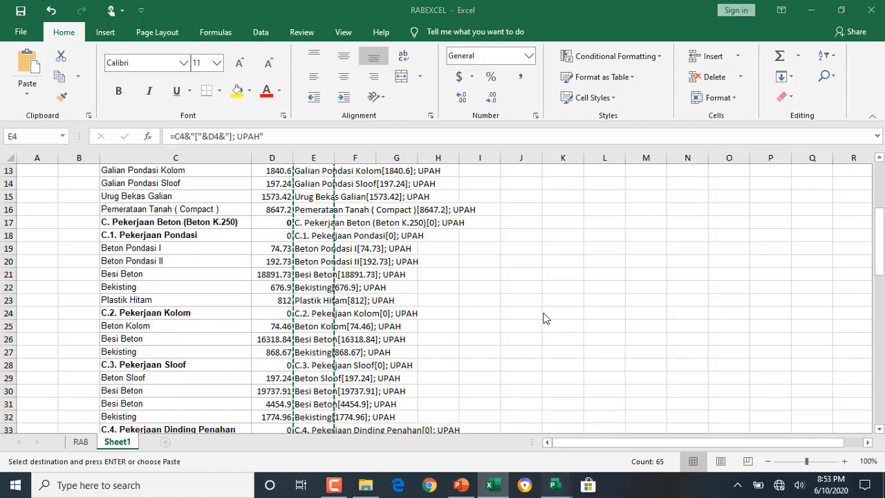
mouse_move(555, 484)
click(532, 441)
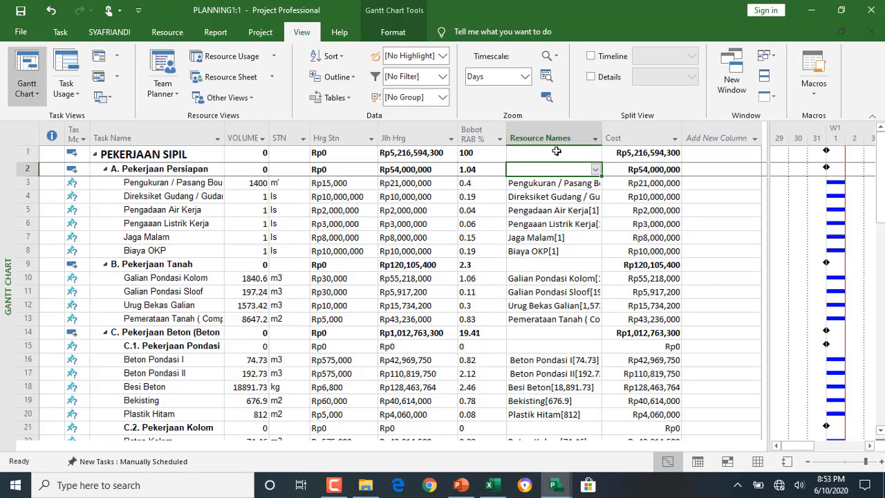
Paste the copied assignment list into the Resource Names column starting at the PEKERJAAN SIPIL row.
click(557, 151)
key(ctrl+v)
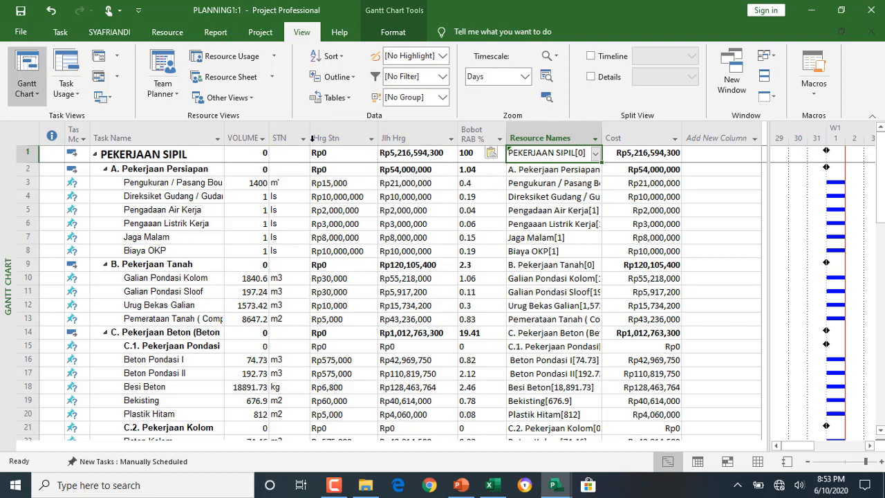
Filter the tasks to a VOLUME of 0 and clear the Resource Names of all filtered heading rows.
click(262, 140)
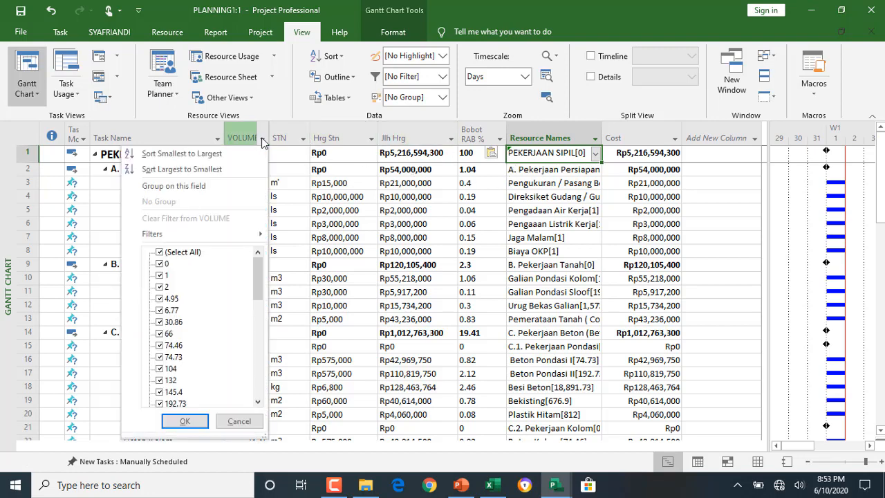
click(159, 252)
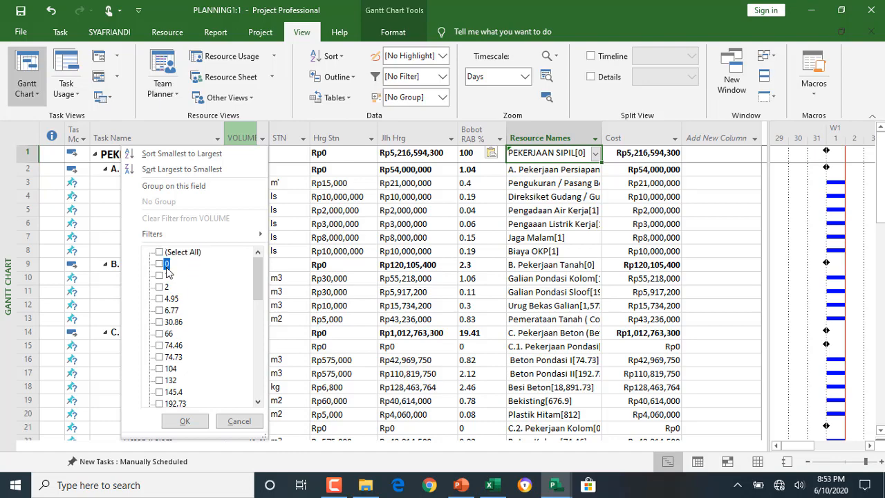
click(159, 263)
click(186, 420)
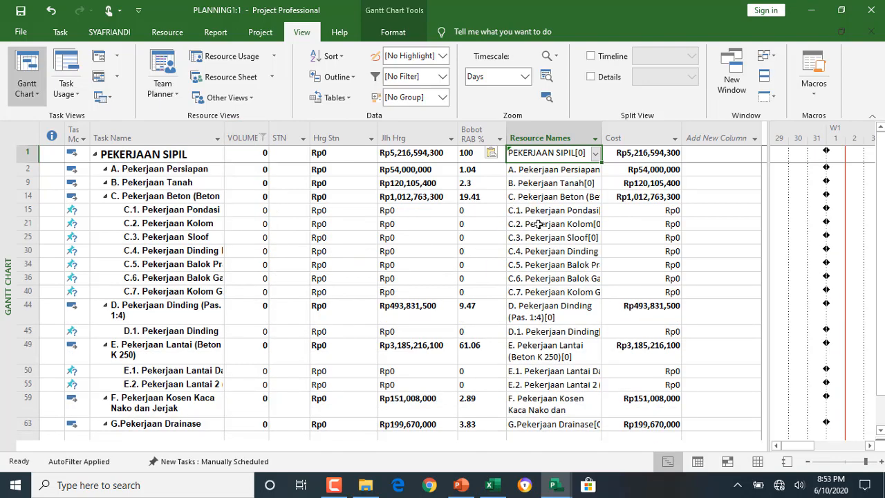
scroll(553, 318, down, 4)
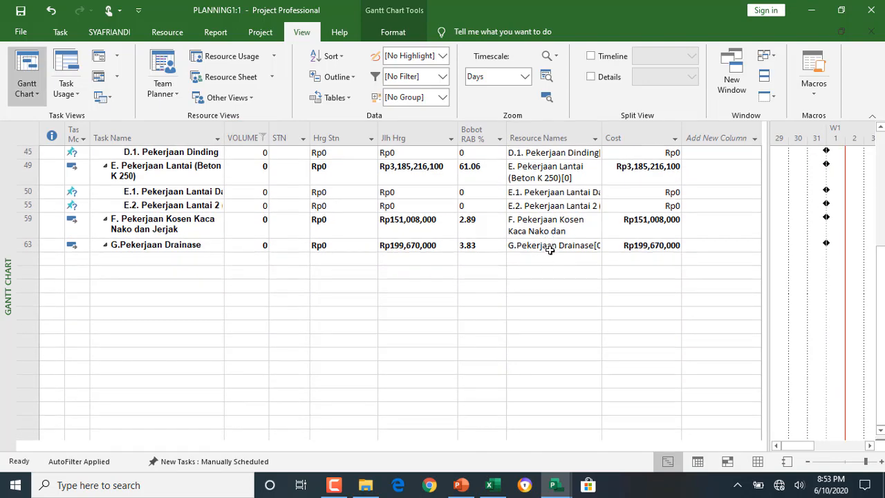
key(ctrl+space)
key(Delete)
scroll(557, 248, up, 3)
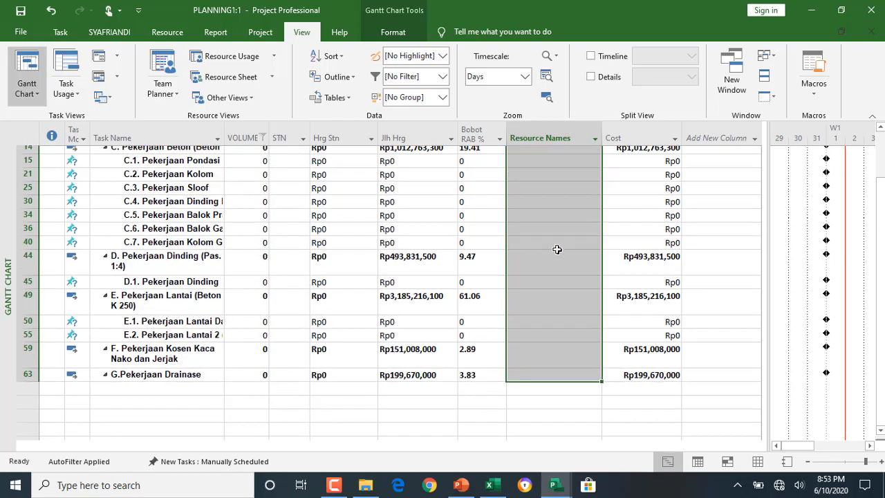
scroll(557, 248, up, 2)
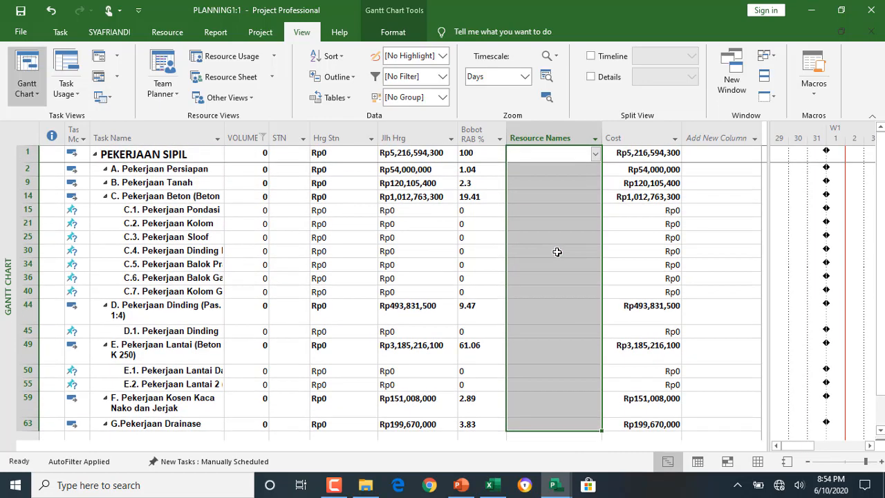
Remove the VOLUME filter so all tasks are listed again.
click(263, 138)
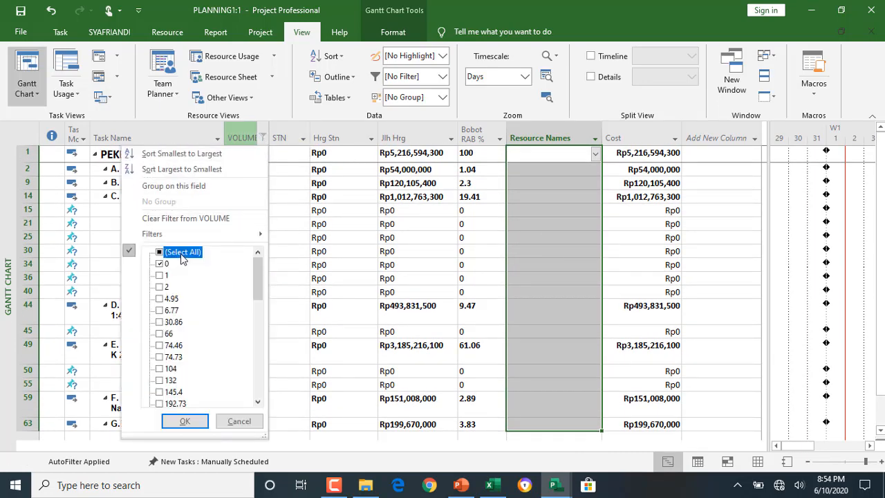
click(181, 252)
click(184, 421)
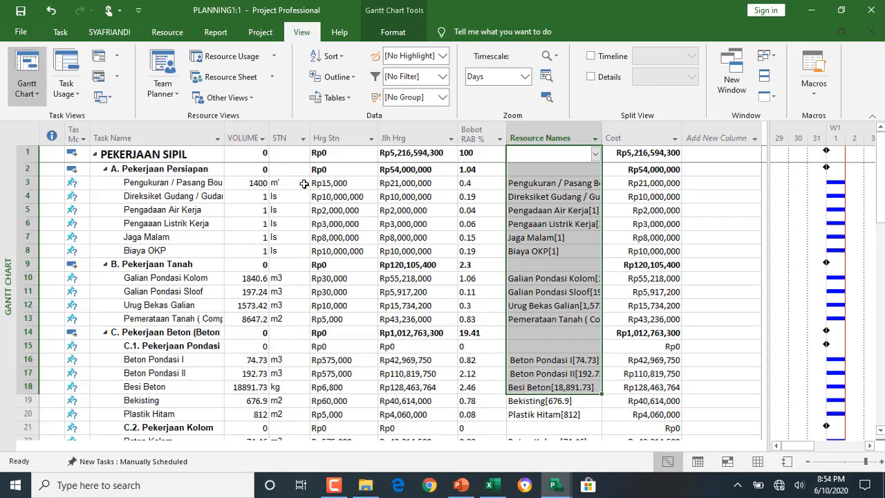
Copy the STN units of all tasks from PEKERJAAN SIPIL down to Parit Tertutup.
scroll(294, 267, down, 10)
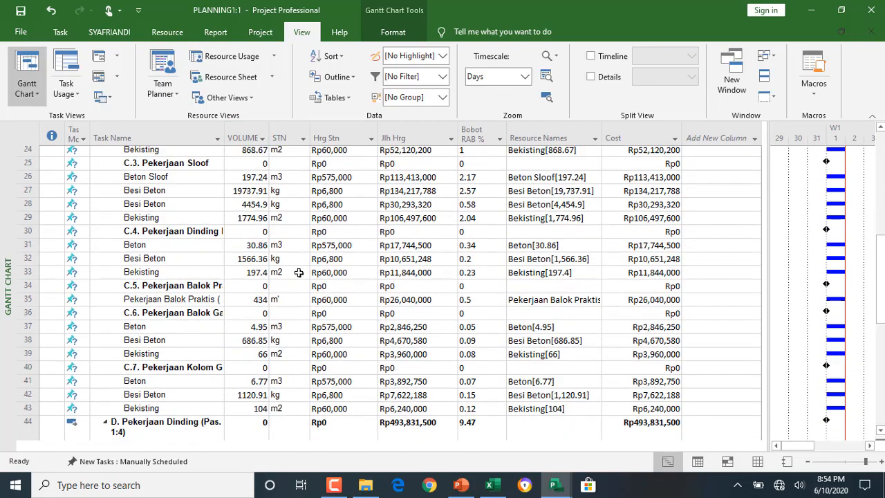
scroll(298, 272, down, 8)
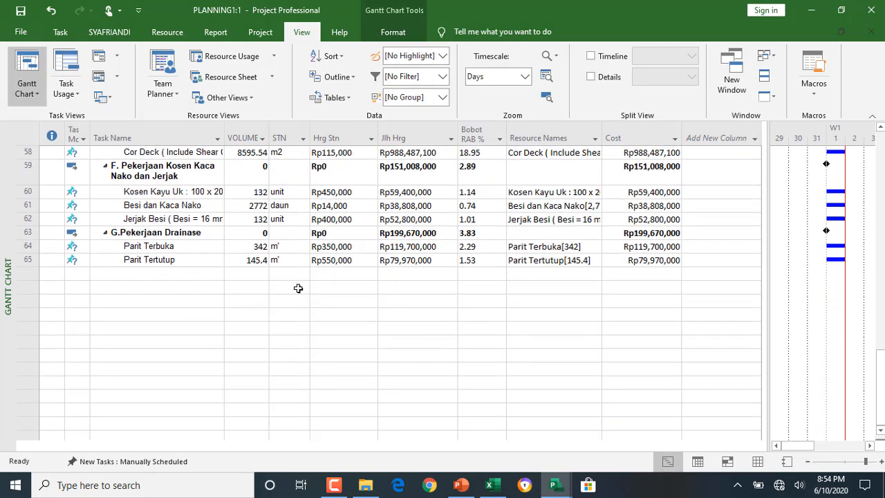
shift+click(287, 258)
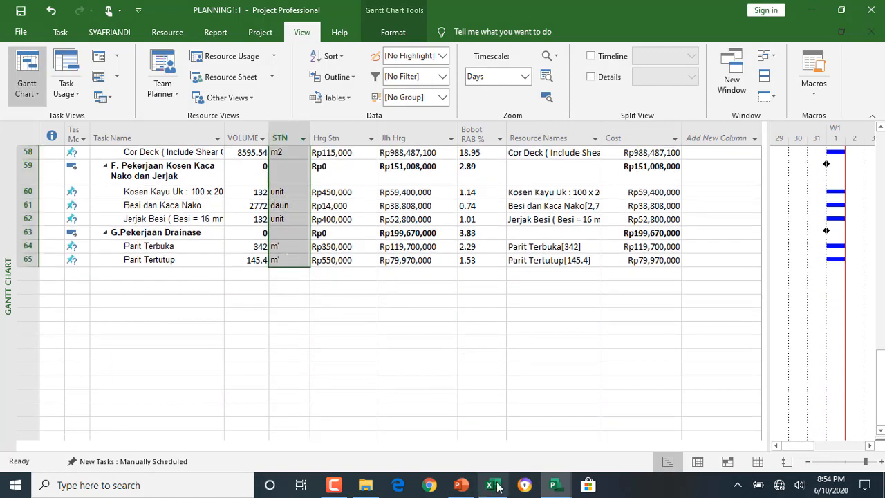
Change to the Resource Sheet view and paste the copied units into the Material column from PEKERJAAN SIPIL down.
right_click(14, 316)
right_click(10, 321)
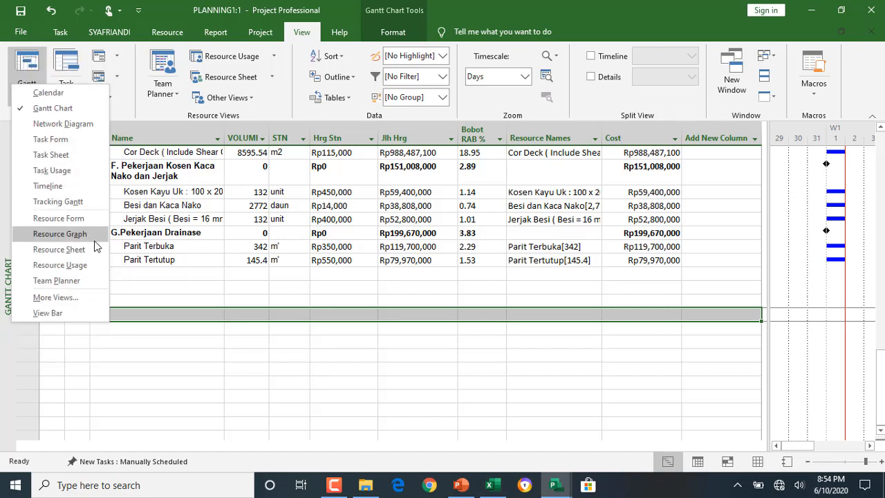
click(59, 249)
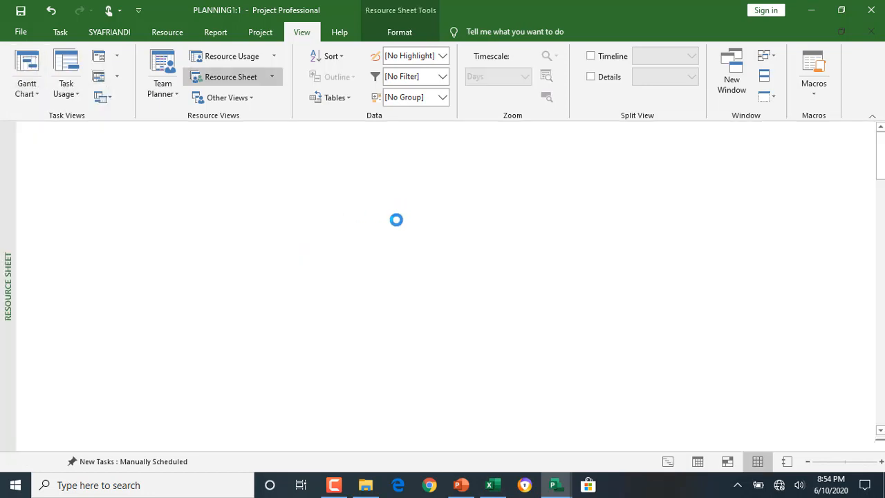
click(226, 148)
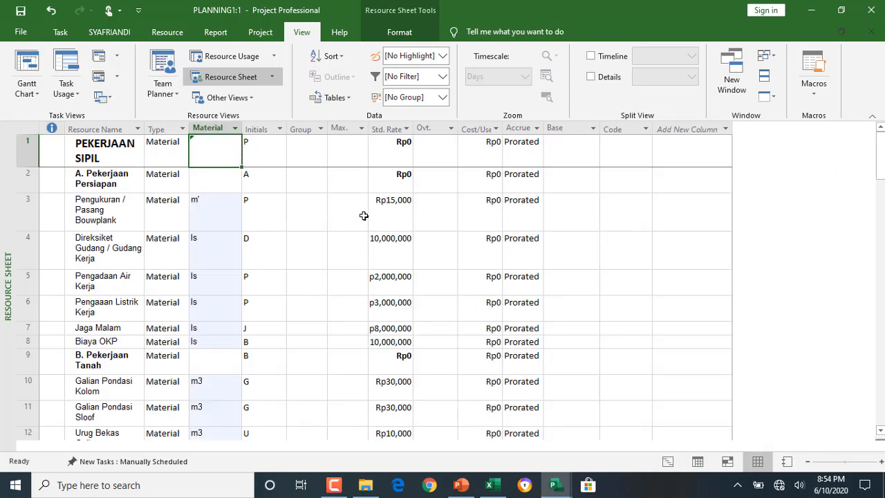
scroll(364, 215, down, 4)
scroll(364, 216, down, 4)
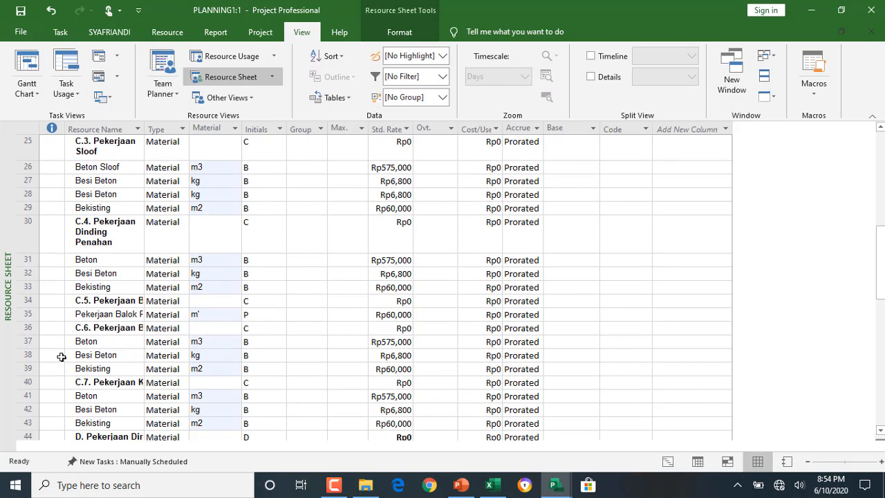
Return to the Gantt Chart view, widen the chart area and apply the Entry table.
right_click(14, 327)
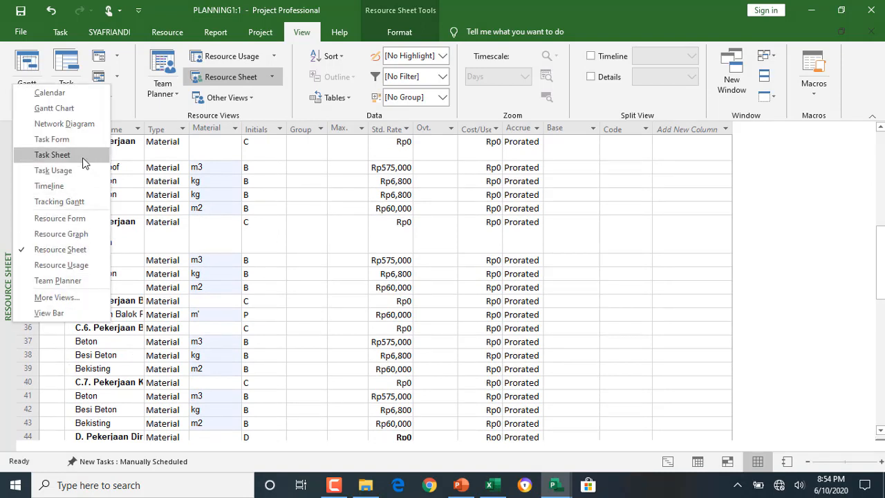
click(54, 108)
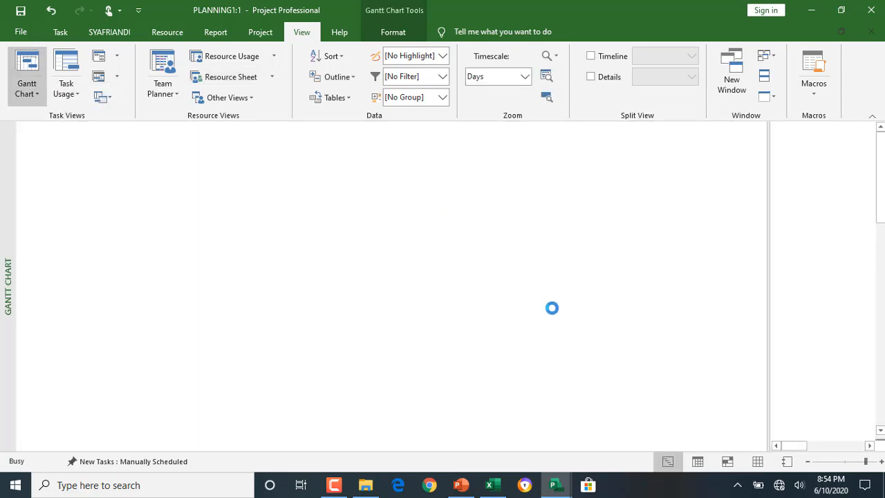
click(528, 227)
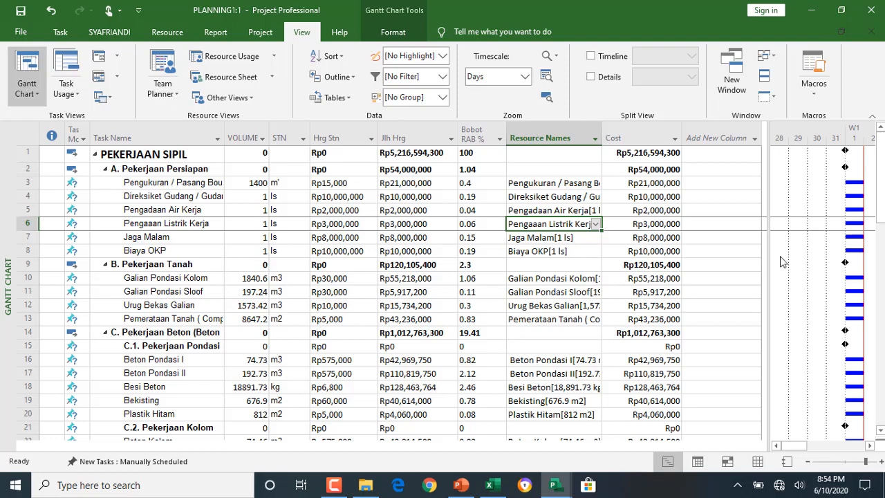
drag(768, 268, 700, 269)
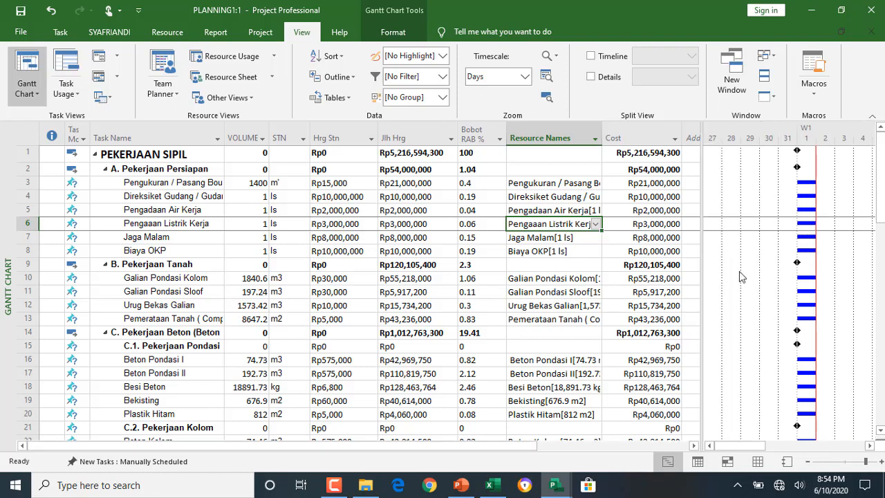
click(342, 98)
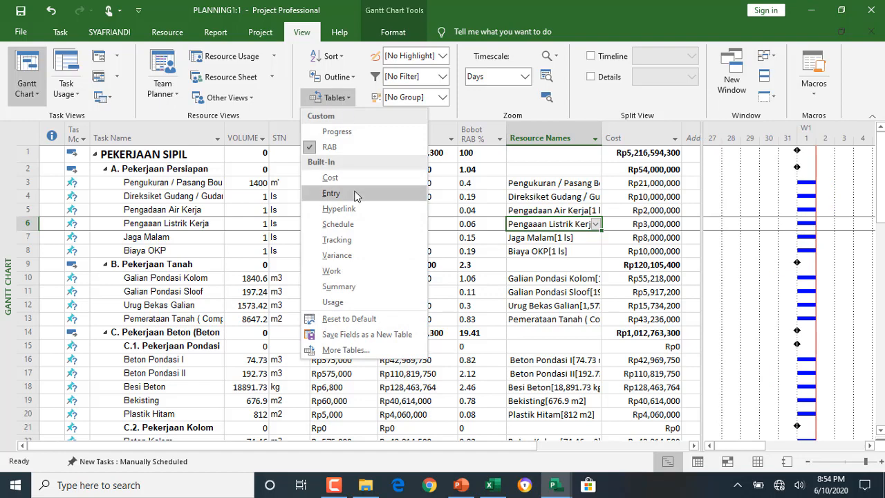
click(332, 194)
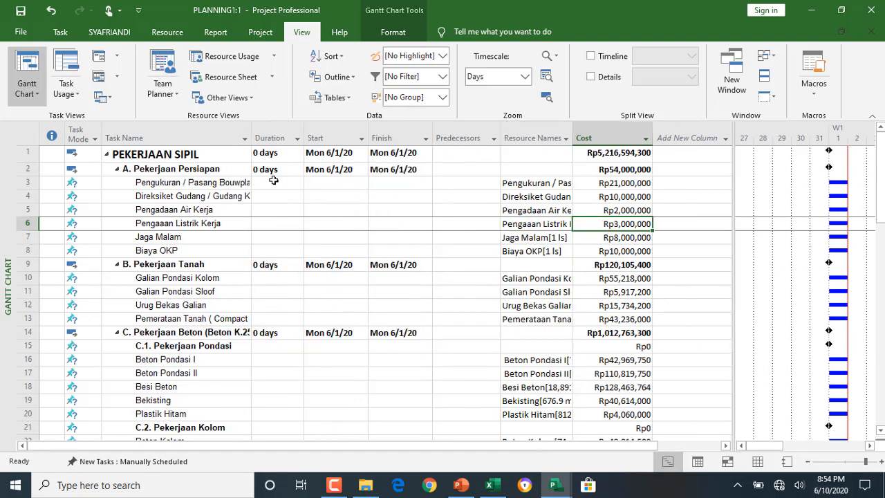
Examine the Duration, Start, Finish and Predecessors cells of the tasks, mainly those under A. Pekerjaan Persiapan.
drag(274, 180, 277, 390)
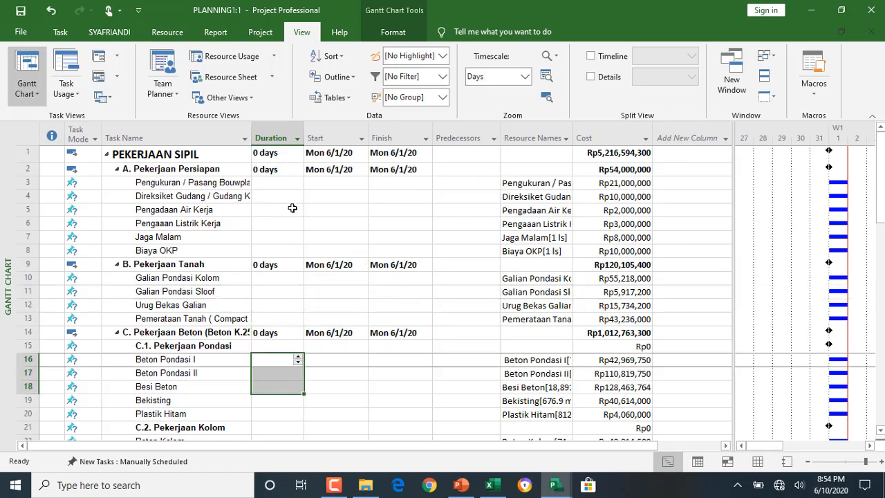
drag(208, 183, 214, 249)
drag(277, 185, 288, 249)
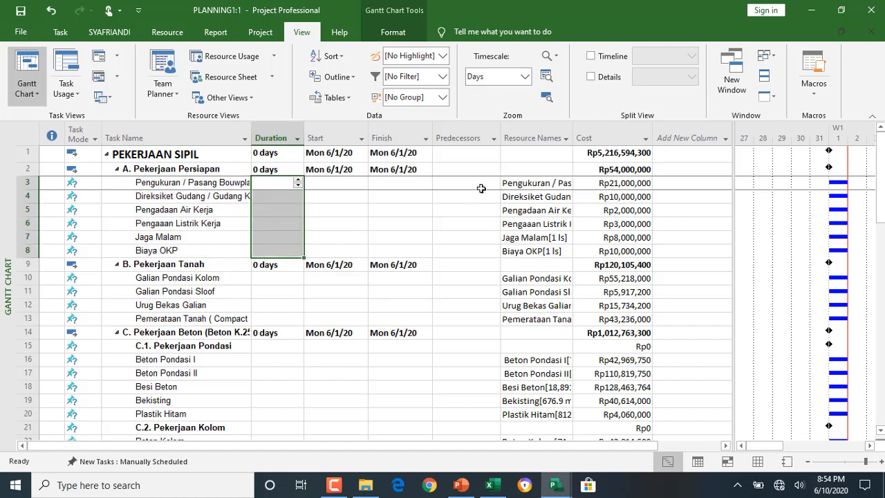
drag(479, 184, 474, 346)
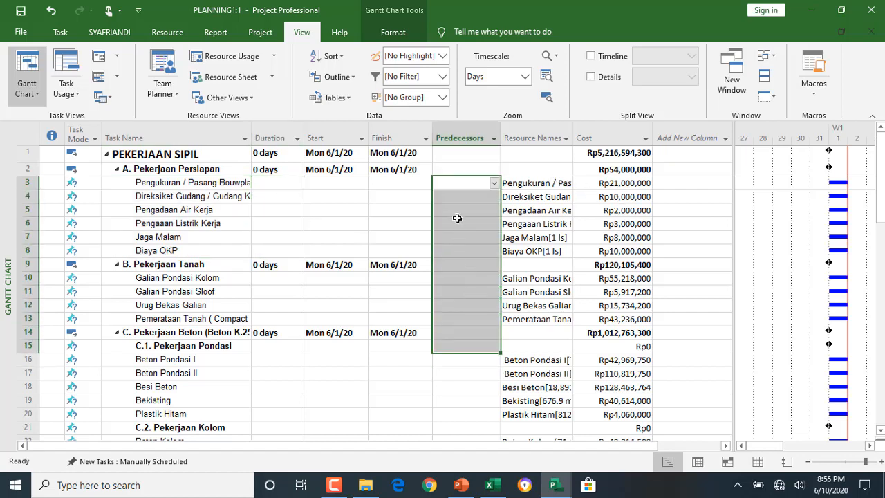
click(460, 223)
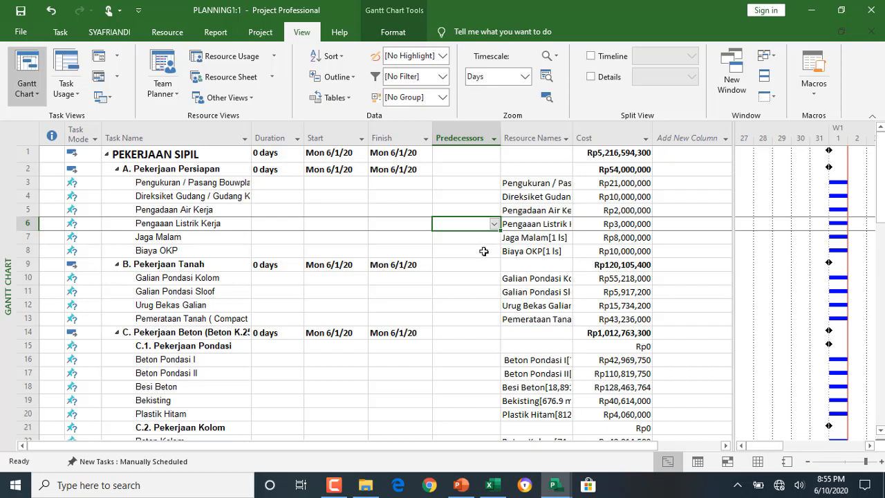
drag(269, 183, 309, 245)
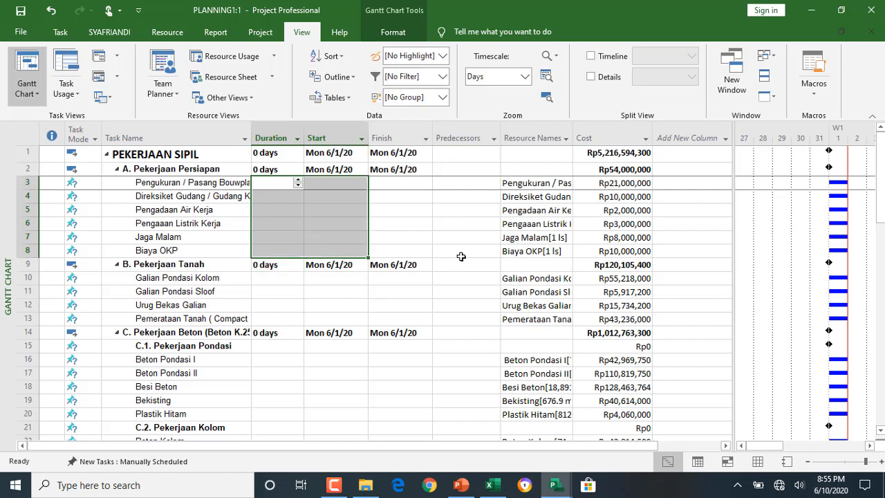
drag(461, 257, 266, 183)
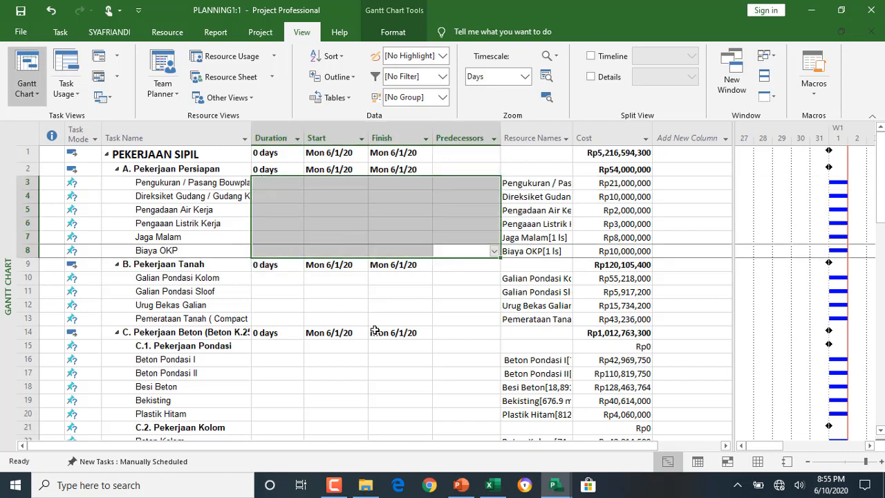
Switch to File Explorer and open the PLANNING4 project from the JADWALdan PROGRESS folder.
click(365, 484)
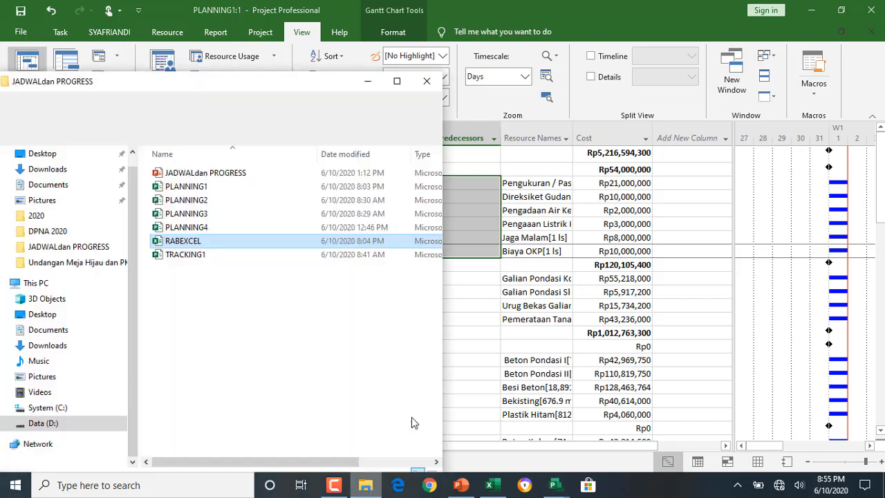
click(211, 226)
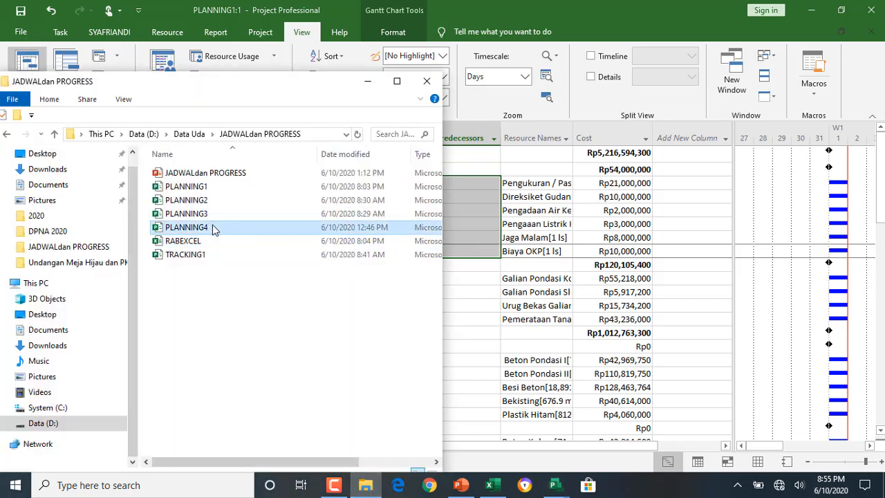
double_click(213, 227)
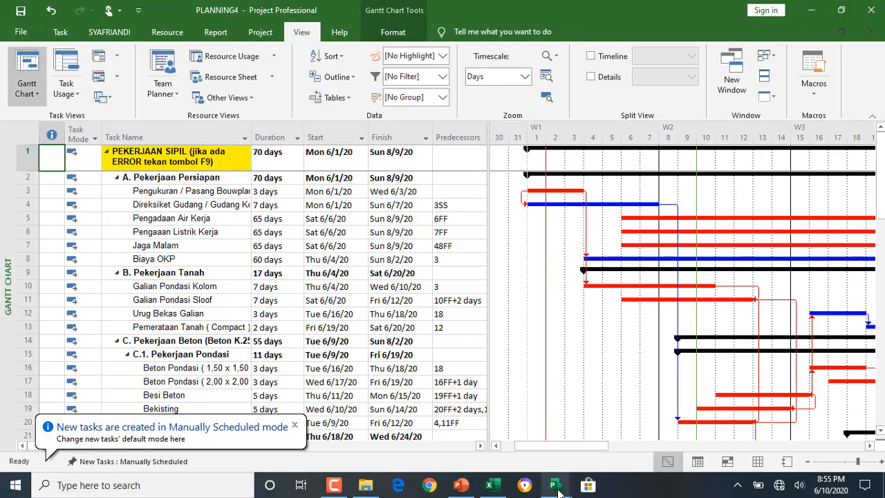
Close the second PLANNING1 window and the PLANNING1 project without saving the changes, leaving PLANNING4 open.
mouse_move(559, 490)
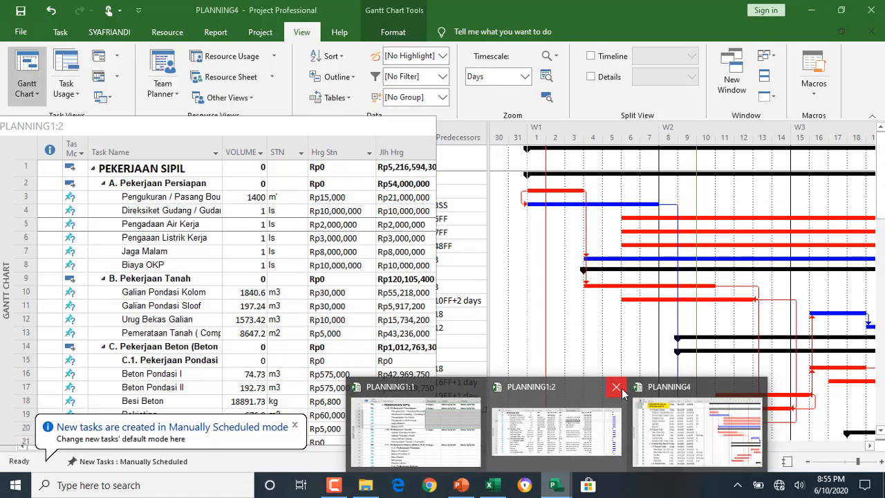
click(618, 389)
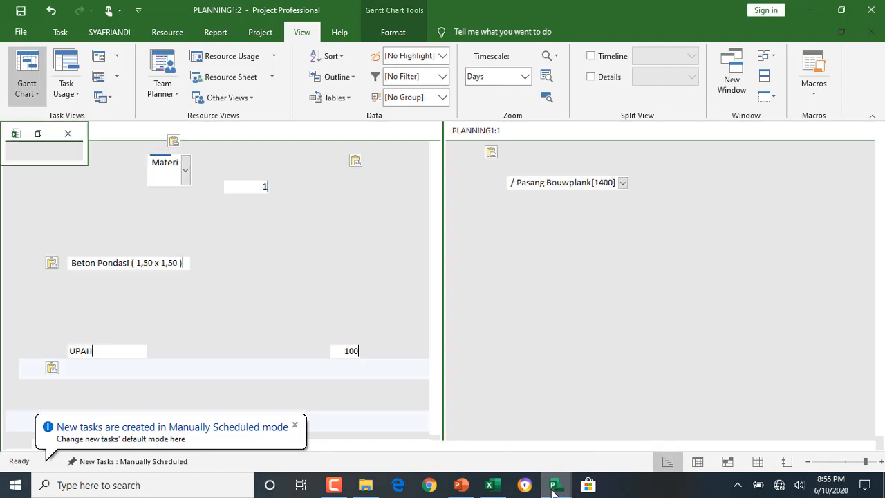
mouse_move(553, 489)
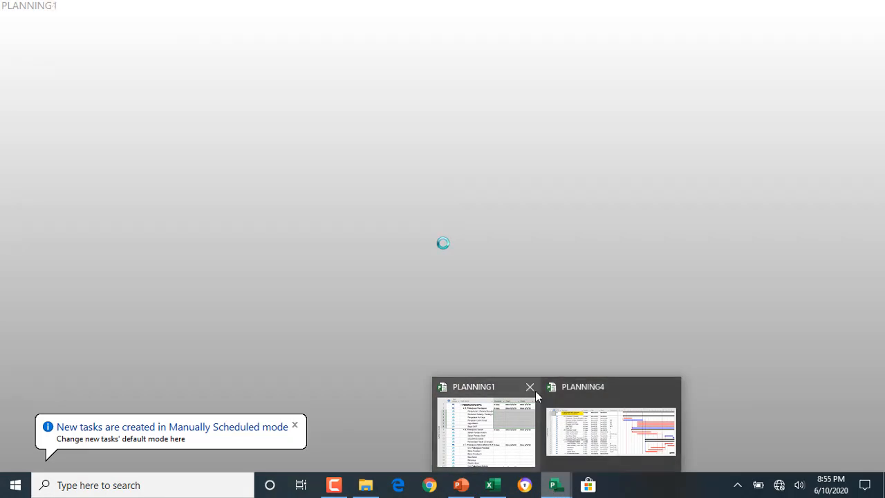
click(530, 387)
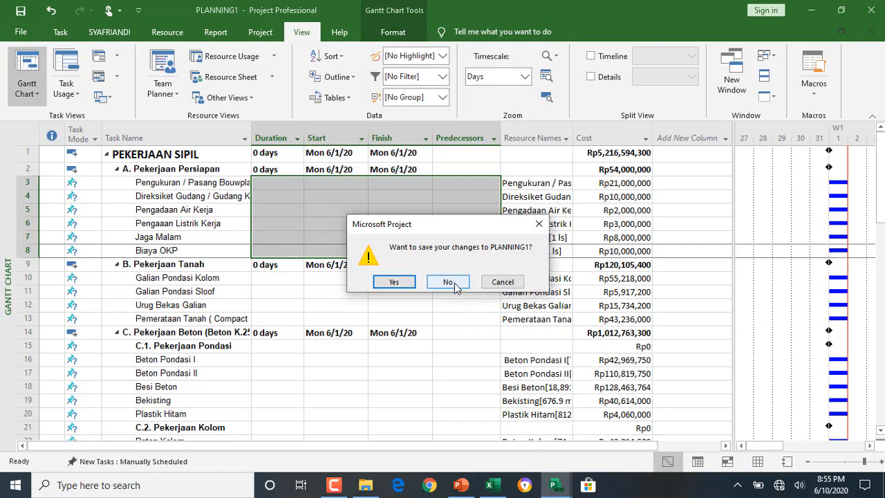
click(448, 282)
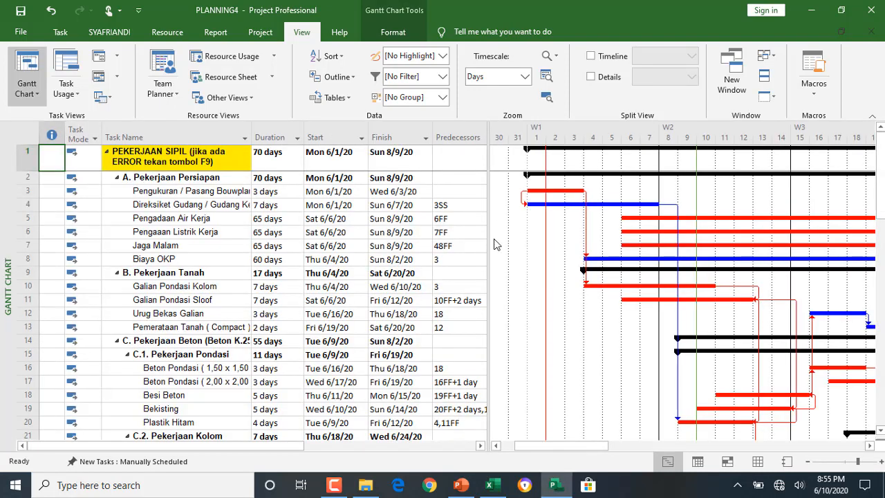
Adjust the divider between table and chart and examine the task durations from Pengukuran / Pasang Bouwplank down to Besi Beton.
drag(487, 239, 582, 295)
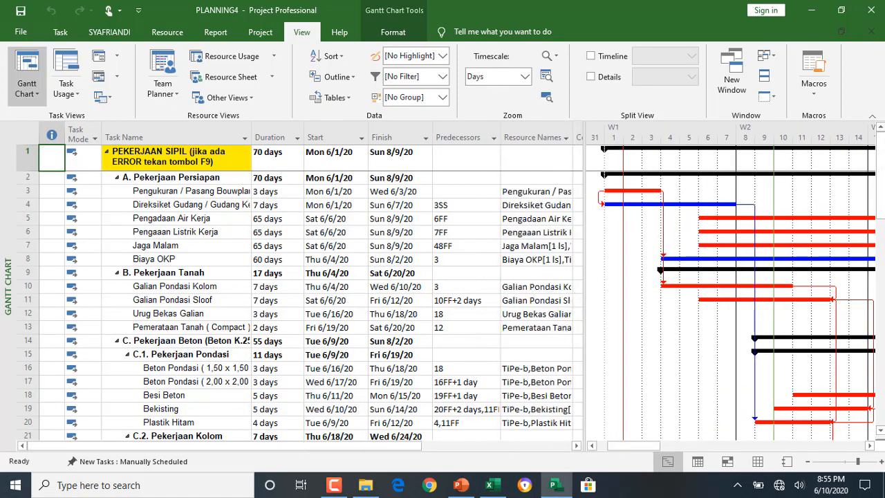
drag(586, 247, 515, 349)
drag(275, 195, 276, 247)
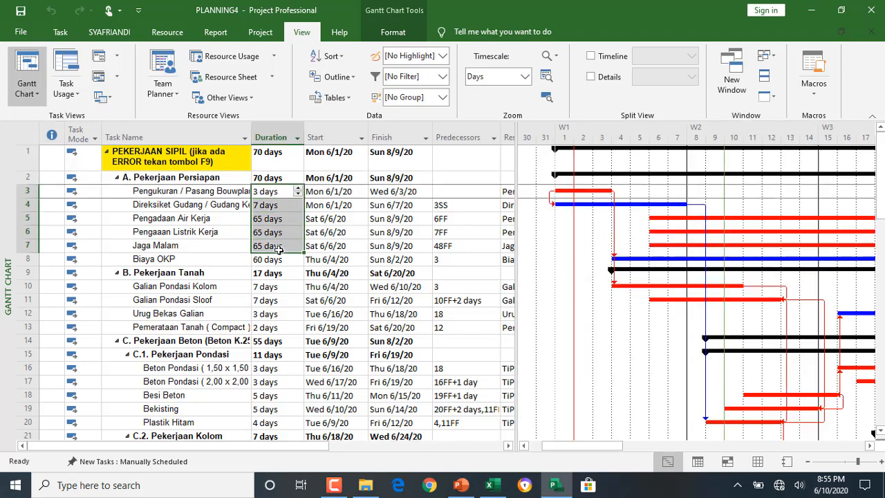
drag(273, 286, 280, 394)
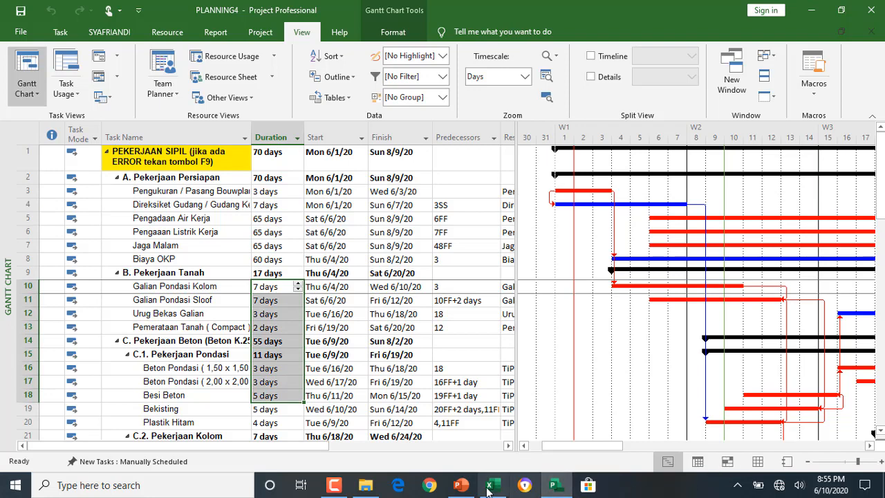
click(339, 488)
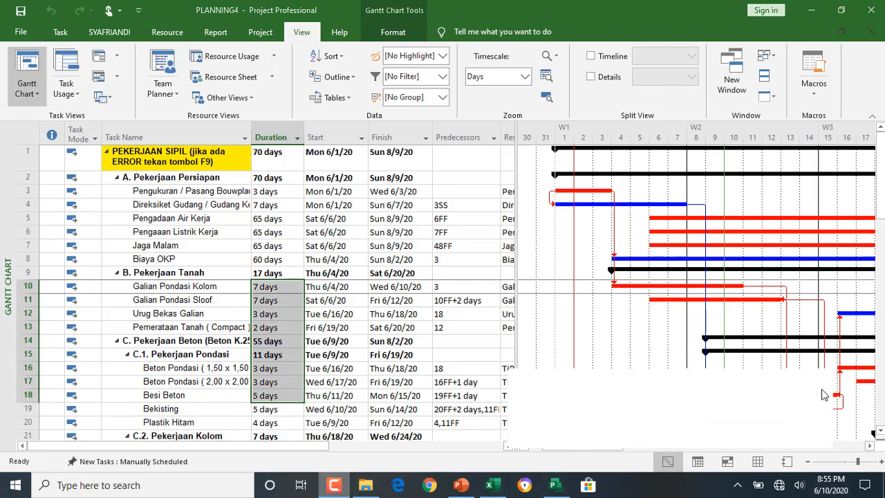
click(821, 423)
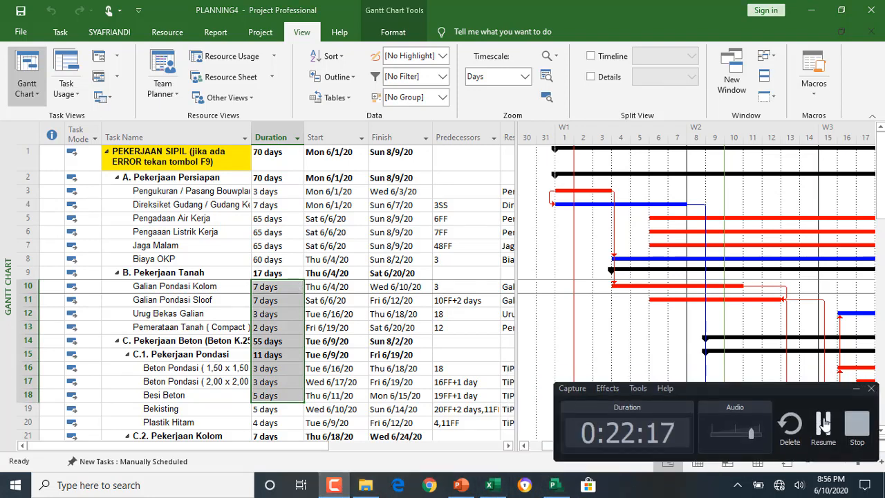
click(821, 423)
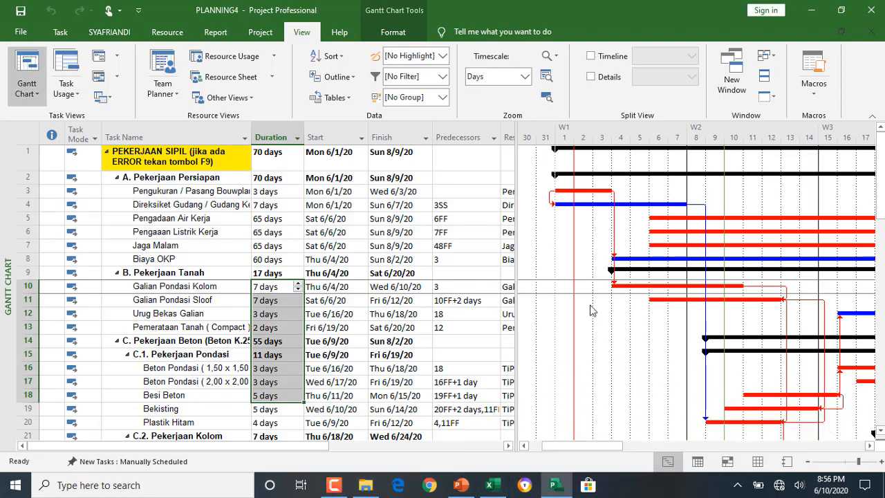
Examine the Duration and Predecessors columns and the Gantt bars from A. Pekerjaan Persiapan down to D.1. Pekerjaan Dinding.
drag(272, 188, 287, 373)
drag(461, 205, 456, 369)
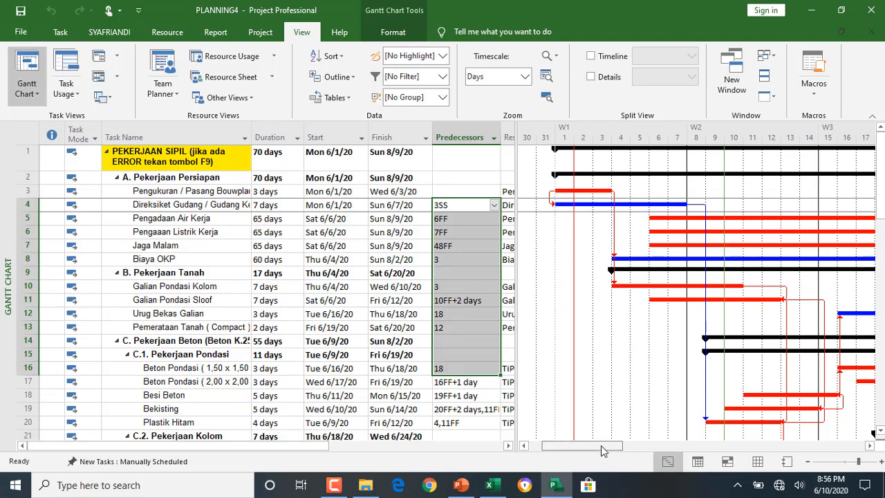
drag(601, 445, 845, 441)
scroll(676, 320, down, 5)
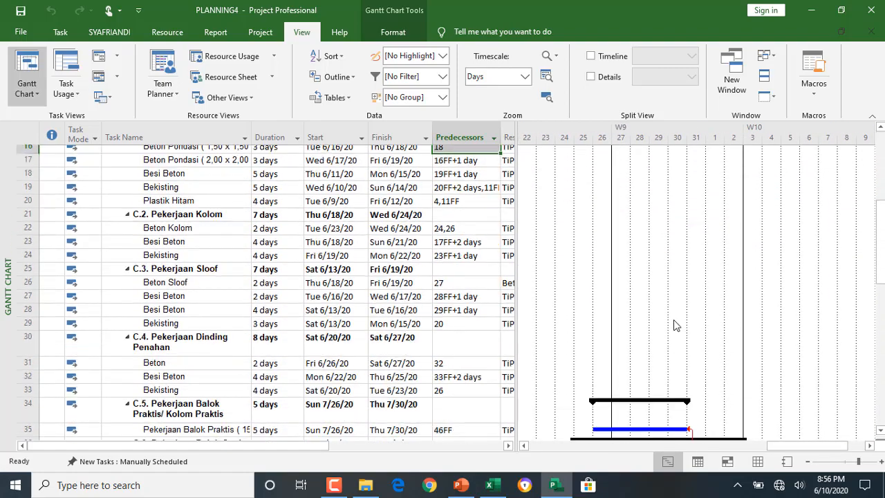
scroll(675, 322, down, 4)
drag(760, 446, 653, 464)
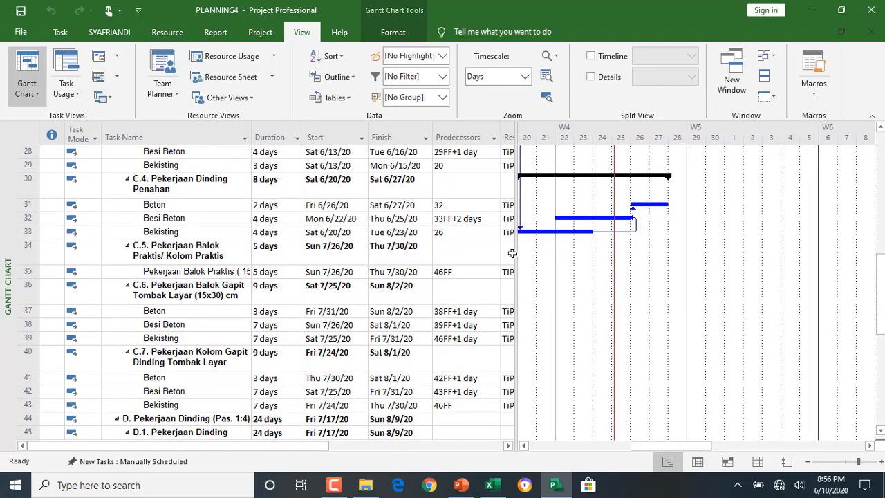
drag(512, 253, 580, 312)
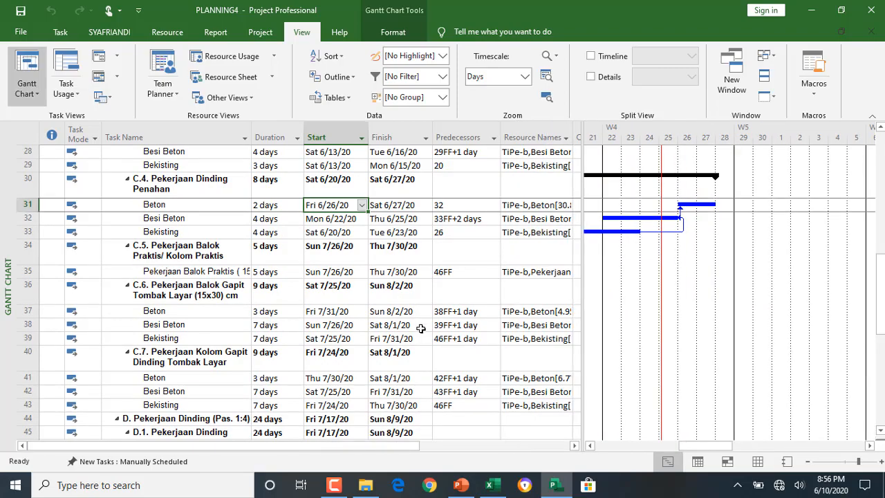
scroll(421, 329, up, 9)
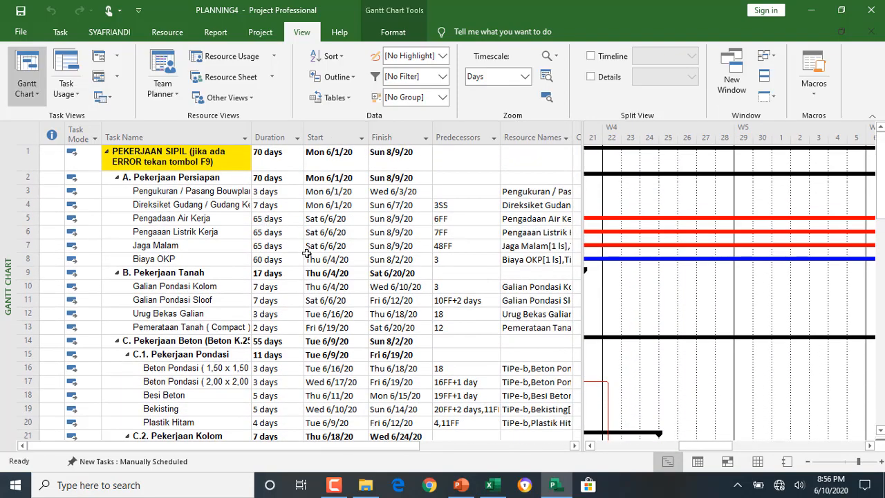
drag(258, 206, 280, 251)
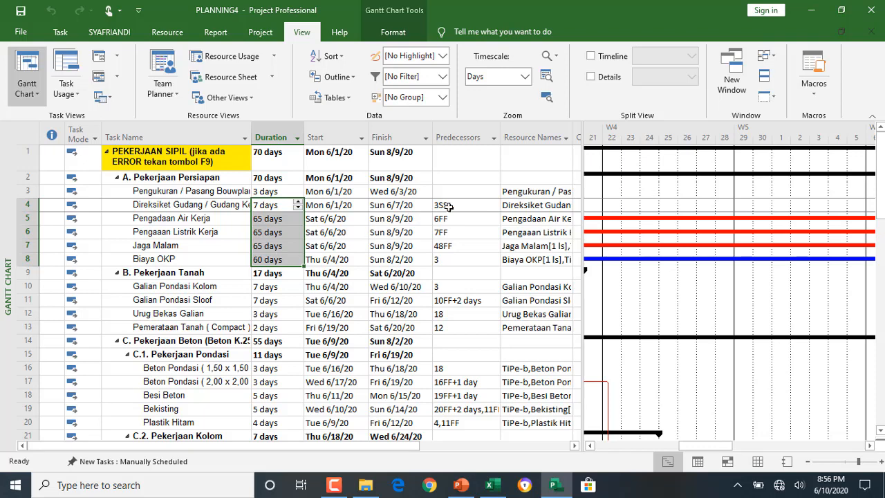
drag(445, 206, 455, 253)
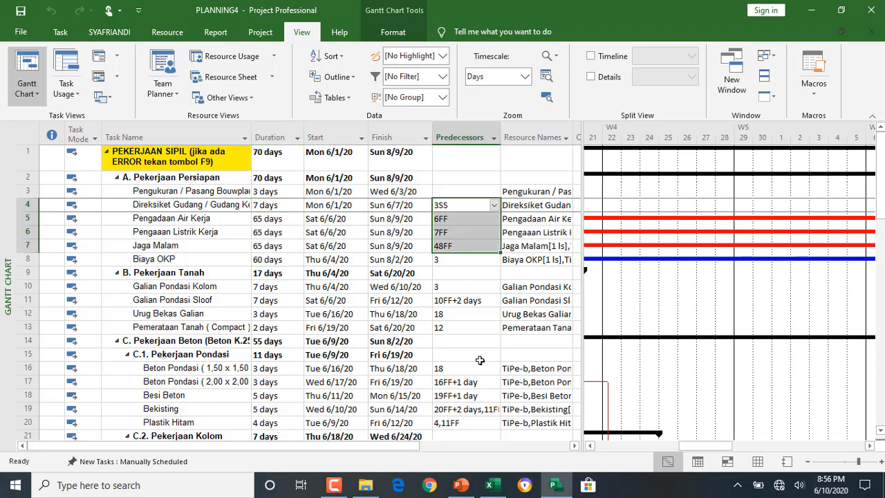
Widen the table to show the Cost column and examine the costs from PEKERJAAN SIPIL down to Bekisting under C.1. Pekerjaan Pondasi.
drag(695, 446, 628, 461)
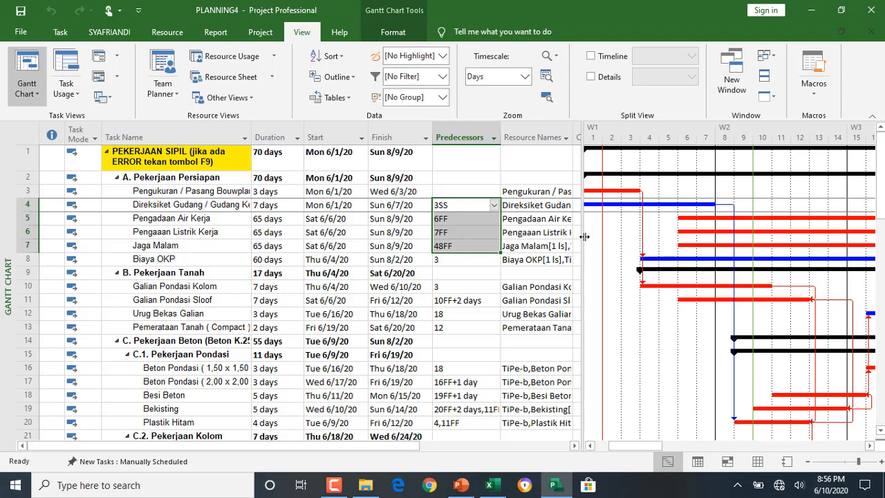
drag(584, 236, 627, 194)
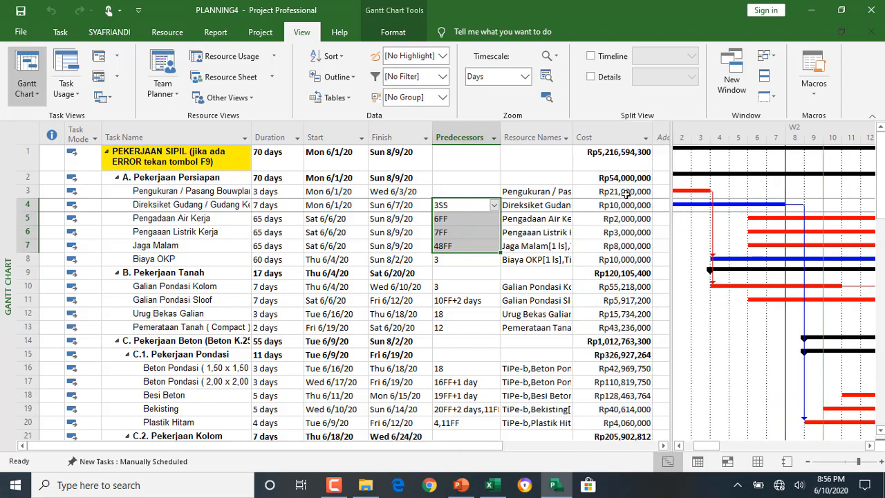
drag(607, 156, 611, 408)
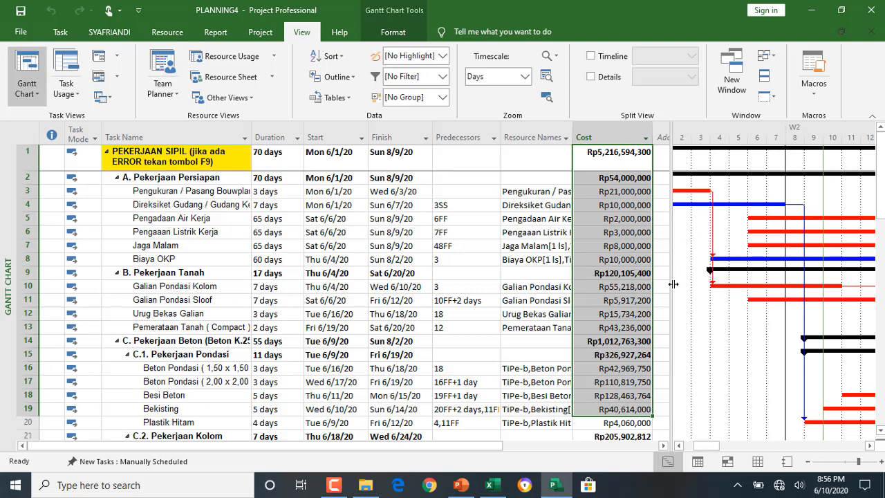
Widen the Gantt chart beside the task table, and open the Cash Flow cost report.
drag(673, 283, 449, 316)
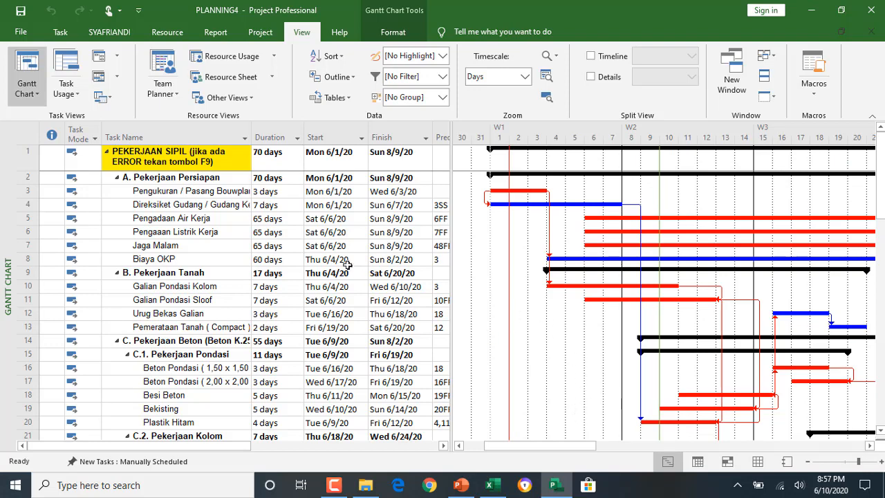
click(222, 33)
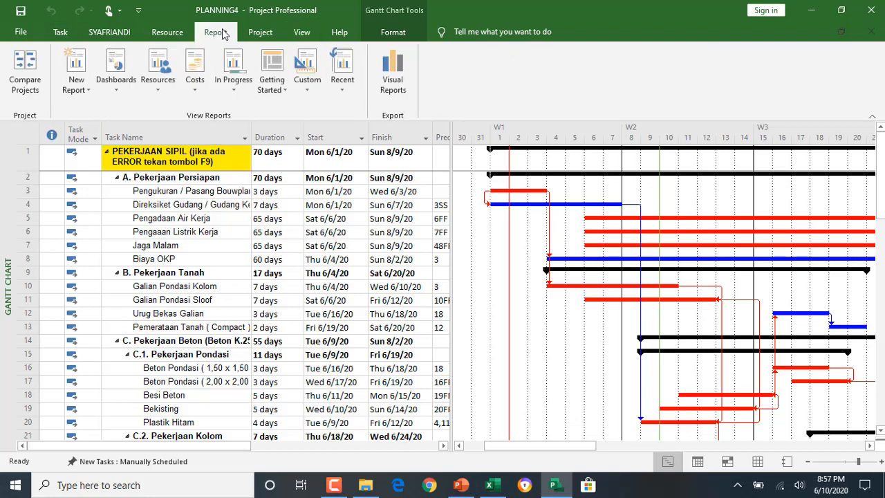
click(199, 94)
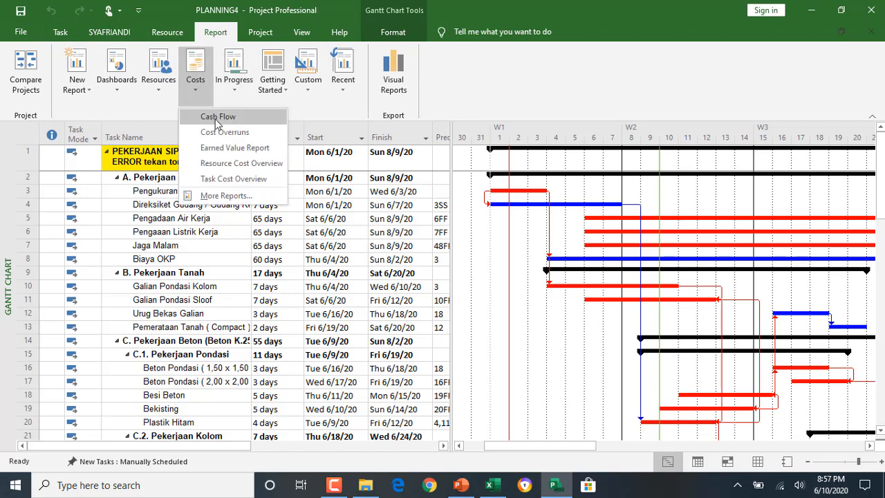
click(217, 117)
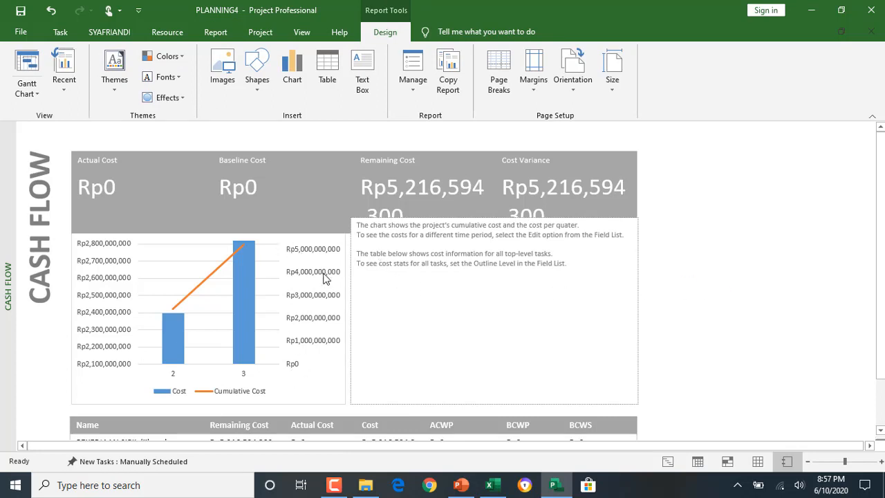
Cut the explanatory text box beside the chart out of the Cash Flow report.
click(377, 223)
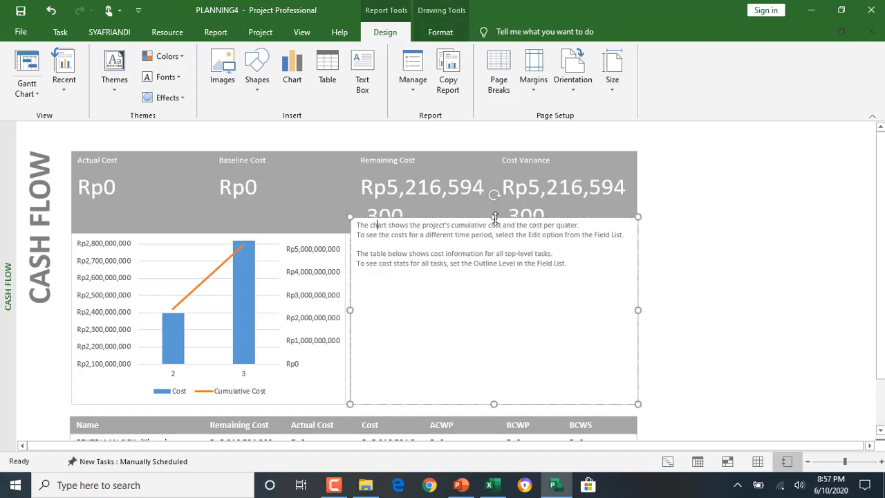
drag(494, 217, 494, 218)
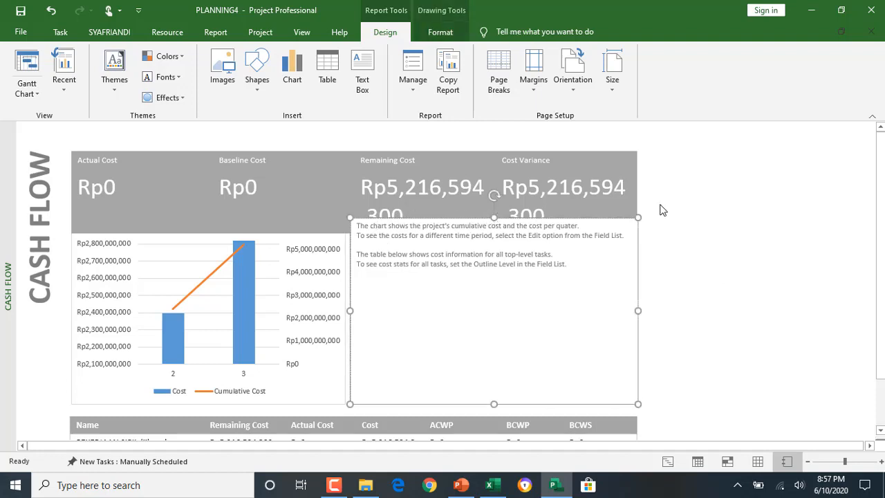
right_click(635, 216)
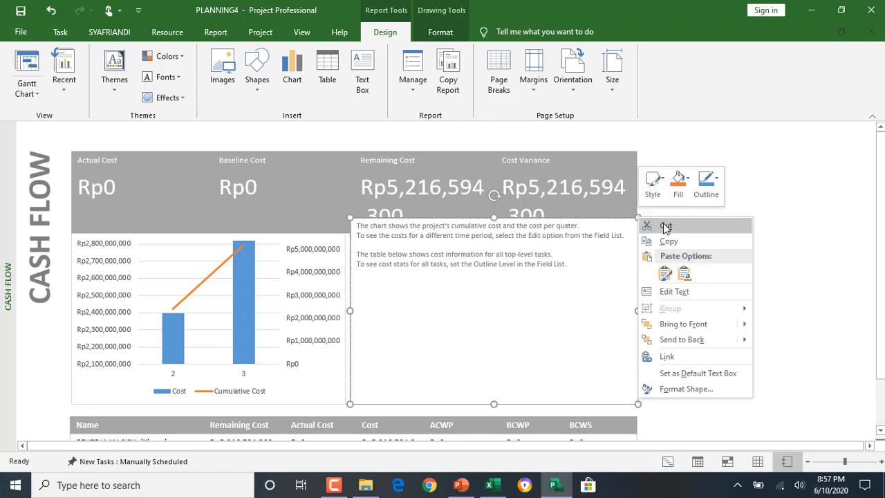
click(663, 225)
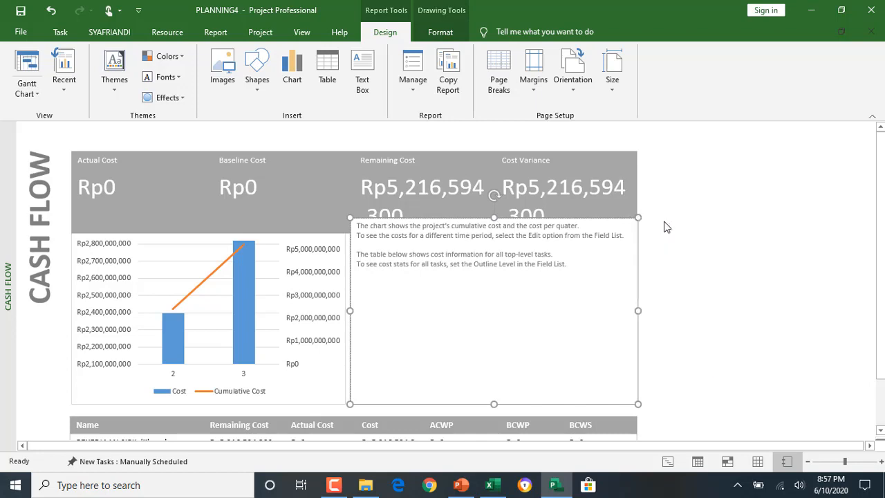
Cut the cost summary table above the chart and the task cost table below it from the report.
click(635, 156)
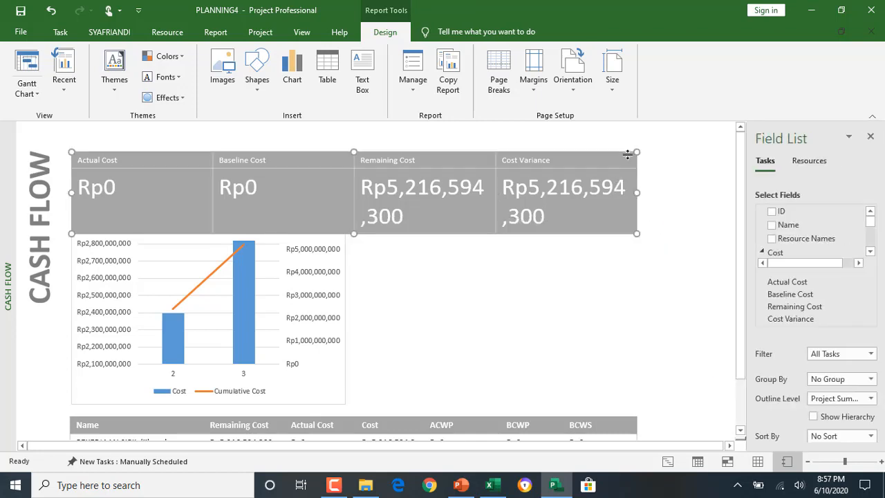
right_click(638, 151)
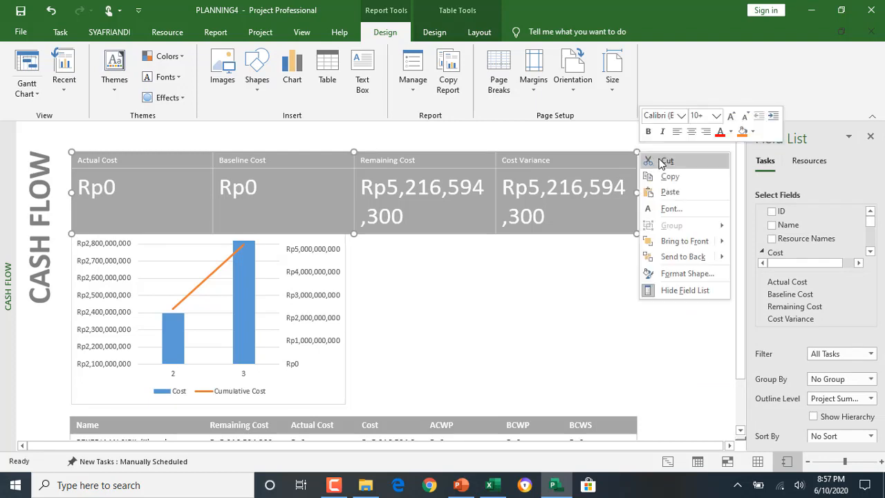
click(662, 159)
scroll(522, 340, down, 1)
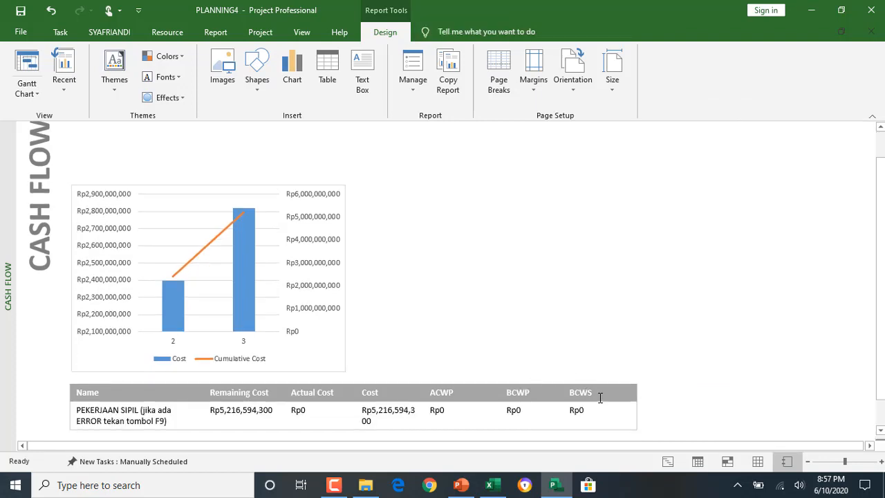
click(637, 385)
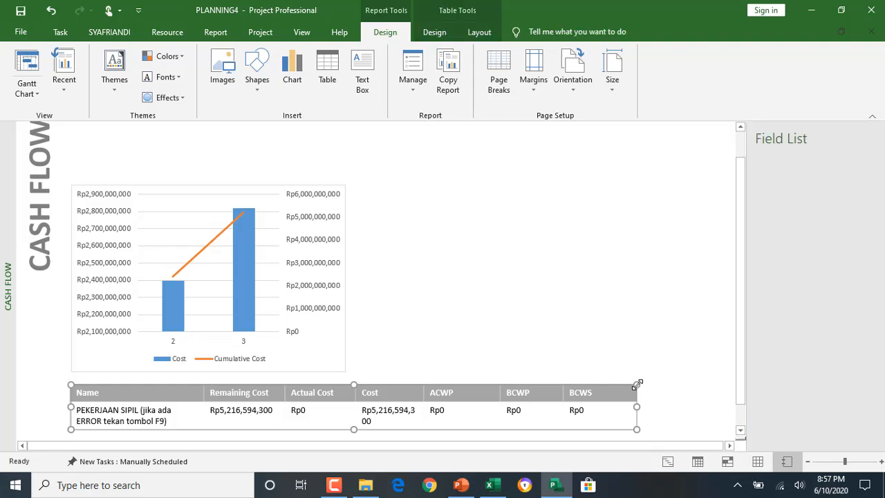
right_click(636, 384)
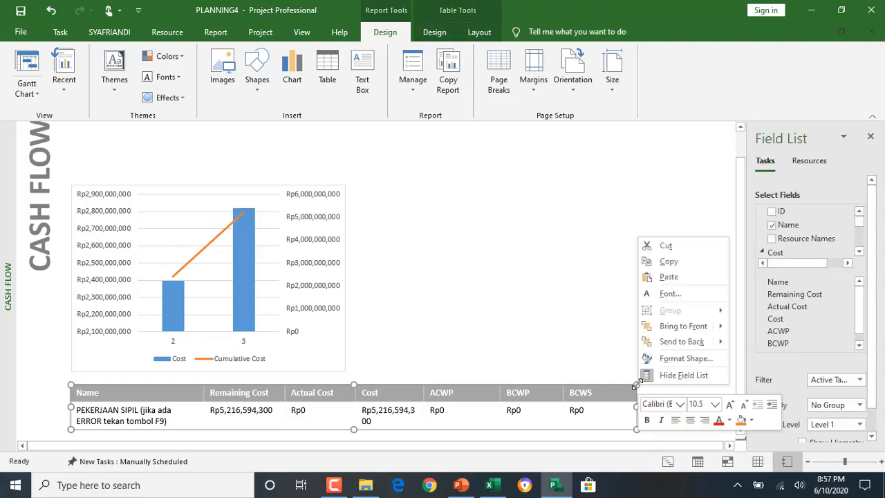
click(665, 246)
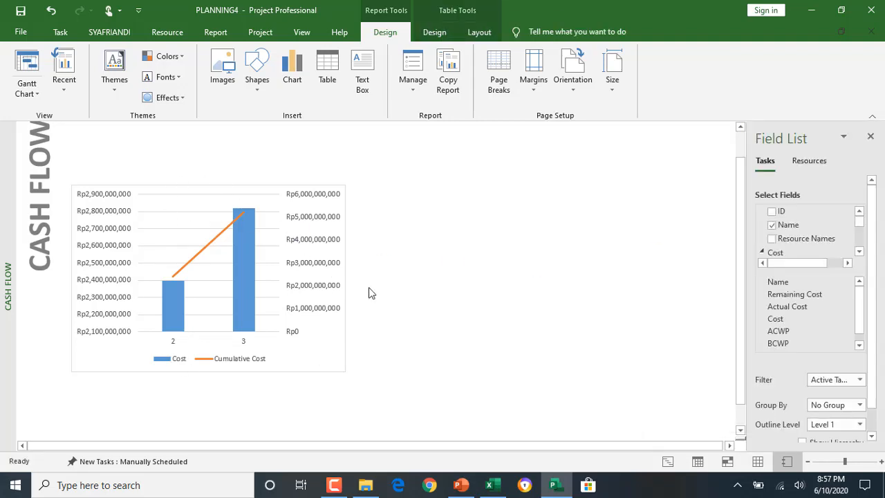
Enlarge the cost chart in width and height so it fills the space freed in the report.
click(343, 188)
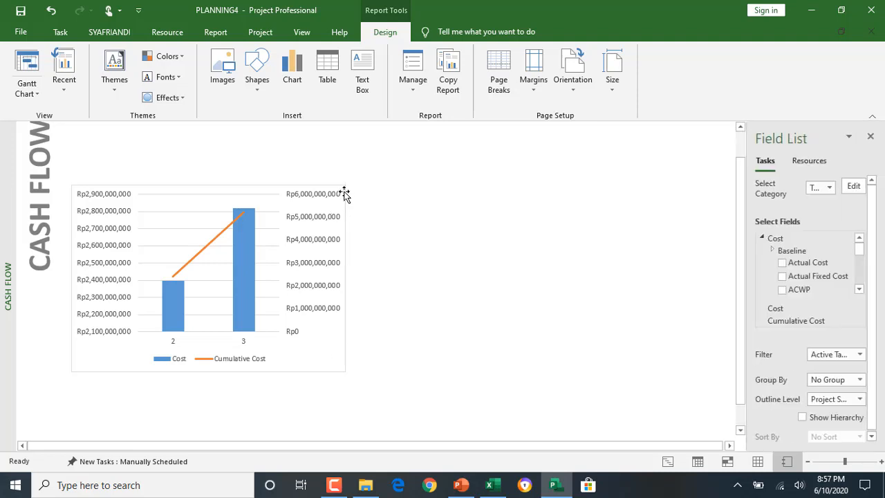
drag(344, 187, 653, 135)
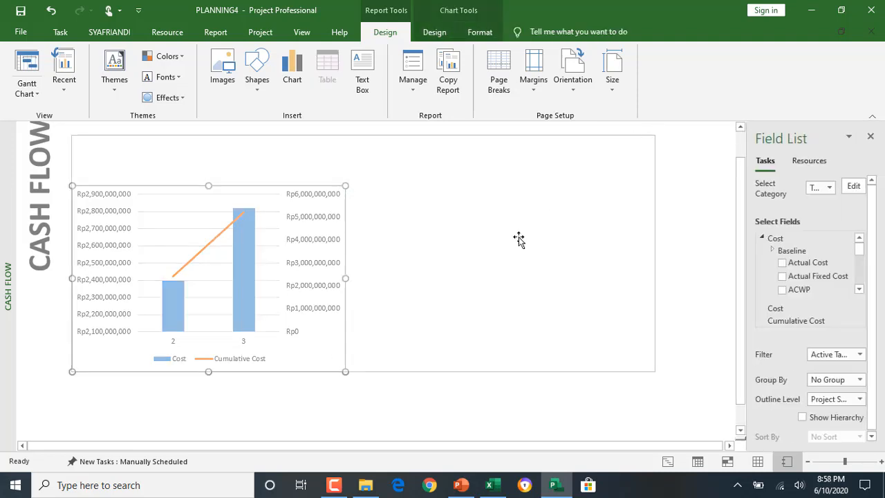
drag(364, 373, 354, 418)
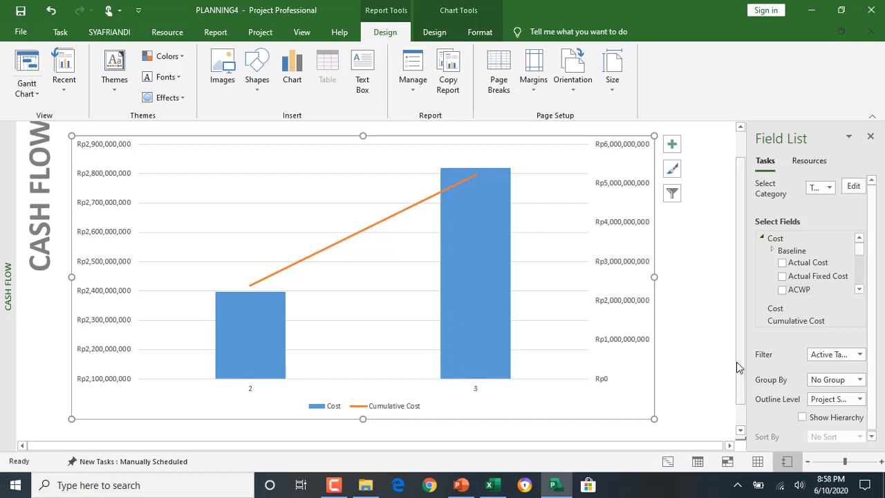
Hide the chart's Field List and show it again.
right_click(642, 356)
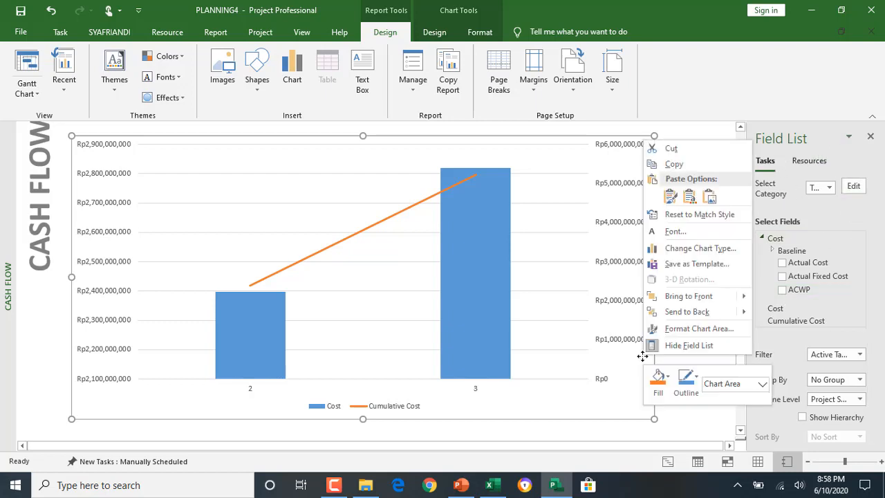
click(678, 344)
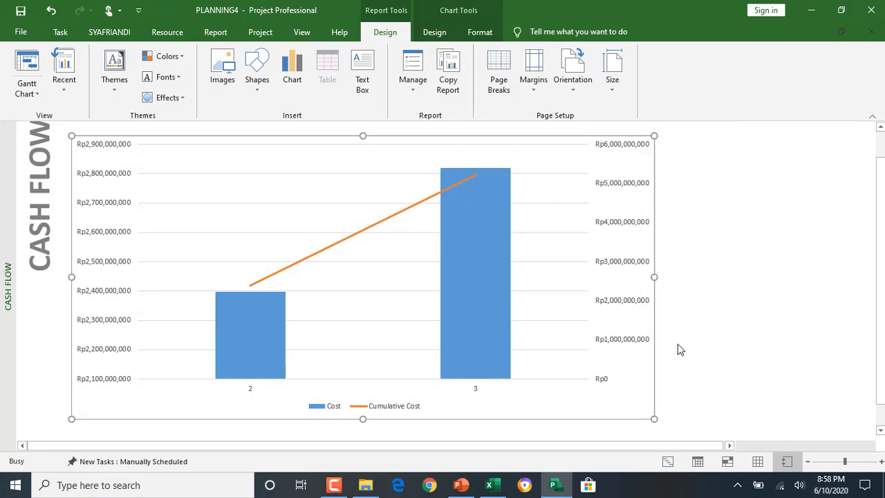
right_click(637, 365)
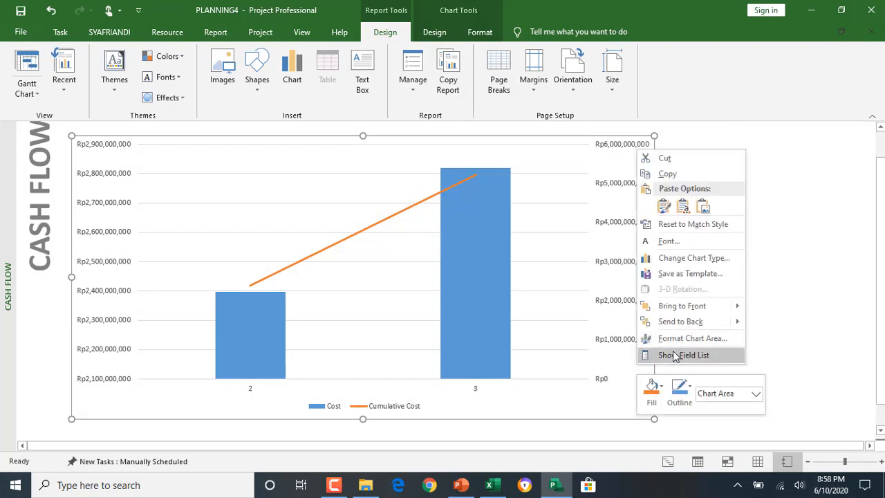
click(676, 355)
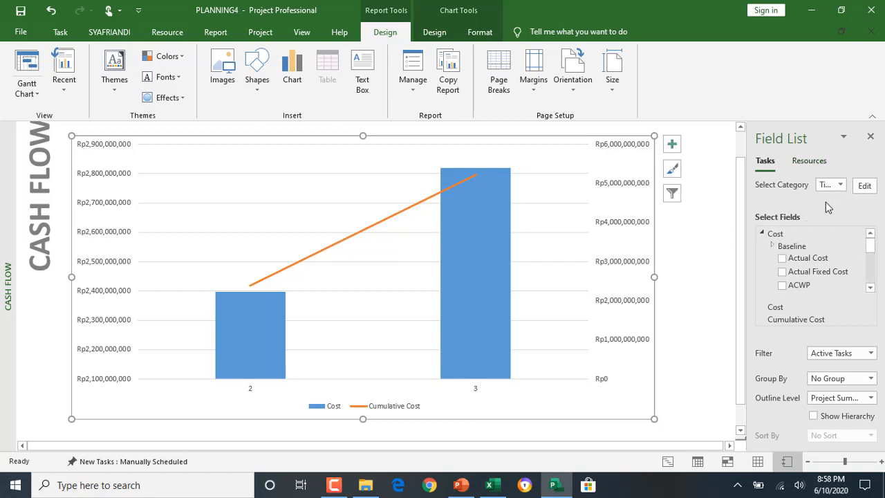
Set the chart's timescale units to Weeks.
click(866, 187)
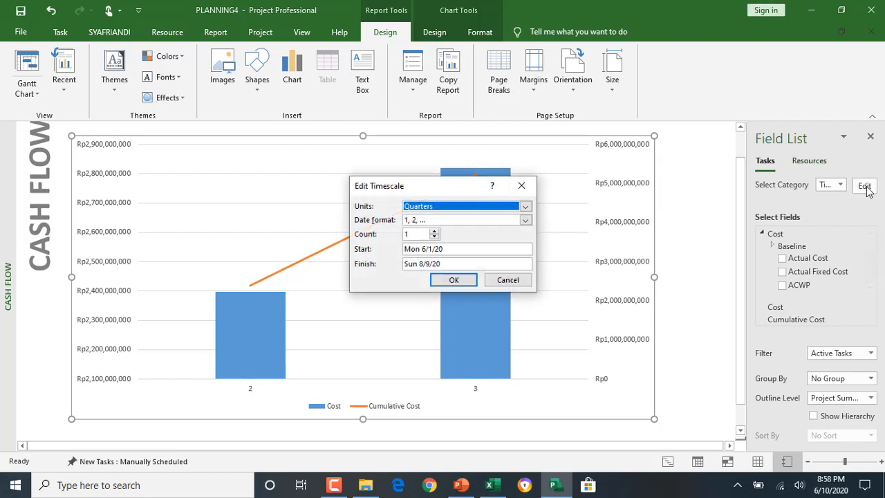
click(418, 208)
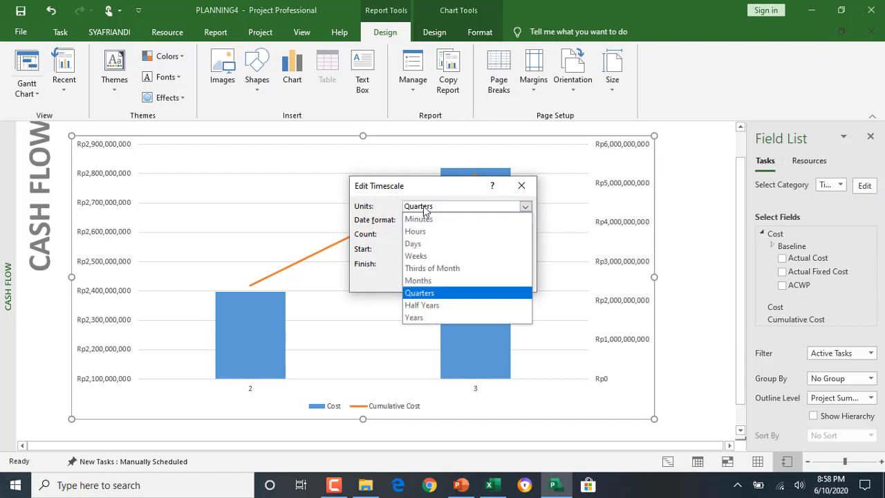
click(444, 256)
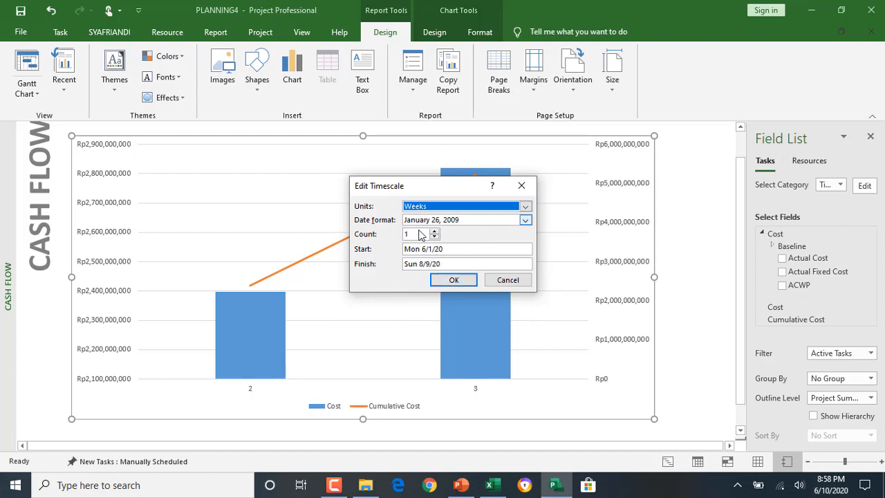
click(454, 280)
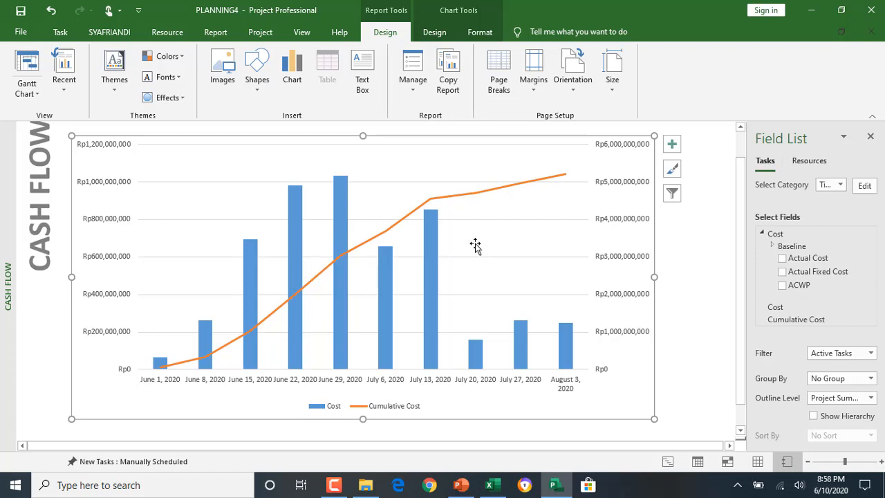
Remove the Cost field from the chart, keeping only Cumulative Cost, and delete the chart title.
click(778, 306)
click(823, 345)
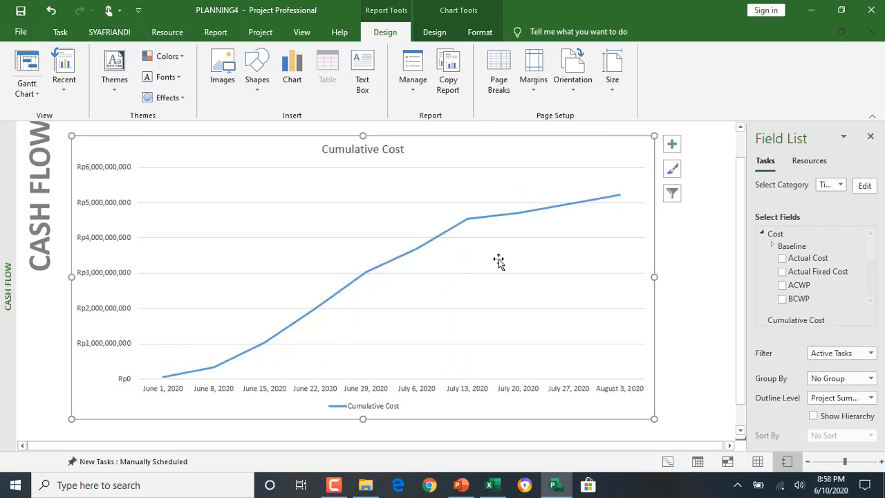
click(371, 150)
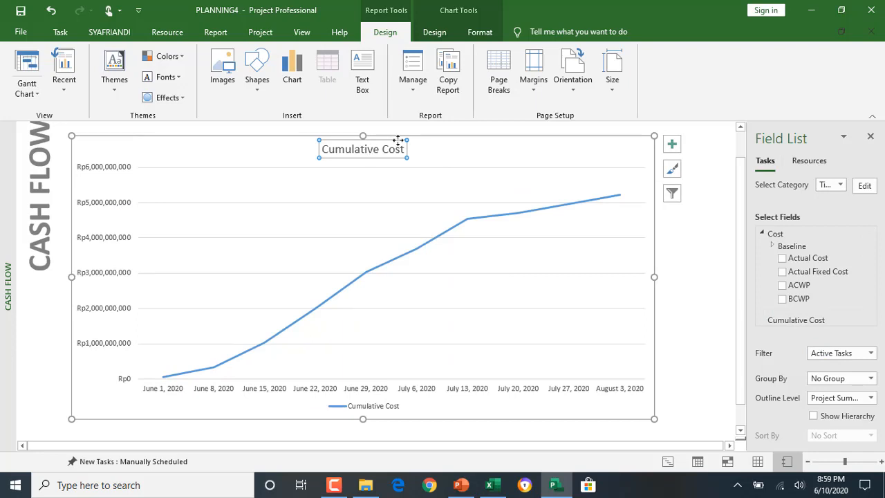
key(Delete)
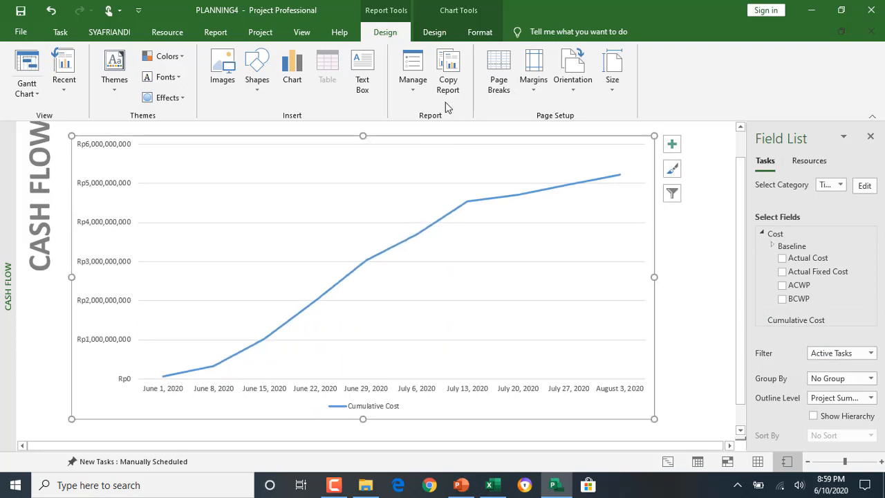
Try the drop-line, plain light-gridline and hatched-background chart styles on the cumulative cost chart.
click(435, 33)
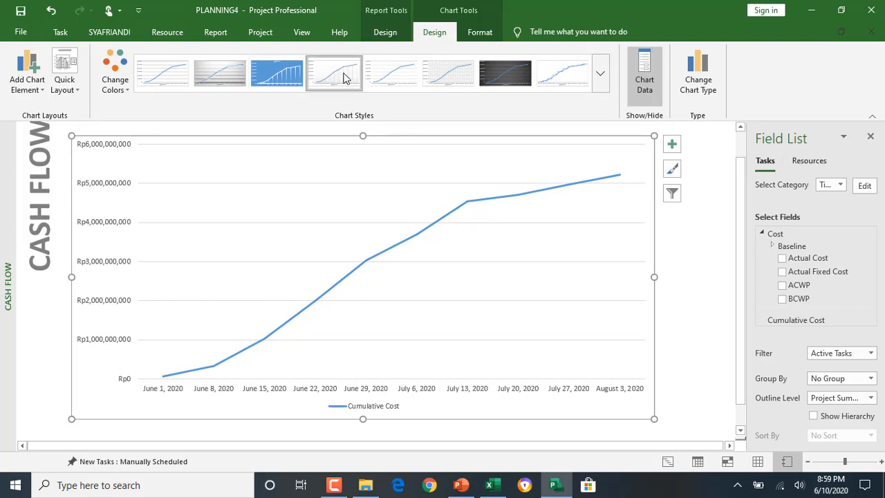
click(345, 78)
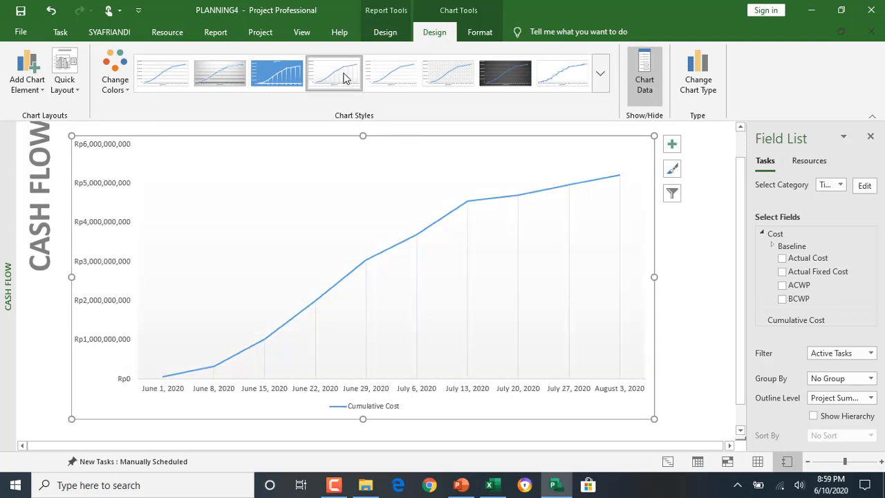
click(396, 85)
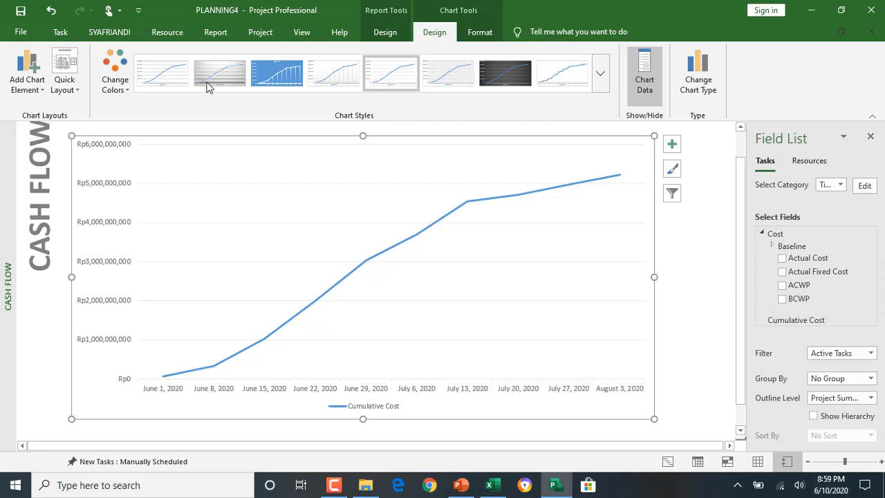
click(454, 78)
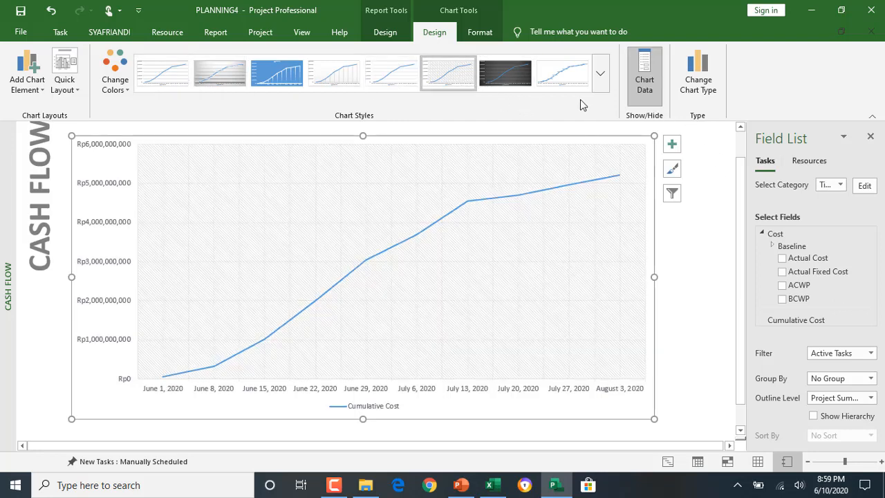
Apply the white chart style with a double-line curve and the legend above the plot.
click(672, 170)
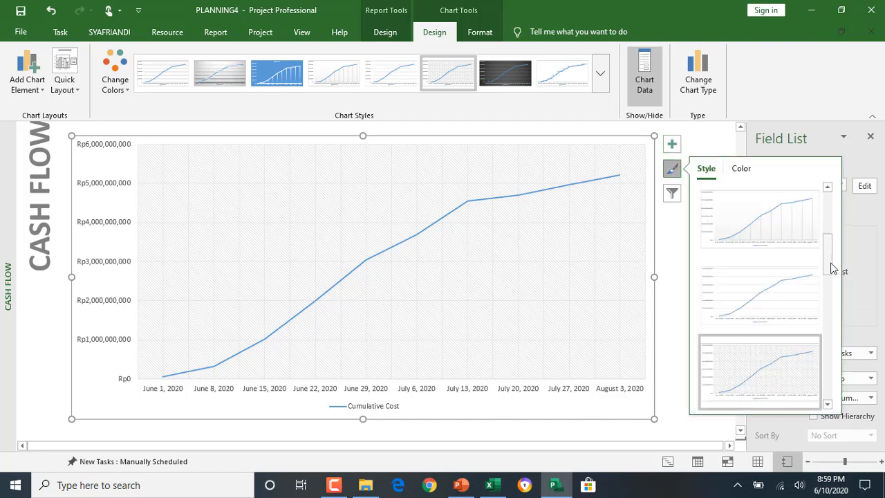
scroll(831, 281, down, 1)
scroll(831, 282, down, 1)
drag(831, 294, 838, 350)
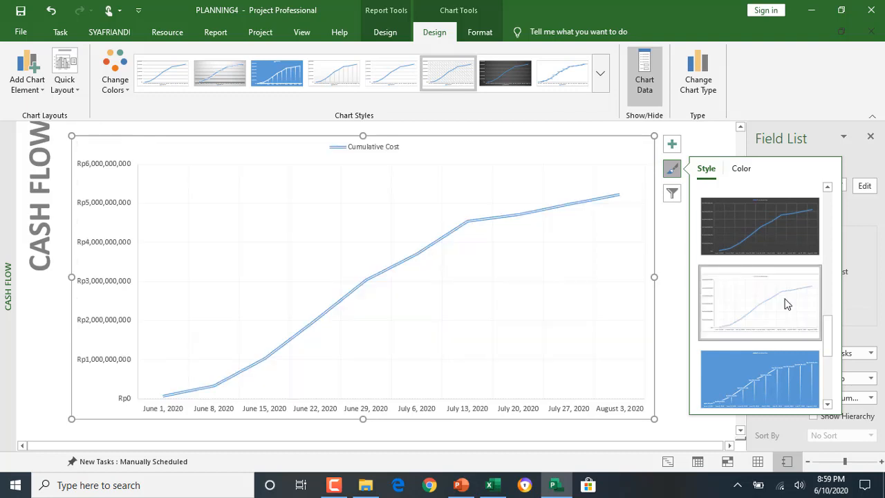
click(785, 303)
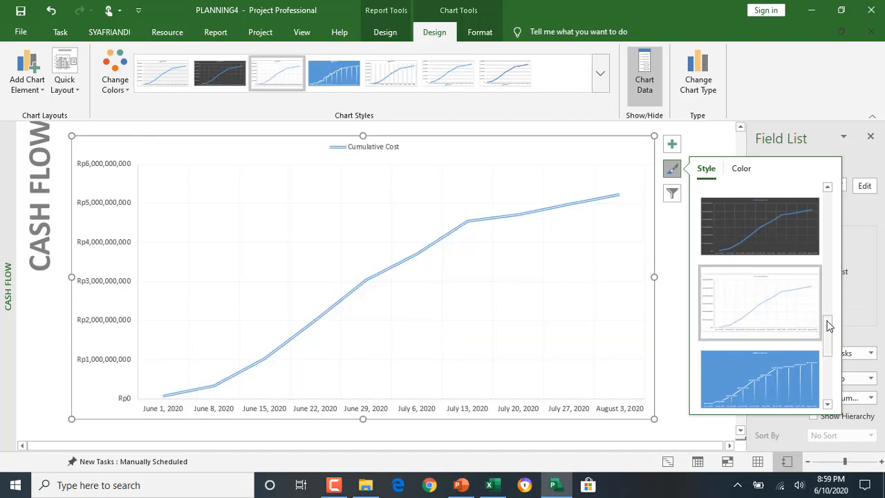
Apply the chart style with diamond markers, vertical gridlines and uppercase date labels to the cumulative cost chart.
drag(827, 325, 835, 357)
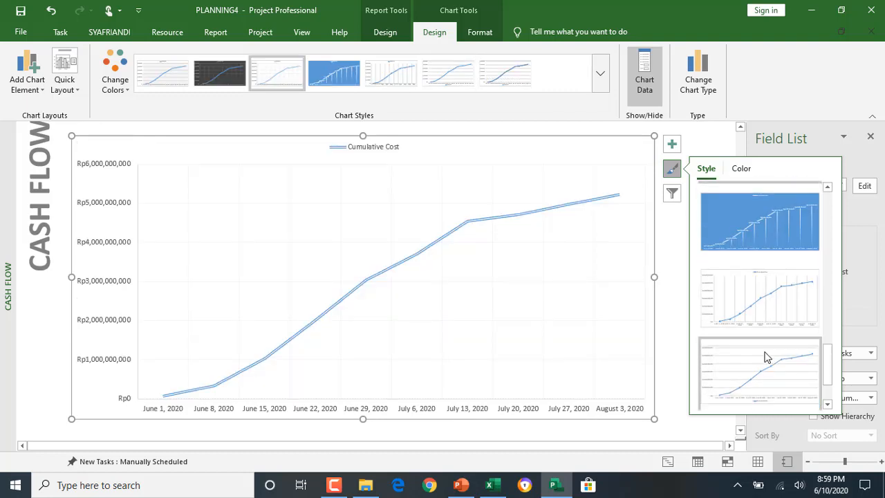
click(767, 304)
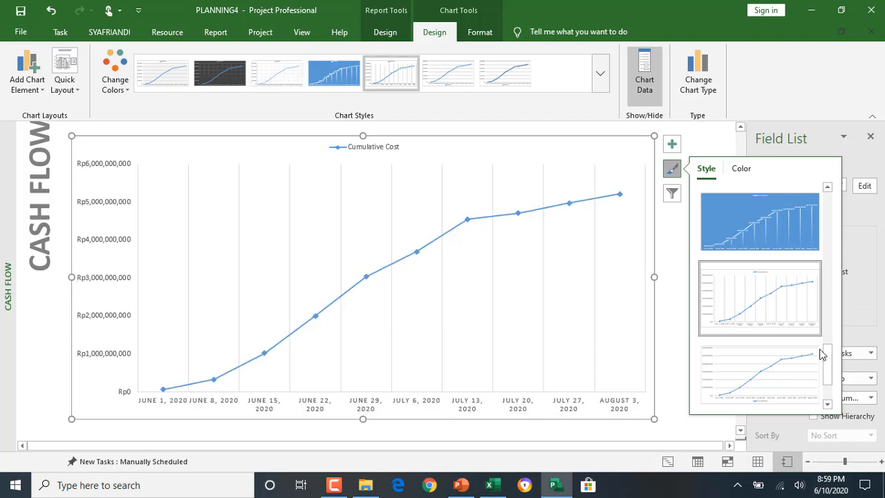
click(709, 140)
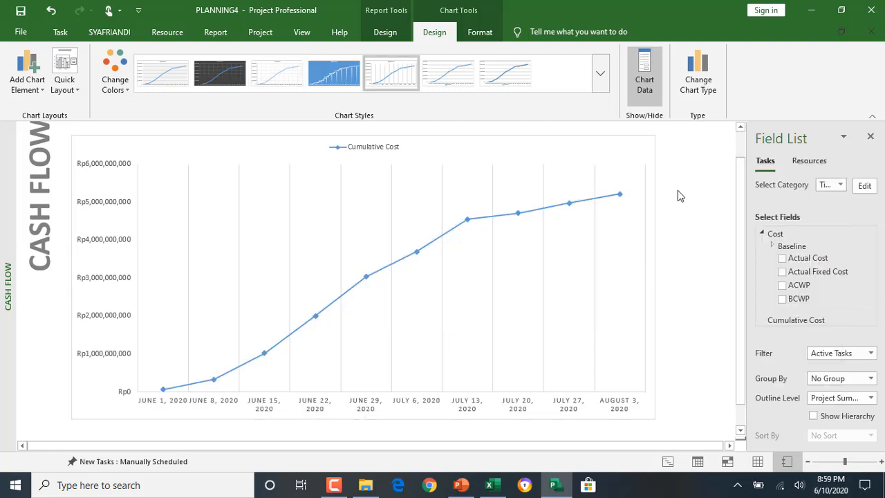
Add primary major horizontal and primary minor vertical gridlines to the chart, leaving minor horizontal gridlines off.
click(636, 209)
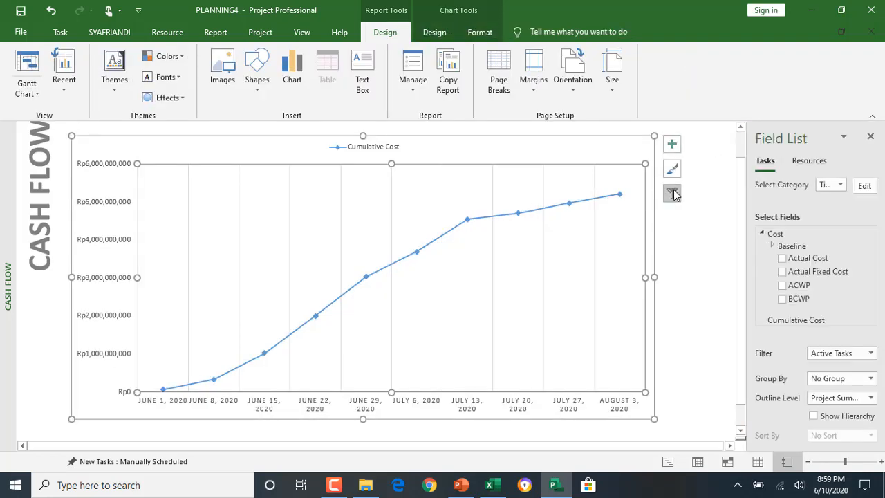
click(671, 144)
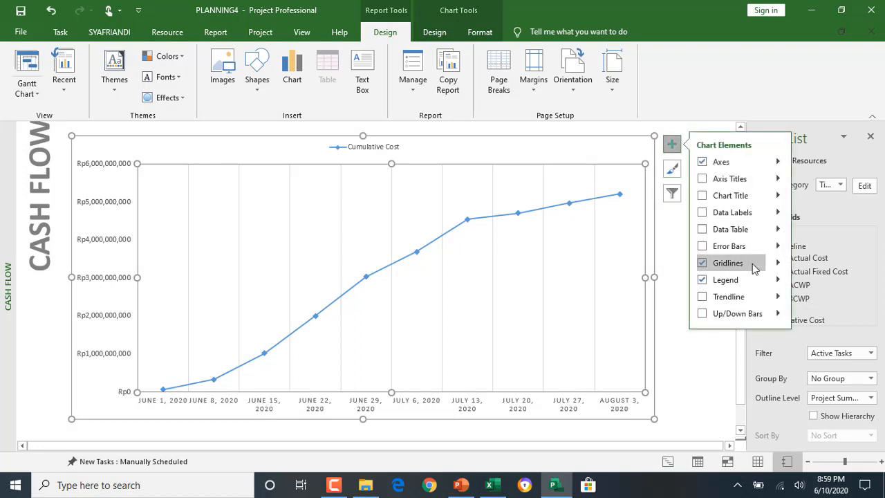
click(775, 263)
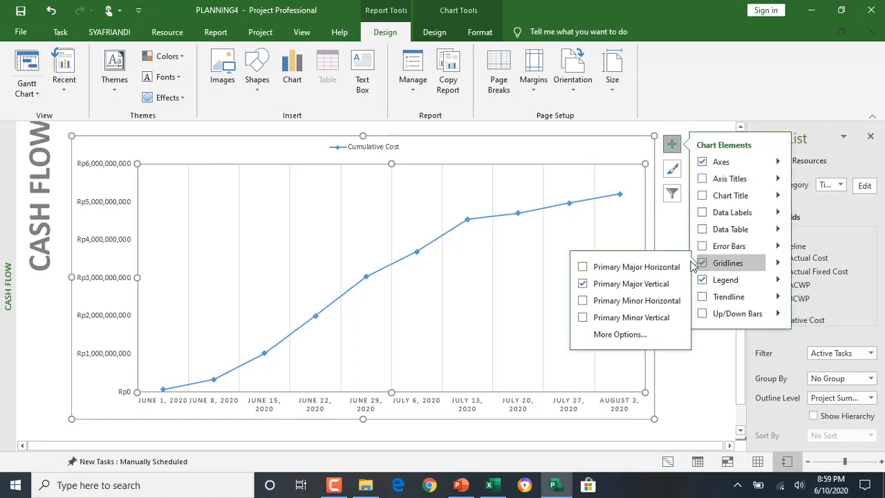
click(630, 268)
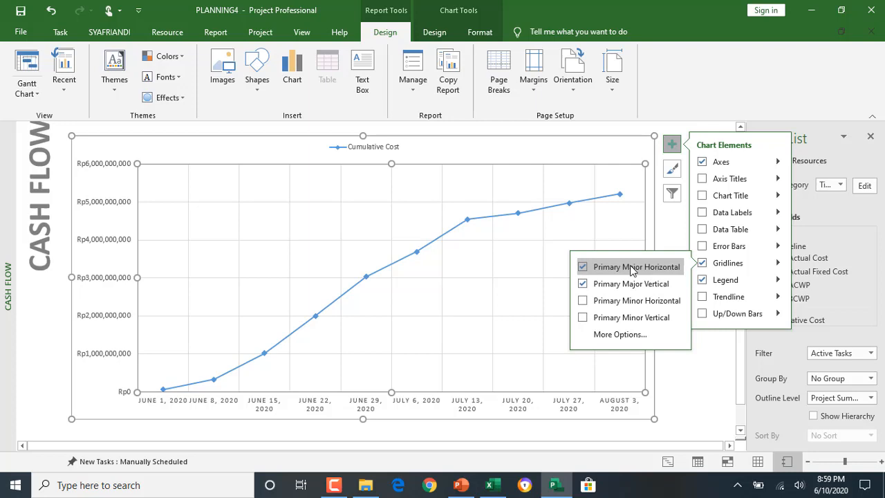
click(605, 300)
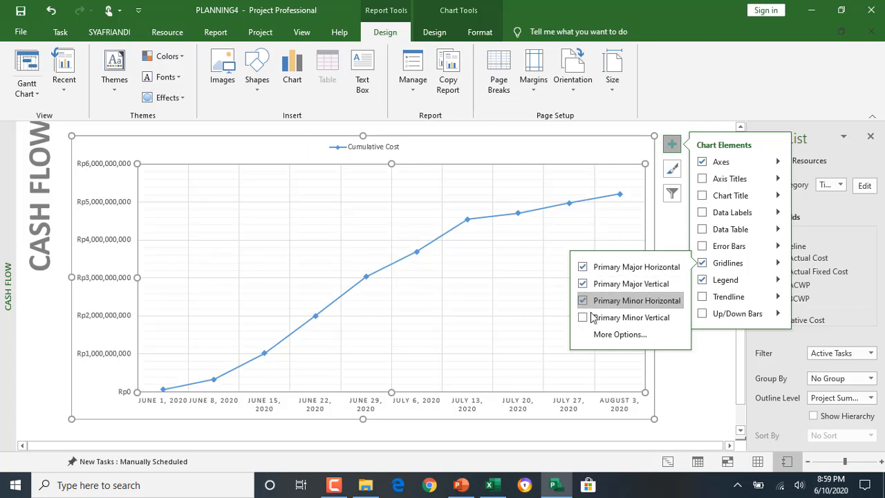
click(593, 318)
click(593, 302)
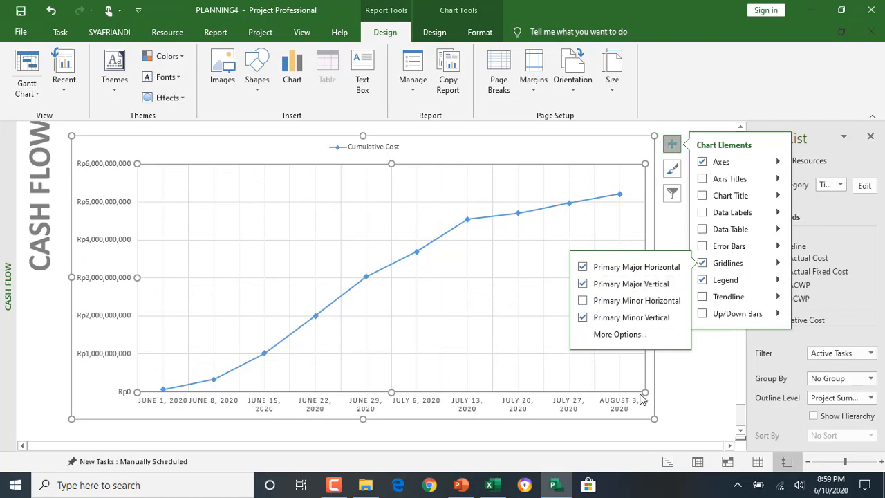
click(695, 401)
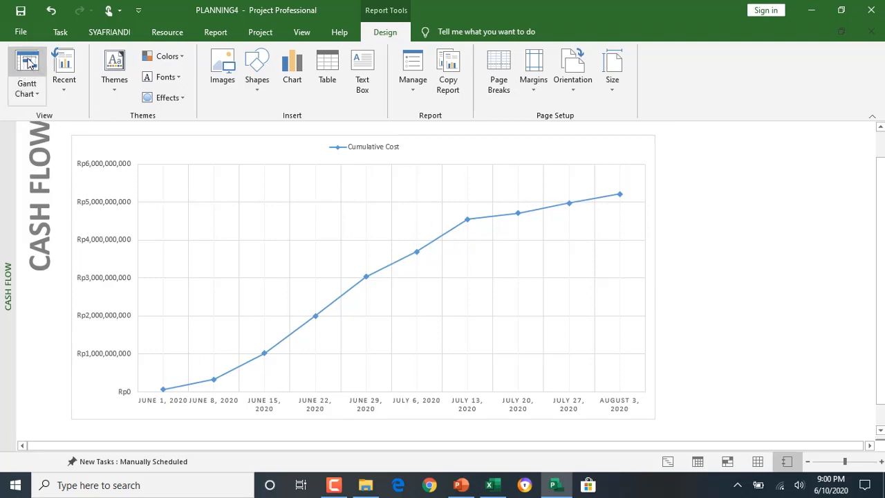
Switch to the Gantt Chart view and widen the task table to check the Resource Names and Cost columns.
click(27, 66)
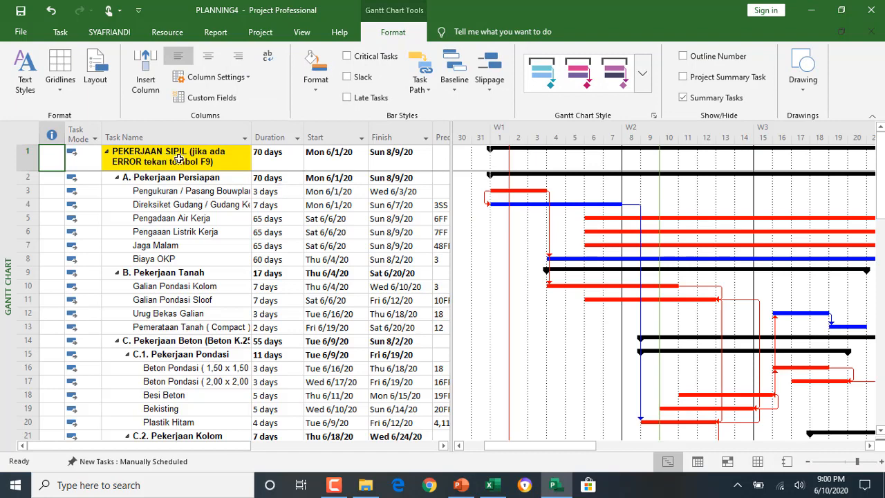
drag(450, 200, 739, 224)
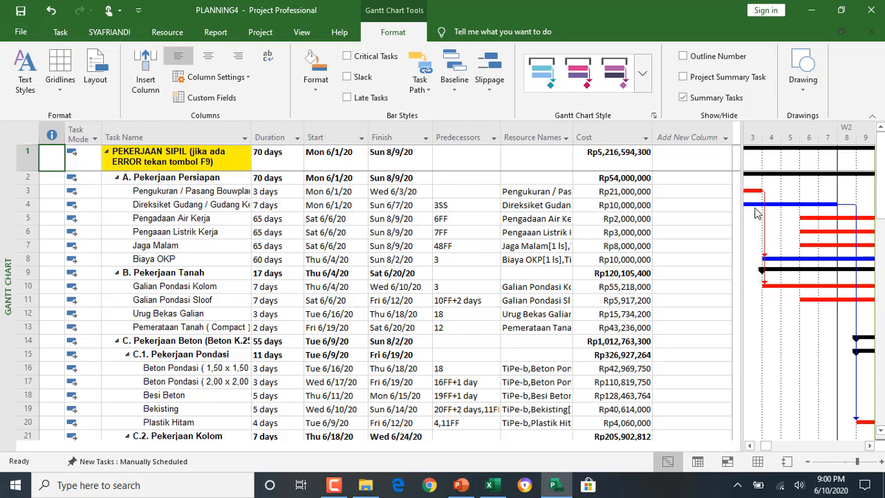
drag(738, 243, 515, 295)
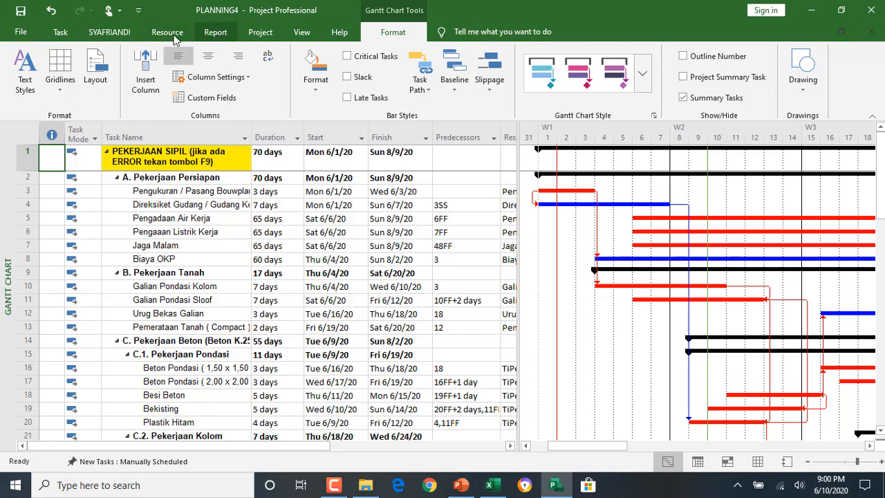
Reopen the Cash Flow report from the cost reports.
click(213, 33)
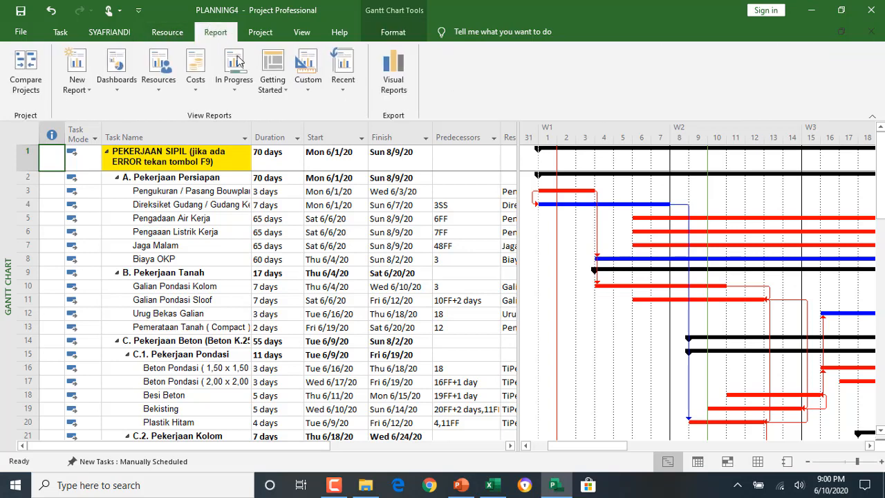
click(201, 93)
click(211, 116)
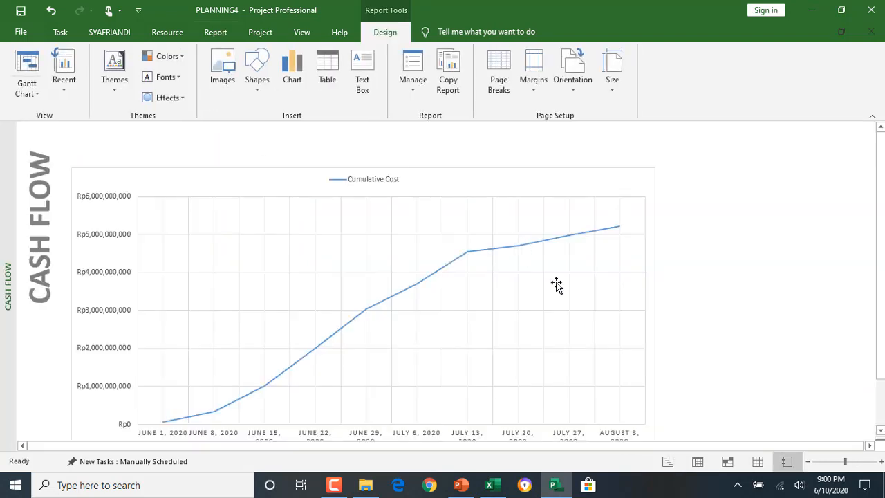
Duplicate the cumulative cost chart within the Cash Flow report.
click(549, 288)
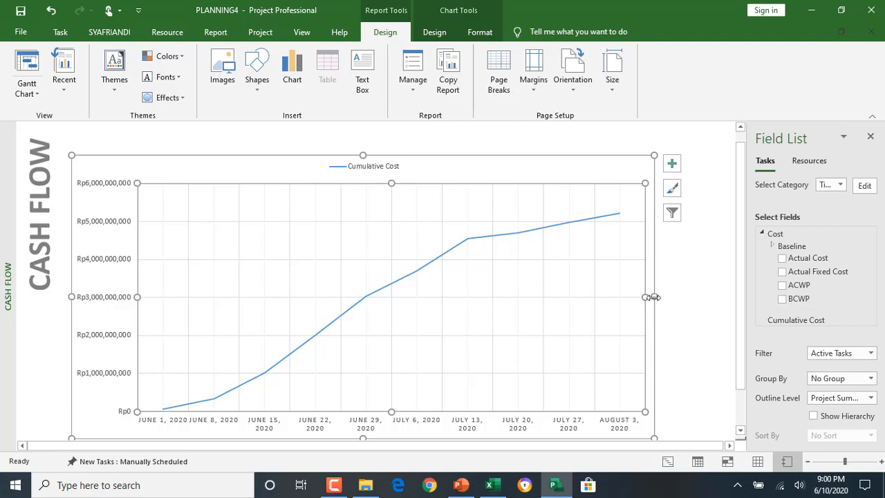
click(675, 288)
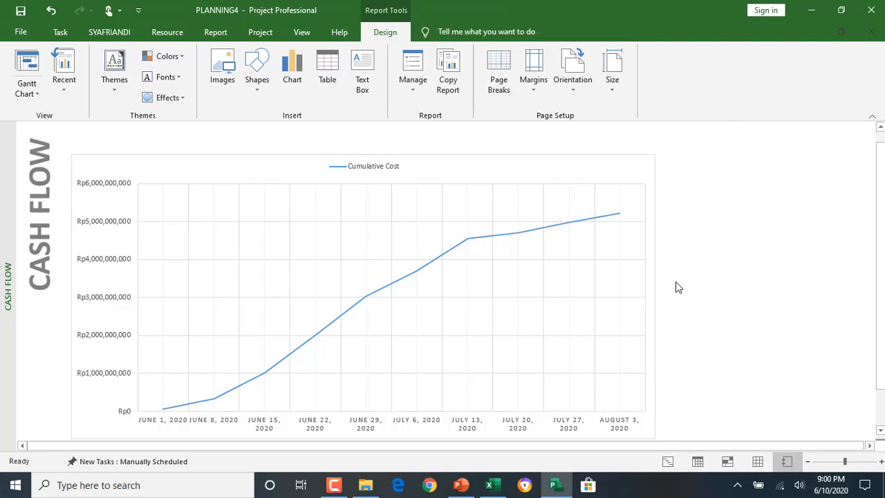
key(ctrl+v)
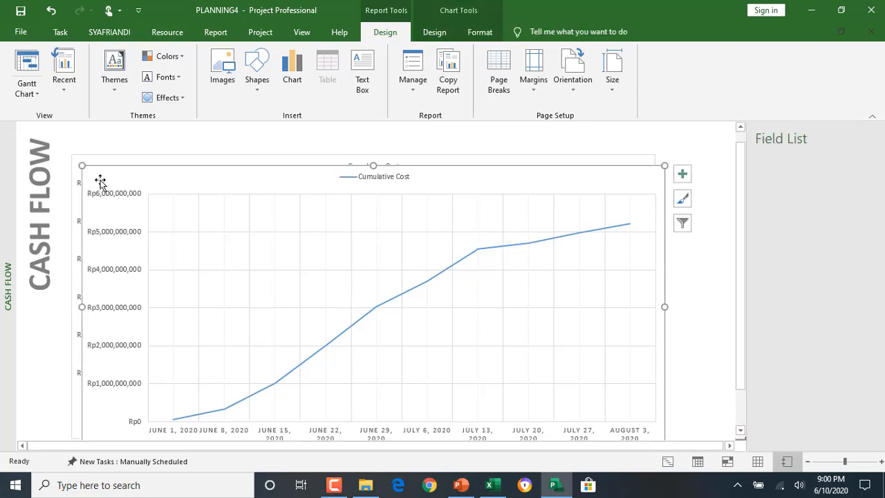
Narrow both charts and align the copy side by side with the original, level with its upper edge.
drag(82, 166, 461, 167)
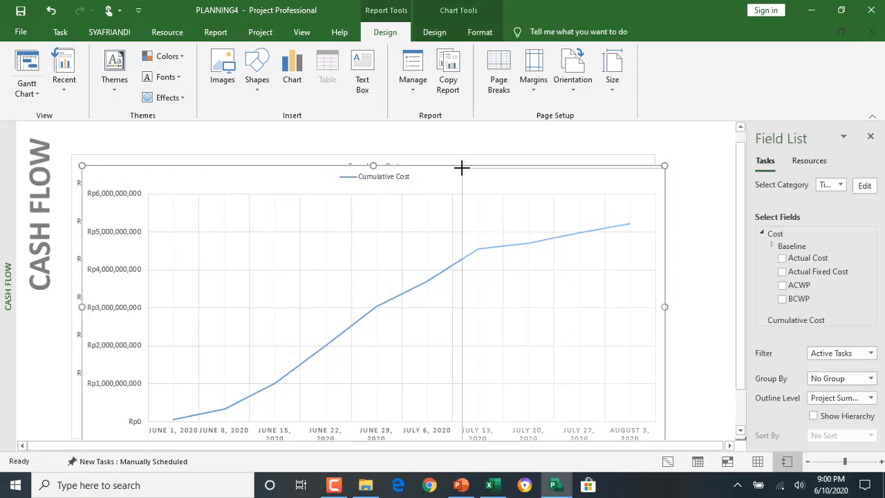
click(309, 166)
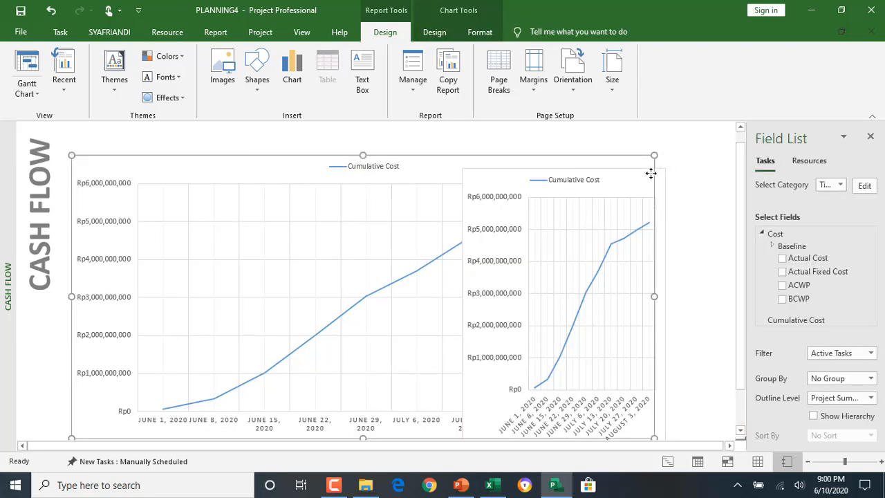
drag(627, 160, 461, 161)
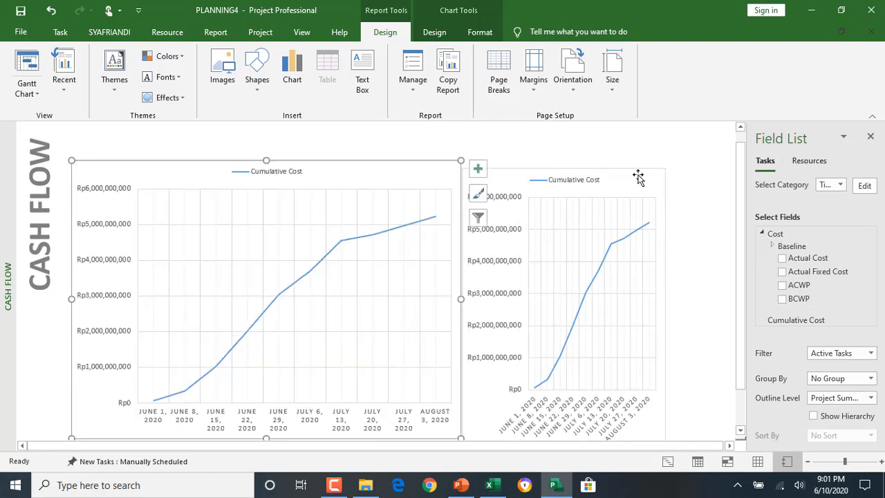
mouse_move(636, 177)
mouse_down()
mouse_move(634, 158)
mouse_move(634, 165)
mouse_up()
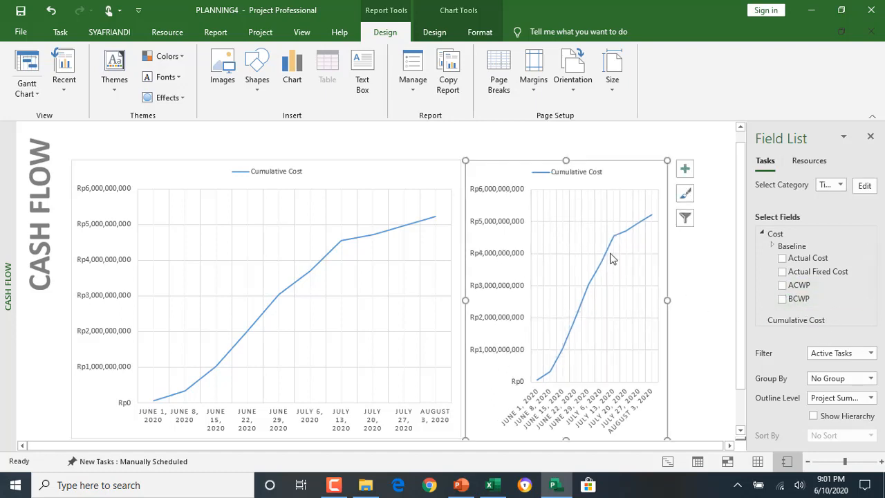
Add the ACWP and BCWS cost fields to the copied chart.
click(790, 286)
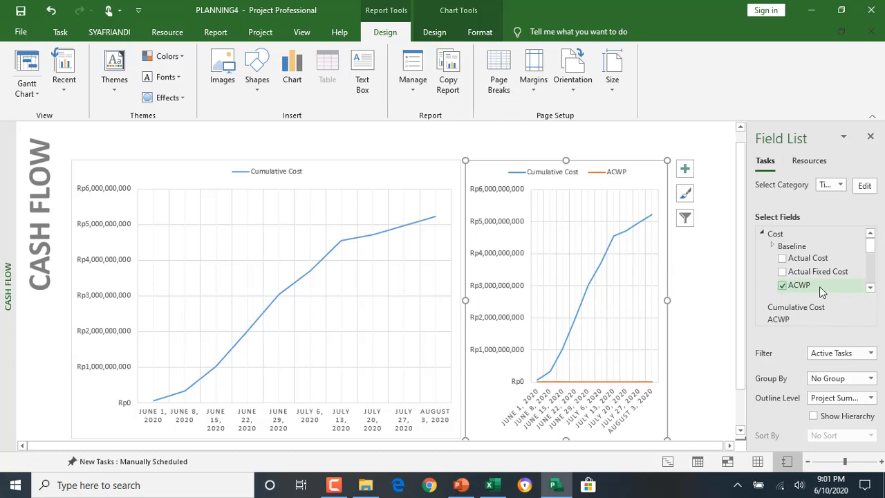
click(870, 288)
click(870, 288)
click(870, 288)
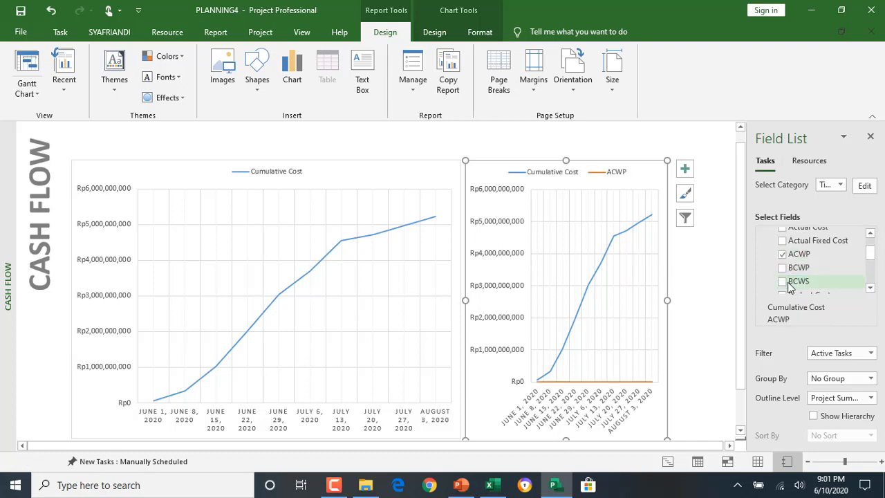
click(788, 282)
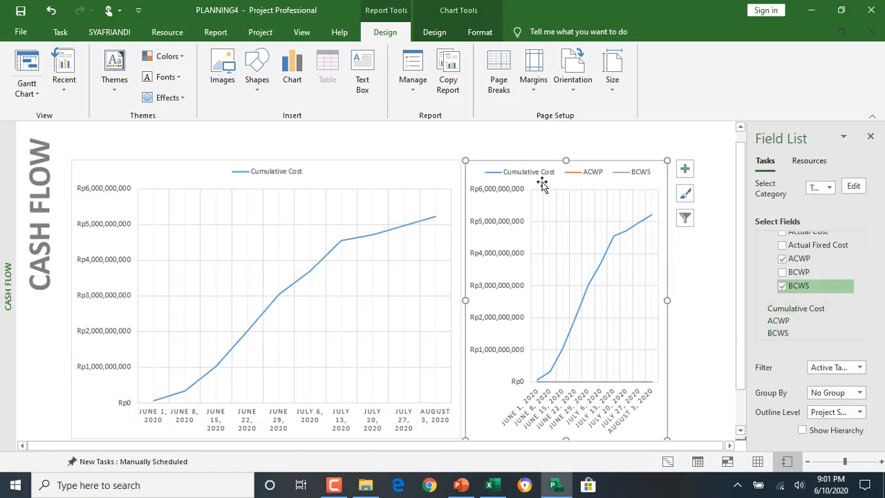
Label the copied chart's ACWP field as Realisasi.
click(784, 322)
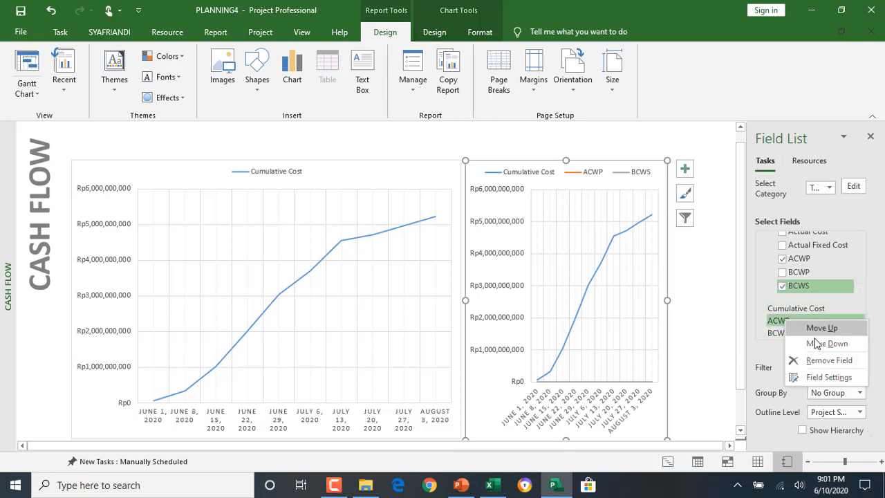
click(820, 377)
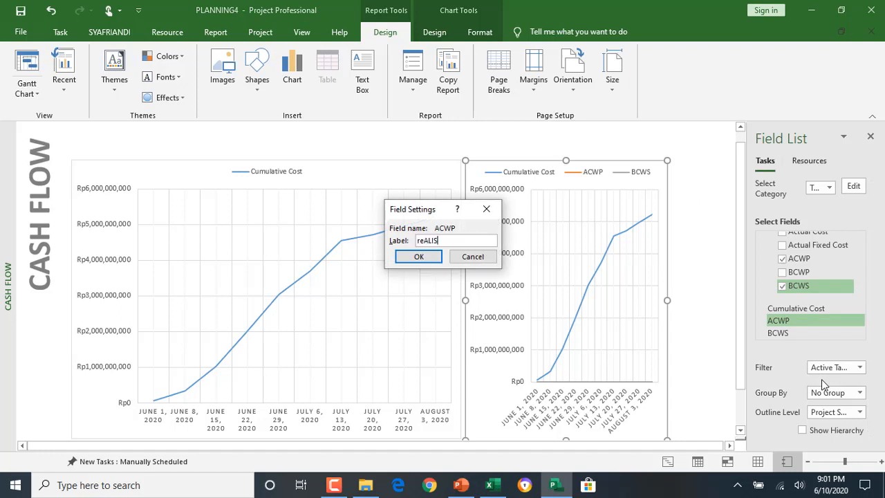
key(shift+Home)
text(Re)
click(429, 259)
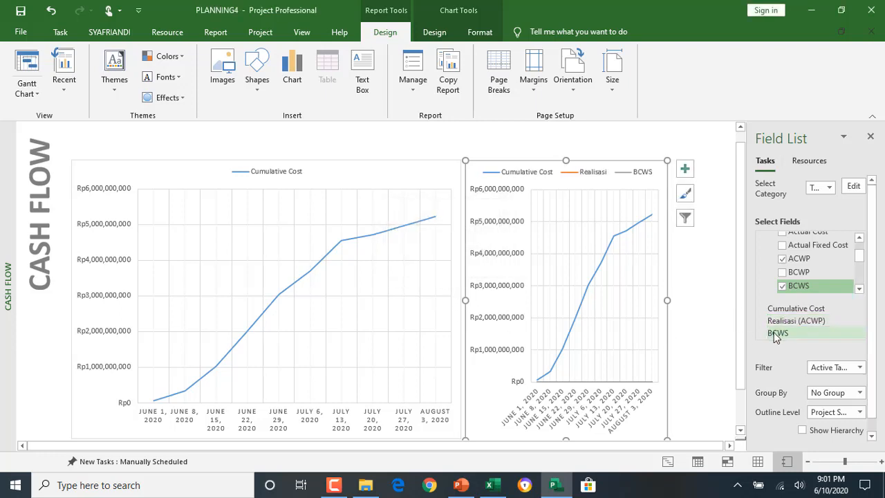
Label the copied chart's BCWS field as Rencana.
click(776, 333)
click(802, 389)
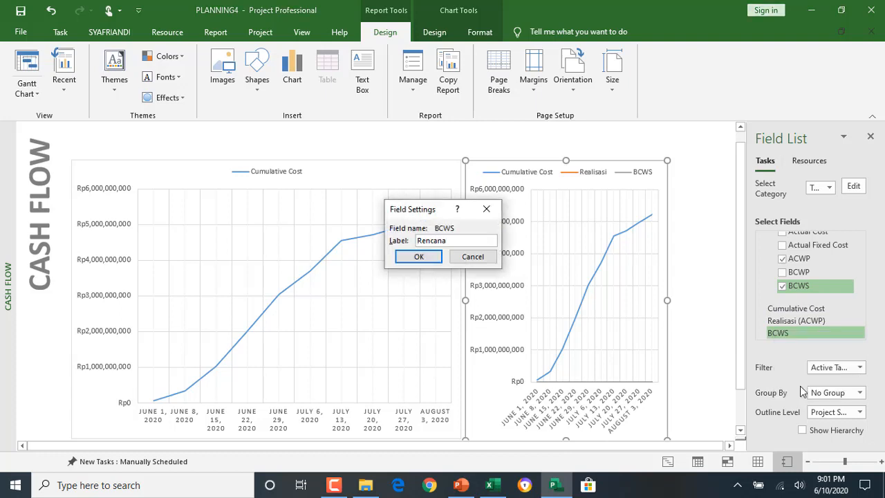
text(Rencana)
key(Return)
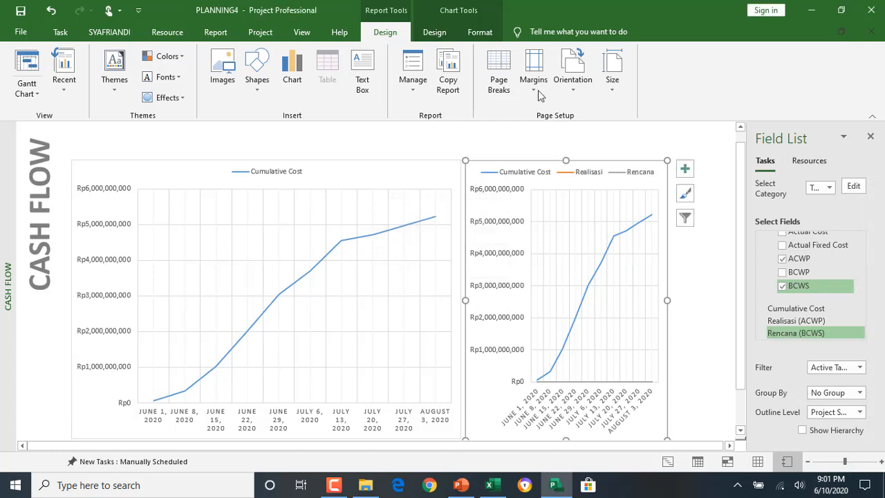
Apply the quick layout with a chart title, vertical axis title and data table to the copied chart.
click(433, 32)
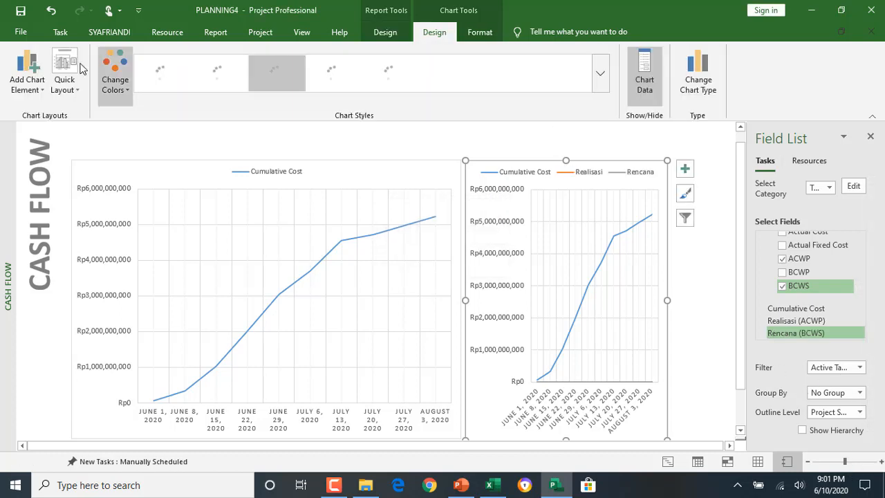
click(66, 69)
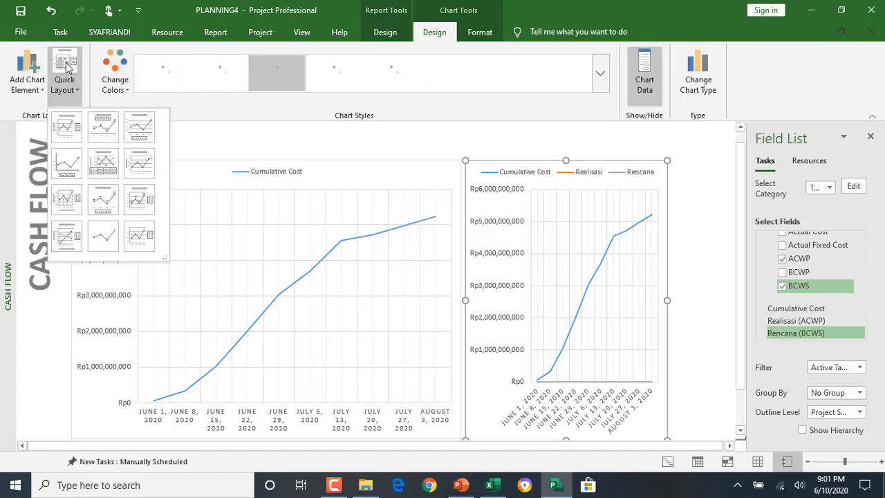
click(107, 166)
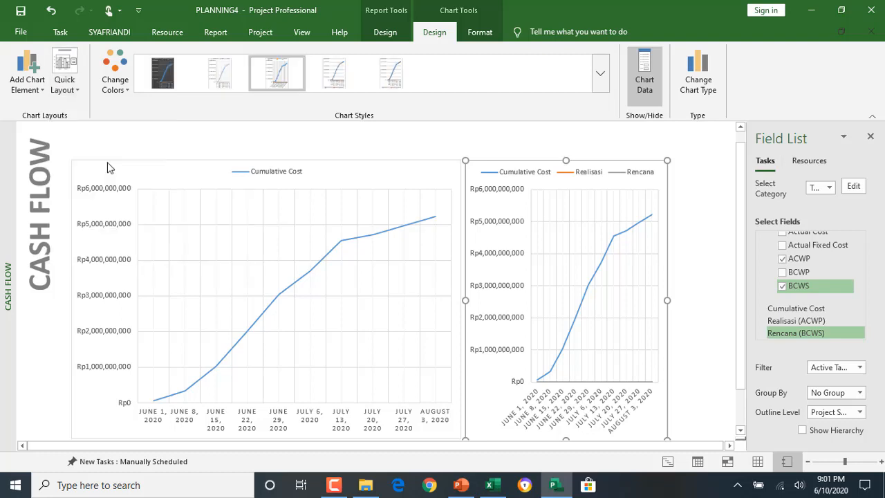
Widen the copied chart outward and narrow the original cumulative cost chart to leave a gap between them.
drag(664, 301, 704, 301)
click(431, 310)
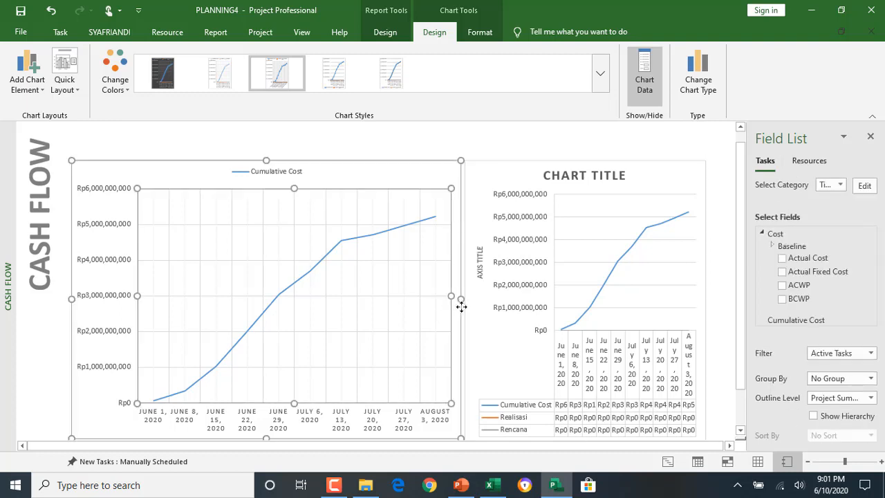
drag(459, 299, 405, 309)
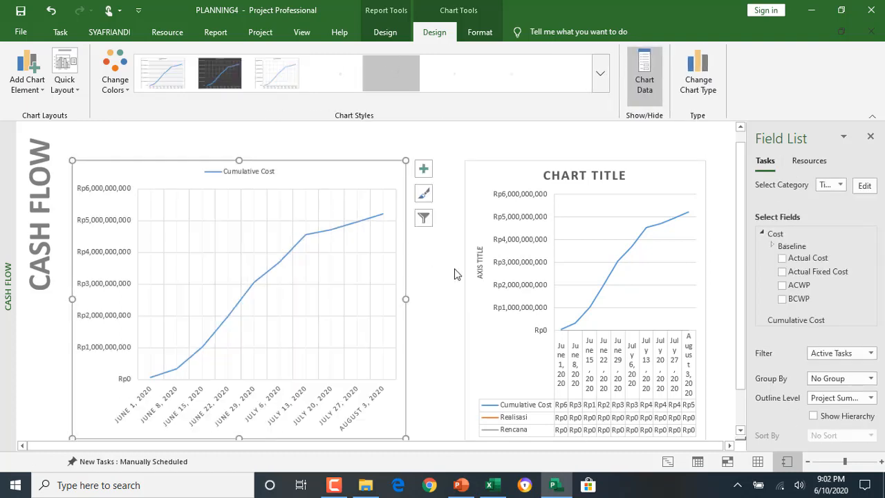
Widen the copied chart toward the original cumulative cost chart, closing most of the gap between them.
click(467, 301)
drag(464, 300, 415, 302)
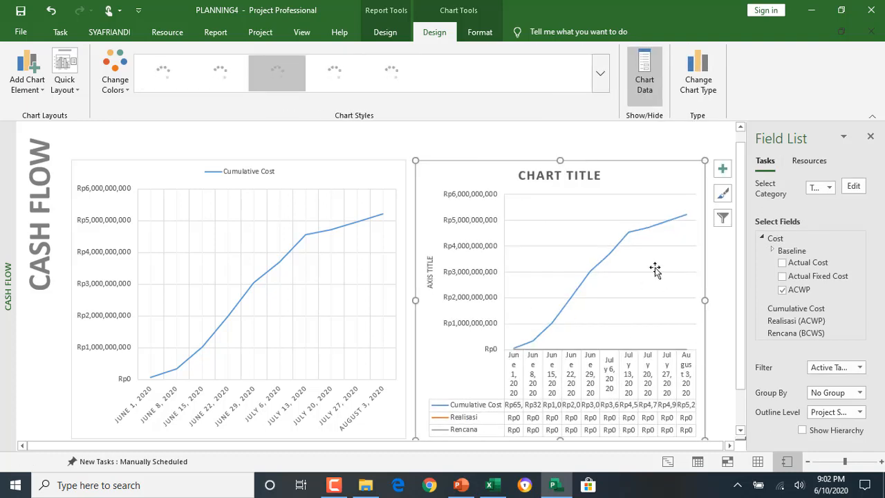
Move the copied chart's title down into the plot area and extend the plot area upward into the freed space.
drag(582, 179, 589, 223)
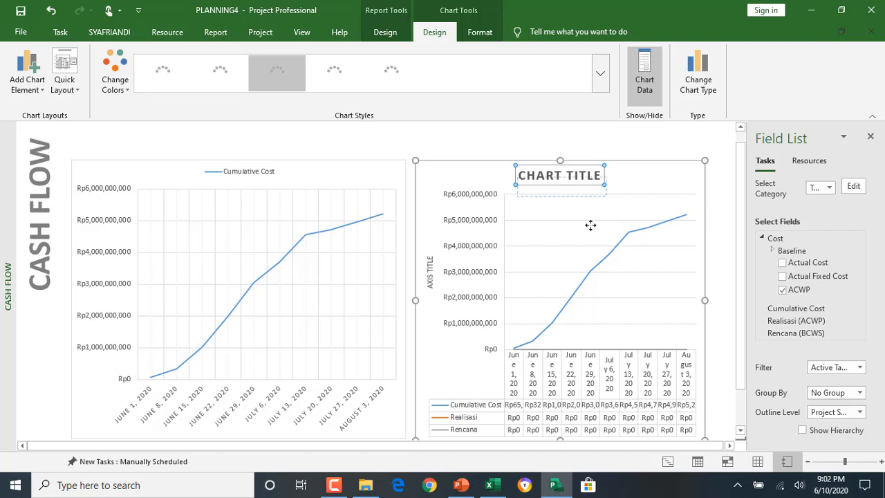
click(622, 202)
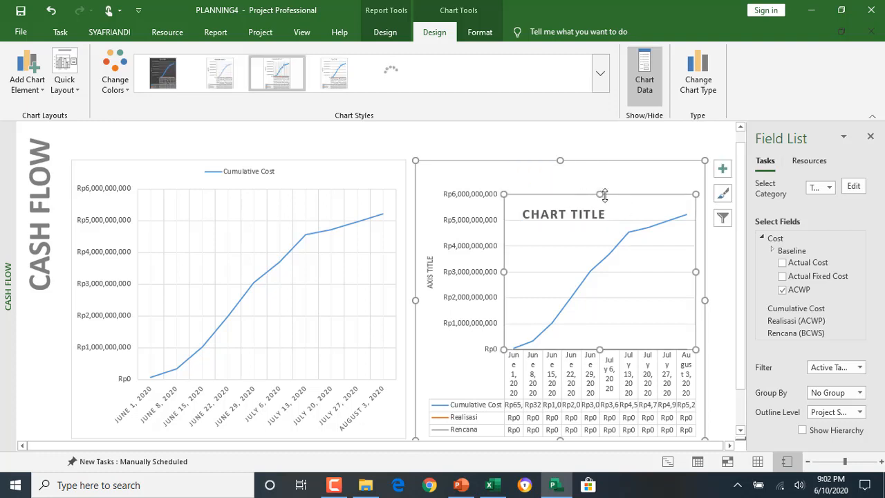
drag(602, 187, 597, 177)
drag(669, 197, 668, 197)
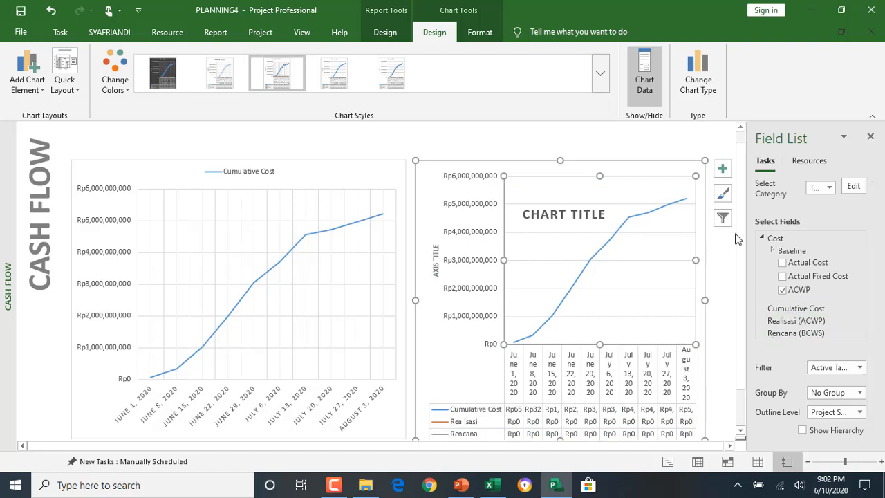
Filter the copied chart's categories to only June 1, June 8 and June 15, 2020.
click(722, 220)
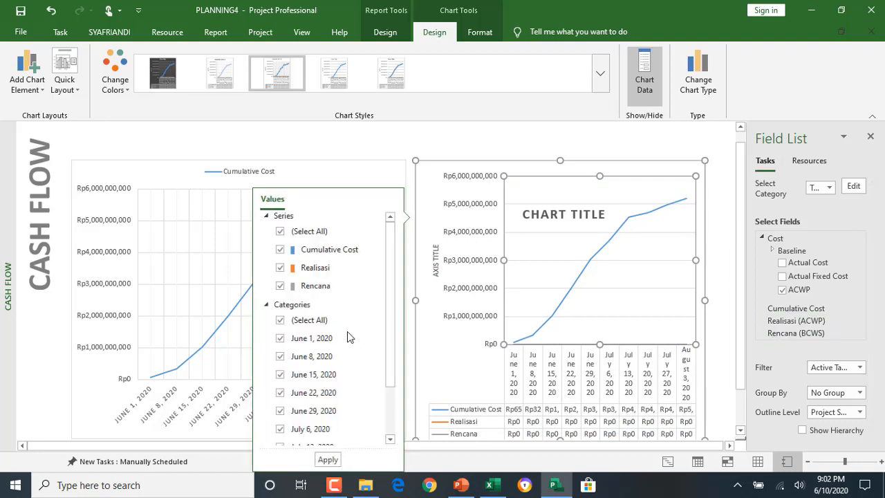
click(297, 320)
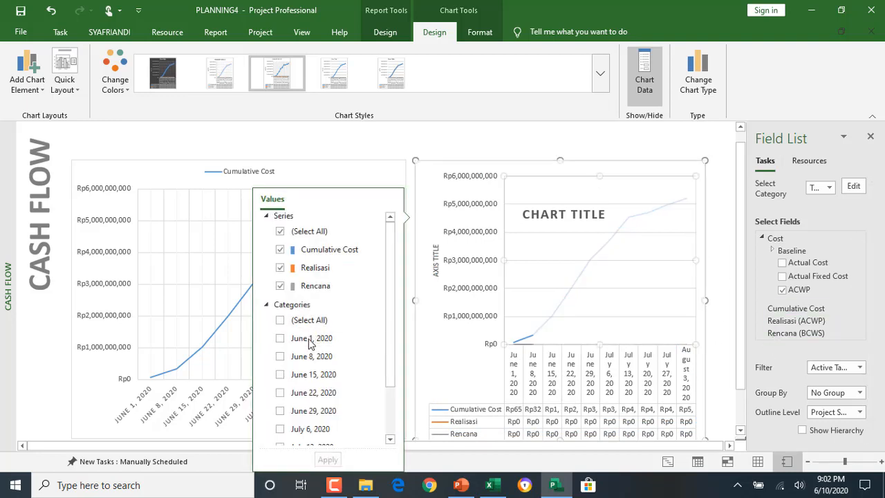
click(312, 340)
click(308, 358)
click(303, 376)
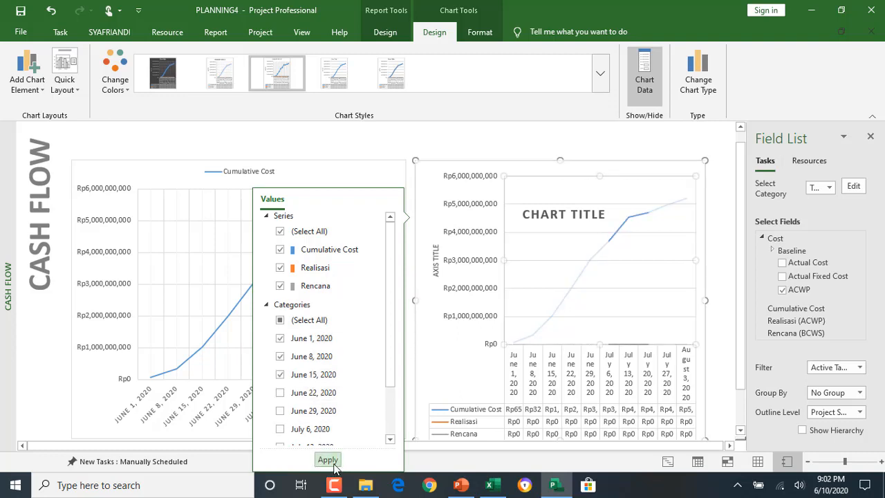
click(328, 460)
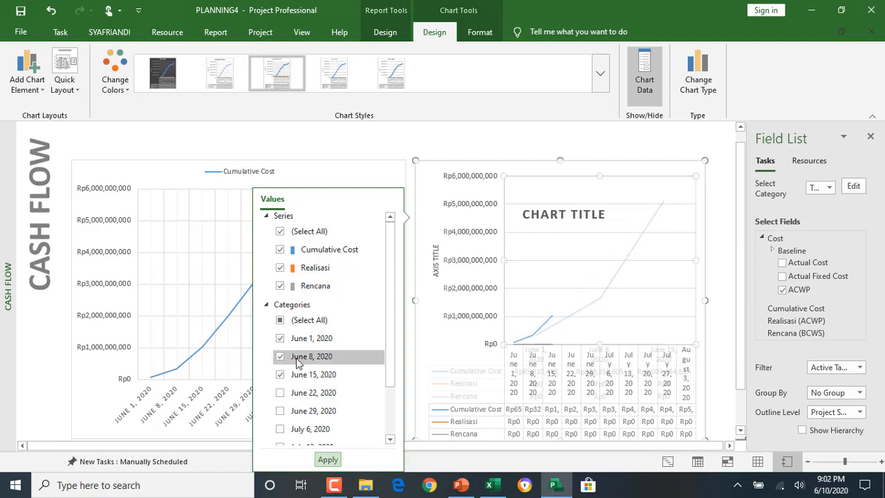
click(327, 459)
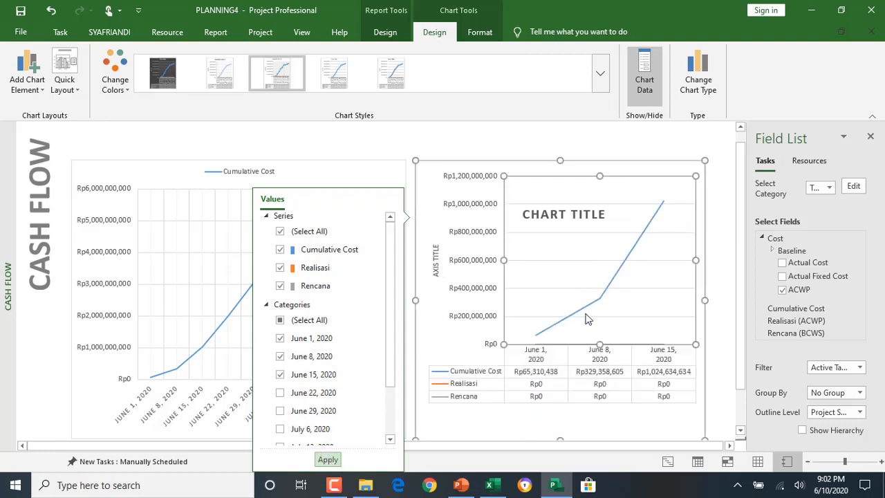
click(411, 144)
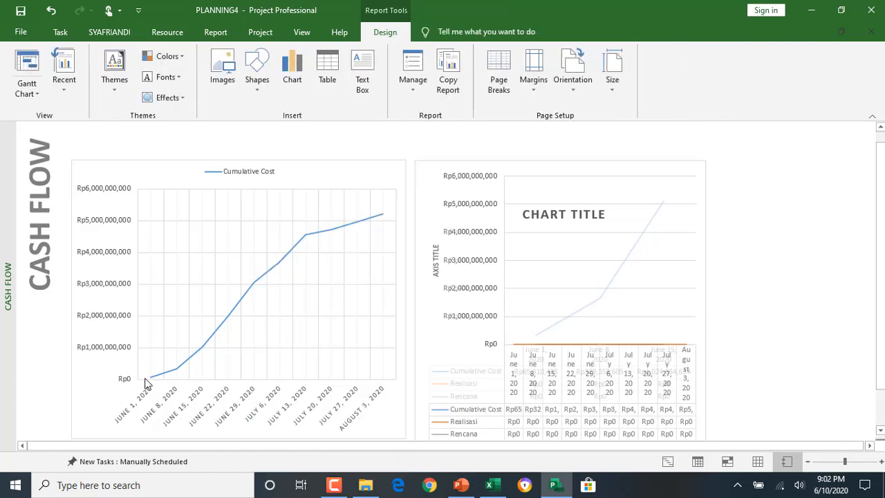
Close the copied chart's Field List and return from the Cash Flow report to the Gantt Chart view.
click(602, 282)
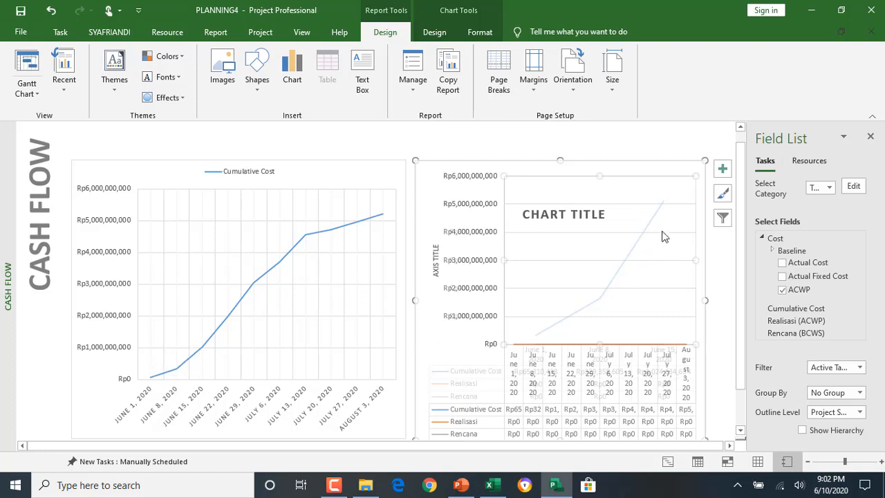
click(870, 136)
click(26, 63)
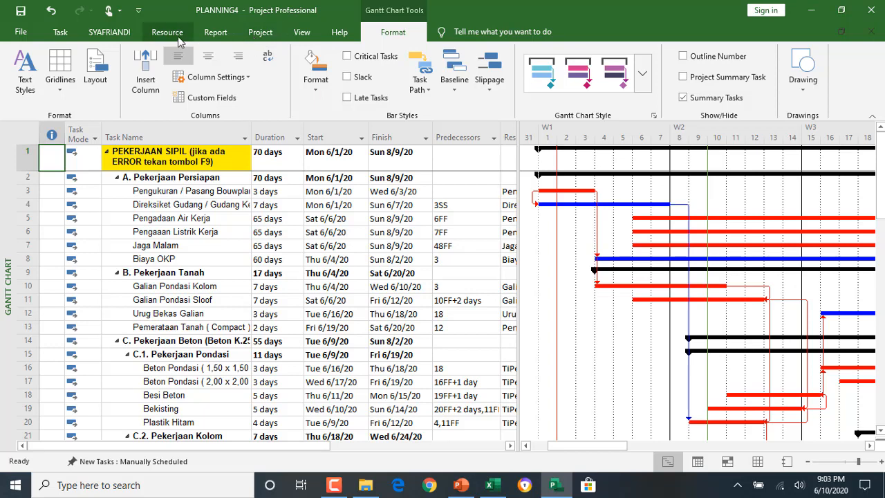
Set the default Baseline for the entire project.
click(222, 36)
click(270, 34)
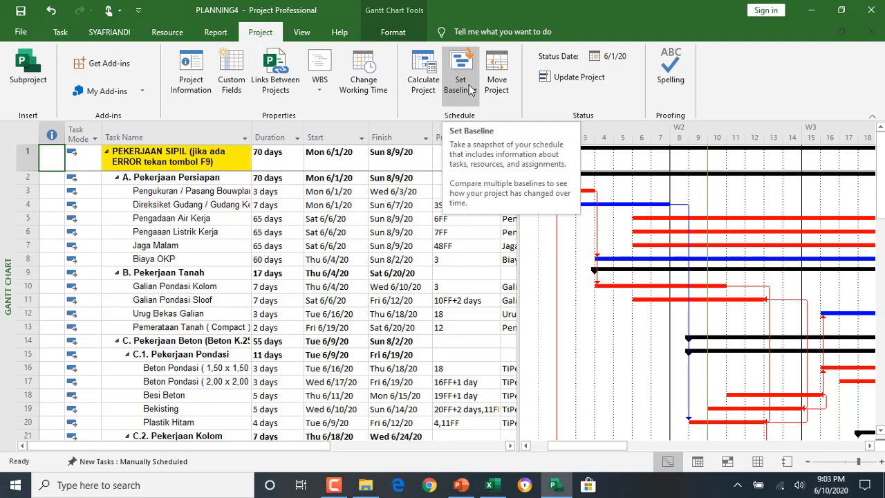
click(469, 83)
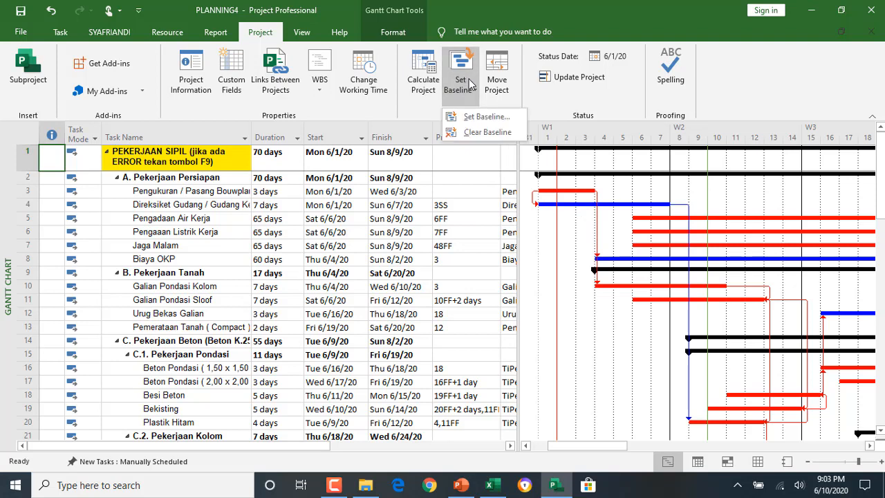
click(485, 118)
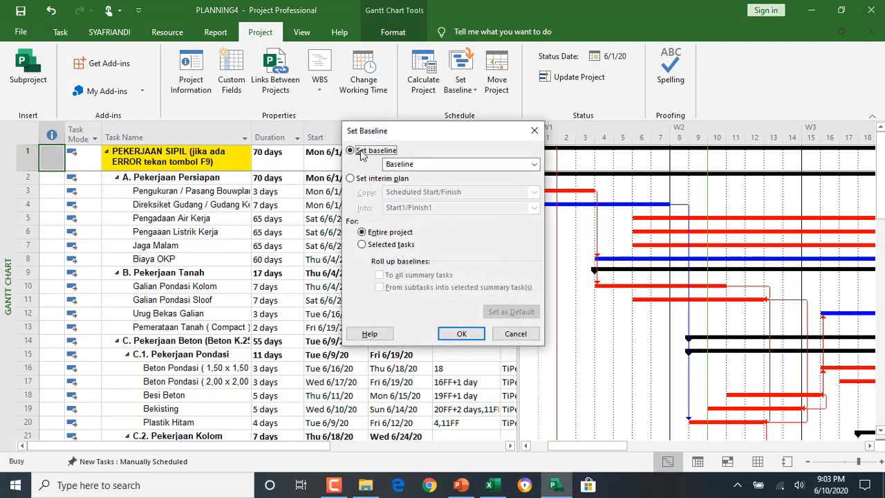
click(461, 334)
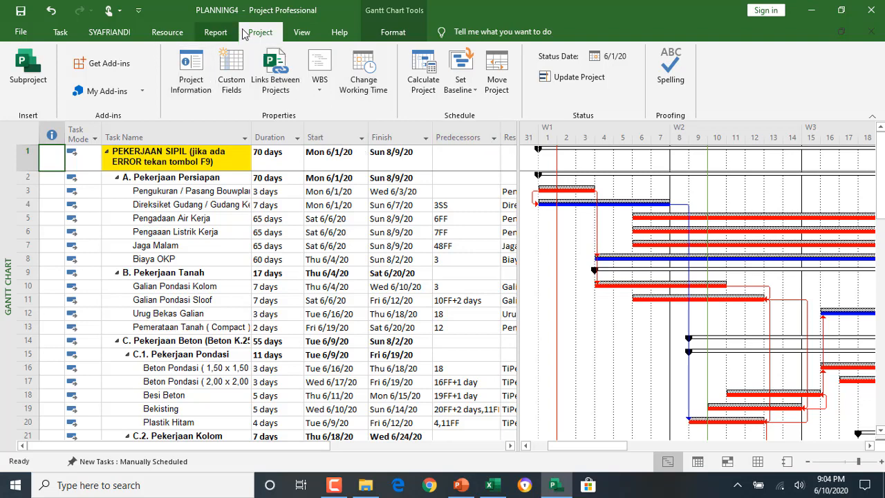
Set the project's status date to Sun 6/7/2020 in Project Information.
click(110, 32)
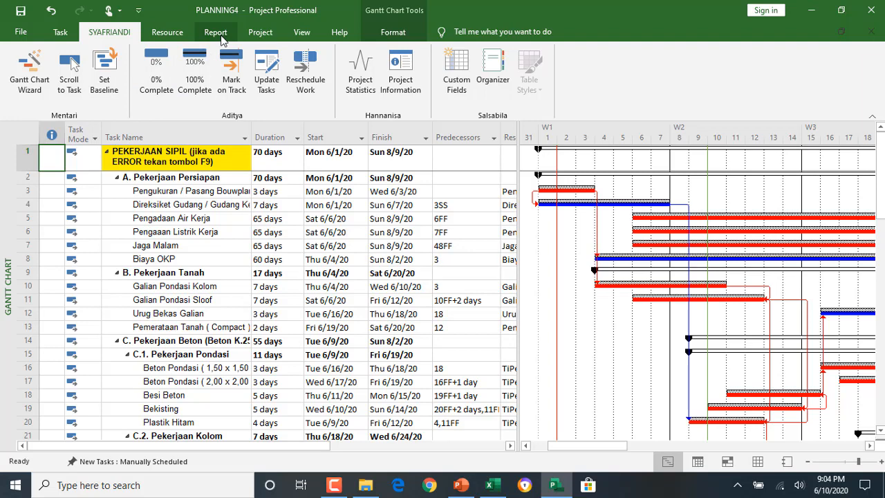
click(259, 33)
click(190, 78)
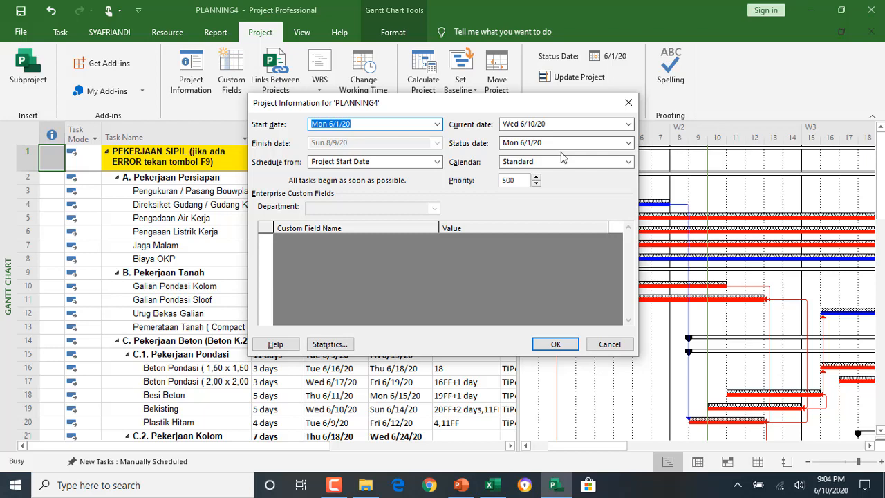
click(628, 143)
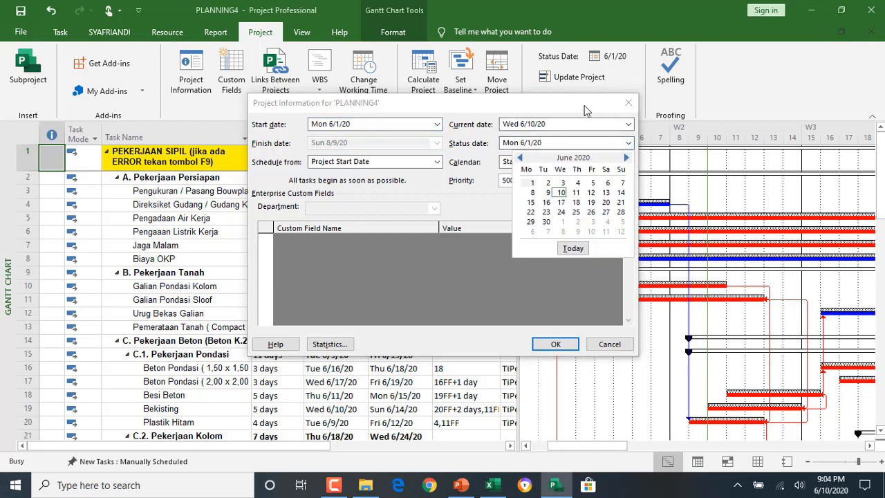
click(622, 182)
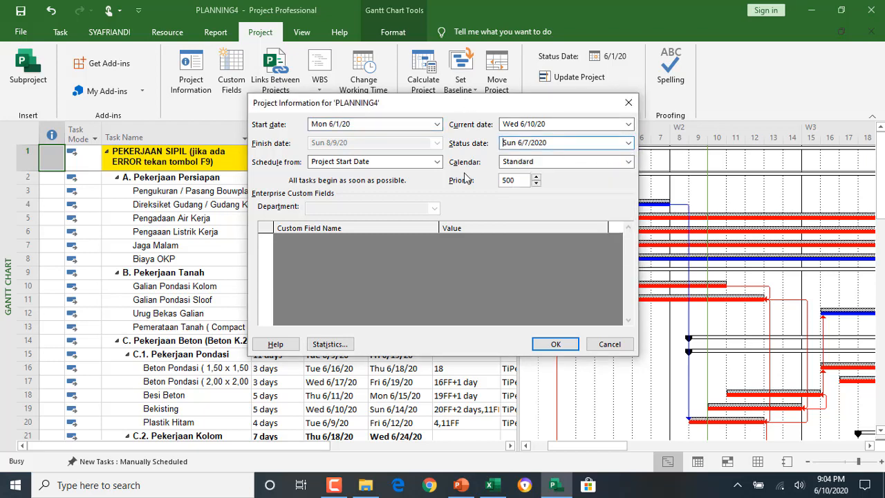
click(555, 350)
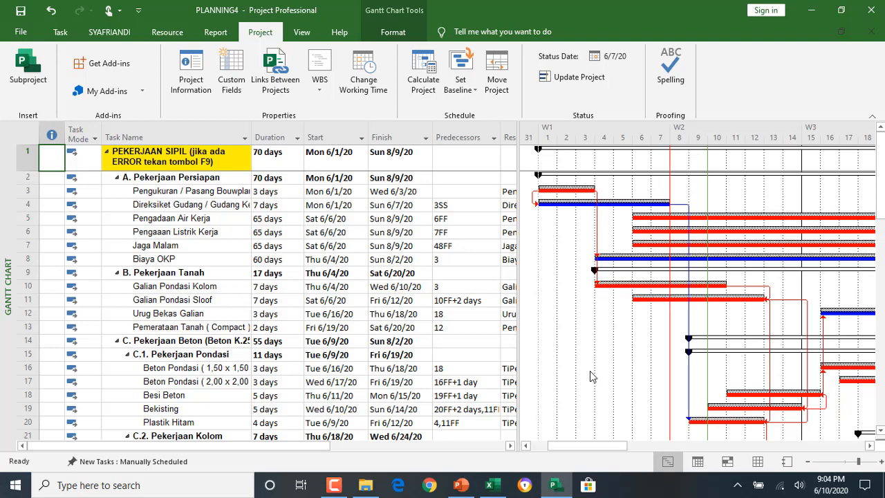
Switch the Gantt Chart's table to Tracking and enlarge the chart area beside it, keeping the Act. Work column in sight.
drag(517, 384, 416, 382)
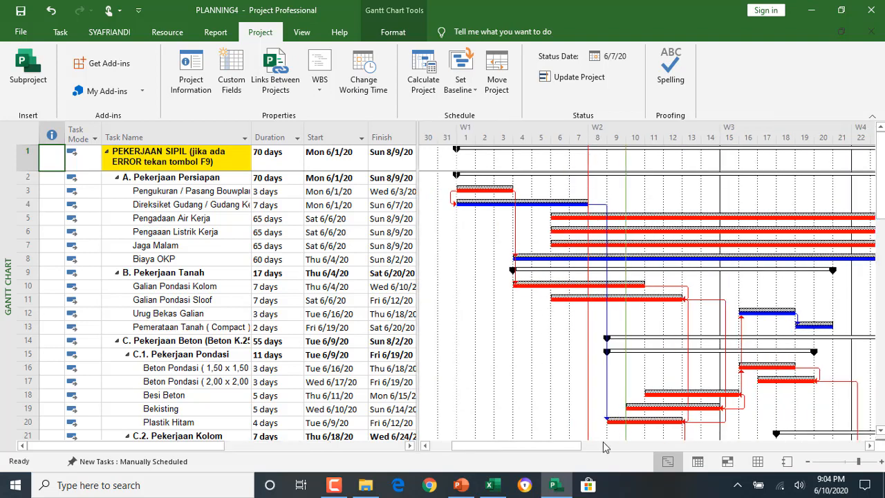
click(202, 192)
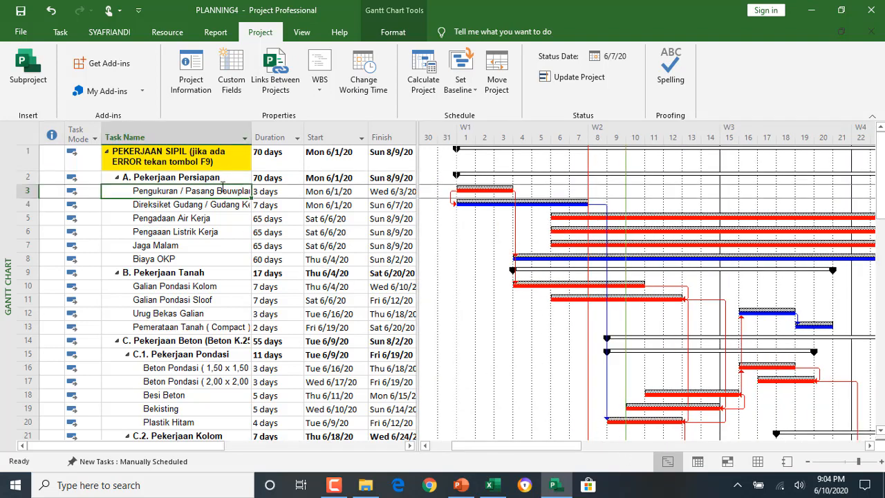
drag(417, 146, 532, 149)
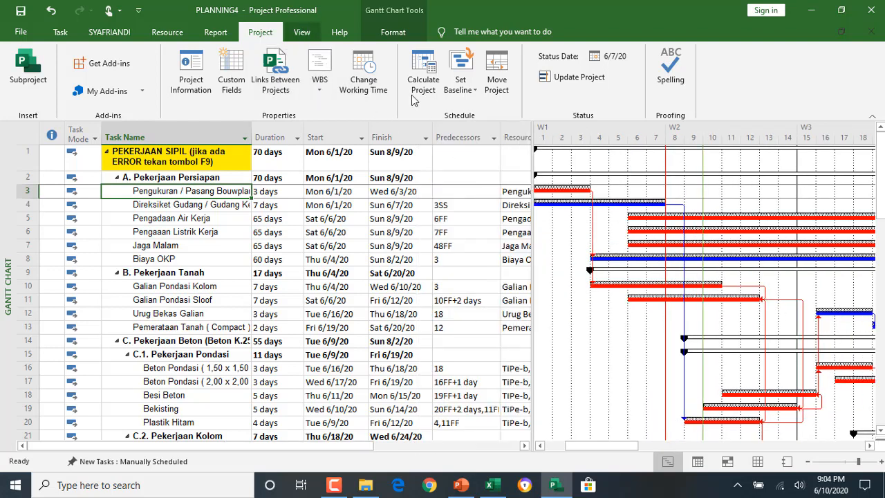
click(303, 32)
click(334, 98)
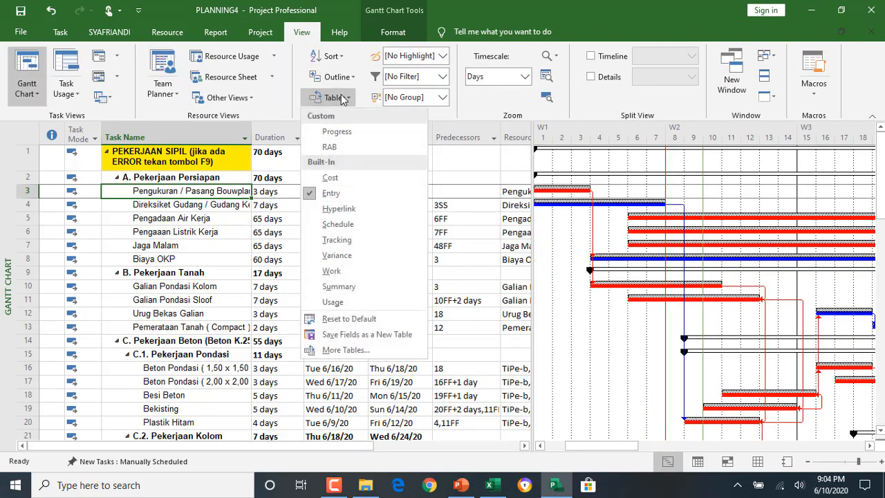
click(354, 243)
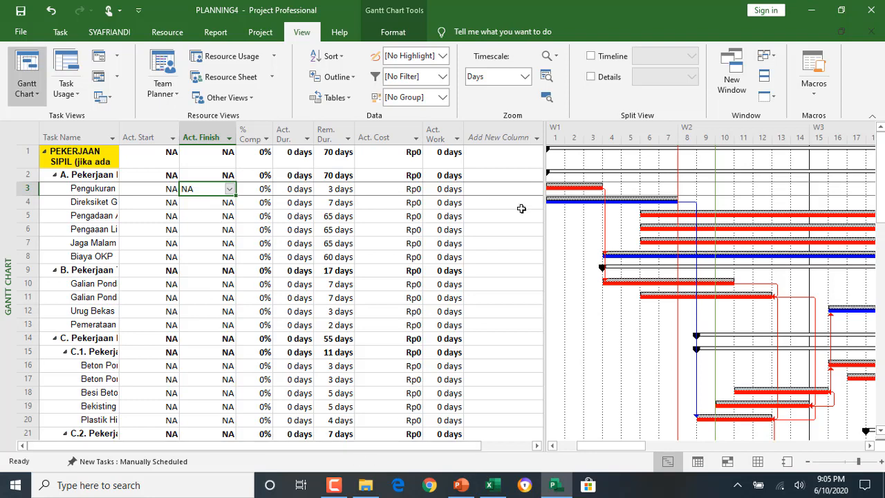
drag(544, 364, 476, 387)
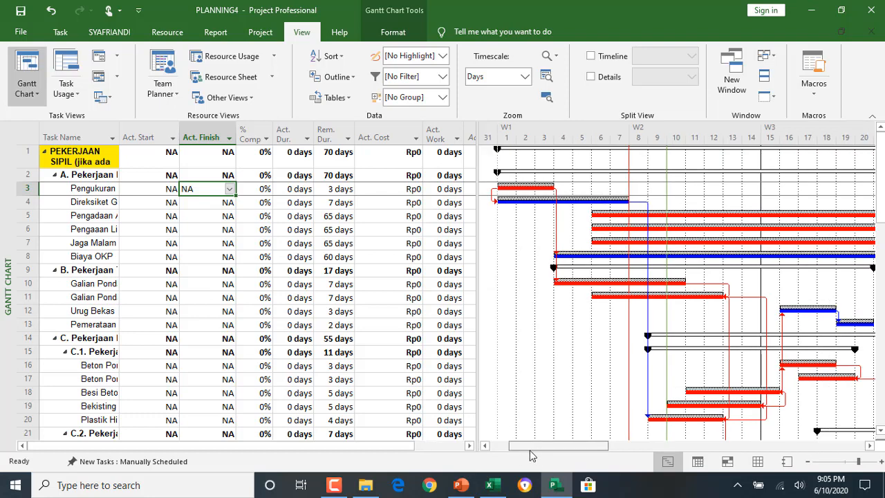
drag(529, 448, 514, 447)
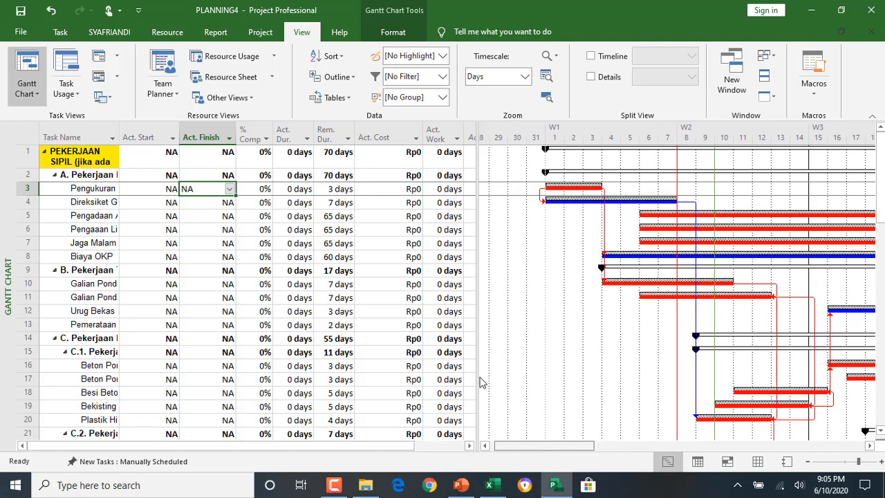
Set the actual start of task 3, Pengukuran / Pasang Bouwplank, to Wed 6/3/20 in the Tracking table.
click(112, 31)
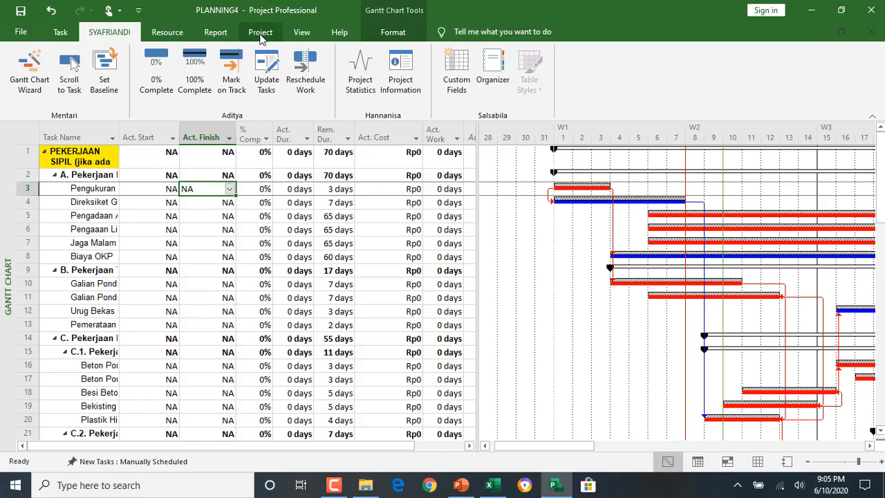
click(61, 33)
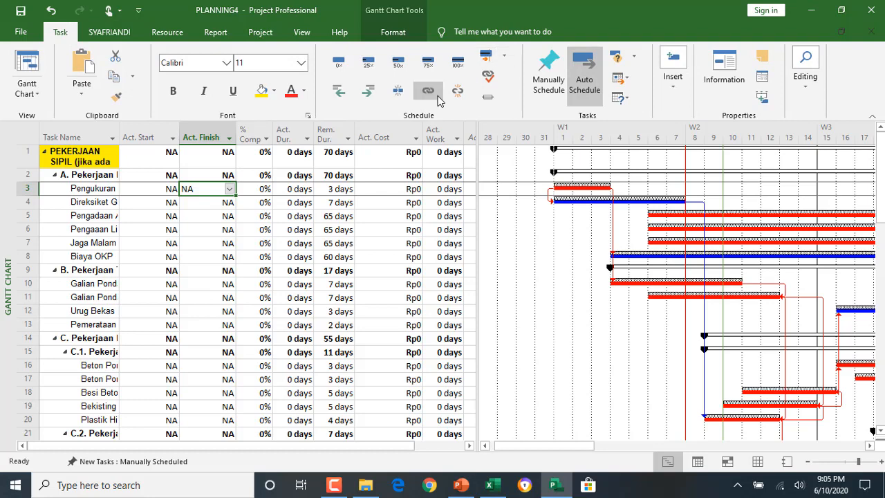
click(90, 188)
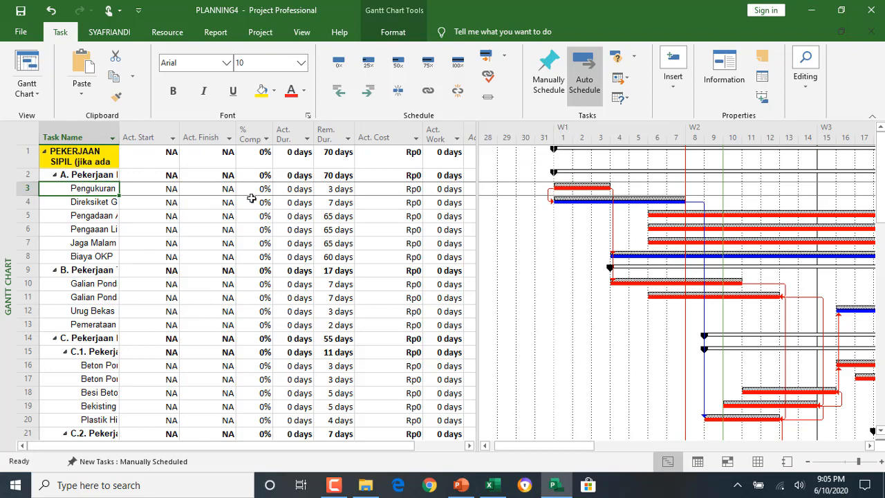
click(160, 190)
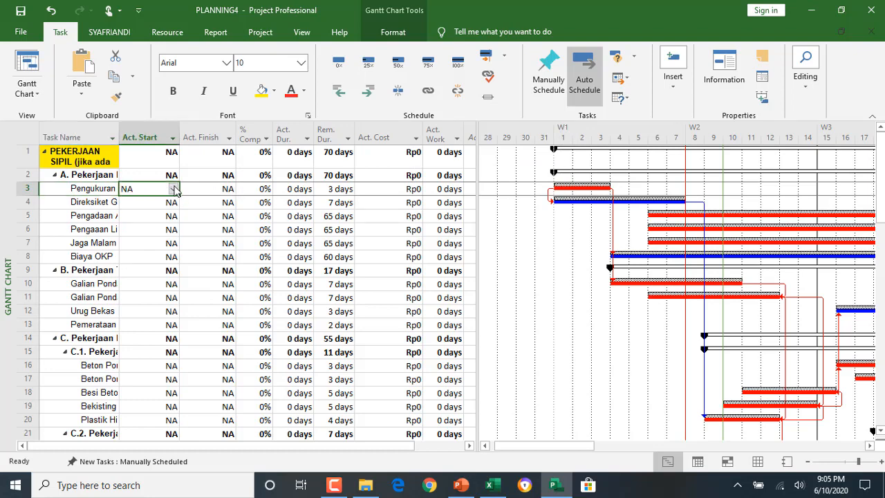
click(174, 189)
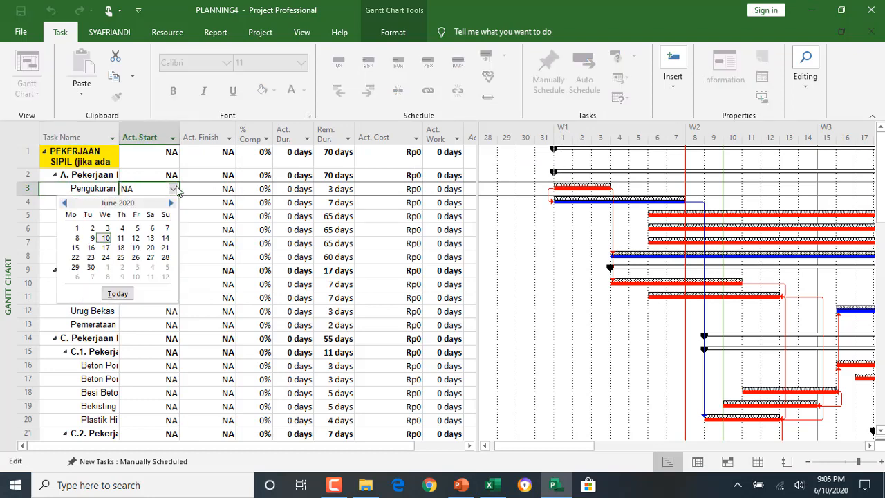
click(108, 229)
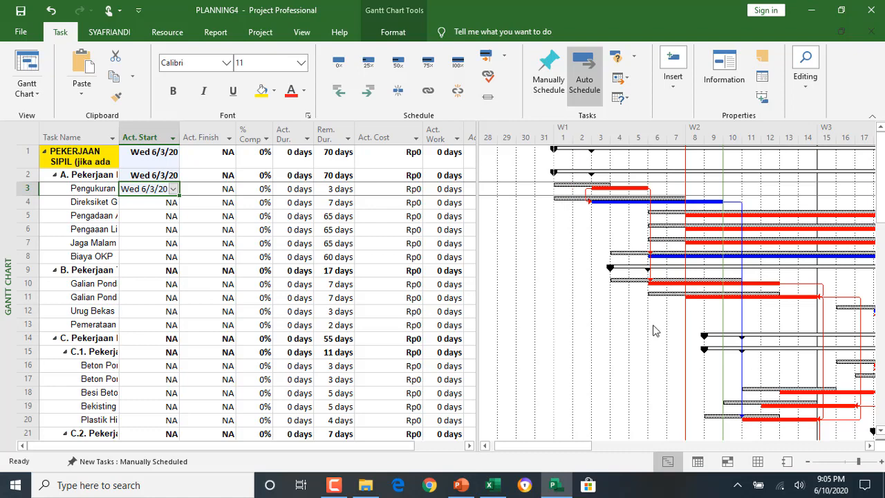
click(347, 185)
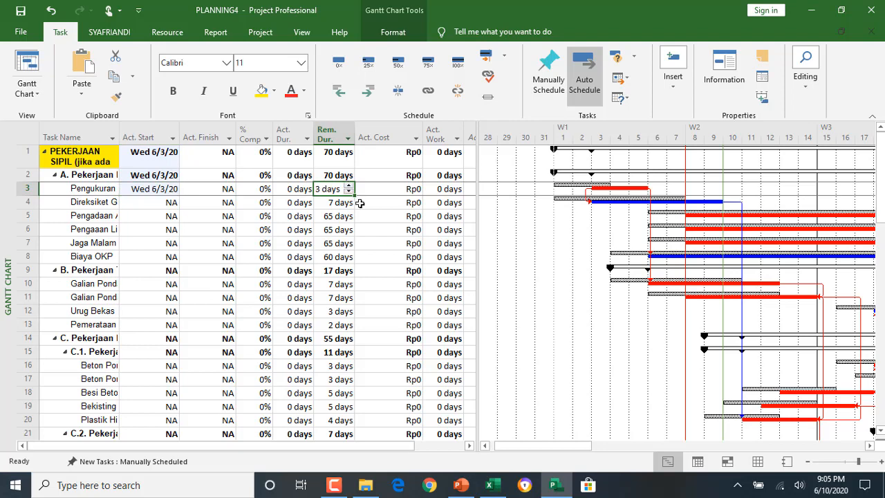
Compare the Progress table's period progress columns with Bobot Rencana Priode ini in a widened table area, and return to the Tracking table.
click(309, 33)
click(339, 97)
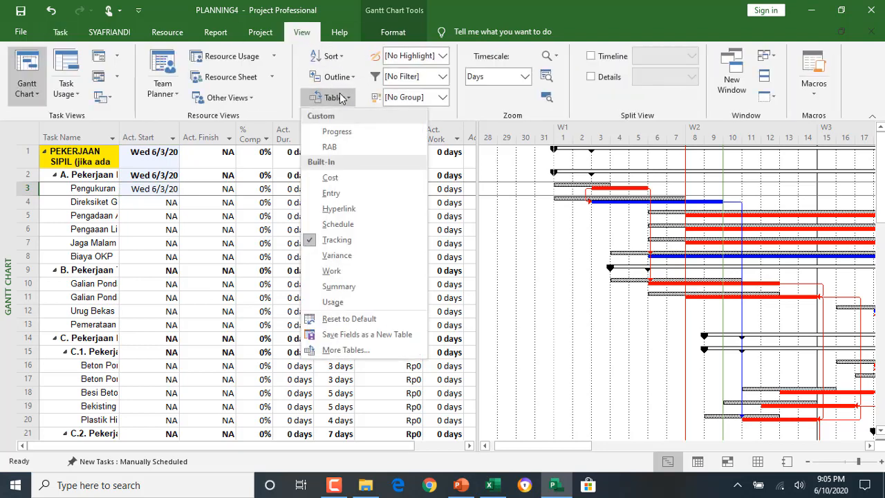
click(346, 132)
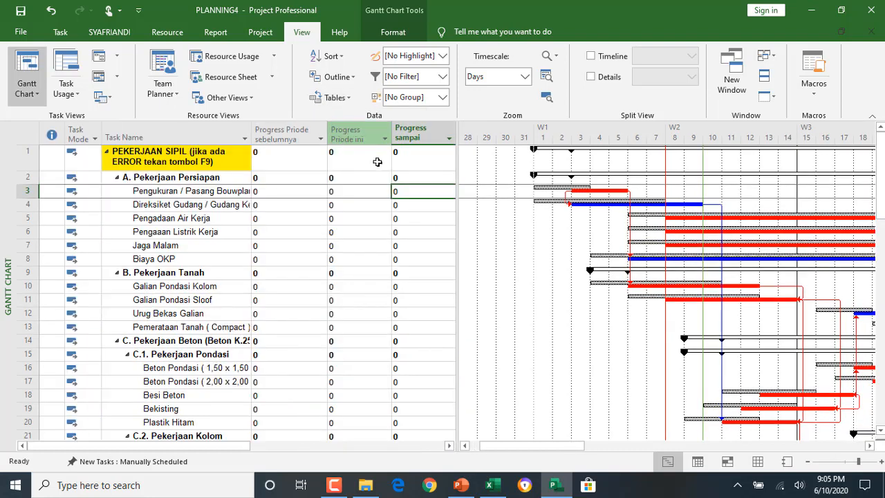
drag(457, 159, 545, 158)
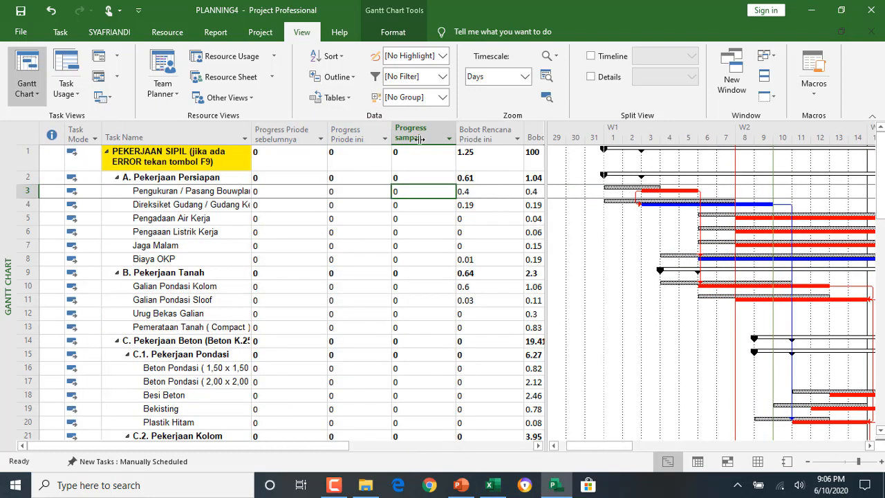
drag(298, 160, 396, 374)
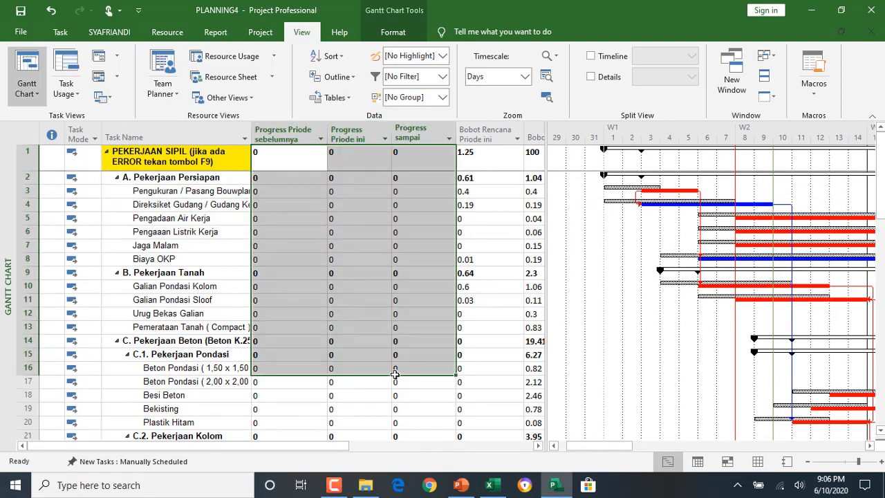
click(496, 132)
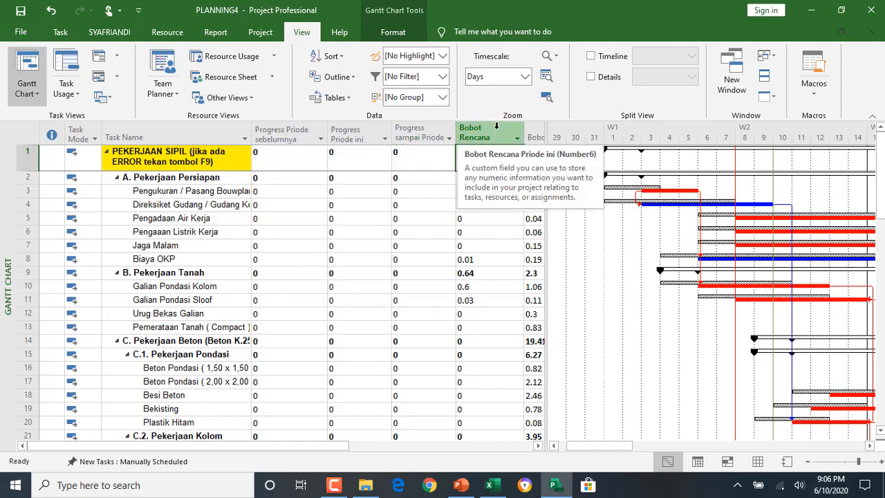
click(496, 126)
click(621, 163)
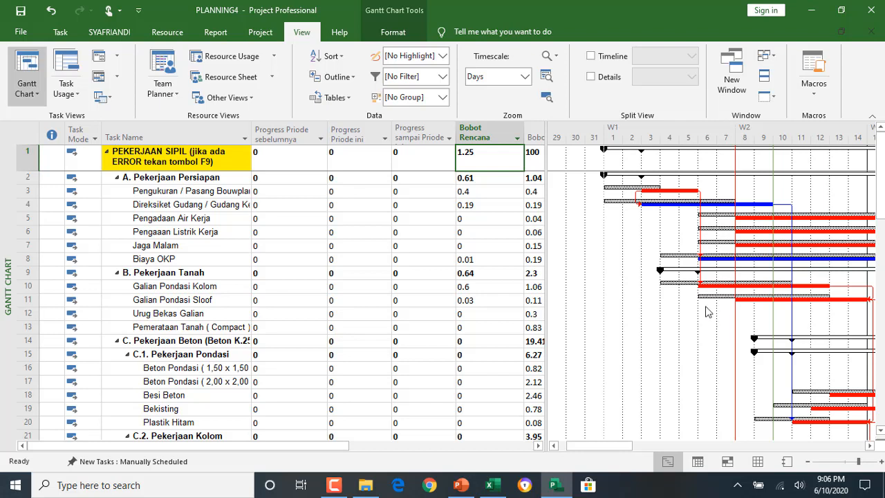
click(503, 187)
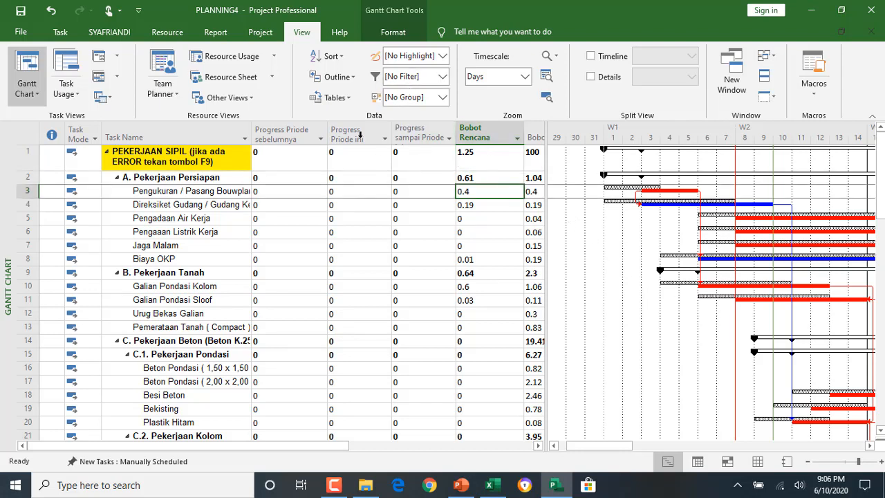
drag(323, 131, 413, 137)
click(388, 199)
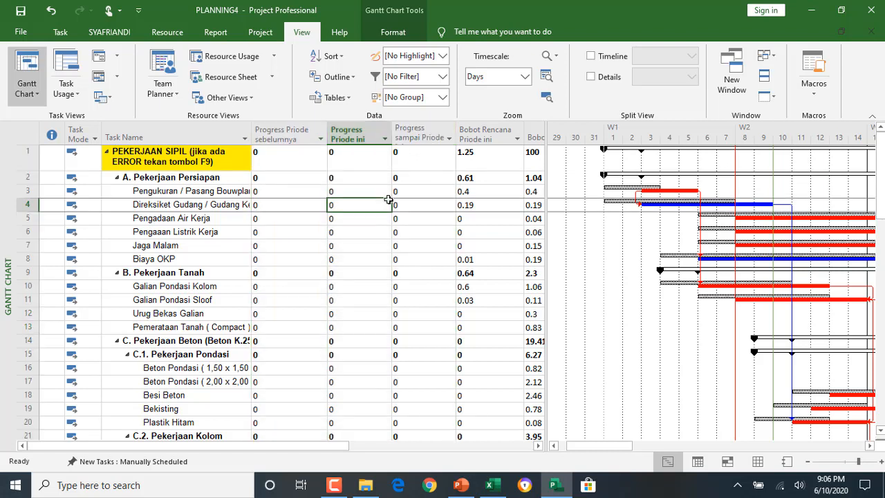
click(343, 102)
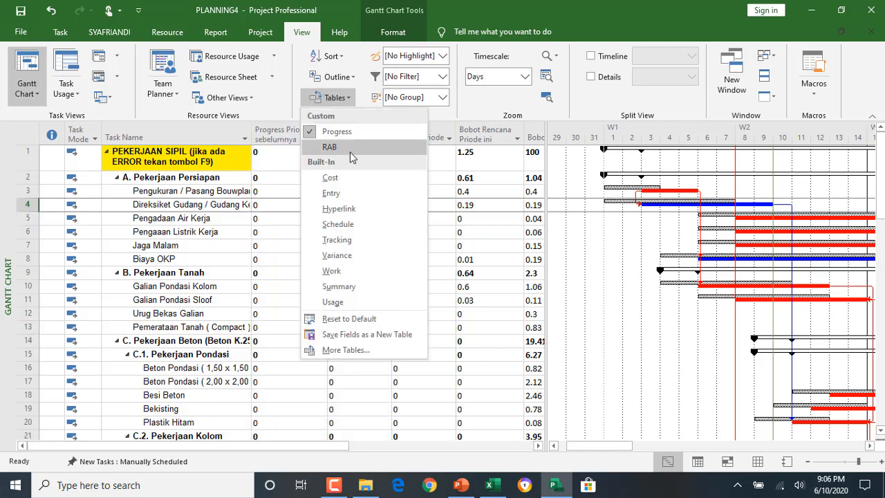
click(351, 241)
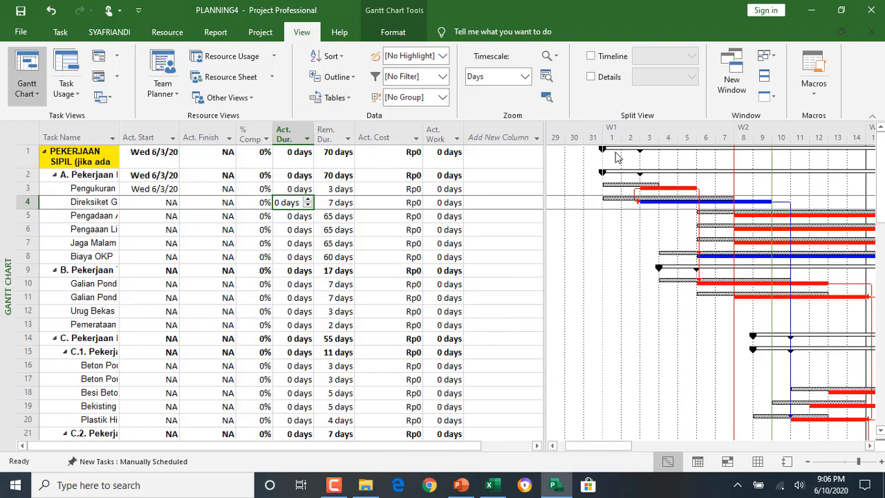
Try an actual duration of 4 days for task 3, Pengukuran / Pasang Bouwplank, and undo the entry.
click(339, 188)
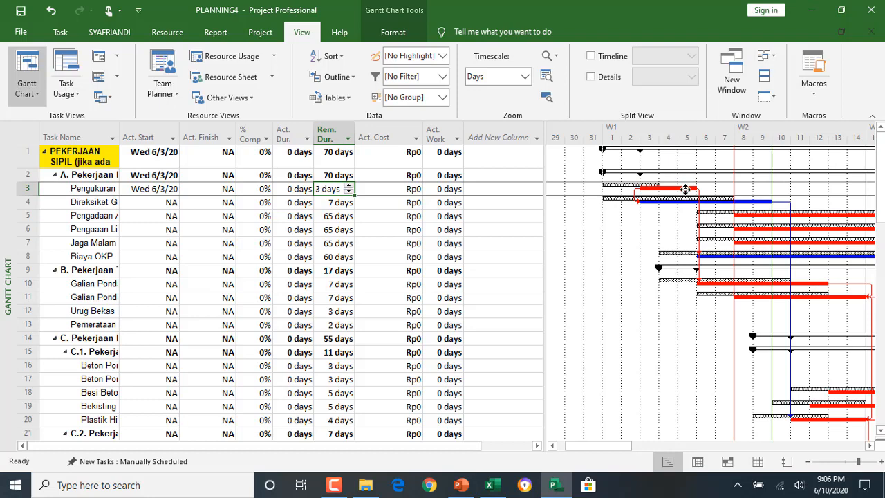
click(294, 189)
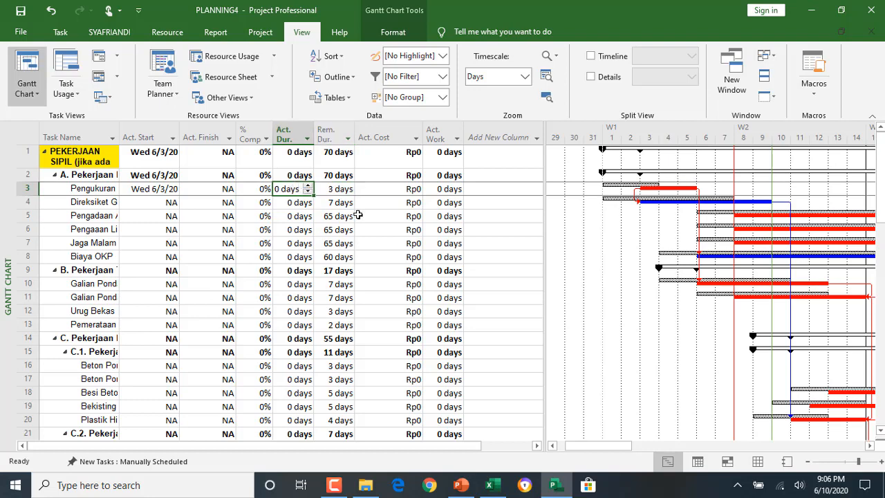
text(4)
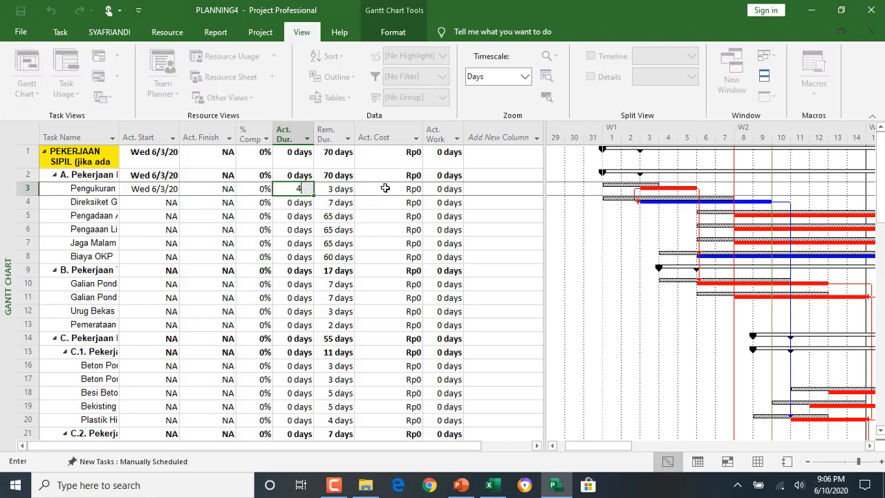
click(385, 189)
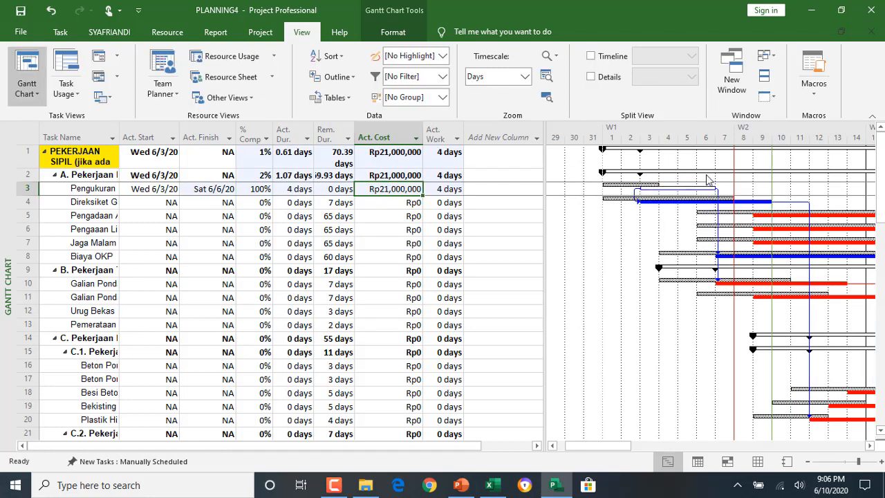
key(ctrl+z)
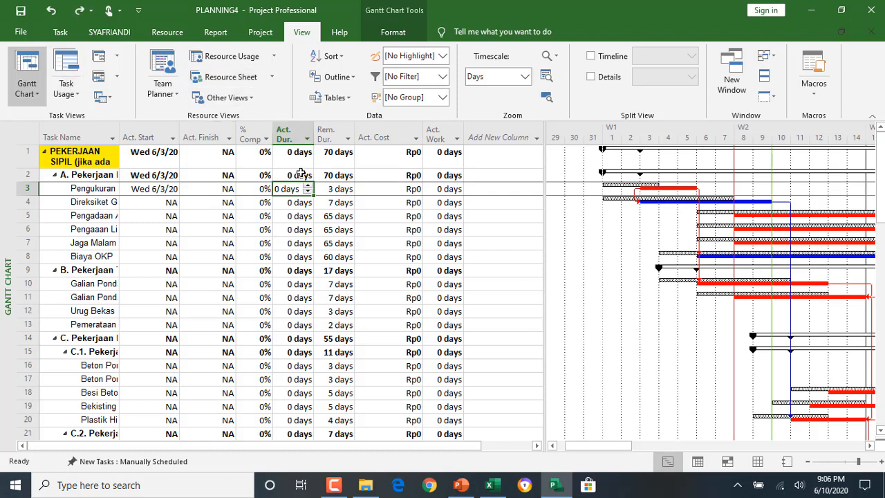
Set the actual duration of task 3, Pengukuran / Pasang Bouwplank, to 3 days.
text(3)
click(339, 189)
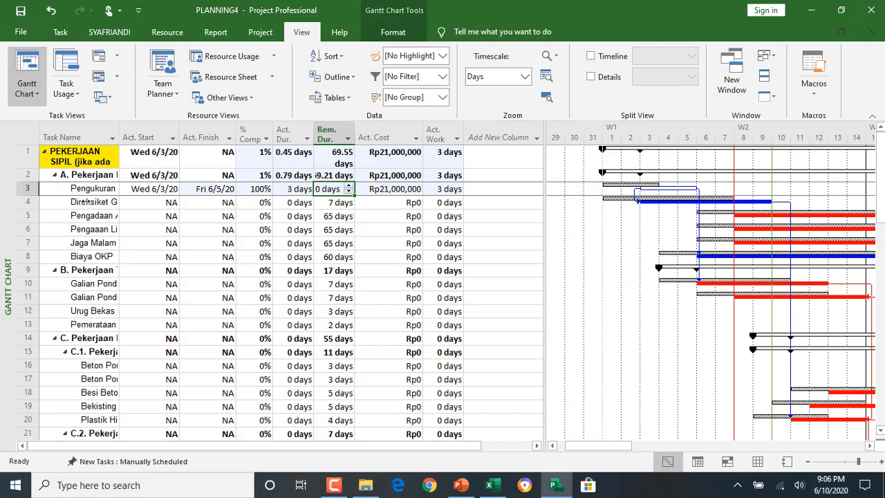
Mark tasks 4 and 5, task 8 Biaya OKP and task 10 Galian Pondasi Kolom as on track.
drag(86, 203, 88, 216)
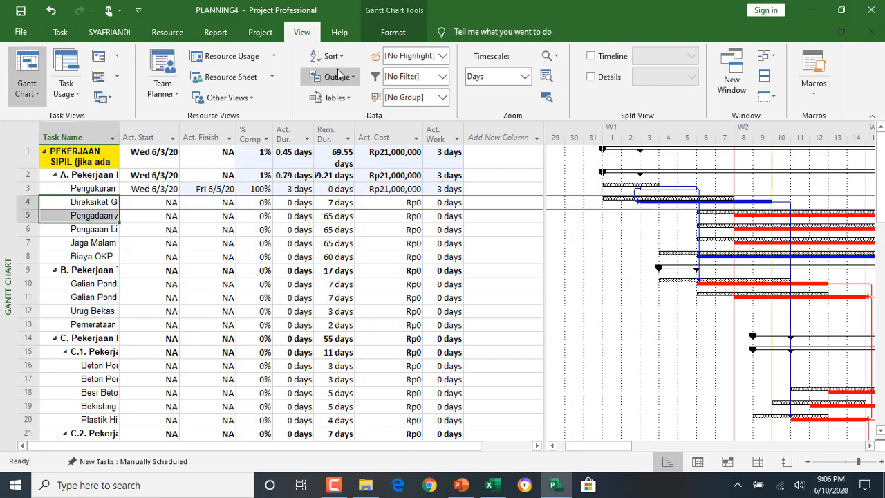
click(60, 31)
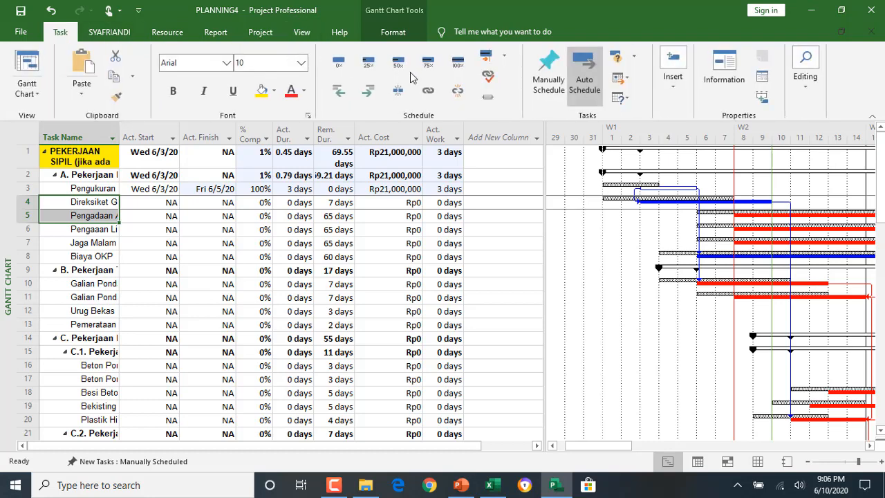
click(485, 58)
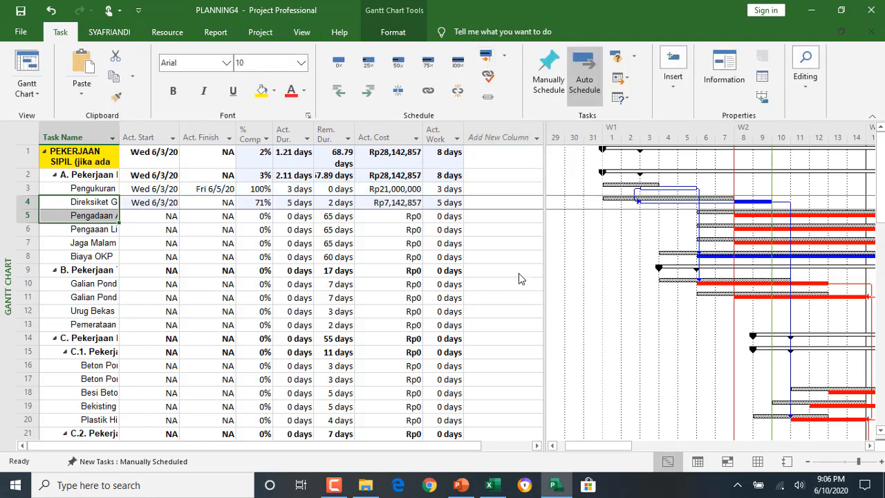
click(111, 257)
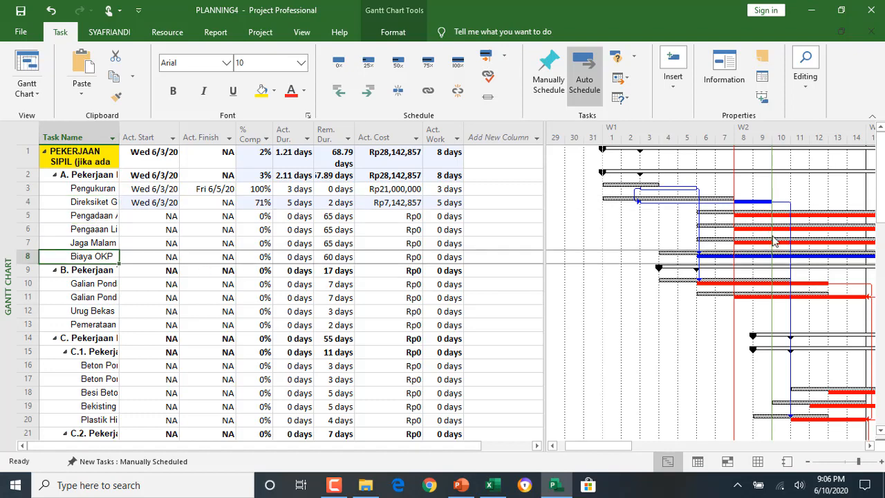
click(484, 54)
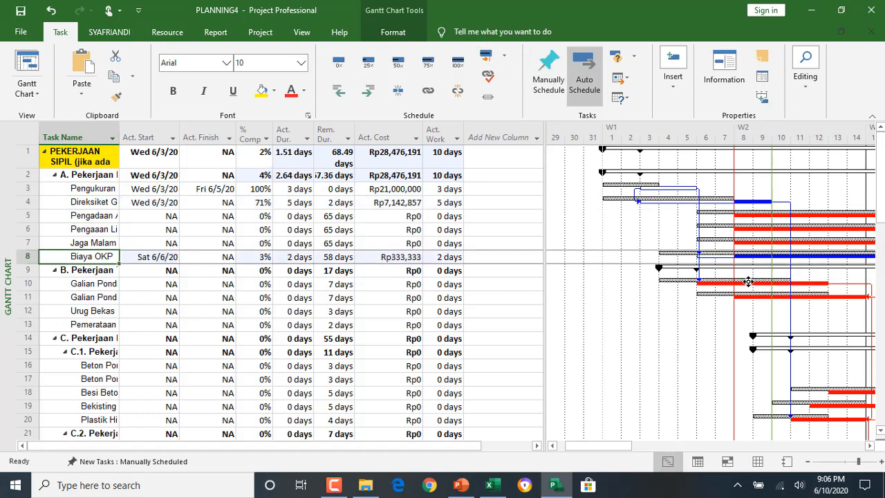
click(102, 285)
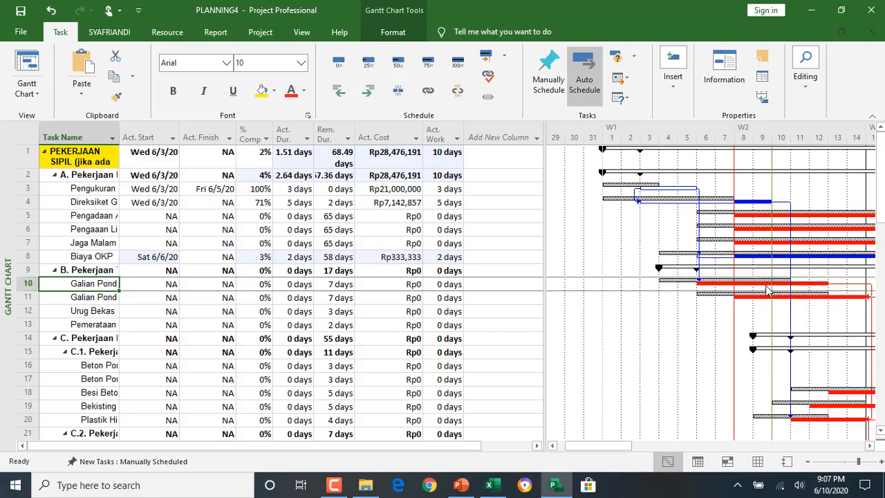
click(486, 57)
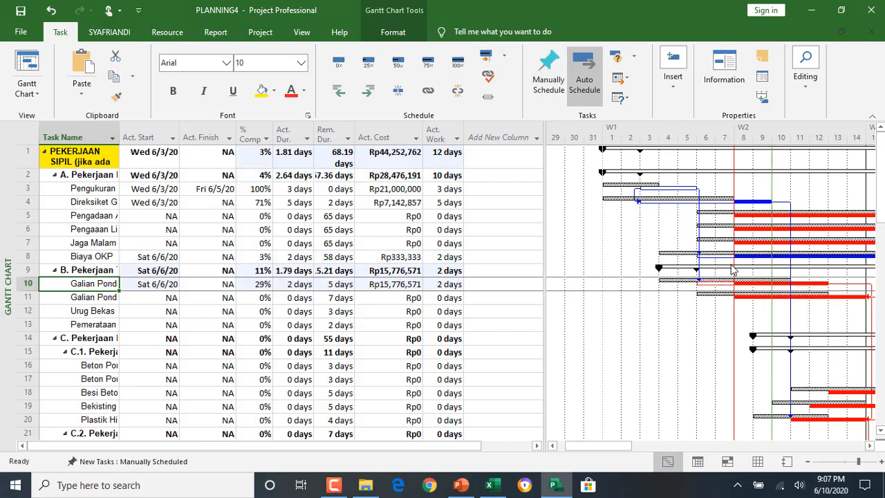
Examine percent complete, actual duration and remaining duration of summary B. Pekerjaan Tanah against its subtasks, and the task bars over the following weeks.
scroll(635, 269, down, 2)
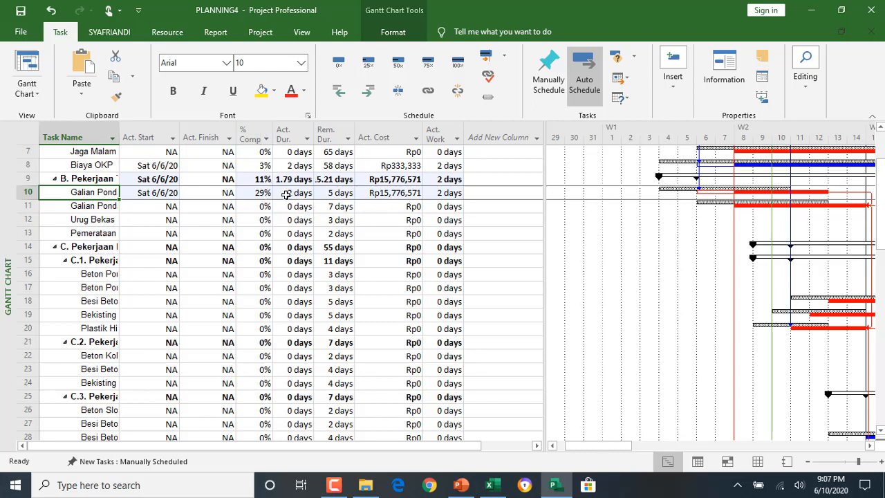
click(262, 192)
click(261, 194)
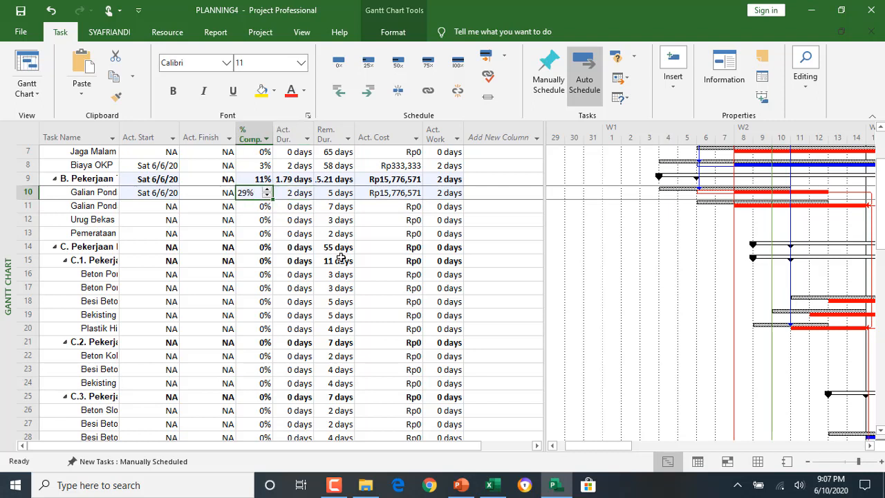
click(316, 220)
drag(255, 181, 324, 180)
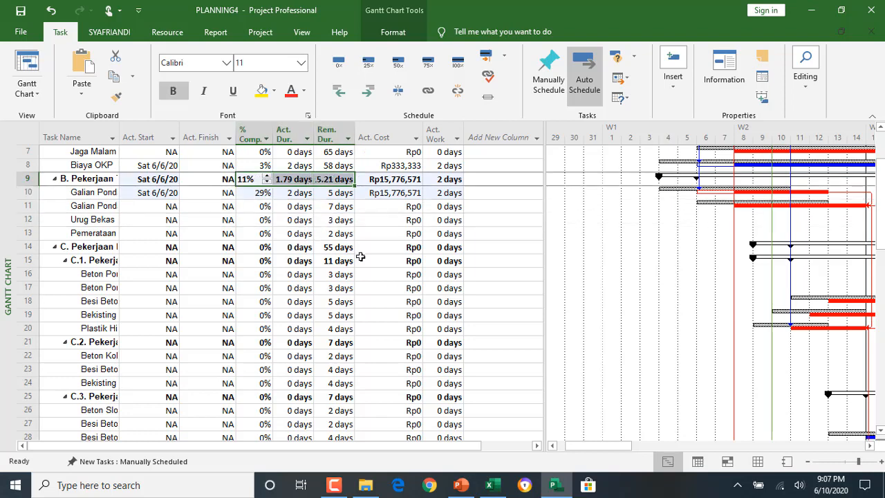
click(339, 206)
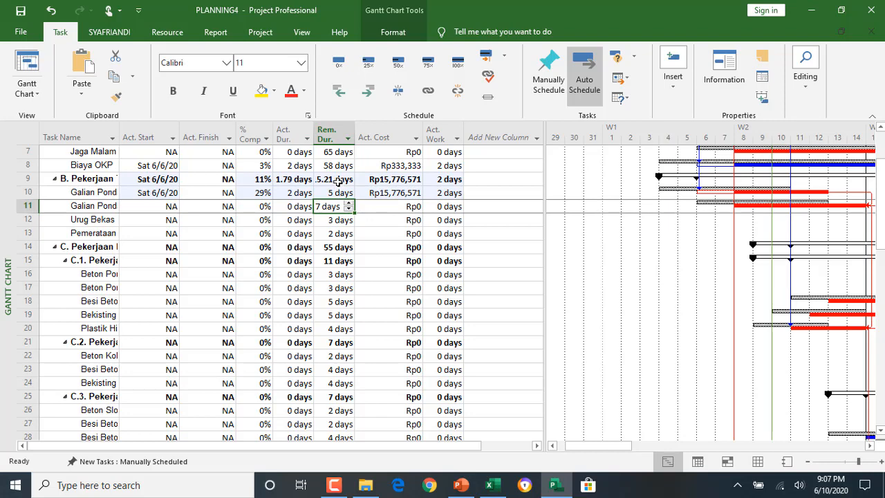
click(338, 181)
click(265, 181)
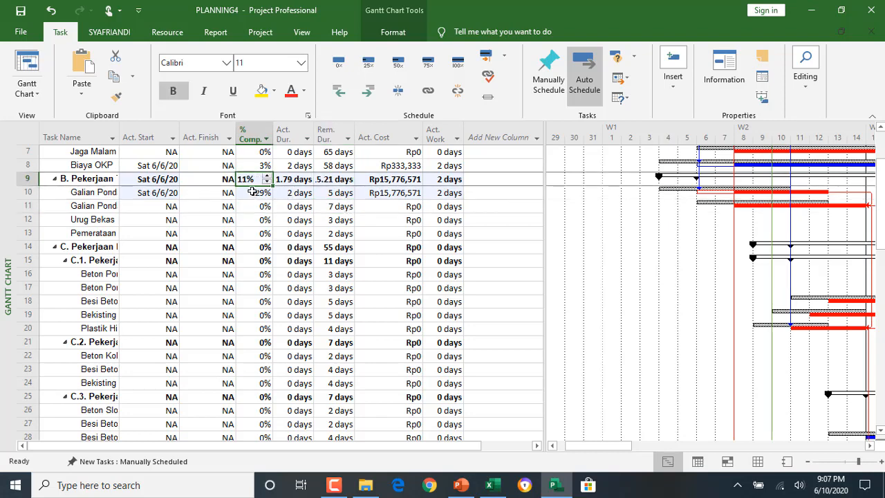
click(302, 180)
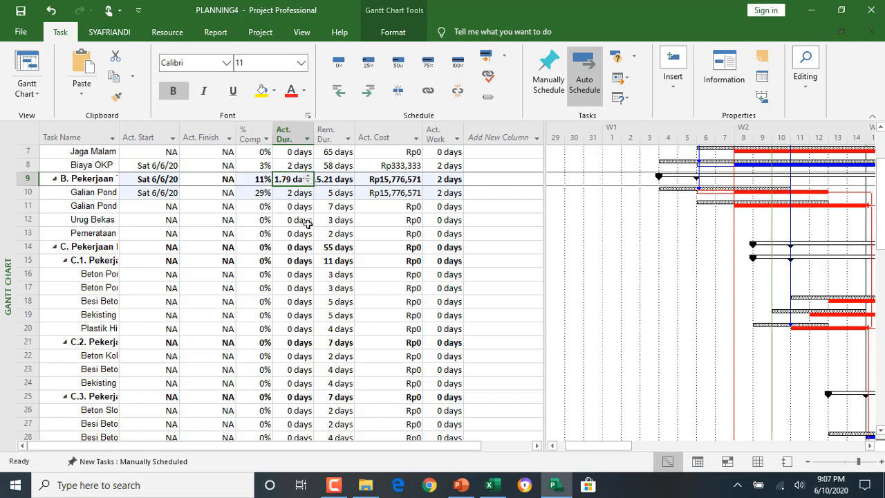
click(302, 194)
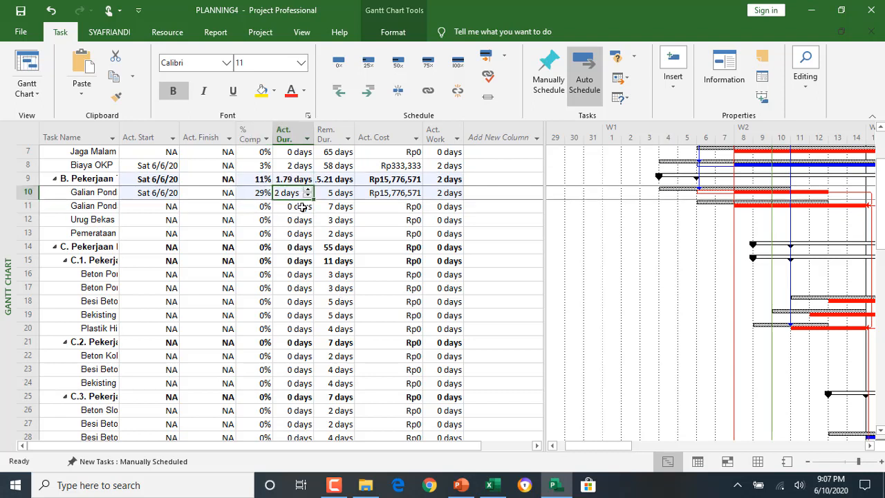
click(295, 179)
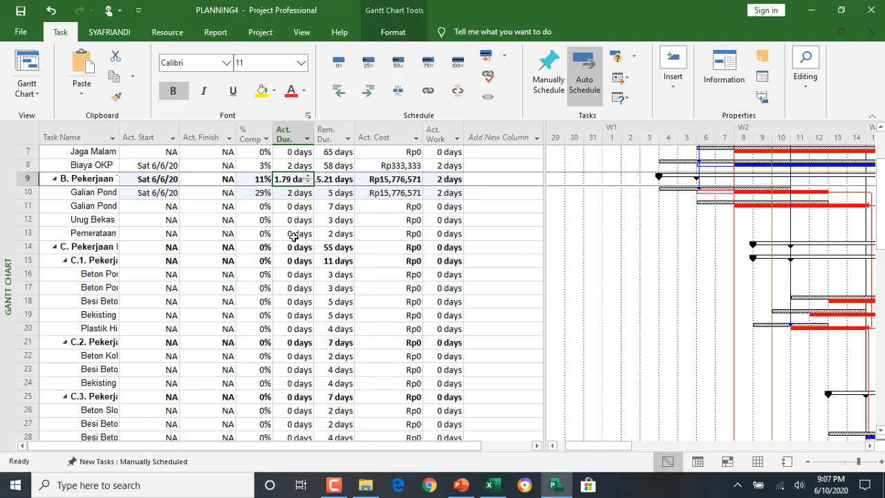
click(257, 180)
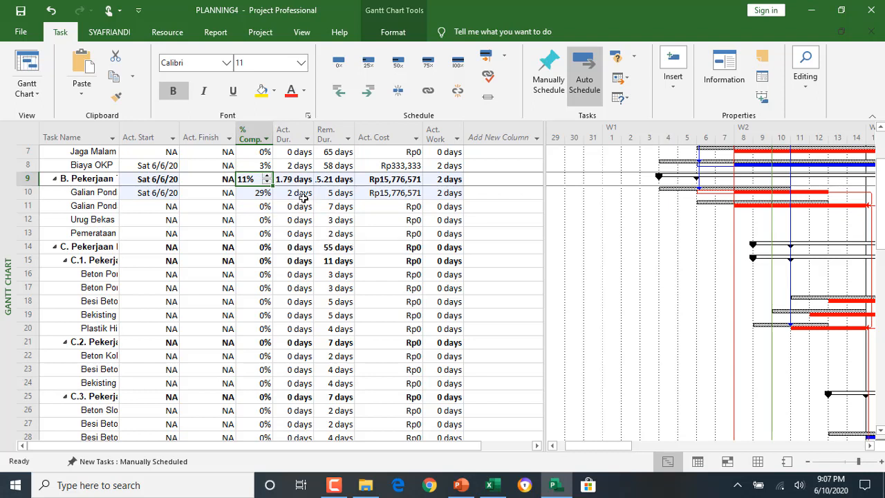
drag(303, 198, 304, 220)
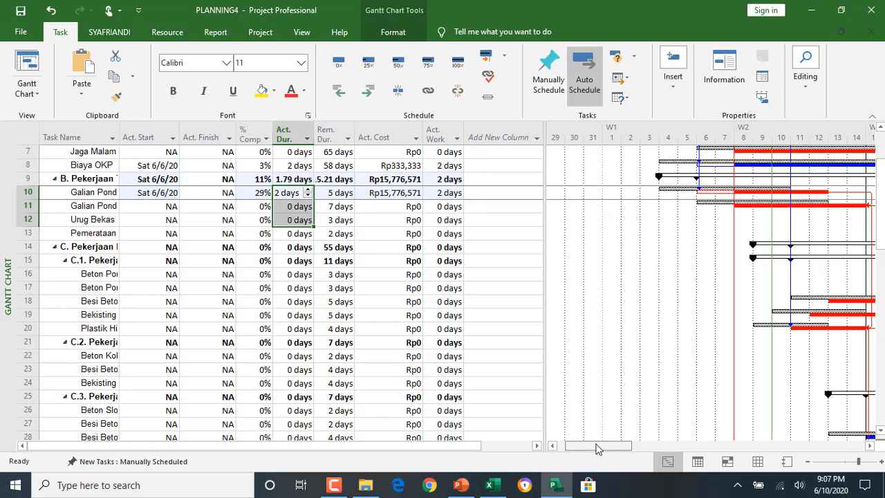
drag(597, 446, 661, 448)
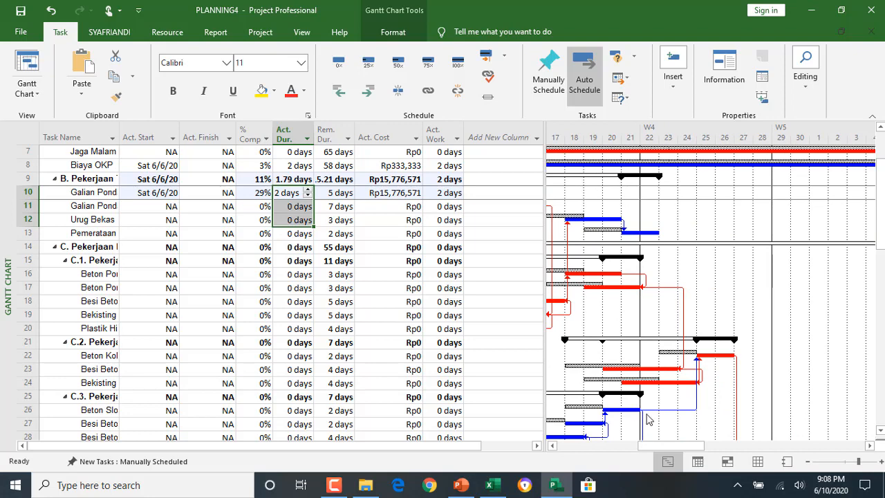
drag(667, 447, 624, 468)
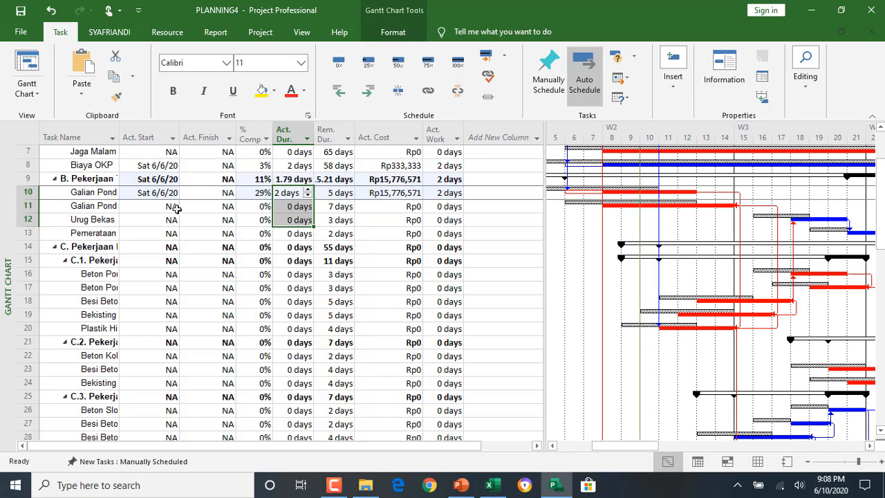
Switch the Gantt Chart to the custom Progress table and check the progress figures of task 10, Galian Pondasi Kolom.
click(107, 197)
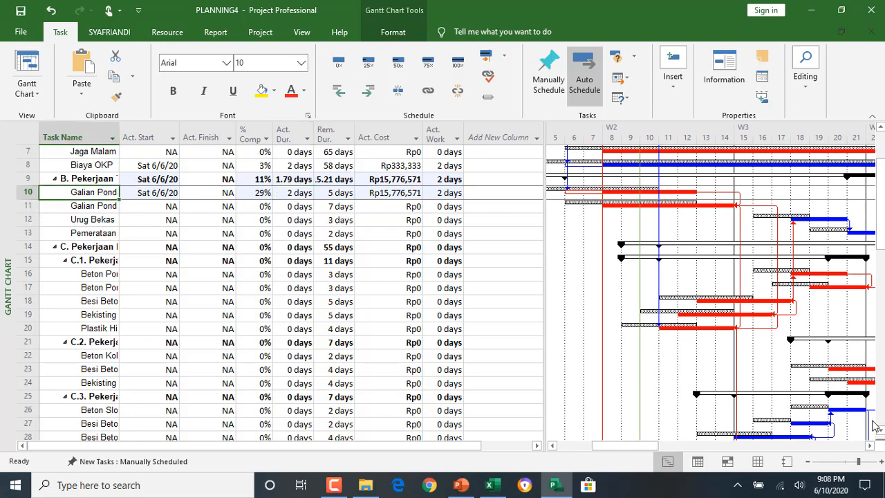
click(302, 32)
click(331, 97)
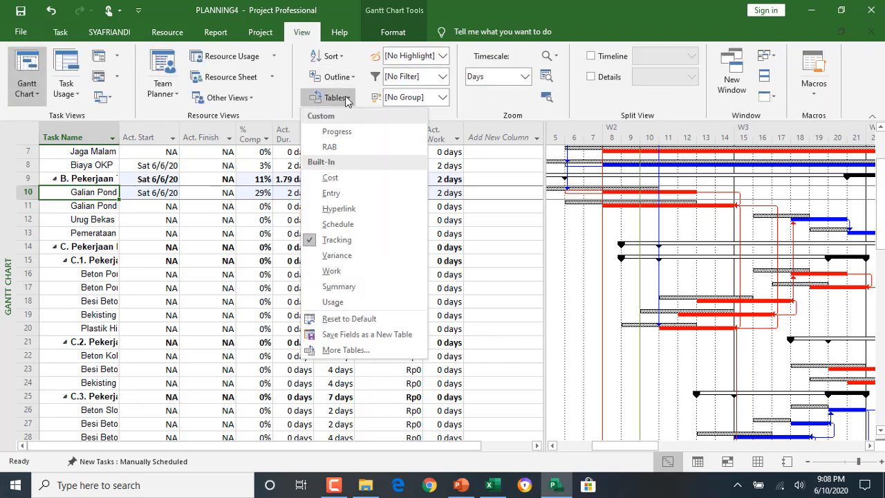
click(346, 131)
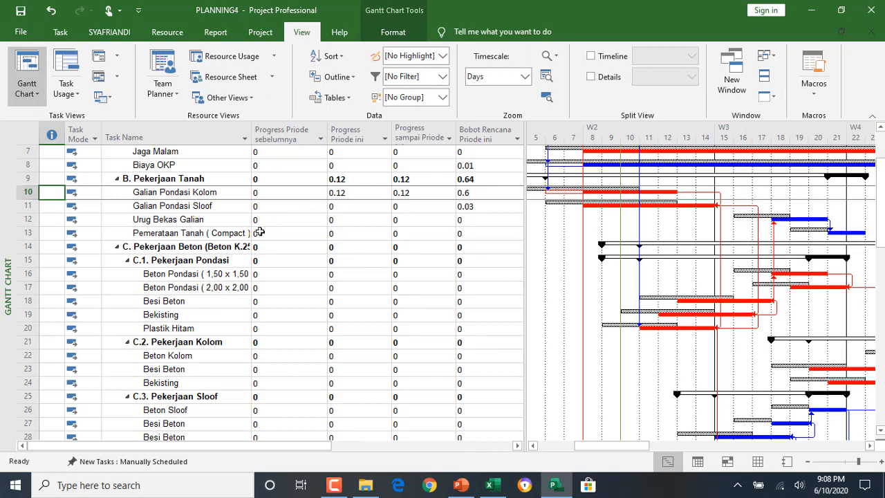
click(418, 192)
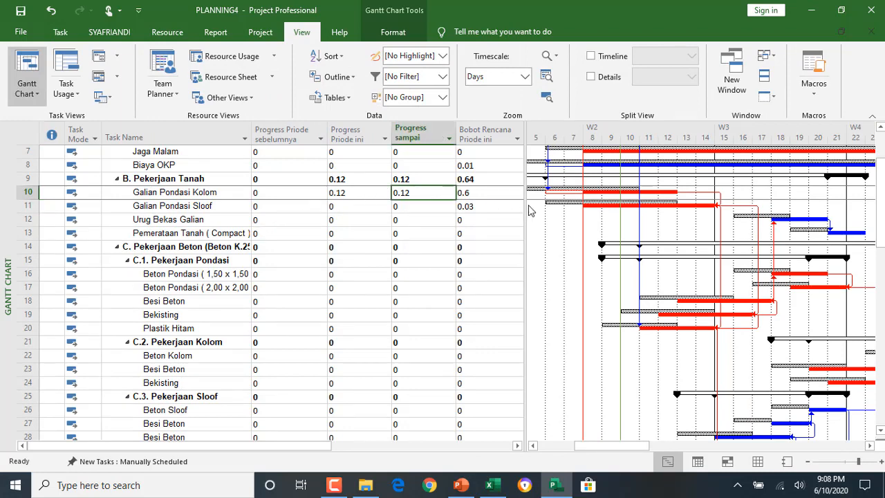
Extend the Progress table area over the chart and narrow the Bobot Kontrak % column so the Jlh Hrg amounts show in full.
drag(526, 208, 658, 203)
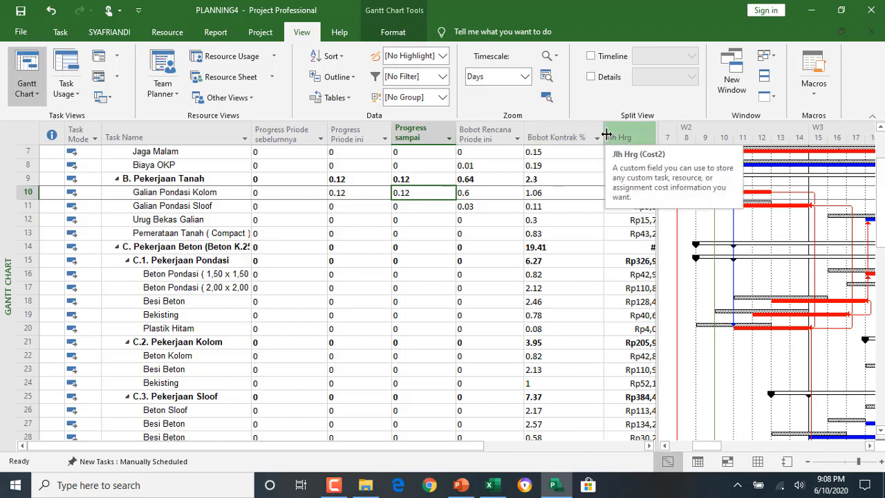
drag(603, 137, 565, 169)
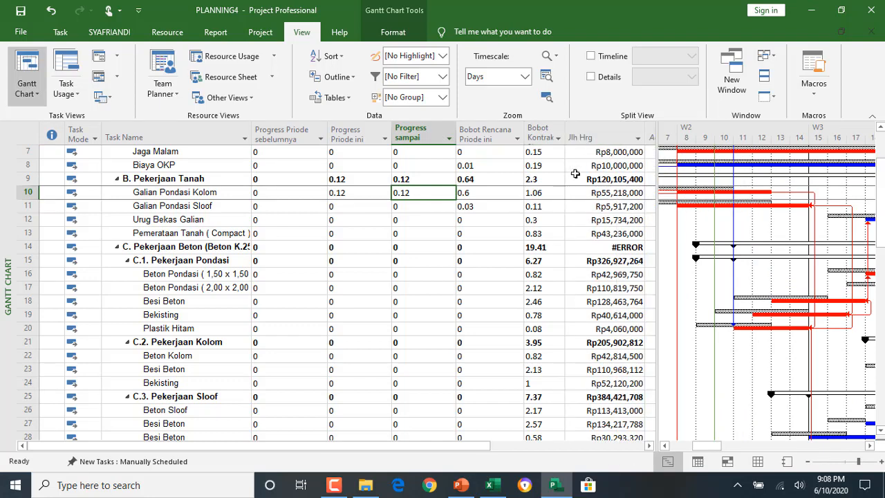
click(617, 193)
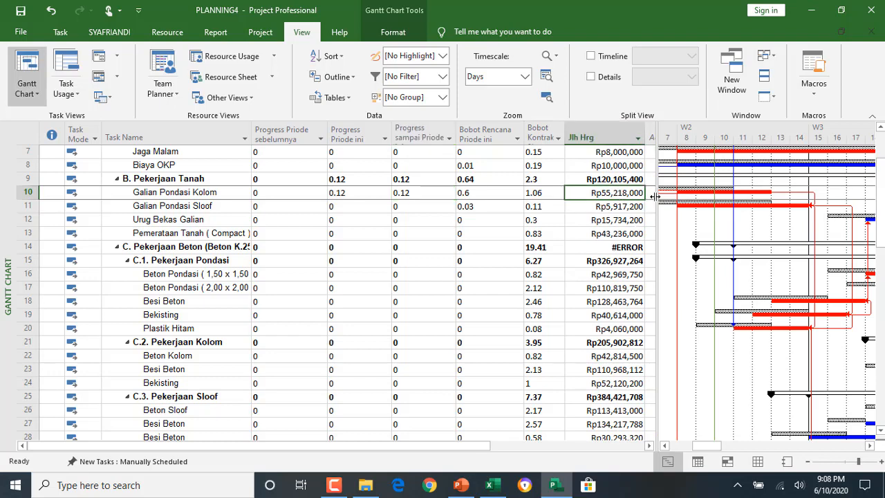
Replace the Jlh Hrg column of the Progress table with the ACWP field and check it for Galian Pondasi Kolom.
drag(653, 196, 730, 196)
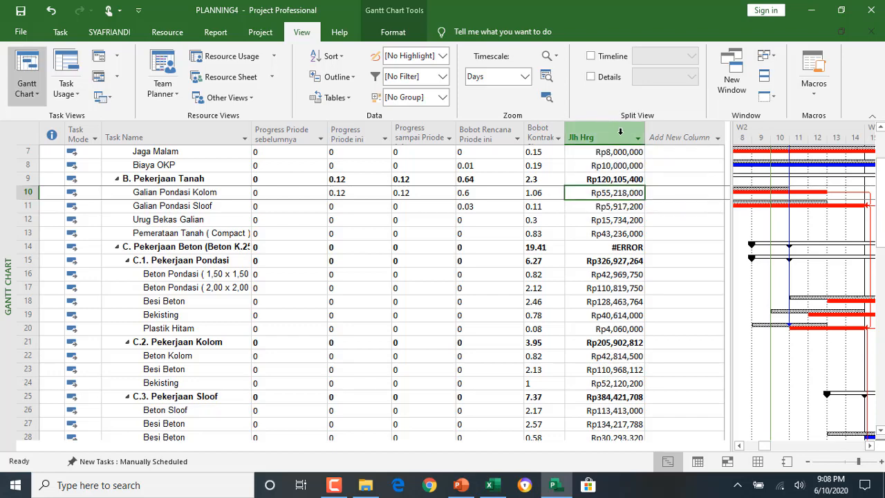
click(620, 133)
click(622, 134)
text(acwP)
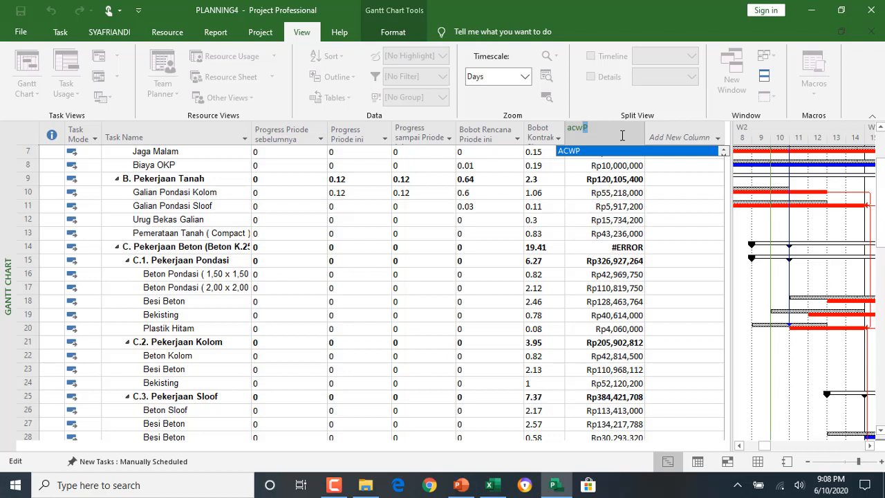
key(Return)
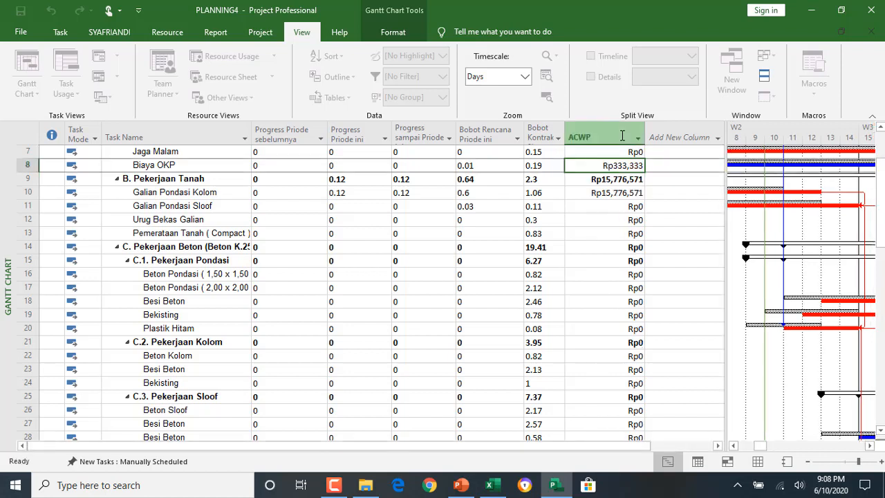
click(613, 194)
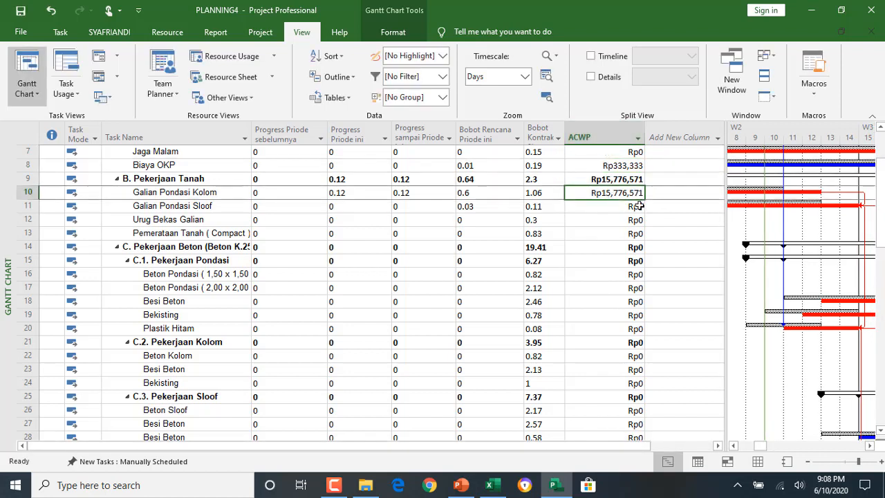
Split the window below the Gantt Chart and show the Task Usage view of Galian Pondasi Kolom in the lower pane.
drag(724, 209, 656, 261)
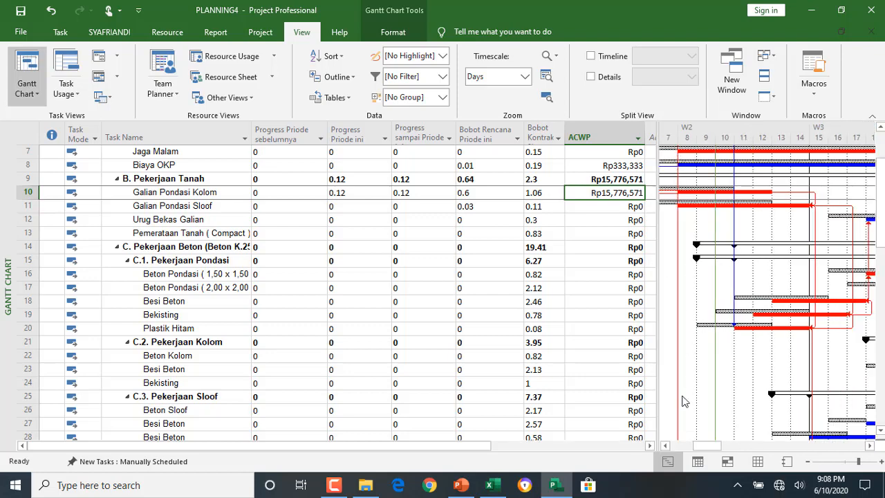
click(665, 446)
click(665, 446)
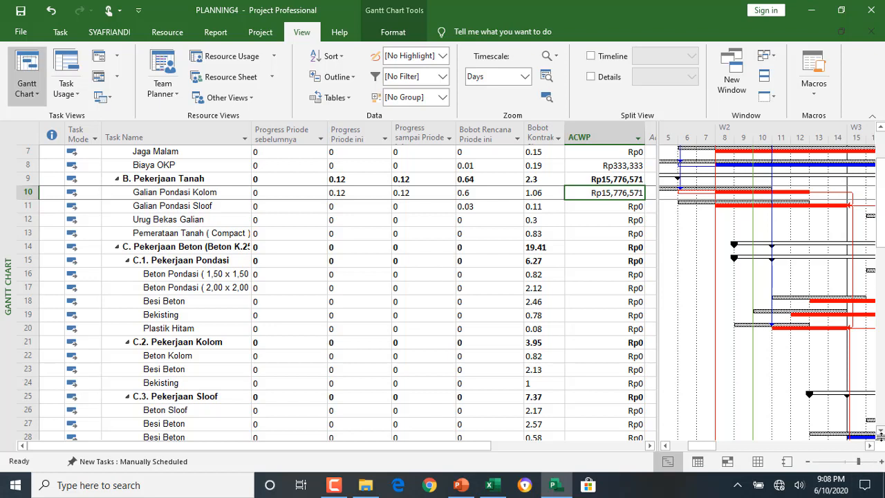
drag(879, 438, 882, 244)
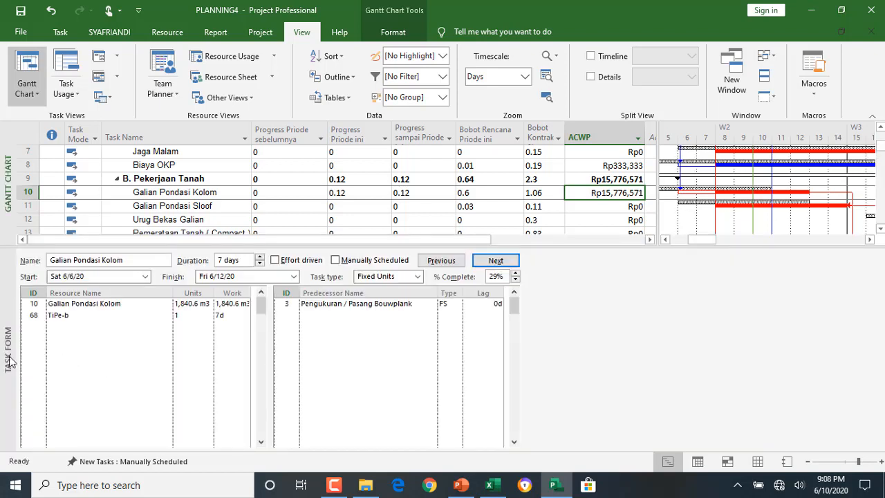
right_click(10, 359)
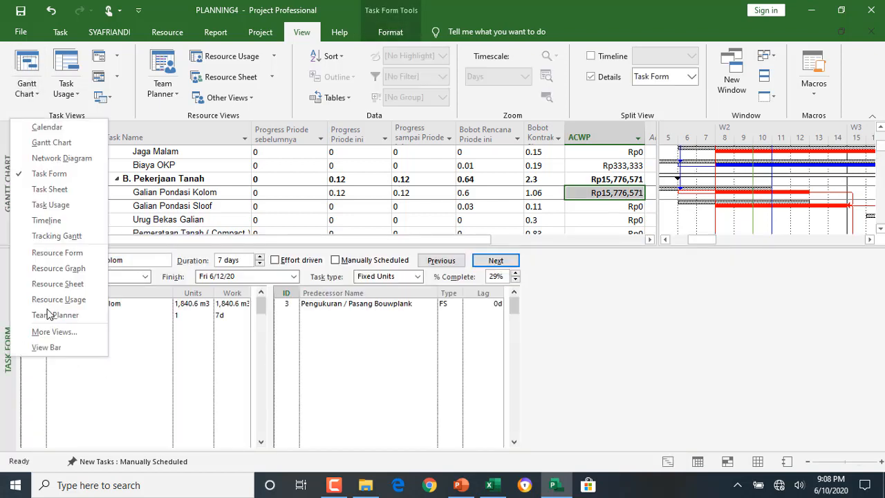
click(96, 209)
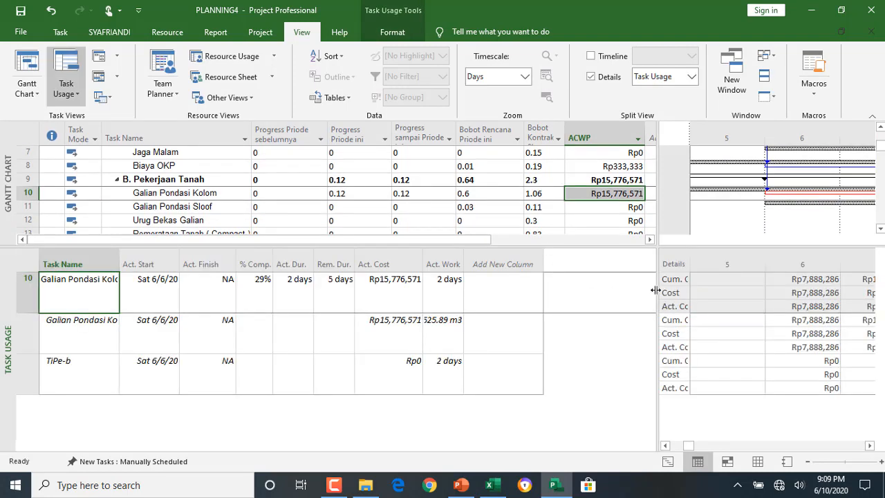
Enlarge the timephased area of Task Usage and widen the Act. Work column to show the full m3 value of the Galian Pondasi Kolom assignment.
drag(655, 290, 518, 334)
click(433, 331)
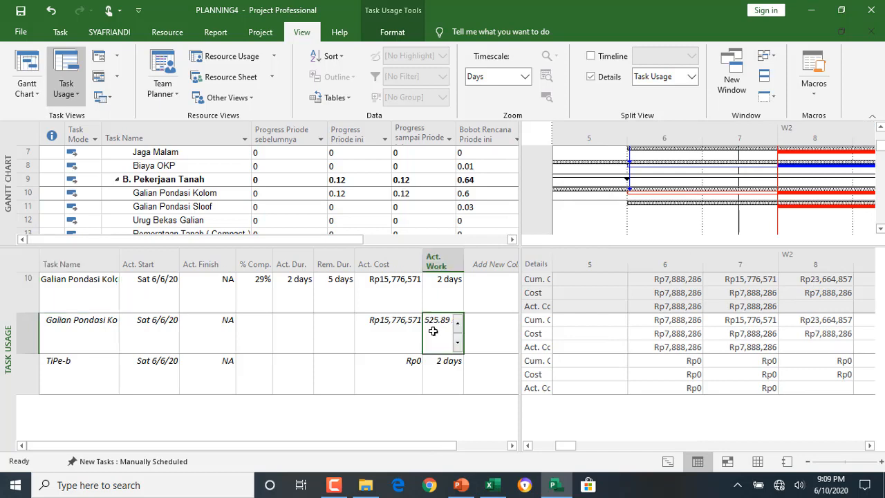
drag(463, 264, 482, 263)
click(440, 378)
click(450, 339)
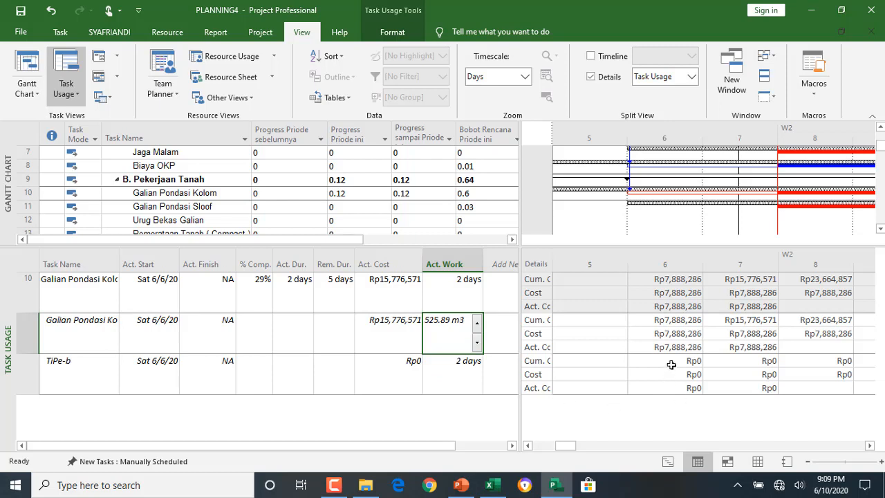
In the usage detail styles, remove Cost and Actual Cost from the shown fields and add Actual Work.
right_click(538, 298)
click(579, 305)
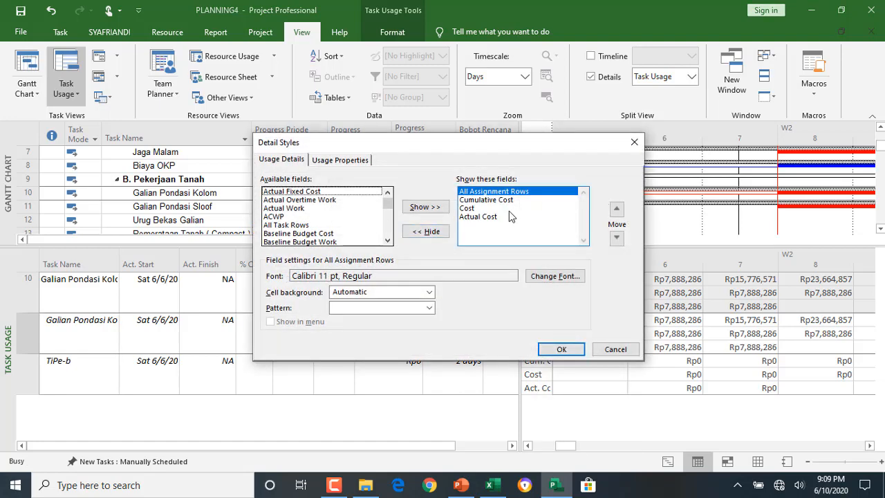
mouse_move(509, 208)
mouse_down()
mouse_move(510, 222)
mouse_move(505, 211)
mouse_up()
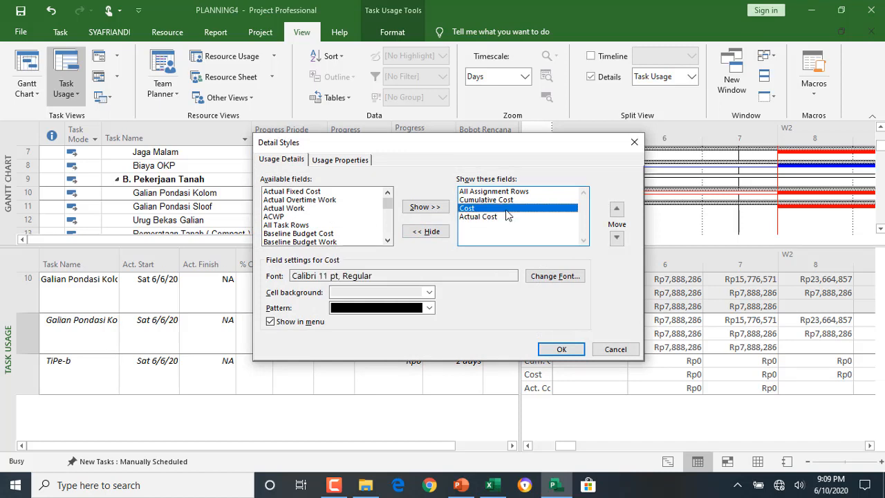
shift+click(508, 217)
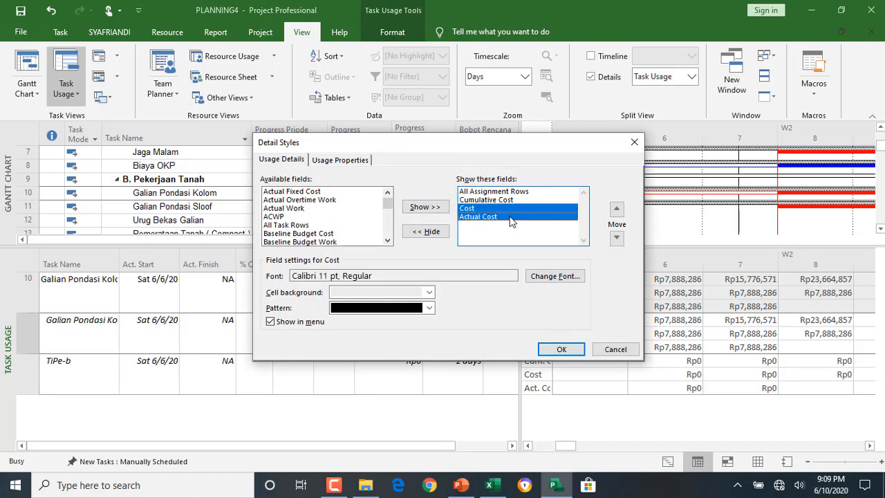
click(424, 209)
click(427, 231)
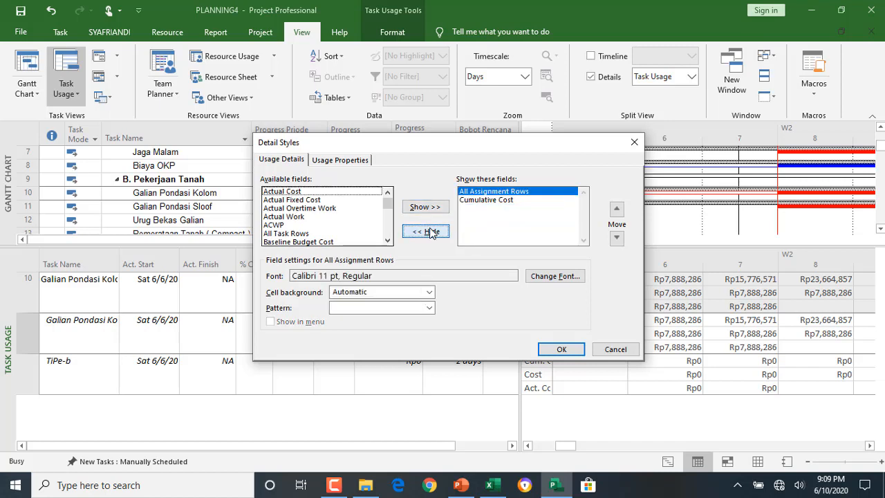
click(305, 217)
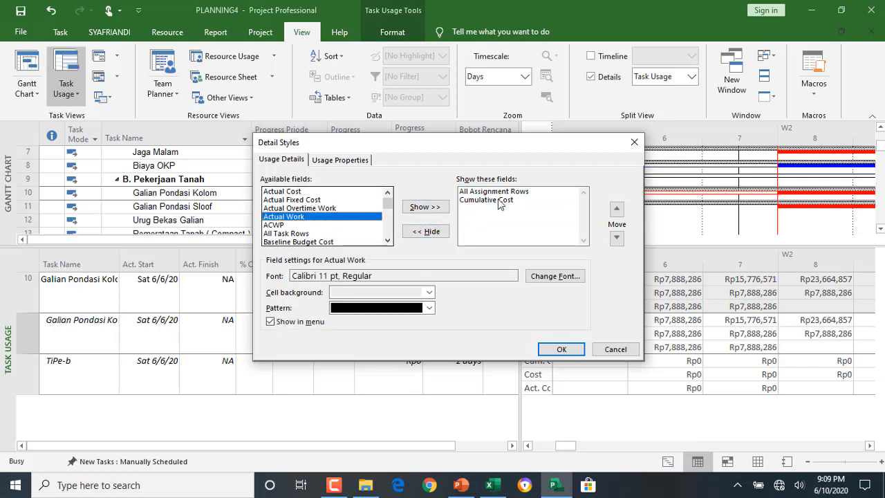
click(437, 209)
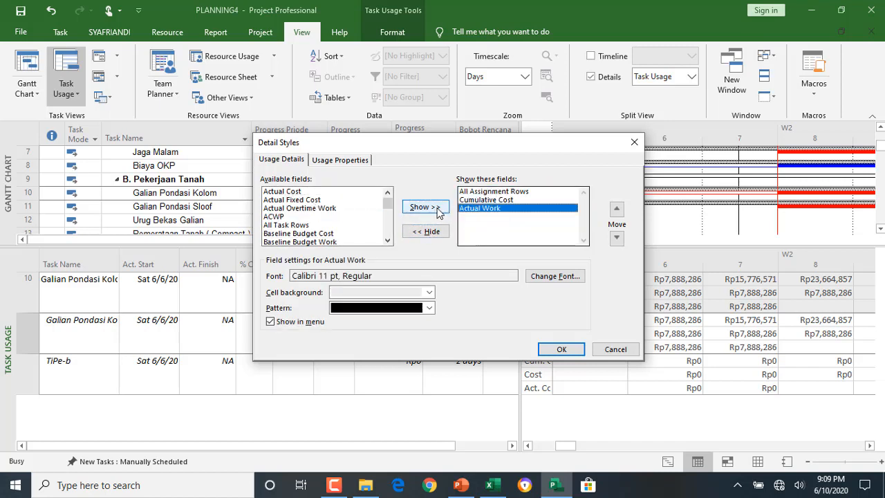
Remove Cumulative Cost from the shown usage details, add Work above Actual Work, and apply the detail styles.
click(335, 233)
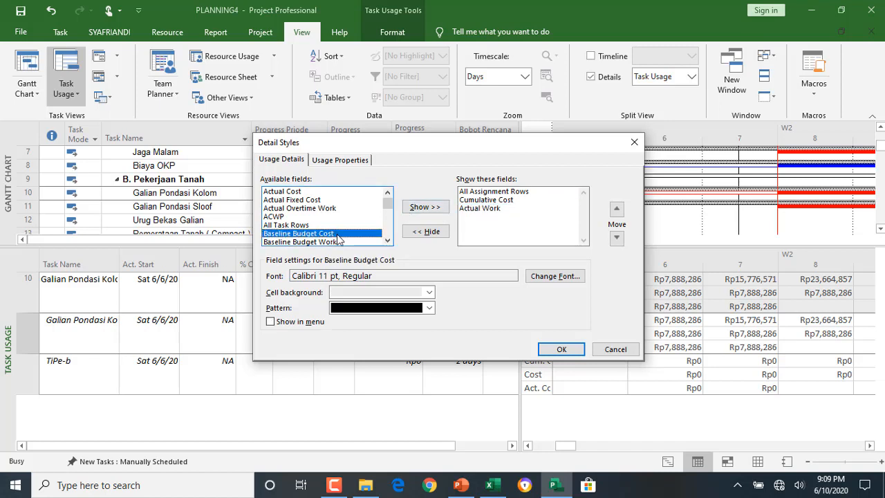
click(487, 200)
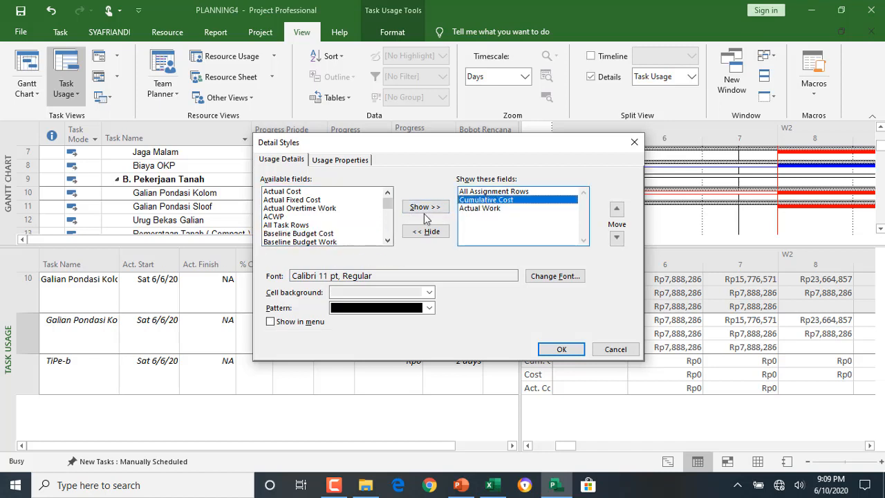
click(426, 231)
click(327, 226)
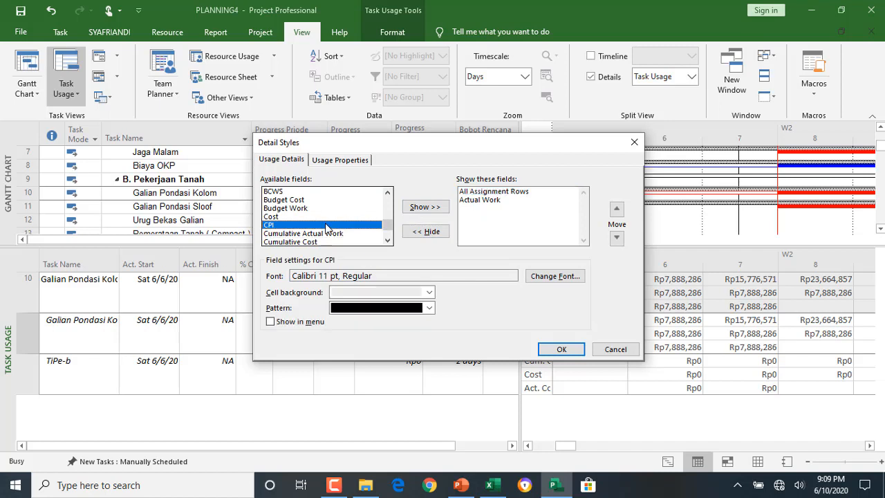
key(w)
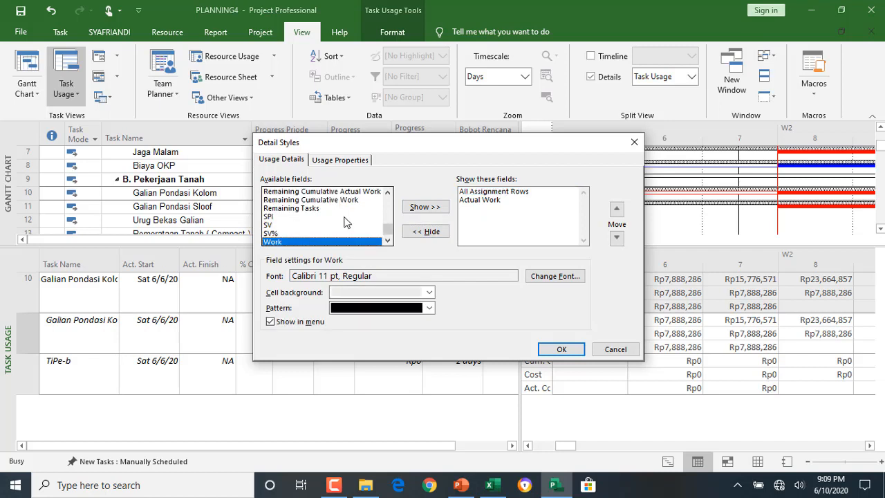
click(436, 207)
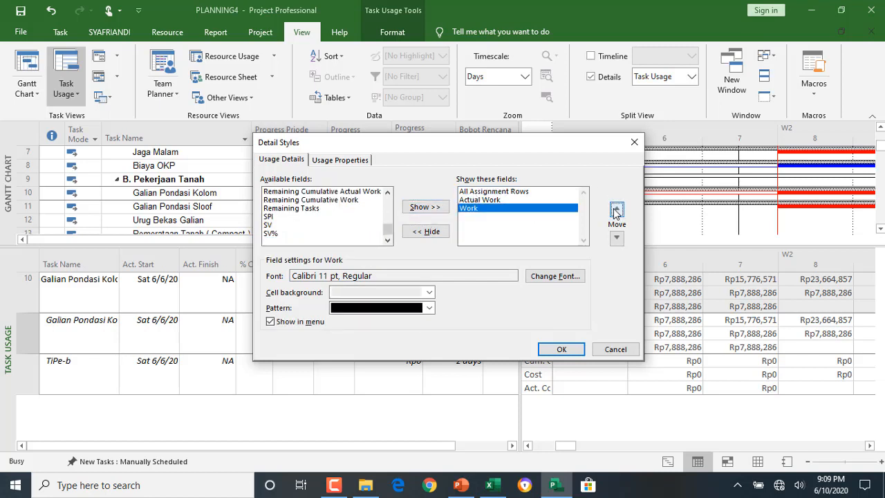
click(615, 209)
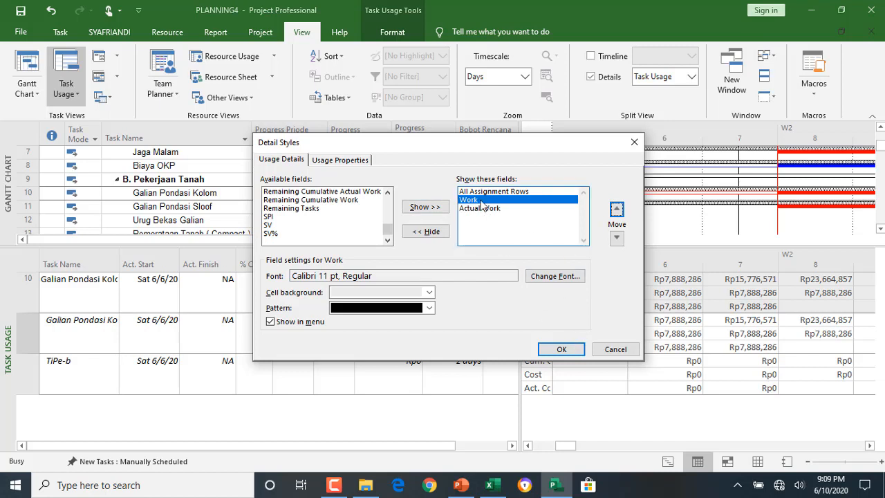
click(564, 348)
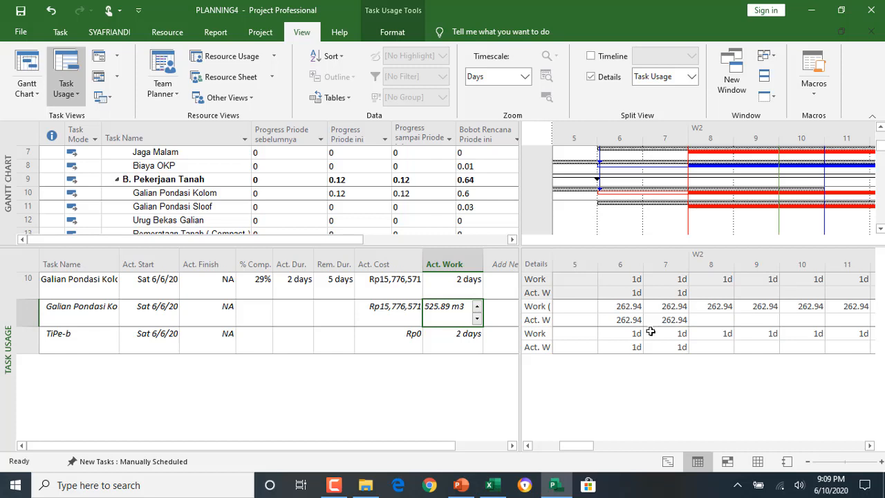
Compare the daily work and actual work of the Galian Pondasi Kolom assignment on days 6 to 8 with its total actual work.
click(719, 309)
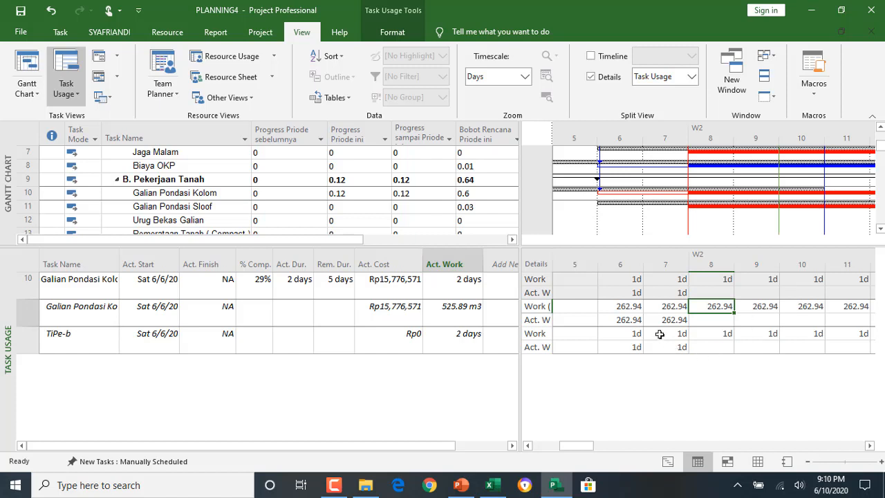
click(634, 322)
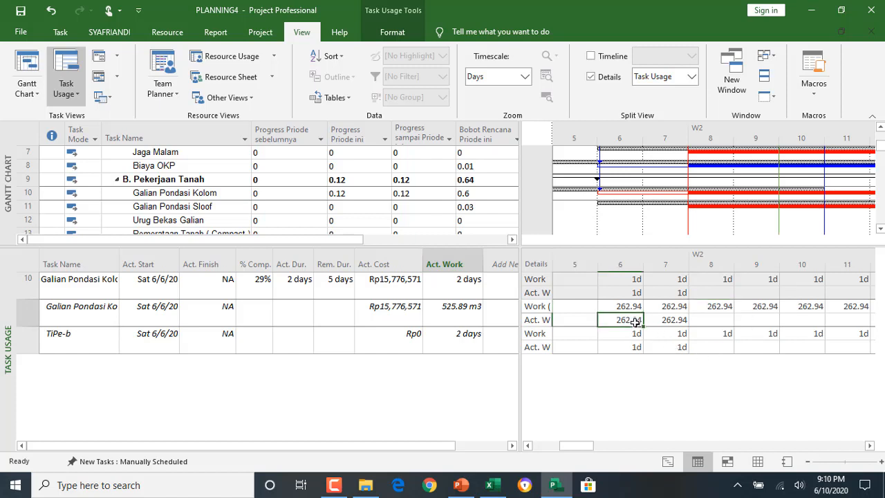
click(680, 320)
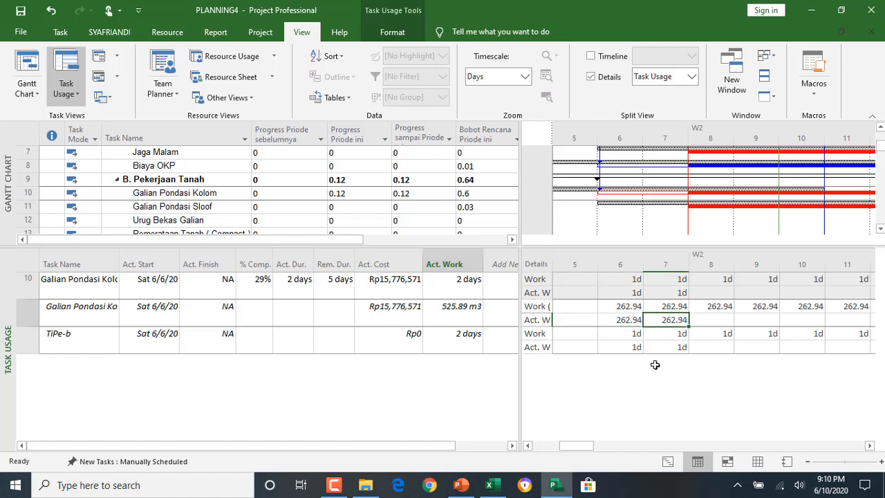
click(468, 321)
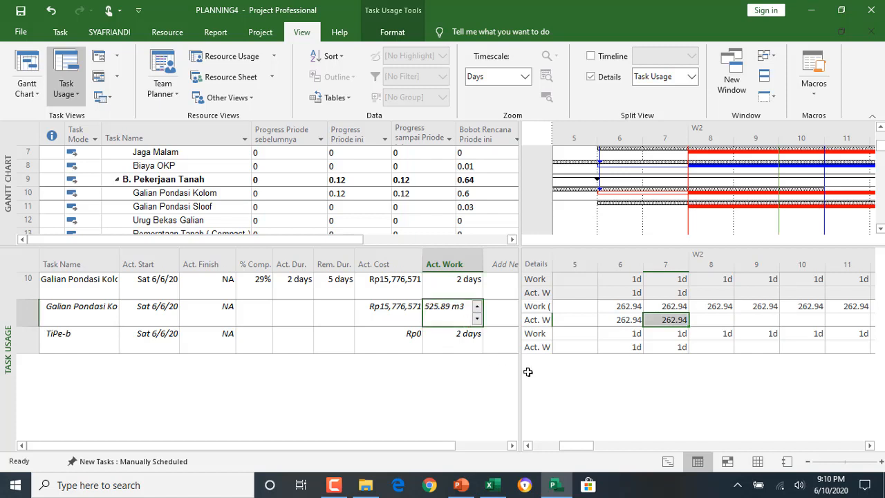
Set the day 7 actual work of the Galian Pondasi Kolom material assignment to 350 m3 in the timephased grid.
click(468, 350)
click(465, 322)
click(464, 347)
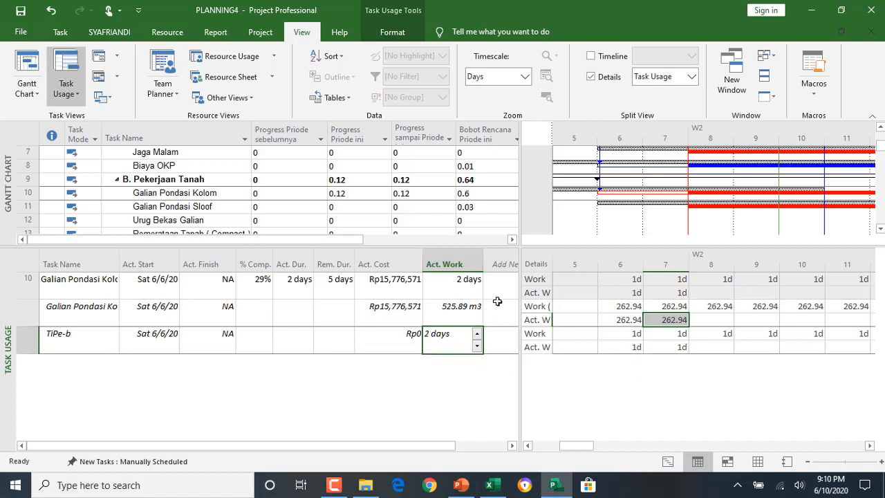
click(674, 316)
key(F2)
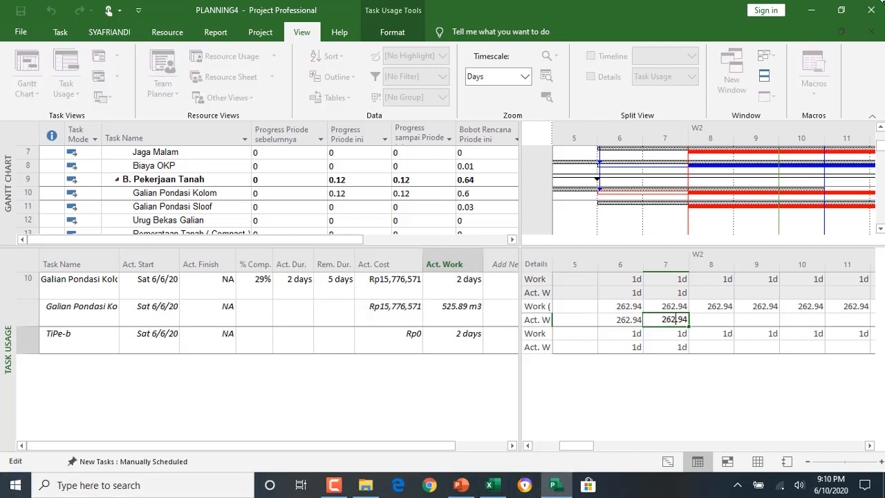
key(Return)
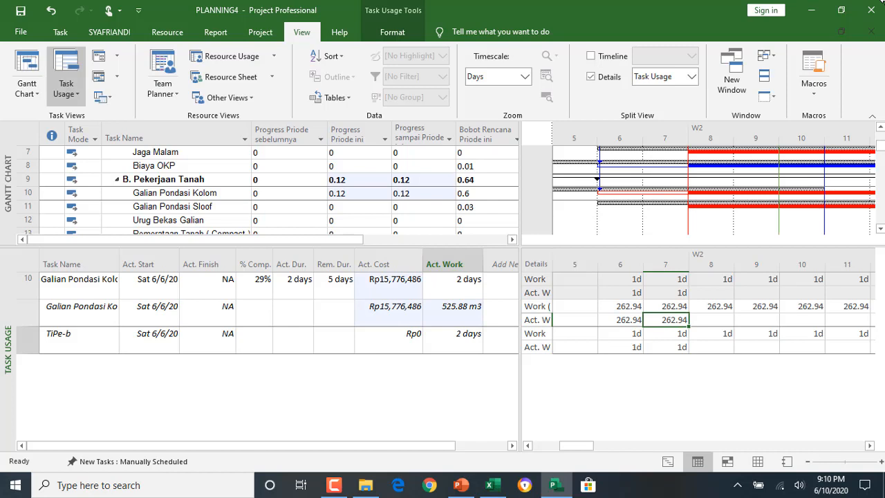
text(350)
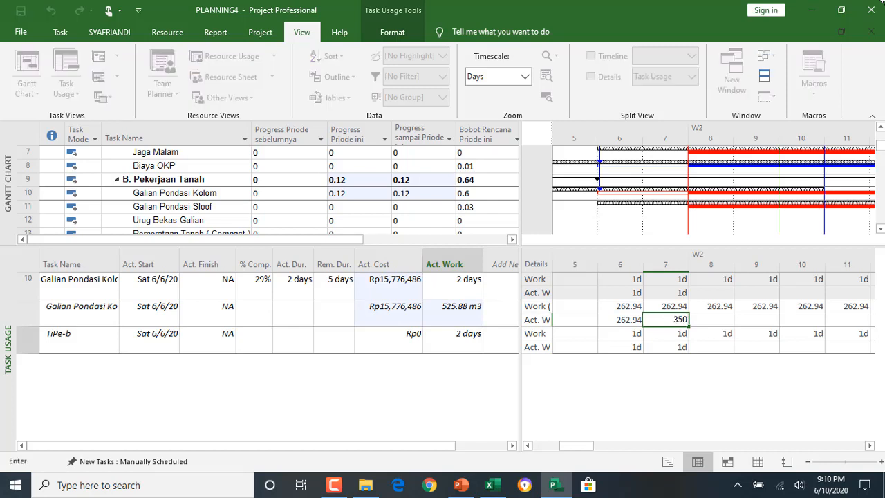
key(Return)
key(Up)
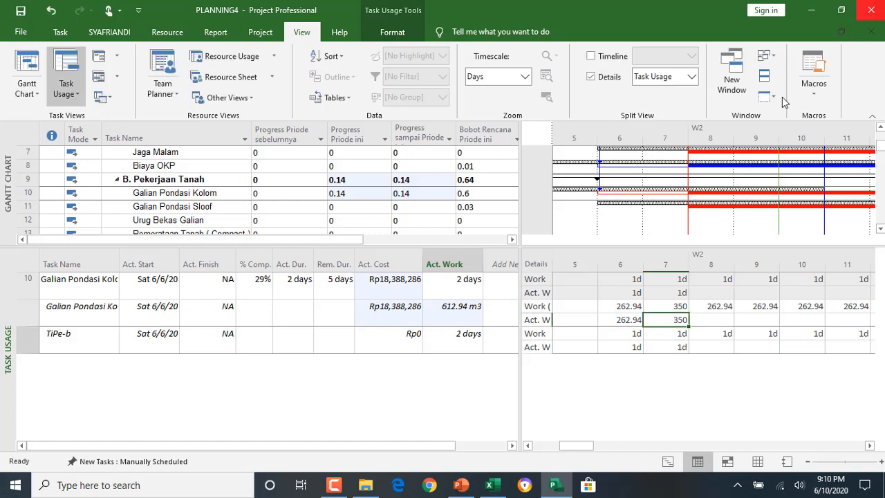
Set the total Act. Work of the Galian Pondasi Kolom material assignment to 600 m3.
click(462, 323)
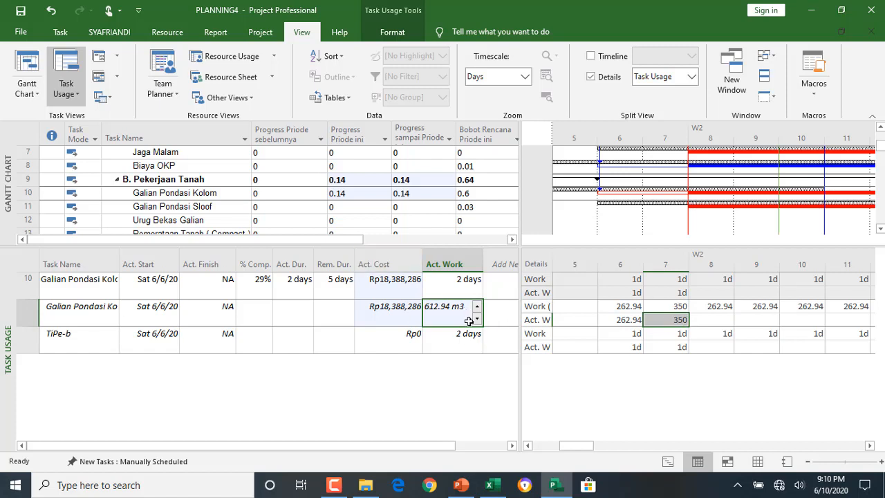
text(600)
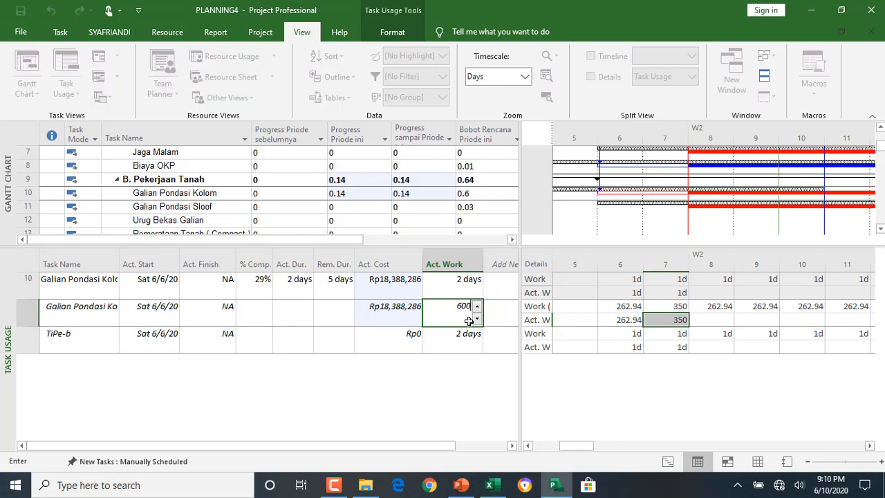
key(Return)
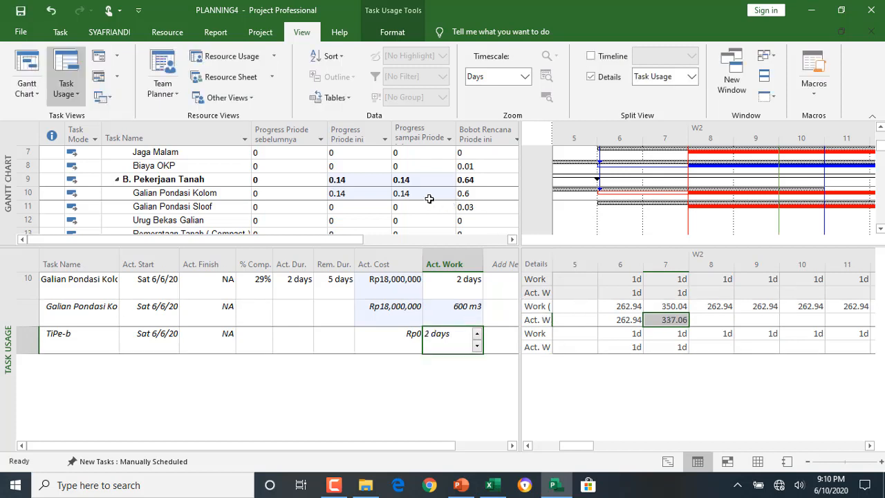
Widen the table area to show the ACWP column beside the progress of Galian Pondasi Kolom.
click(429, 198)
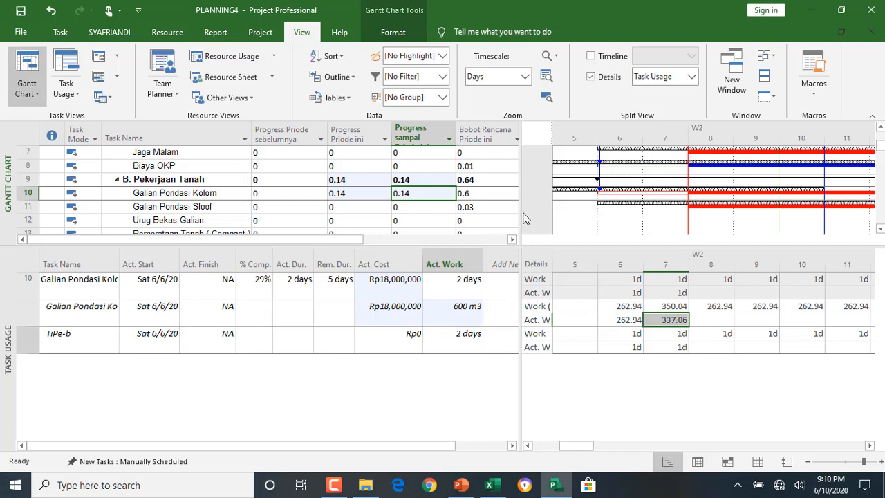
drag(520, 212, 669, 219)
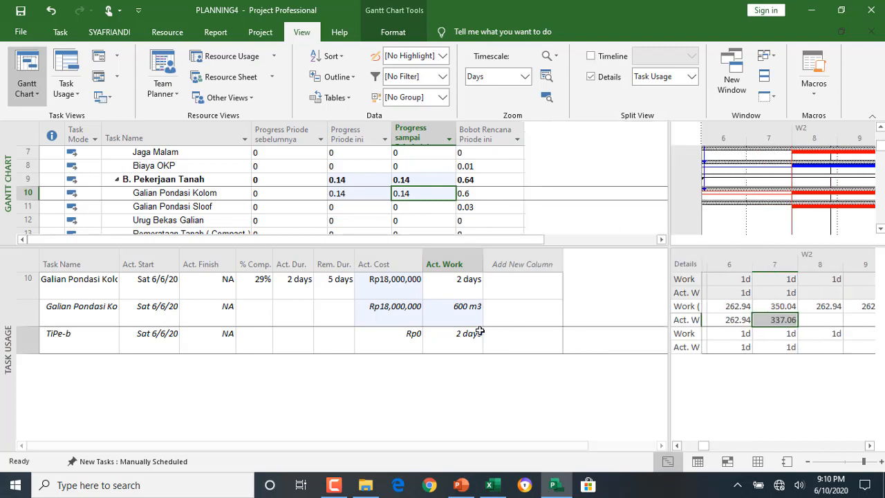
right_click(6, 354)
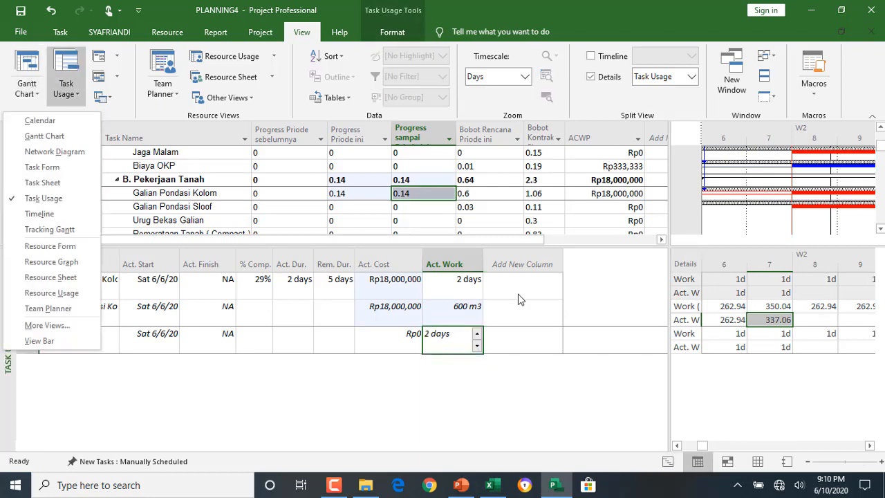
click(518, 311)
click(518, 311)
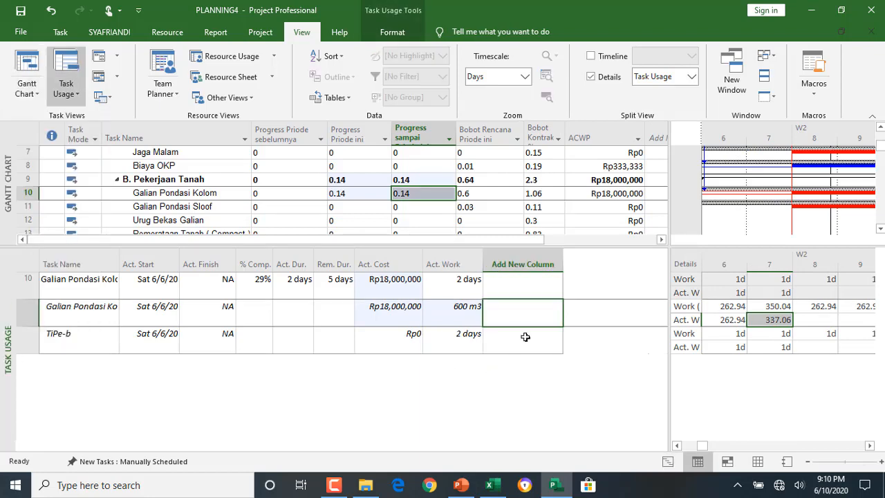
Switch to the RABEXCEL workbook in Excel and look up the unit price of Galian Pondasi Kolom on the RAB sheet.
click(492, 485)
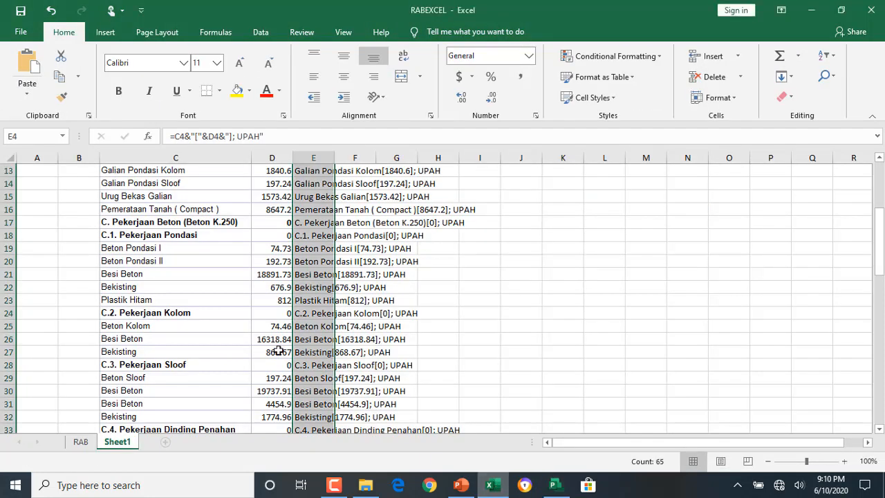
click(81, 441)
scroll(217, 310, up, 18)
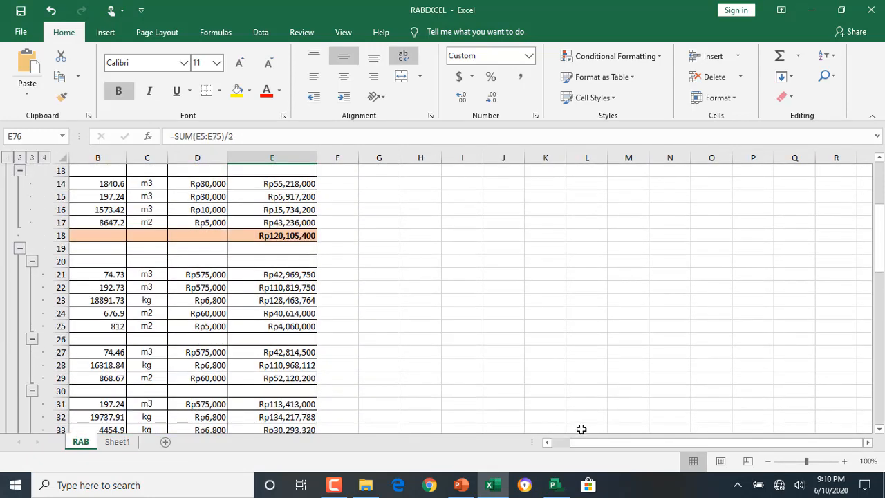
drag(583, 443, 530, 466)
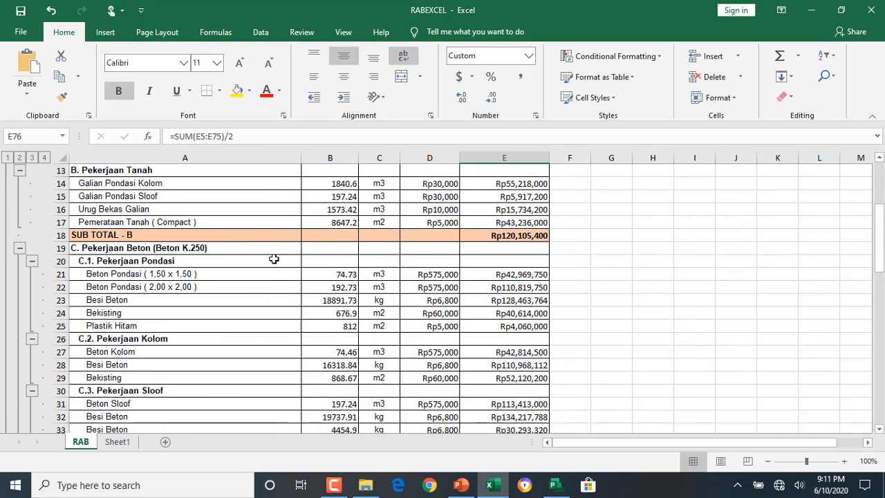
click(443, 186)
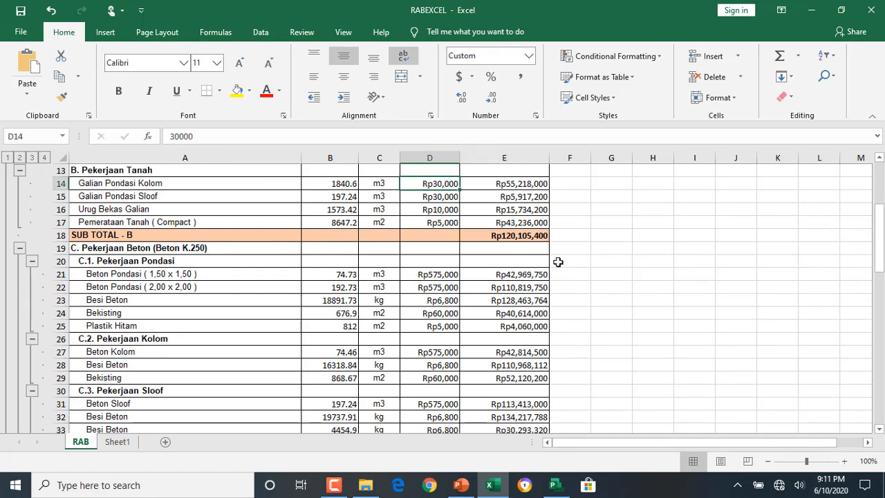
Enter 600 in G14 and calculate the cost of that volume in H14 with the formula =-G14*D14.
click(634, 191)
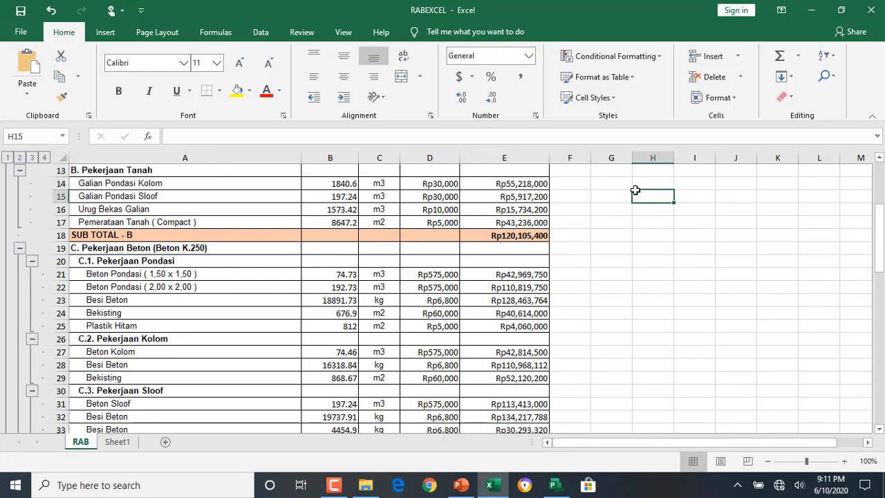
key(Up)
key(Left)
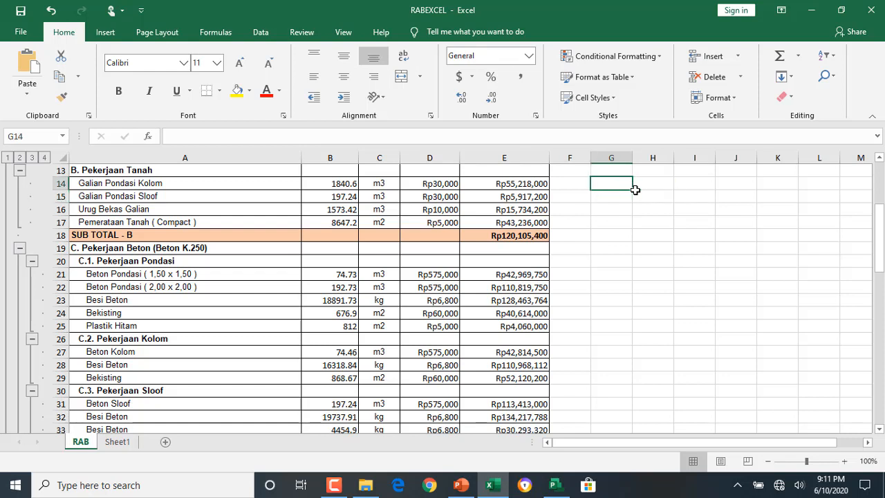
text(600)
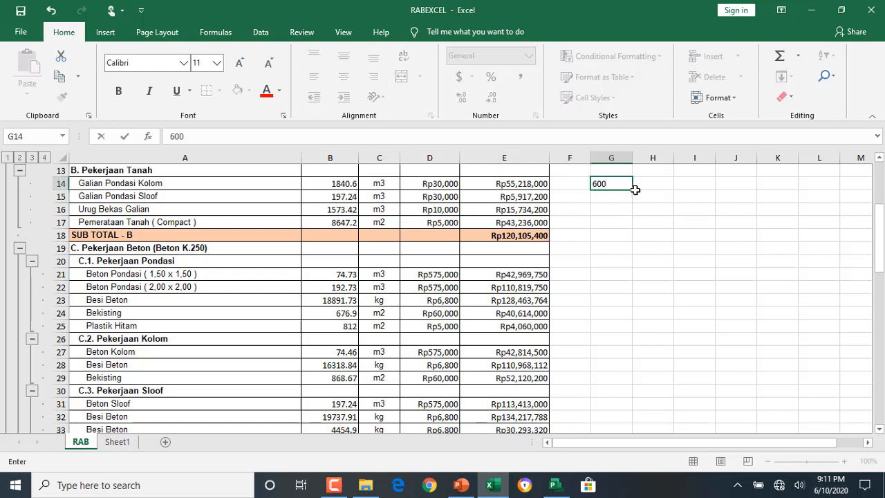
key(Tab)
text(-)
key(Left)
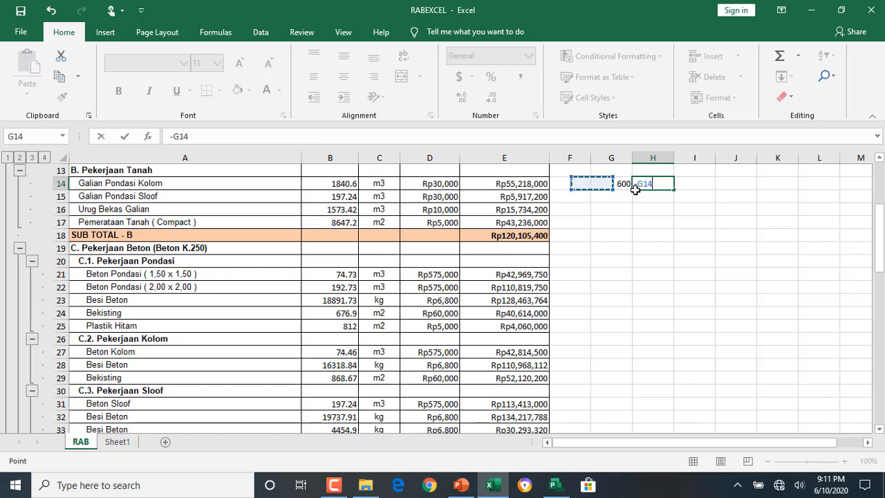
text(*)
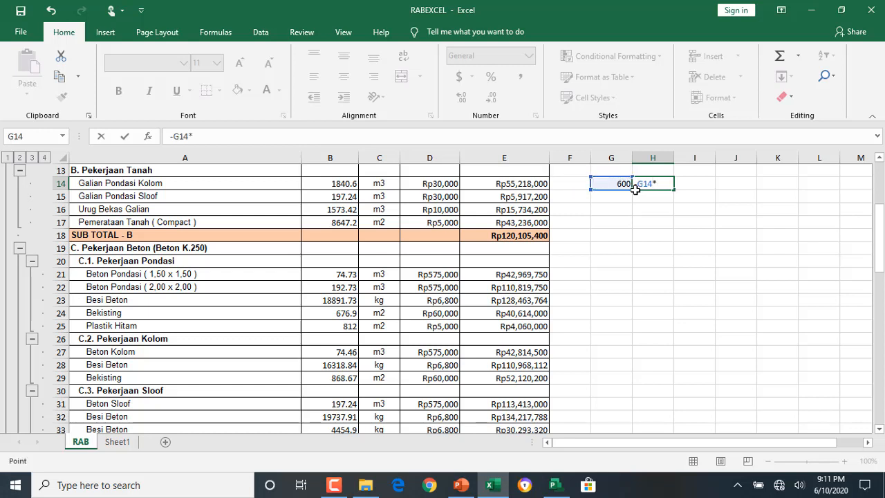
key(Left)
key(Left)
key(Left)
key(Left)
key(Return)
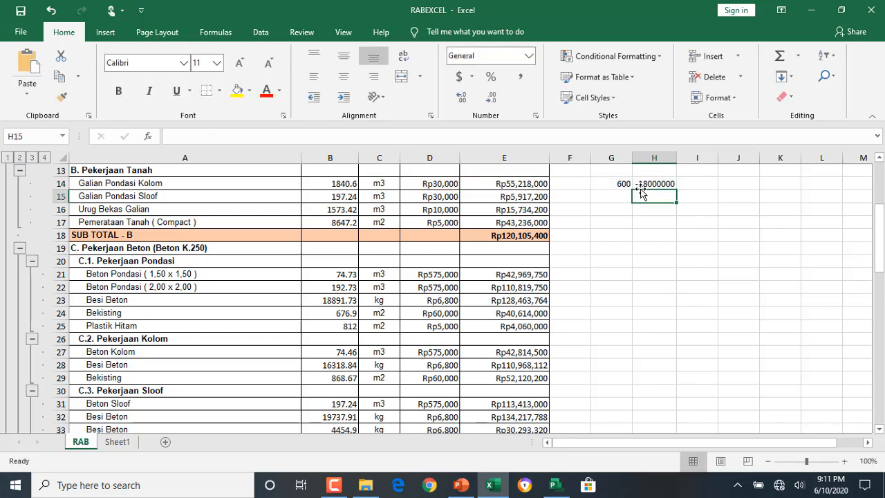
click(664, 183)
Switch back to Project and compare the ACWP and cumulative progress of Galian Pondasi Kolom with the calculated cost and the summary rows.
mouse_move(460, 492)
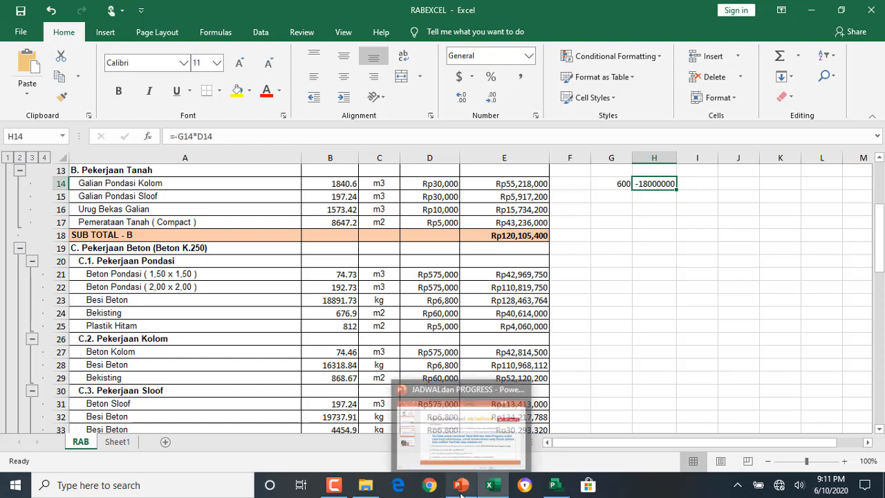
click(554, 485)
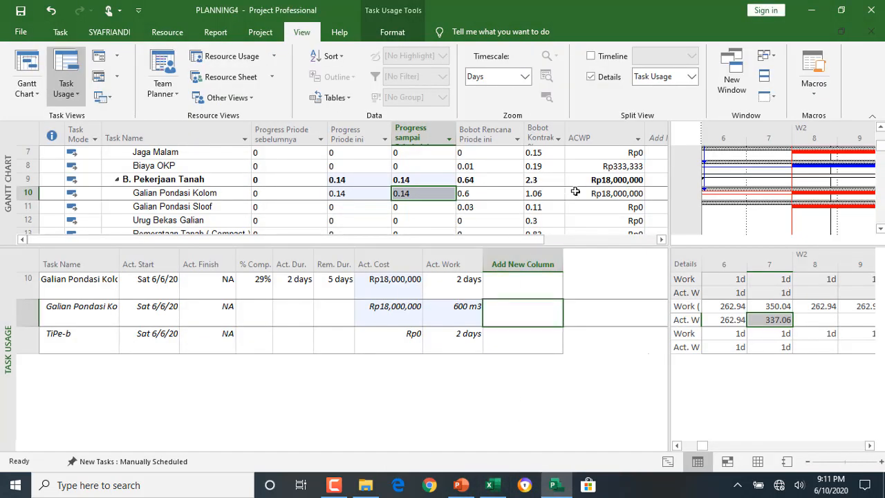
click(611, 194)
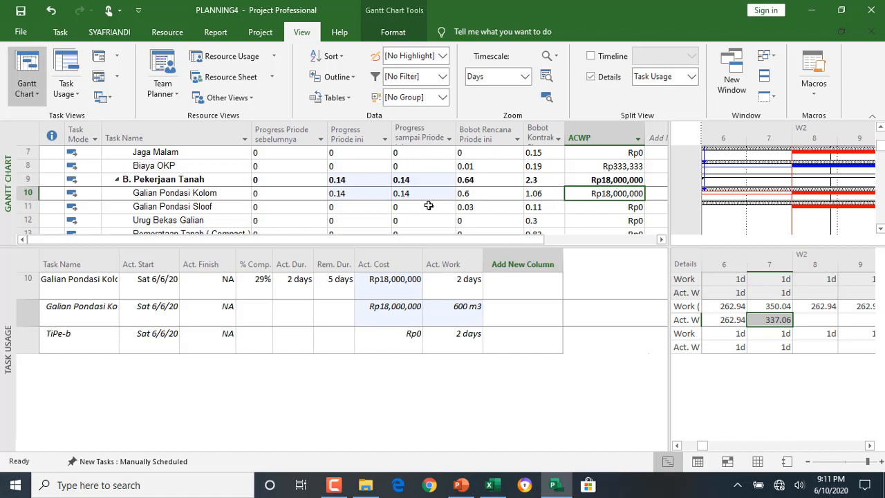
click(428, 198)
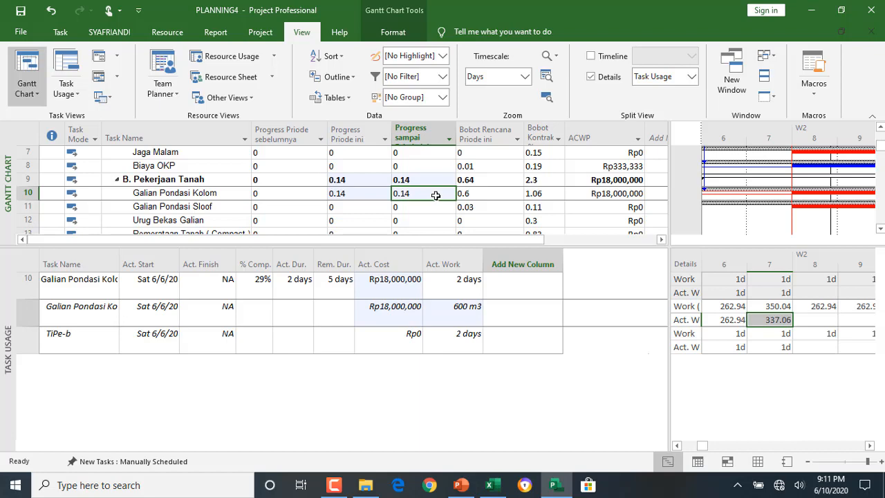
scroll(441, 202, up, 2)
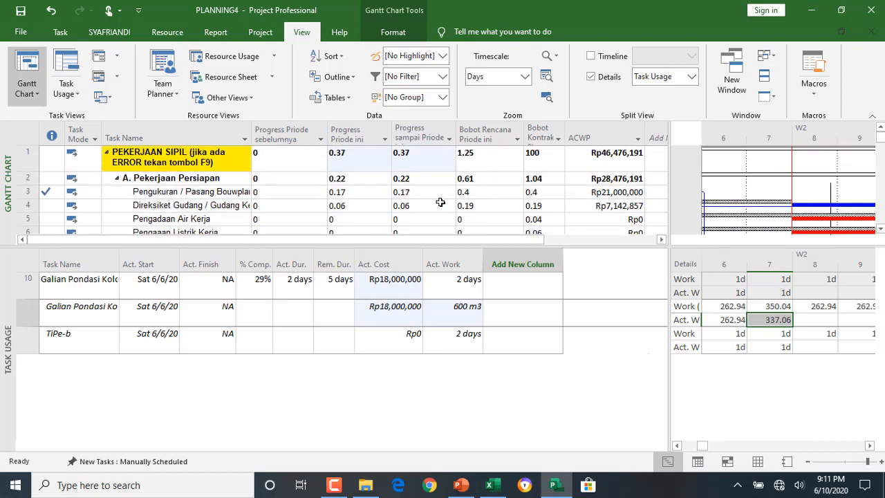
scroll(440, 202, down, 5)
scroll(440, 202, up, 3)
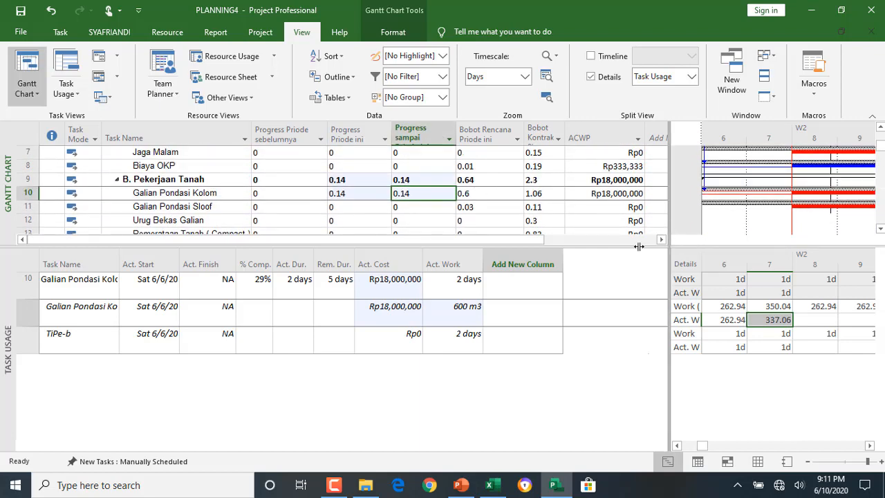
Enlarge the timephased area to show days 3 to 8 and check Bobot Rencana Priode ini for Galian Pondasi Kolom.
drag(638, 246, 562, 248)
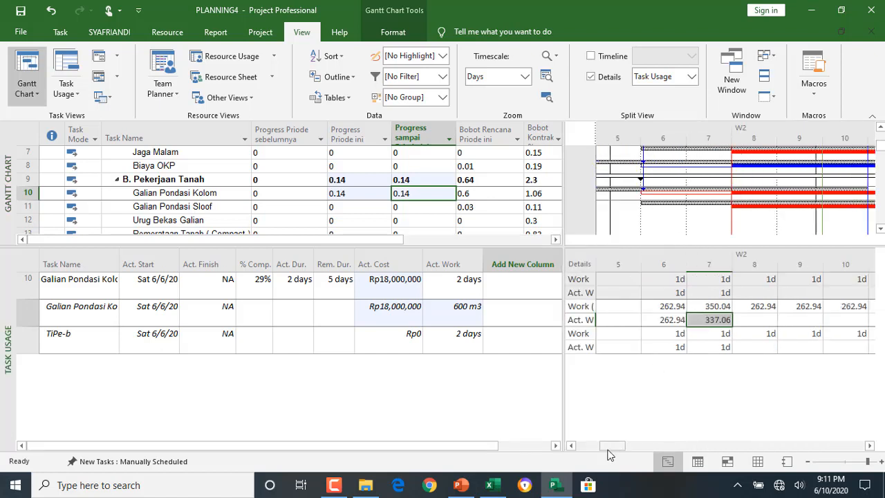
drag(609, 453, 601, 453)
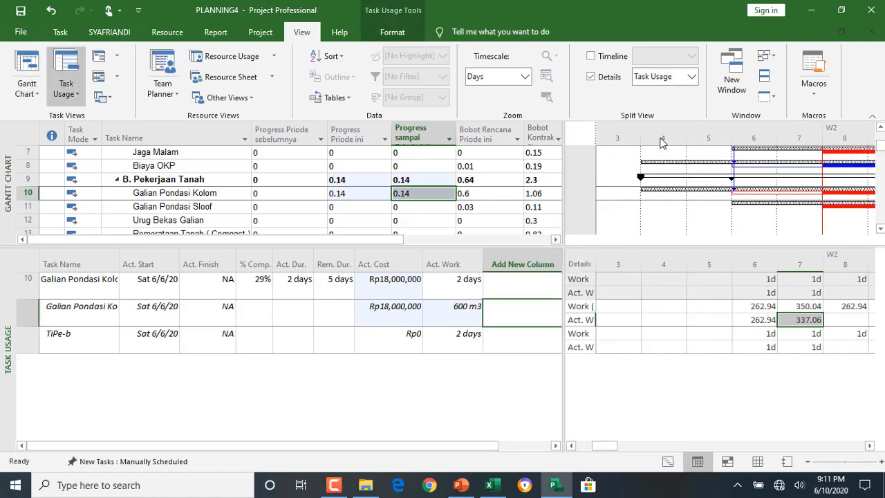
click(506, 193)
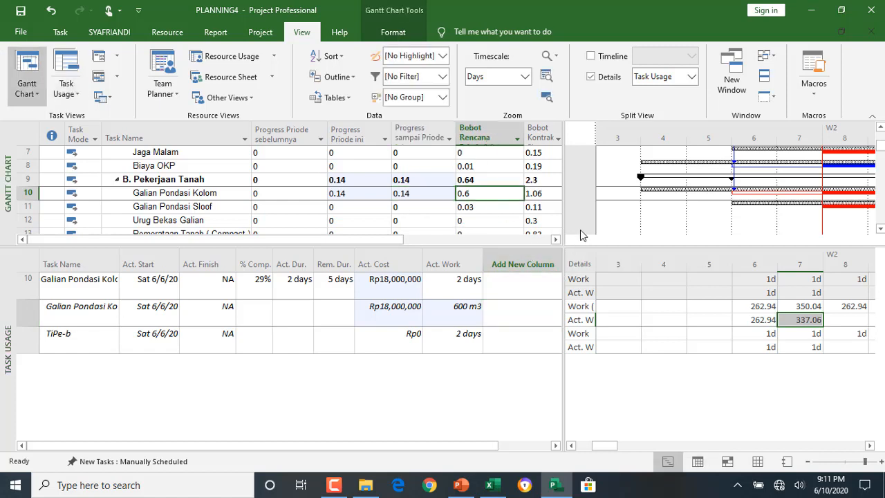
drag(565, 223, 686, 223)
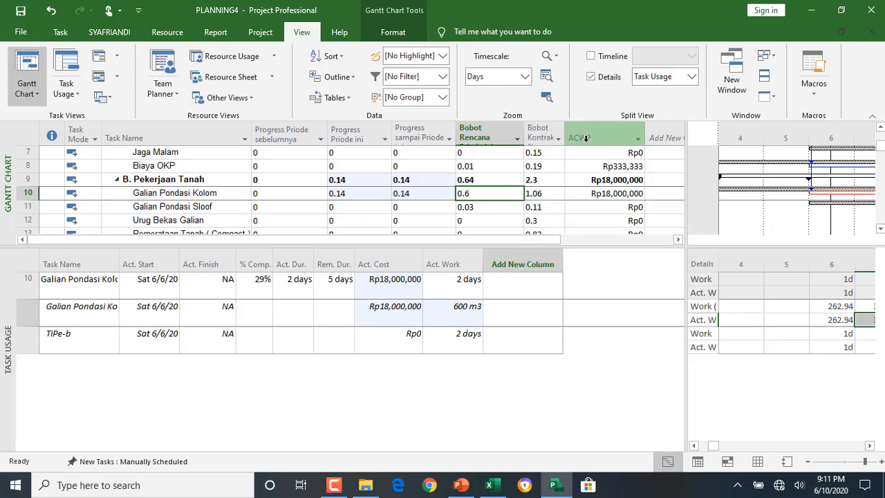
right_click(585, 139)
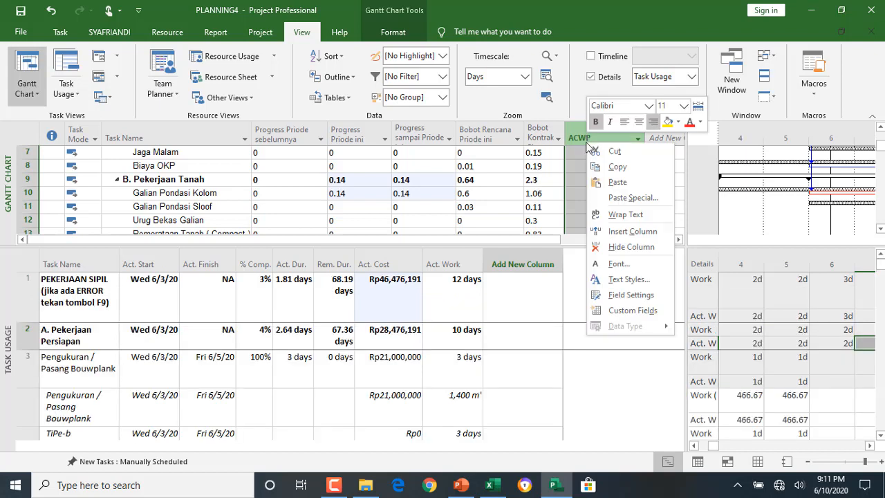
click(546, 135)
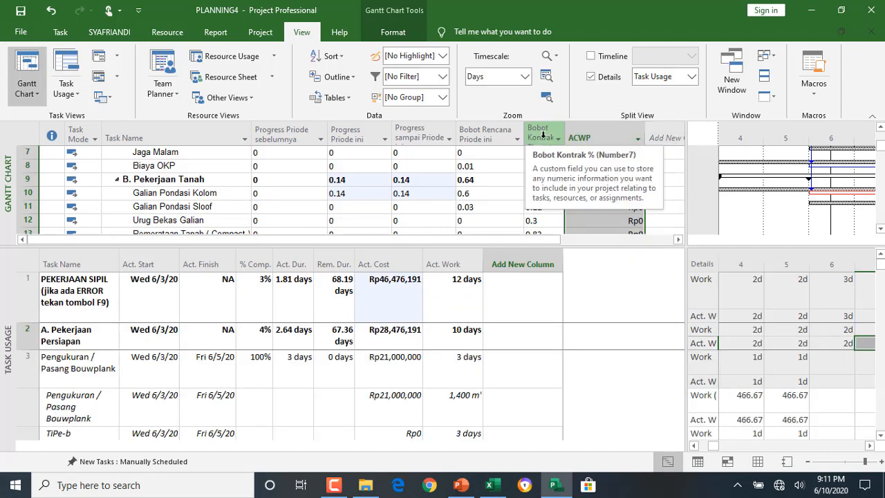
right_click(579, 143)
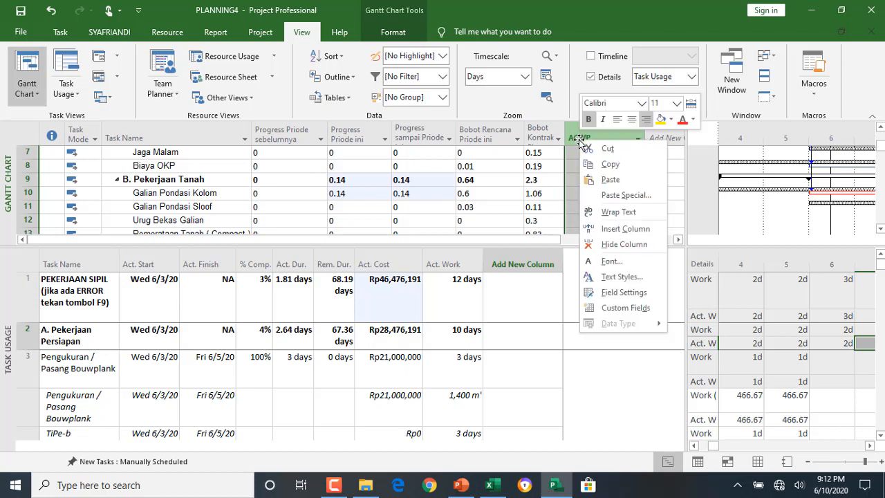
Insert the Bobot Kontrak % (Number7) column before Progress Priode sebelumnya and narrow it.
click(290, 133)
right_click(290, 133)
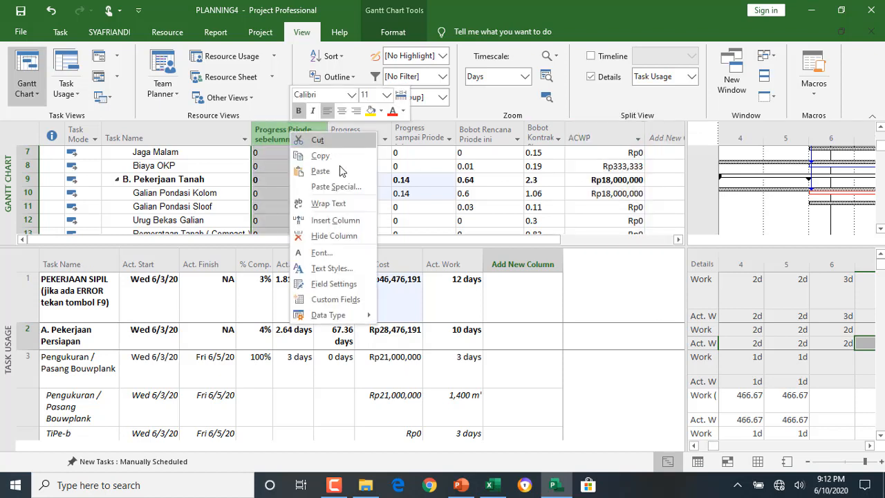
click(336, 220)
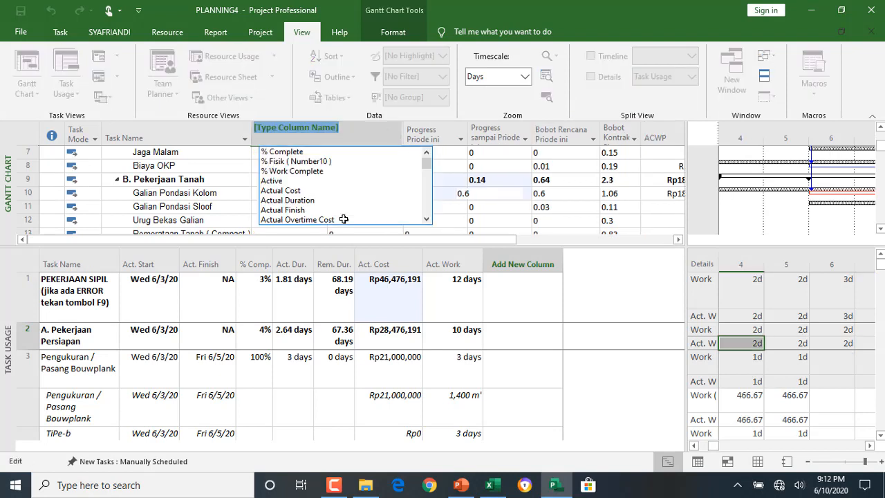
text(ni)
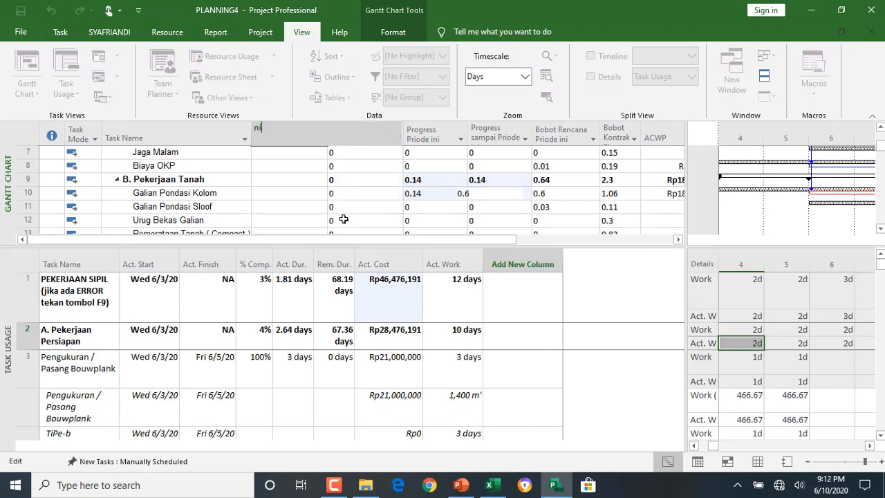
text(bobot)
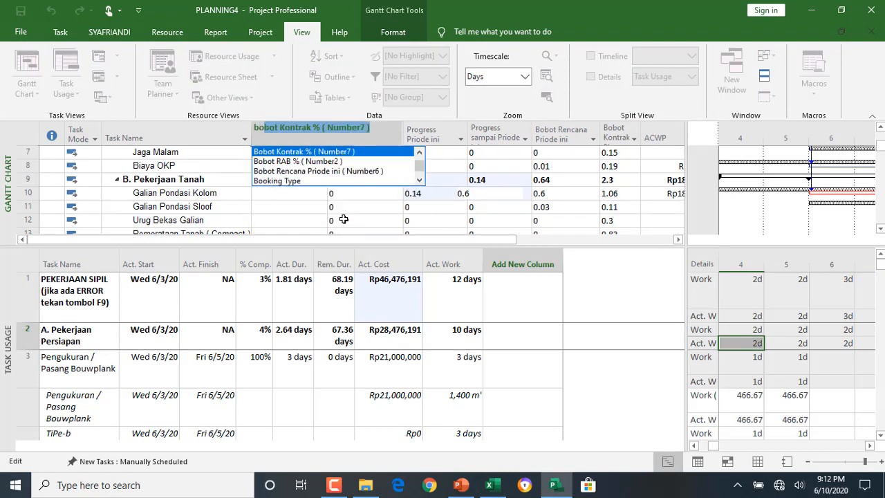
key(Down)
key(Down)
key(Up)
key(Up)
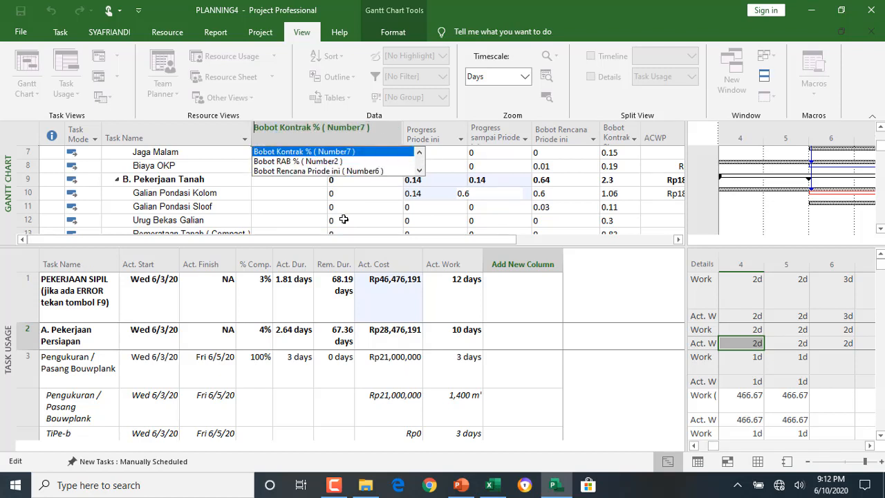
key(Return)
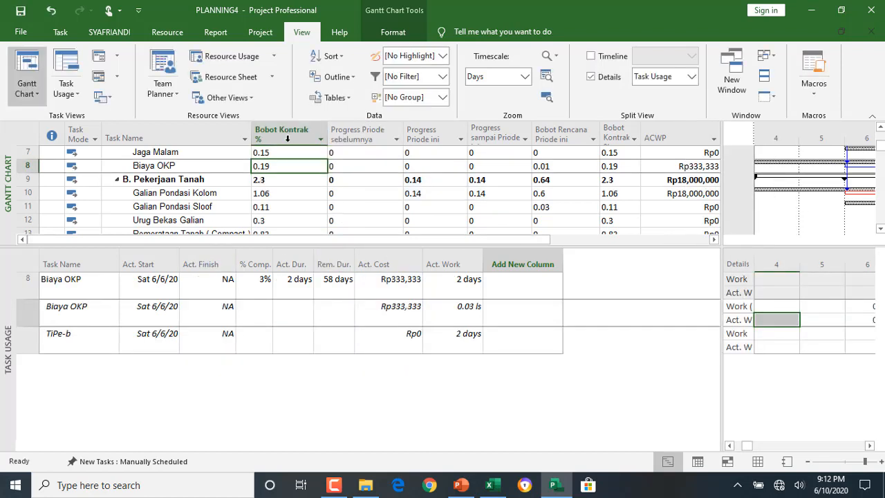
drag(327, 132, 297, 152)
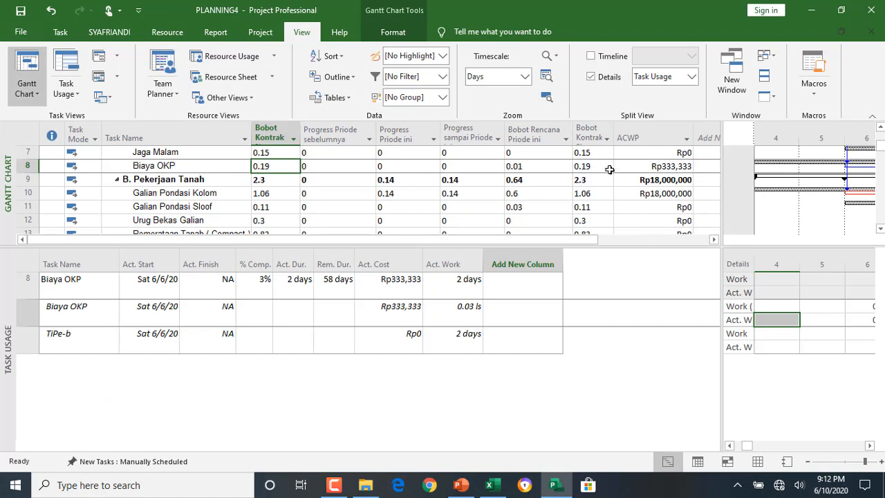
Replace the duplicate Bobot Kontrak % column beside ACWP with the Deviasi Progress (Number8) field.
double_click(596, 139)
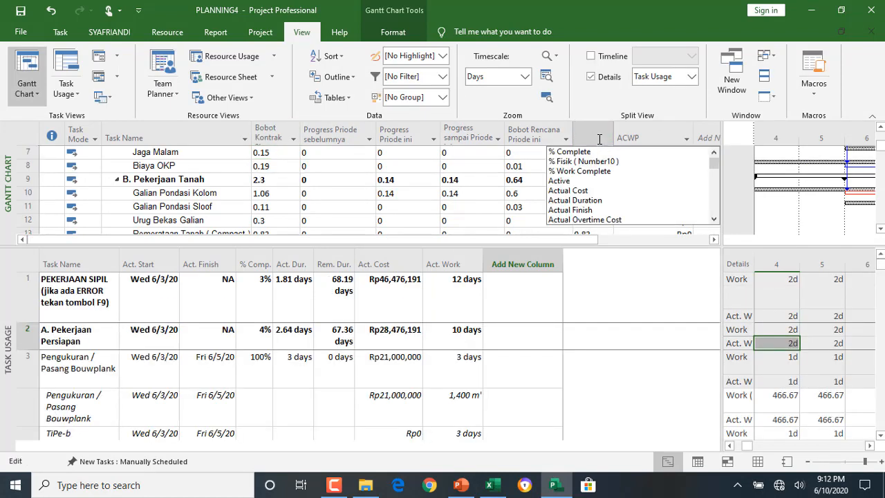
text(deviasi Nilai progress ( Cost3)
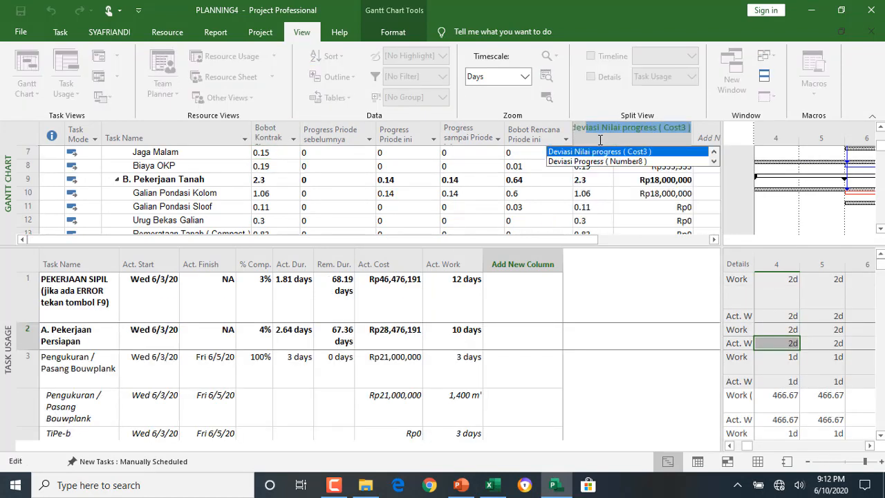
click(593, 162)
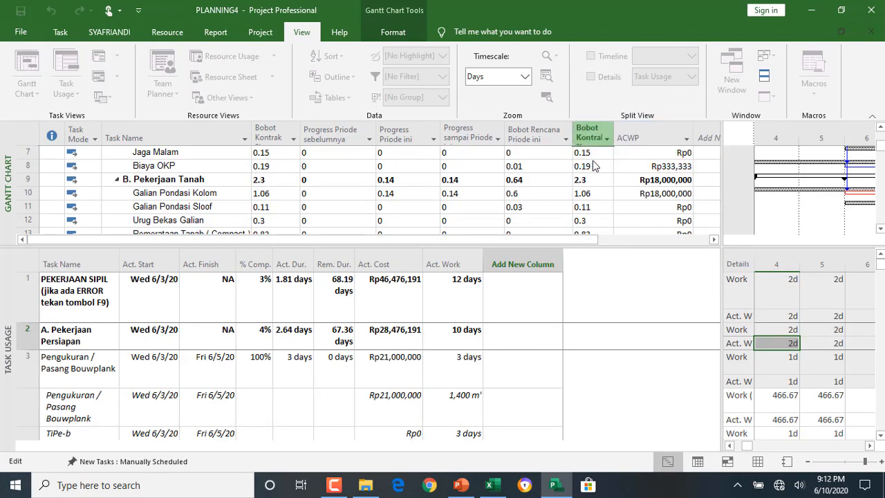
Compare the planned weight, cumulative progress and Deviasi Progress of Galian Pondasi Kolom.
click(527, 194)
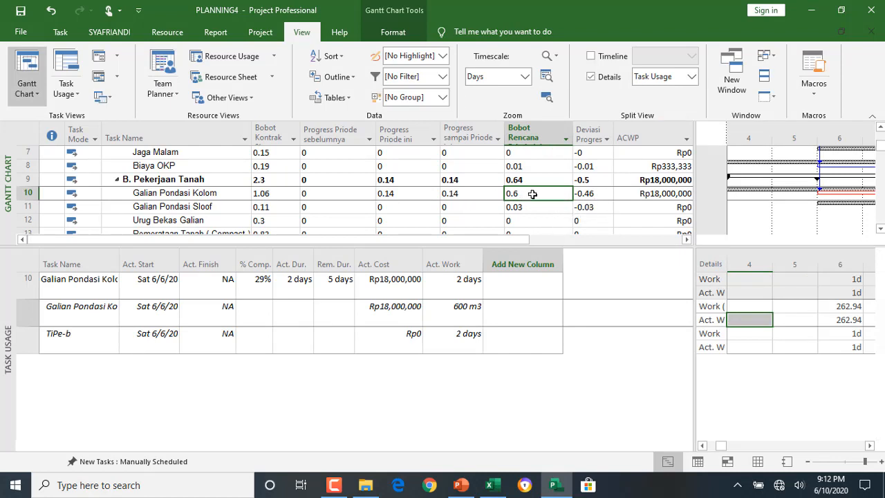
click(474, 192)
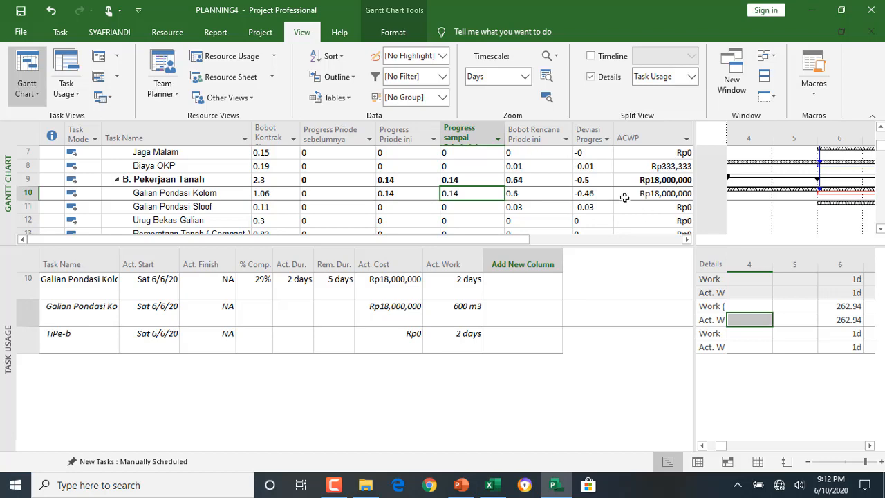
click(605, 192)
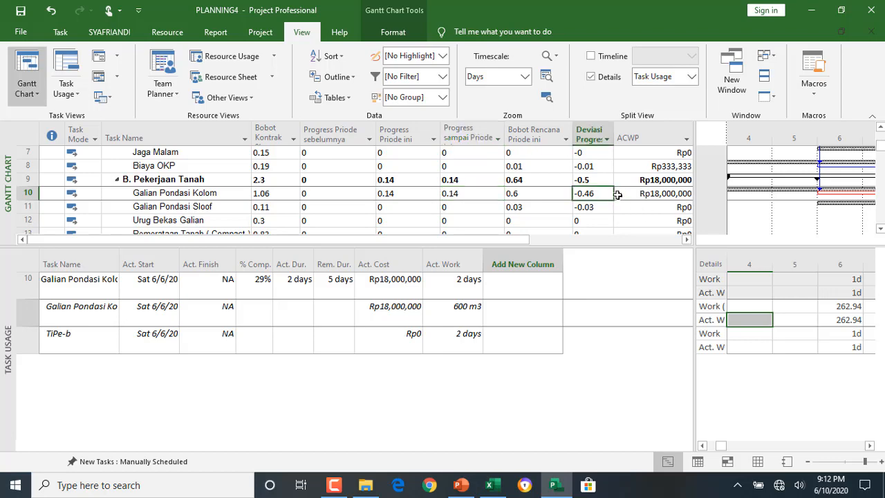
Enlarge the Gantt table area and check the cumulative progress and ACWP of the PEKERJAAN SIPIL summary task.
scroll(553, 192, up, 3)
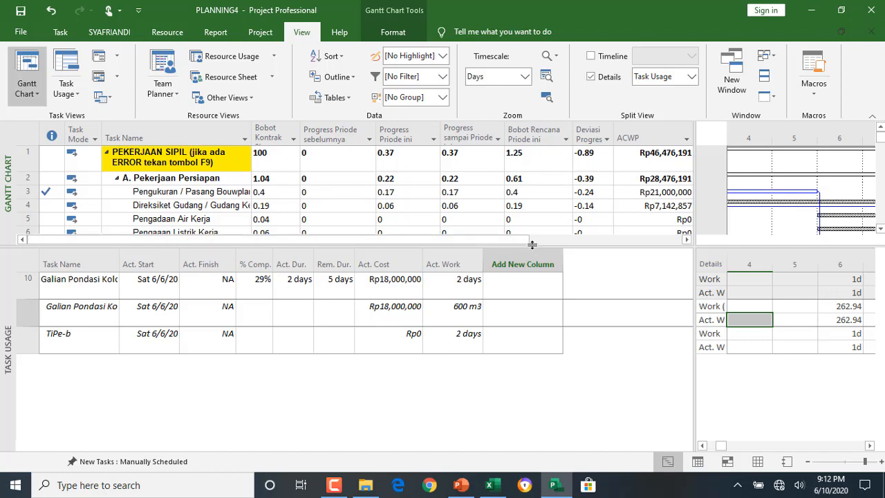
drag(529, 246, 519, 402)
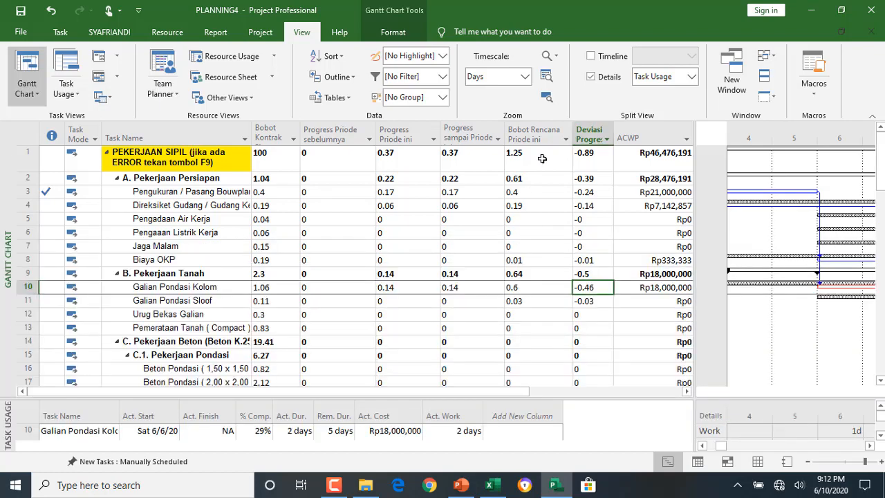
click(470, 163)
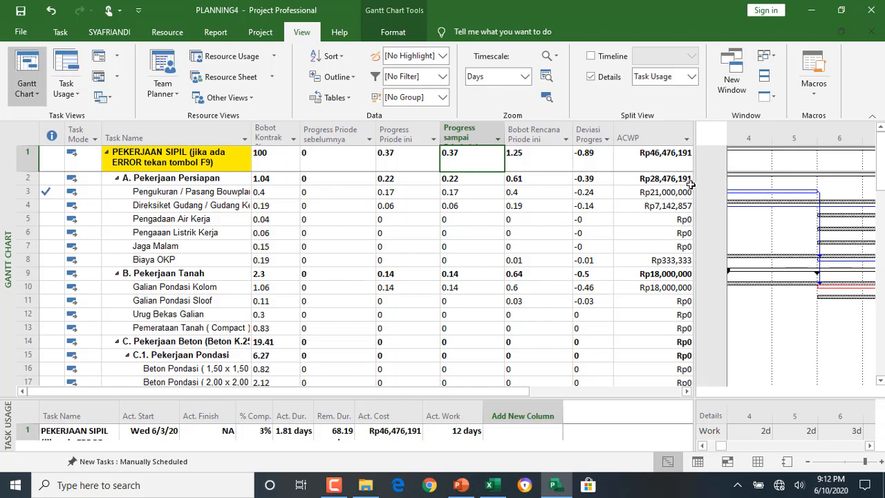
drag(694, 184, 559, 258)
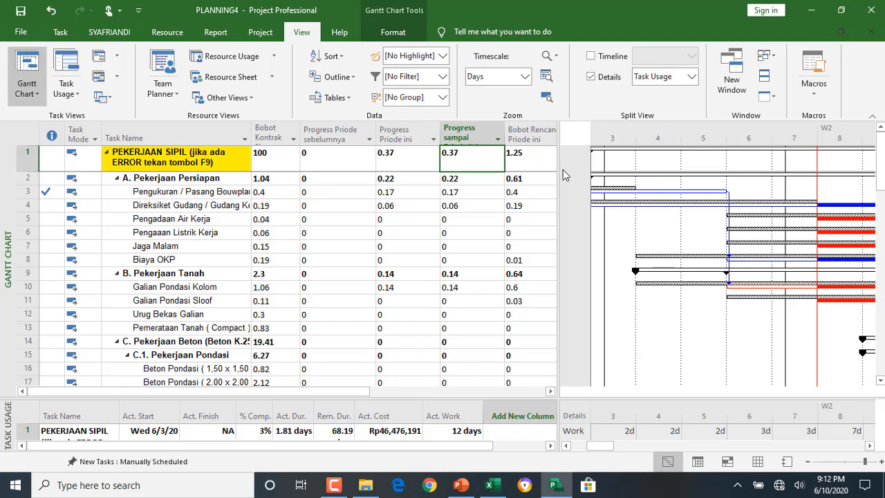
drag(559, 174, 767, 185)
click(674, 156)
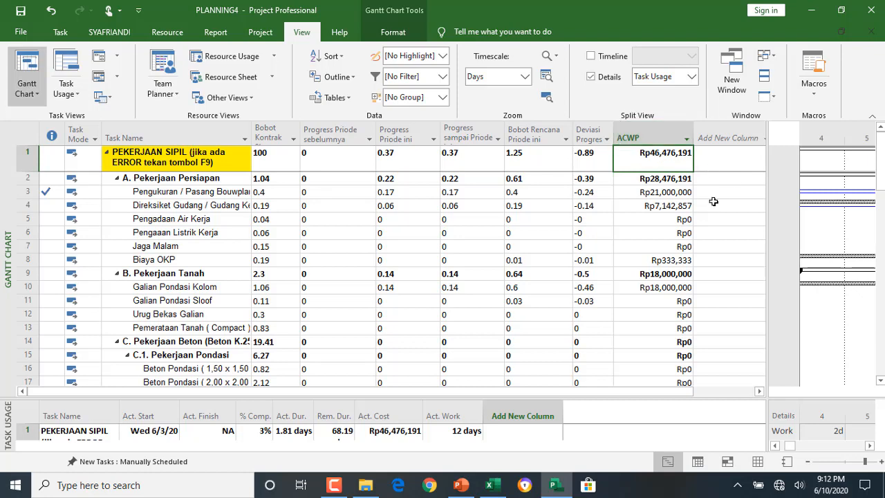
Add a BCWS column after ACWP and compare it with the ACWP and deviation of PEKERJAAN SIPIL.
click(731, 137)
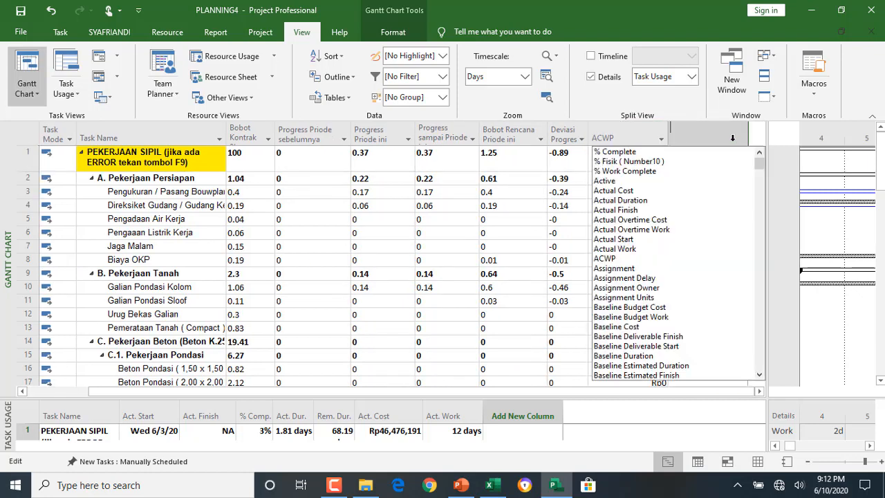
text(bcwP)
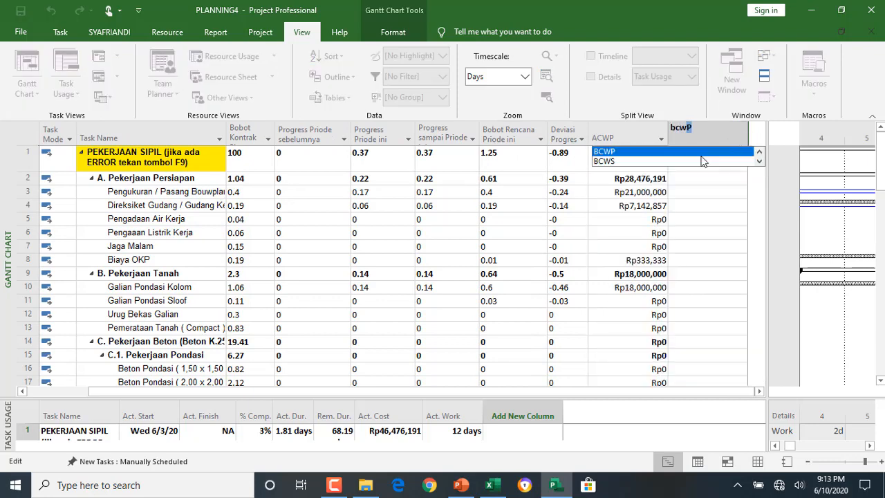
click(656, 161)
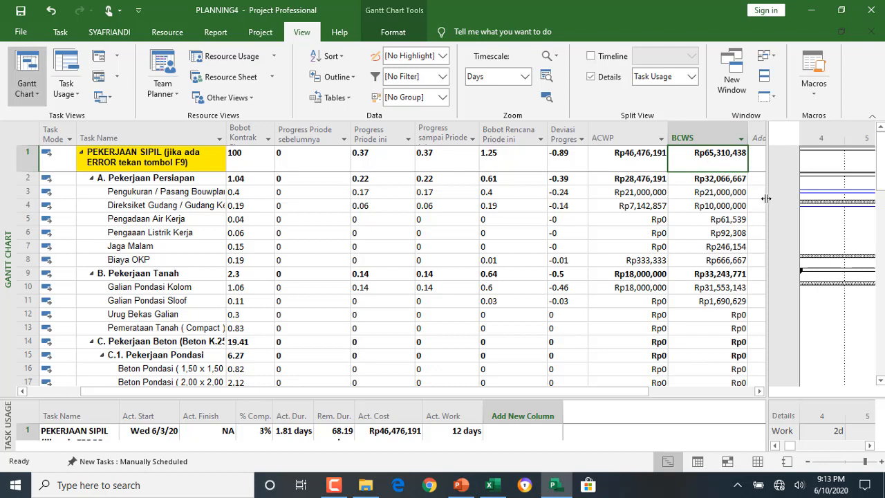
click(644, 164)
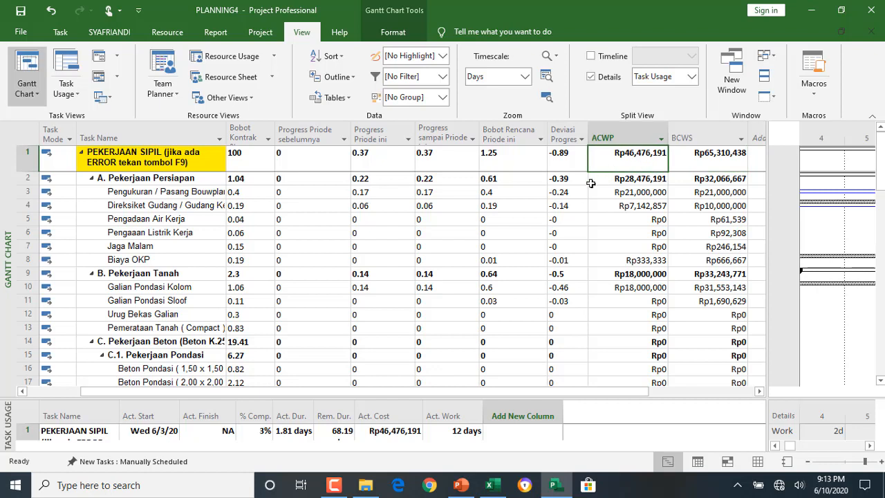
click(560, 162)
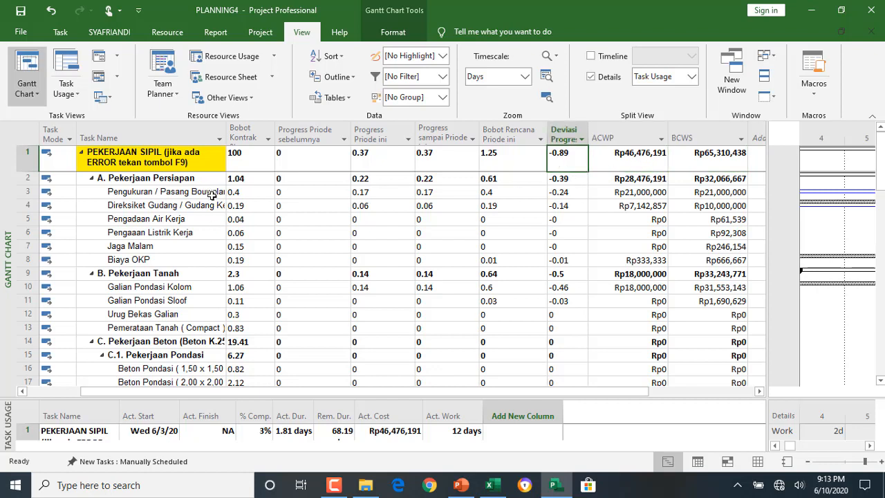
Show all subtasks and copy the table columns from Task Name through BCWS.
drag(148, 137, 334, 167)
click(301, 231)
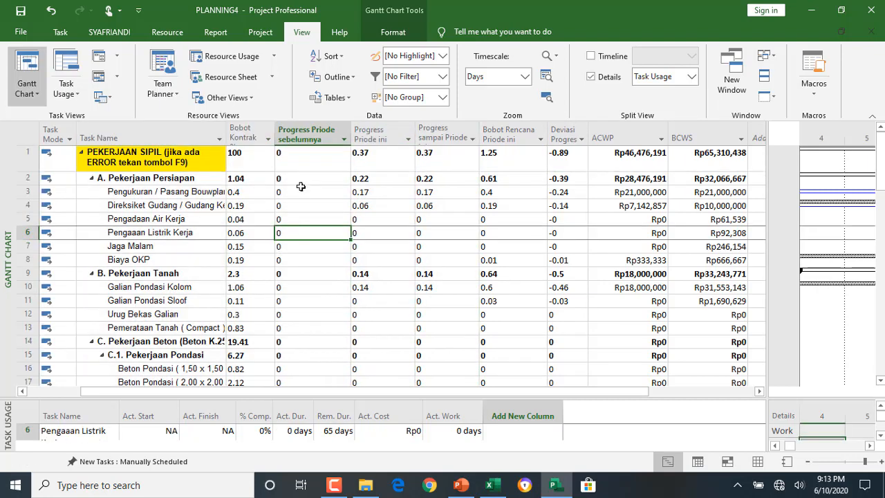
click(345, 81)
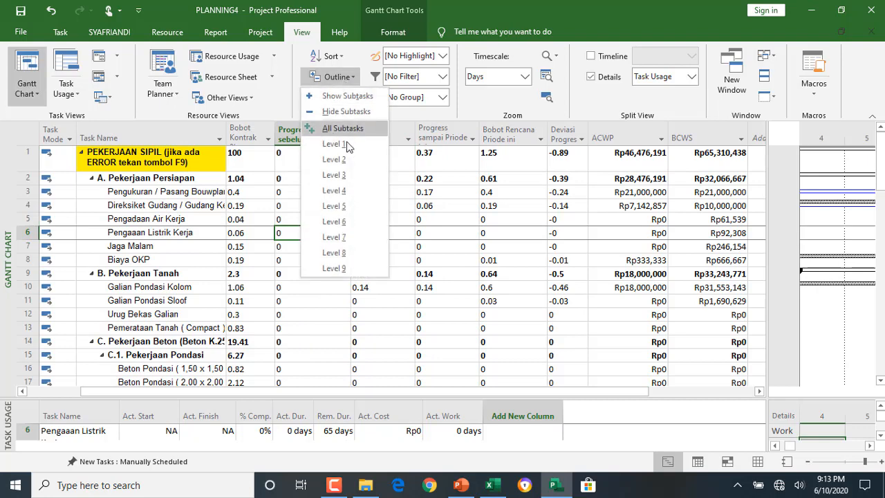
click(349, 132)
drag(177, 128, 711, 124)
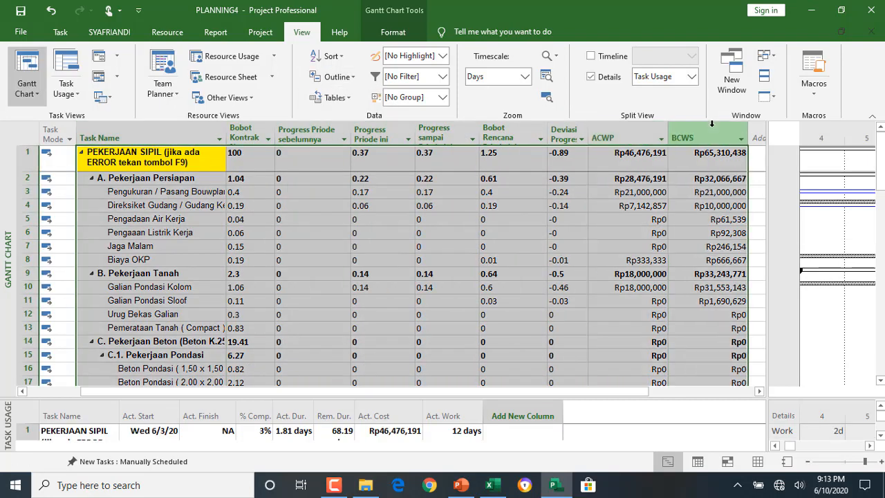
Switch to the RABEXCEL workbook in Excel, add a new sheet and paste the copied table at C3.
click(491, 485)
click(169, 441)
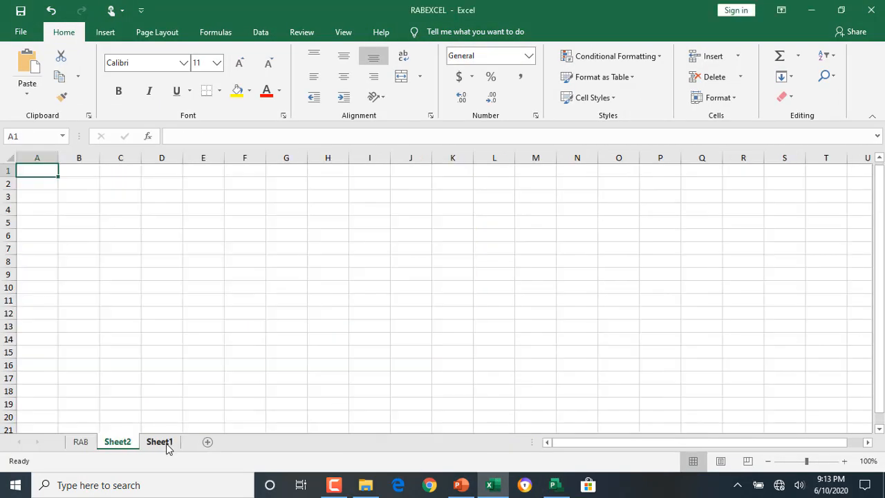
click(125, 197)
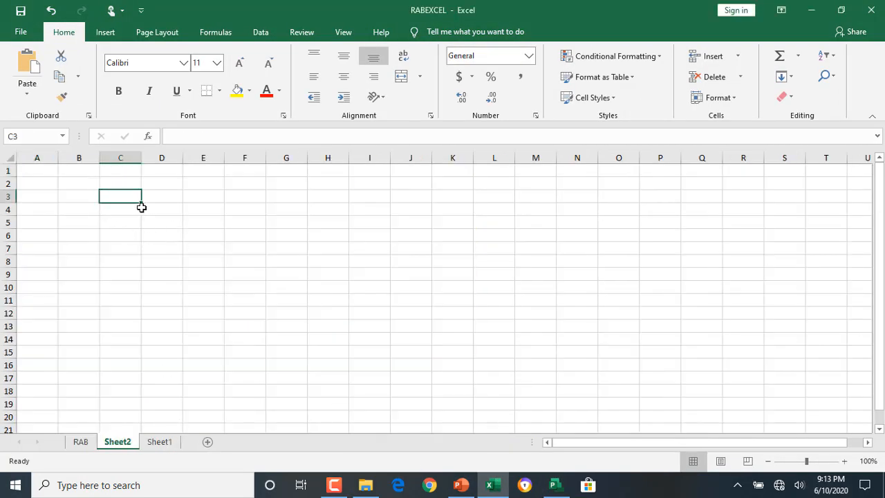
key(ctrl+v)
Widen column C to fit the task names and AutoFit the row heights of the pasted table.
drag(141, 155, 286, 160)
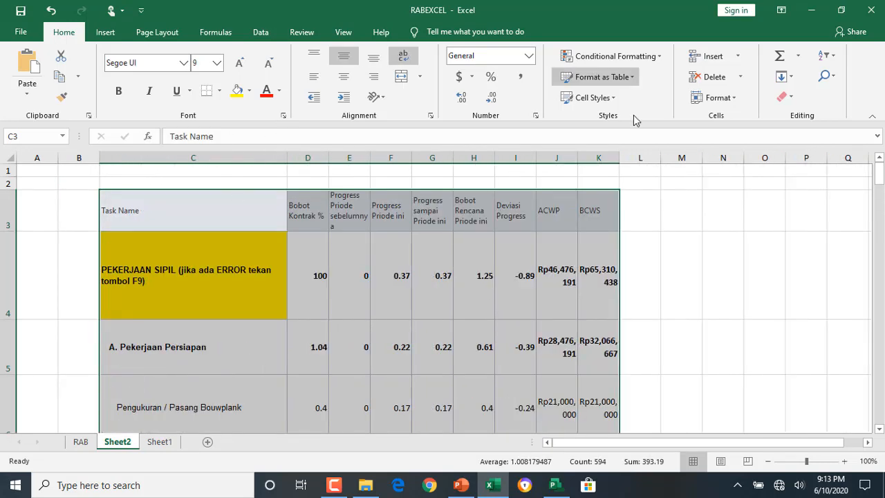
click(716, 97)
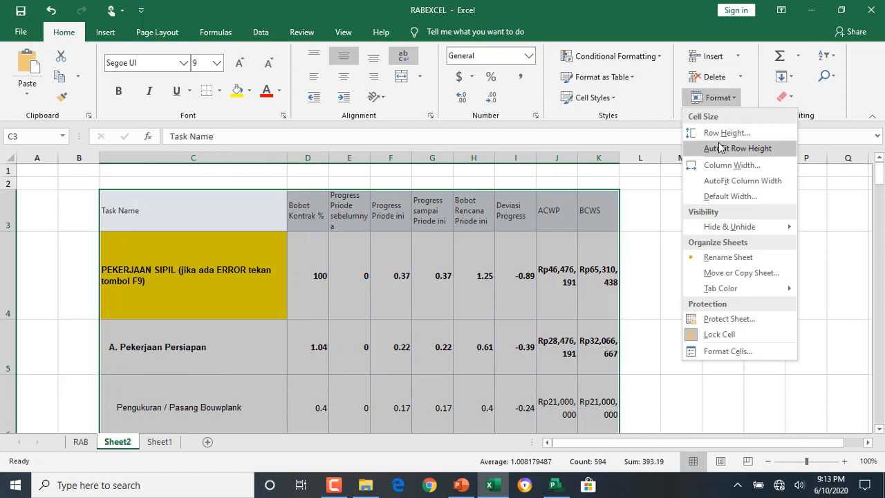
click(727, 147)
click(460, 265)
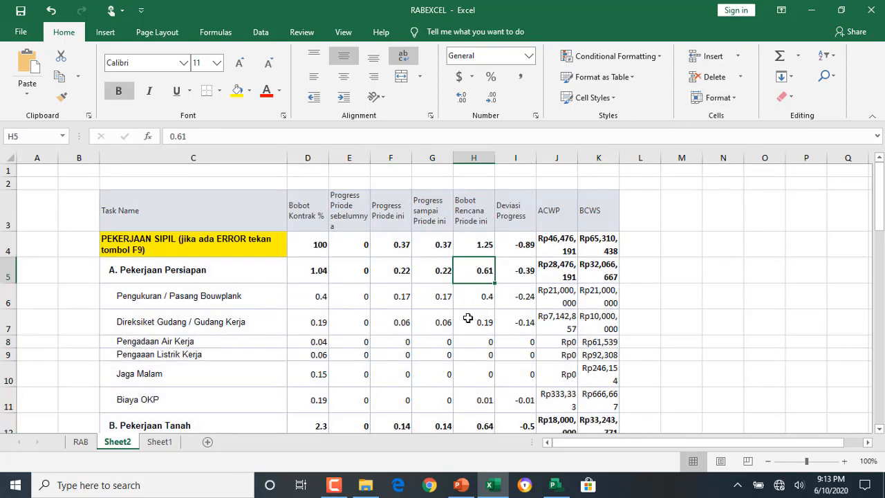
Switch back to Project and save the PLANNING4 project as TRACKING1 in the JADWALdan PROGRESS folder, replacing the existing file.
scroll(468, 316, down, 3)
scroll(471, 317, up, 3)
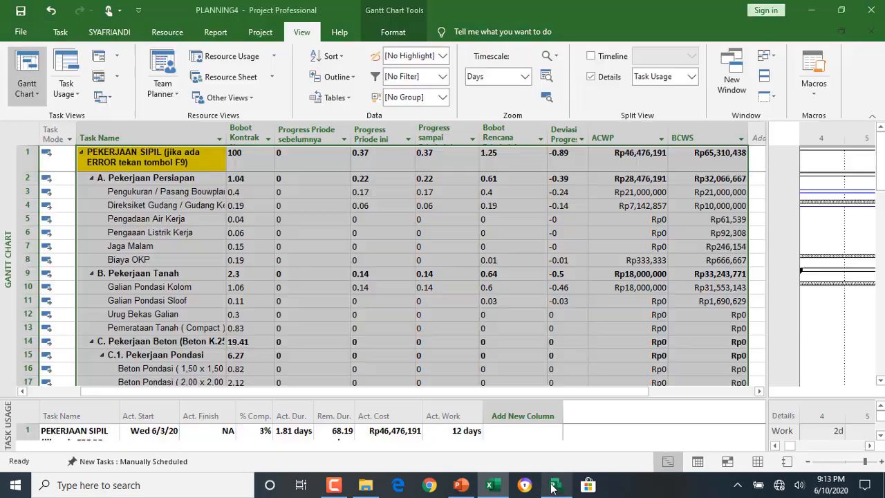
click(555, 484)
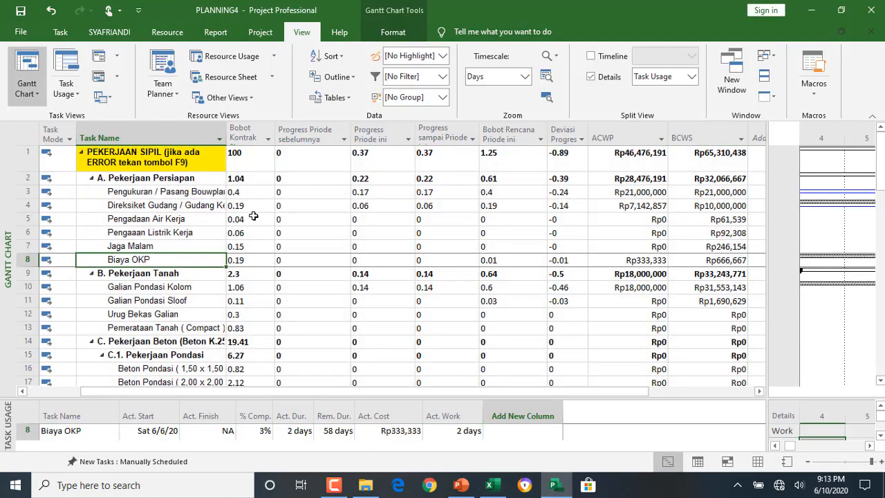
key(alt+f)
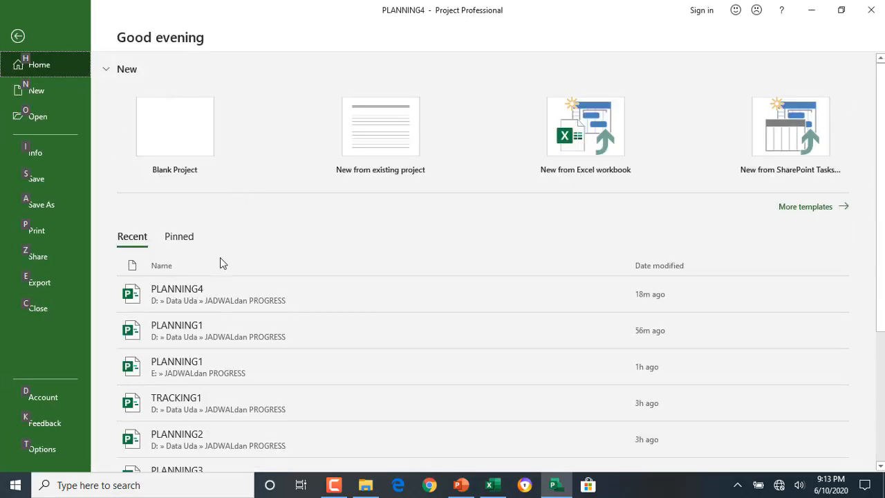
click(65, 211)
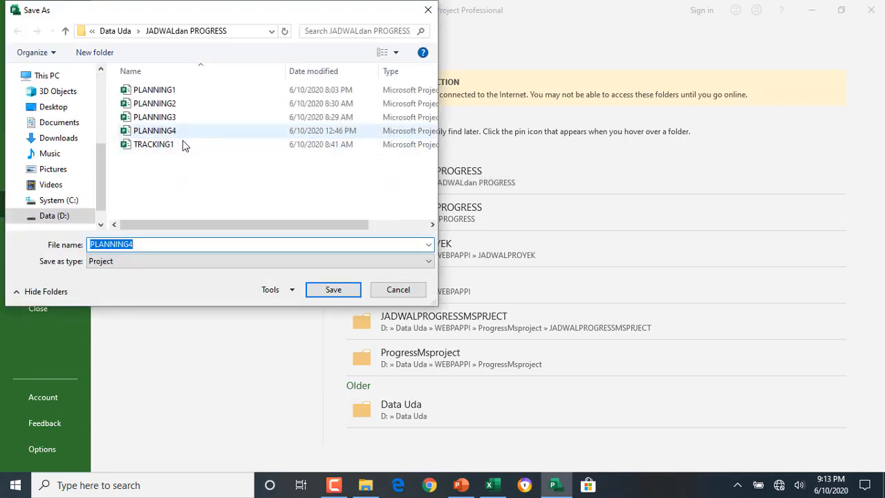
click(182, 144)
click(331, 289)
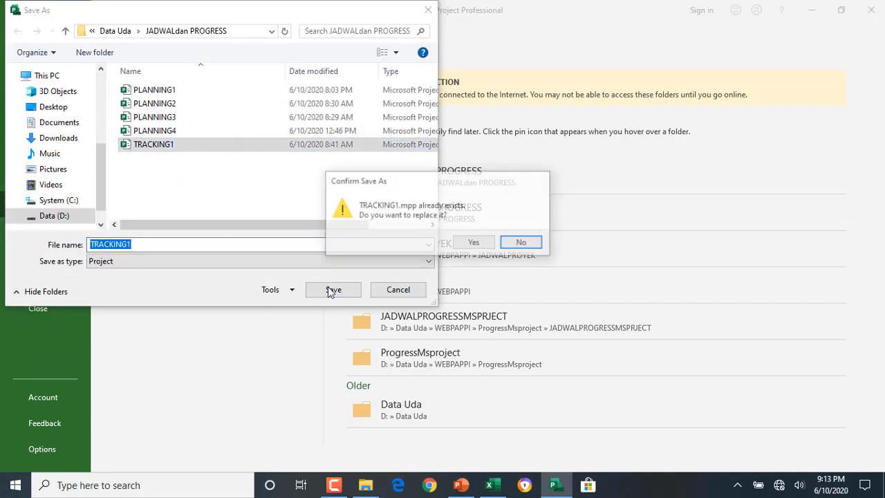
click(474, 244)
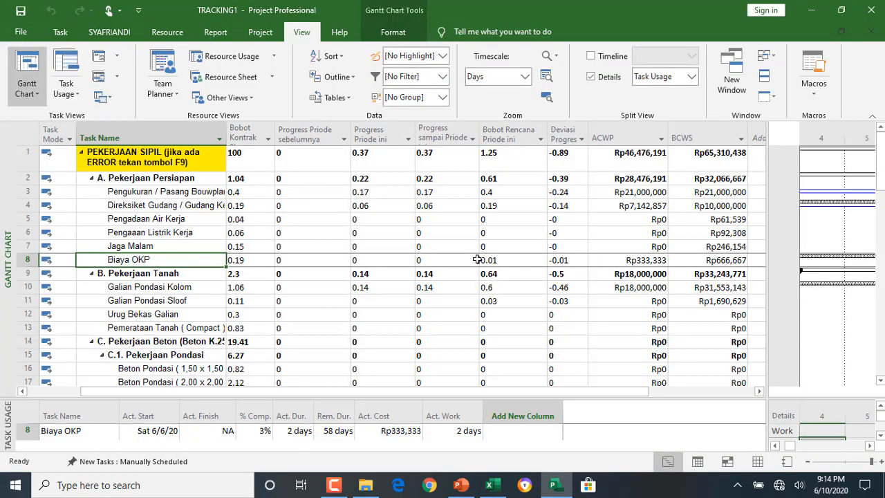
Copy the whole Progress sampai Priode ini column into the Progress Priode sebelumnya column.
click(453, 206)
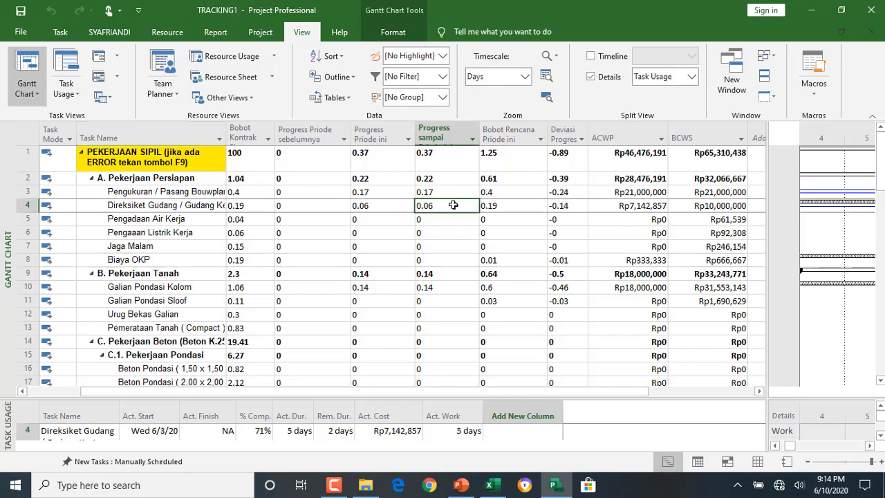
click(460, 124)
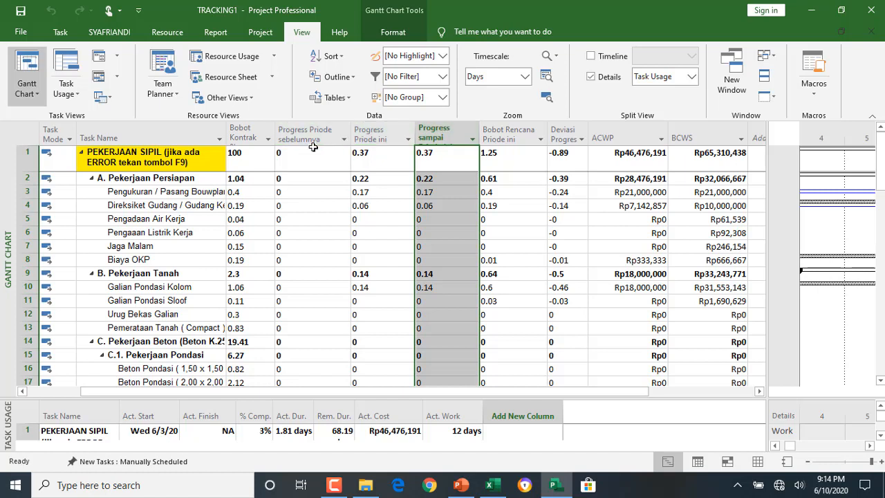
click(312, 134)
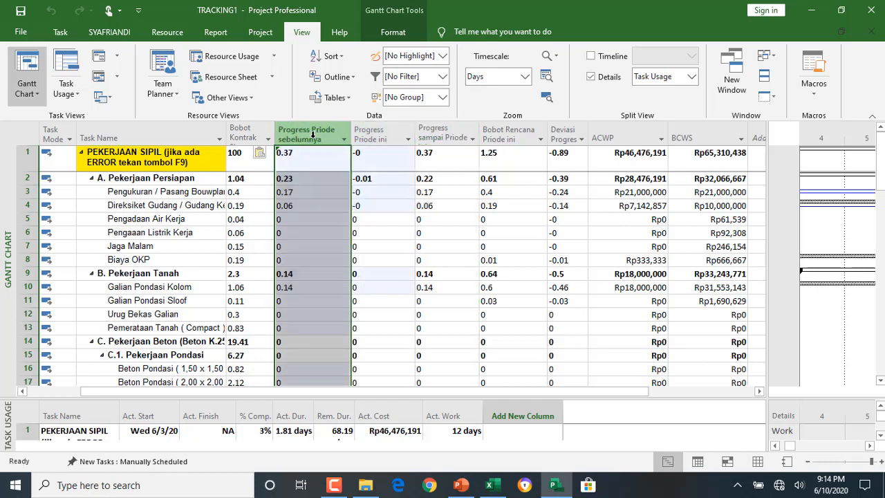
key(ctrl+v)
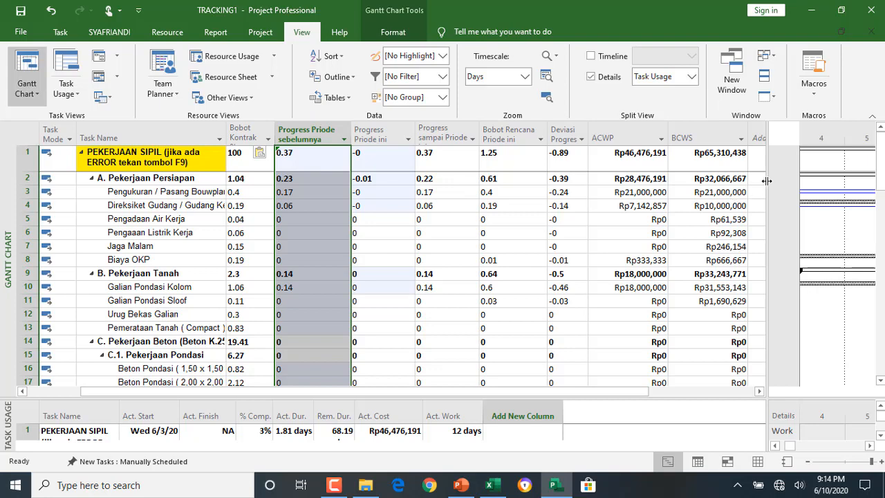
Narrow the task table to widen the Gantt chart and close the Task Usage details pane.
drag(767, 180, 463, 223)
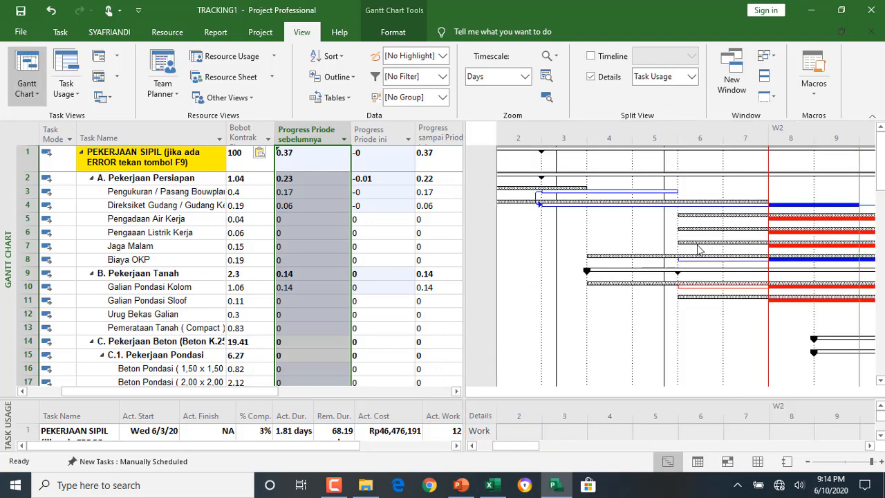
drag(552, 398, 613, 453)
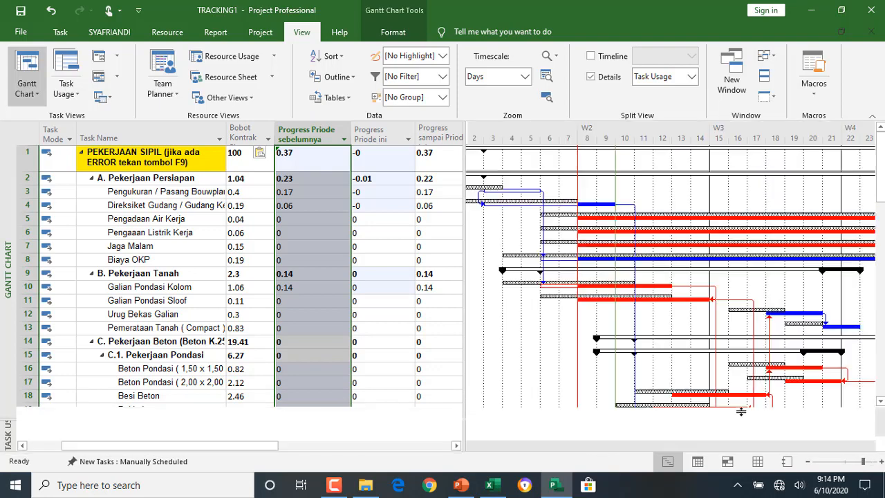
click(871, 446)
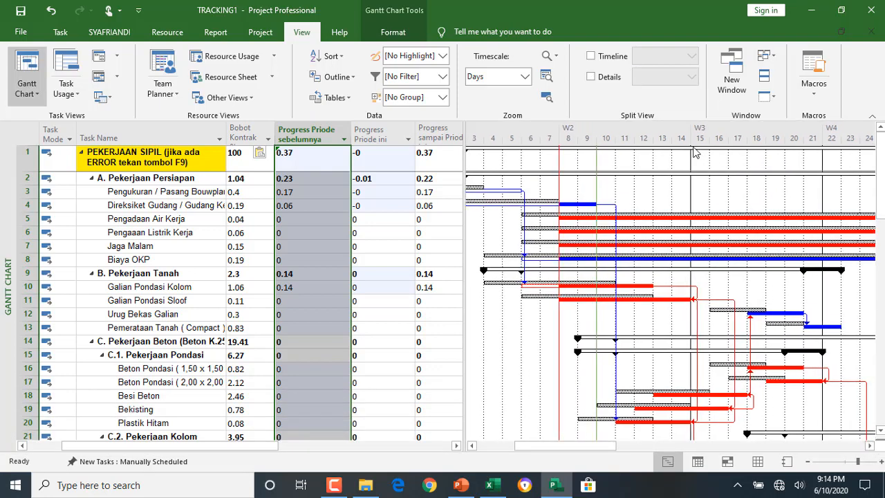
Set the project's status date to Sunday 6/14/2020 in the project information.
click(249, 36)
click(191, 73)
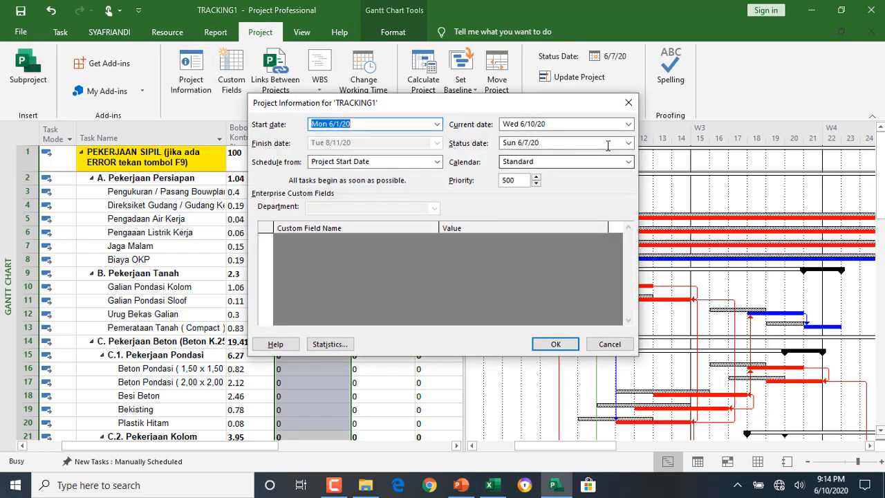
click(628, 142)
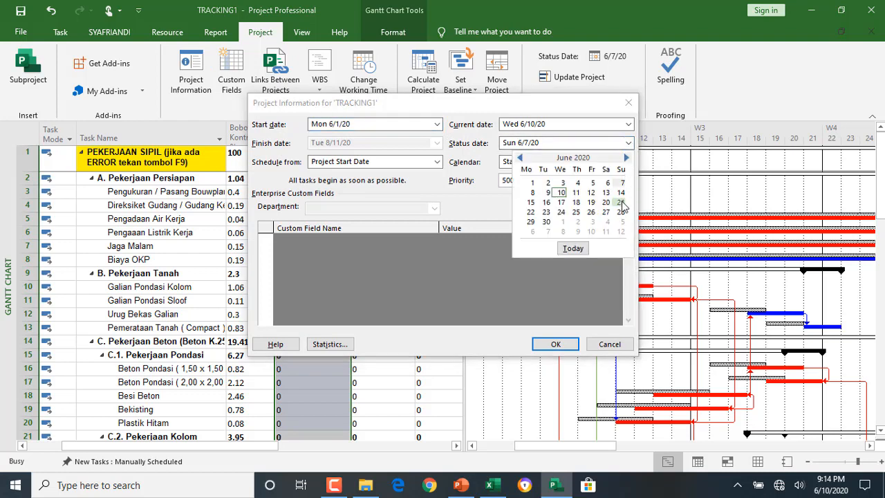
click(621, 192)
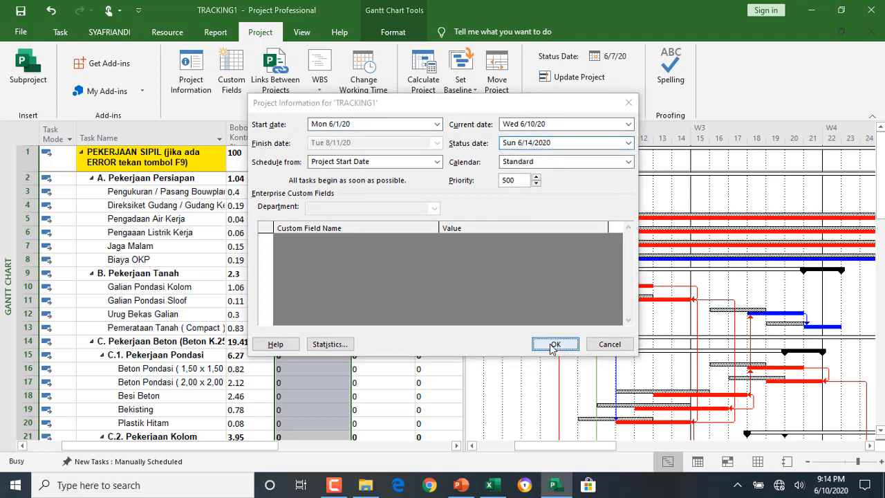
click(555, 344)
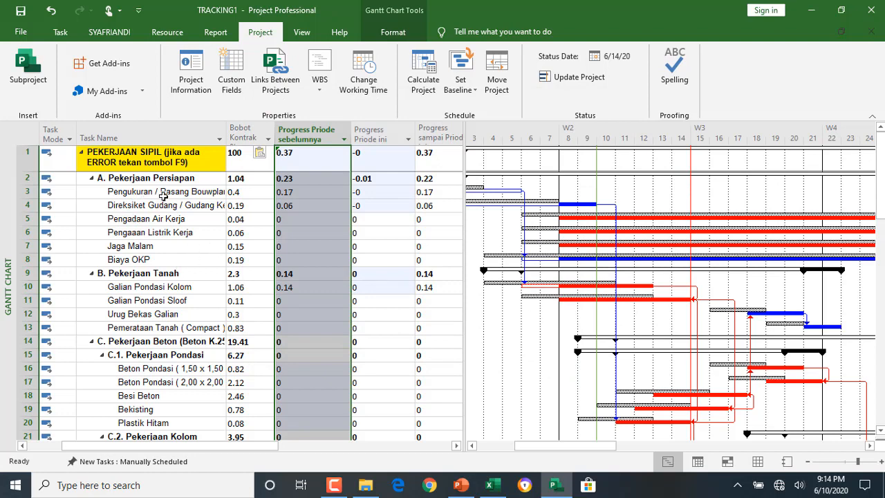
Mark tasks 3 to 8, Pengukuran / Pasang Bouwplank through Biaya OKP, as on track.
drag(163, 197, 173, 257)
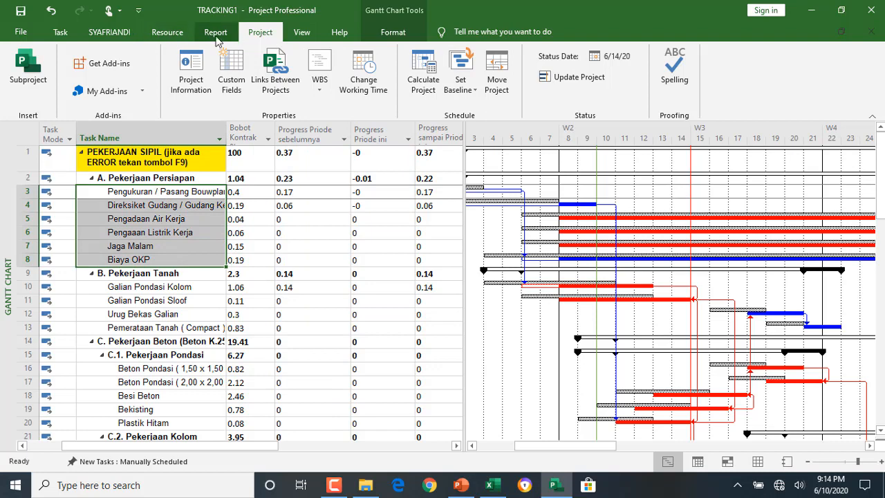
click(77, 31)
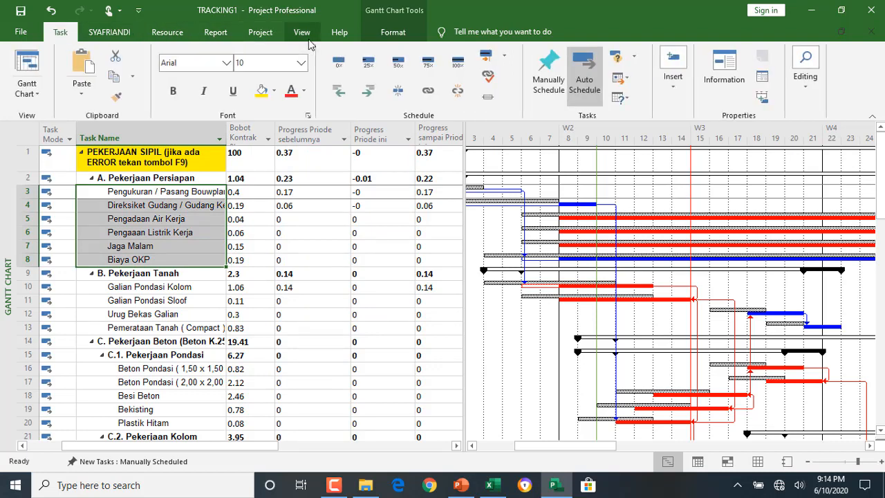
click(487, 67)
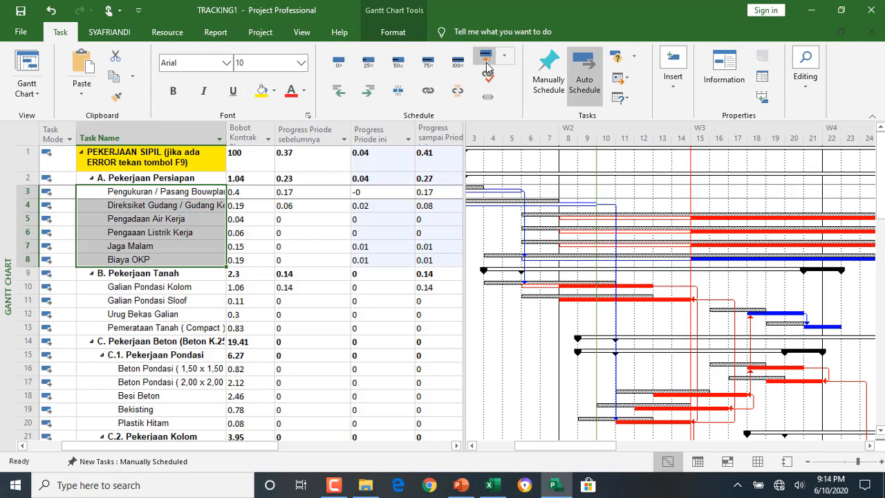
Select the Galian Pondasi Kolom task and display the Tracking table.
click(179, 287)
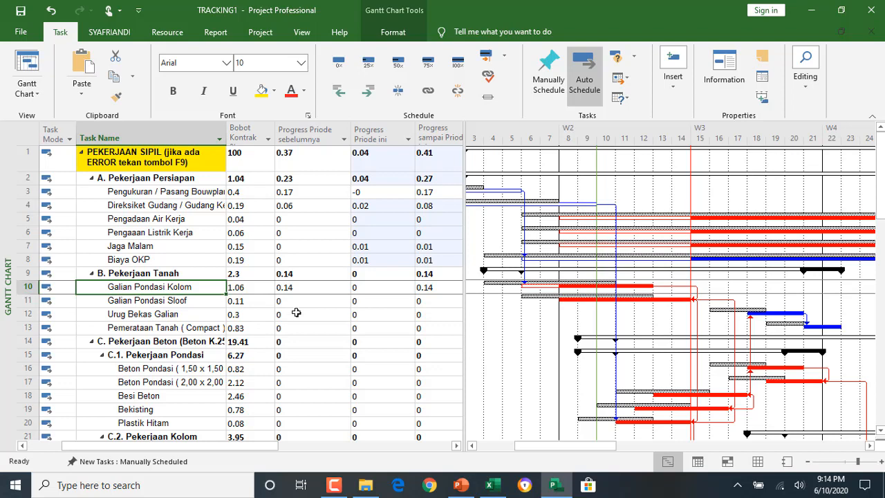
drag(195, 287, 195, 296)
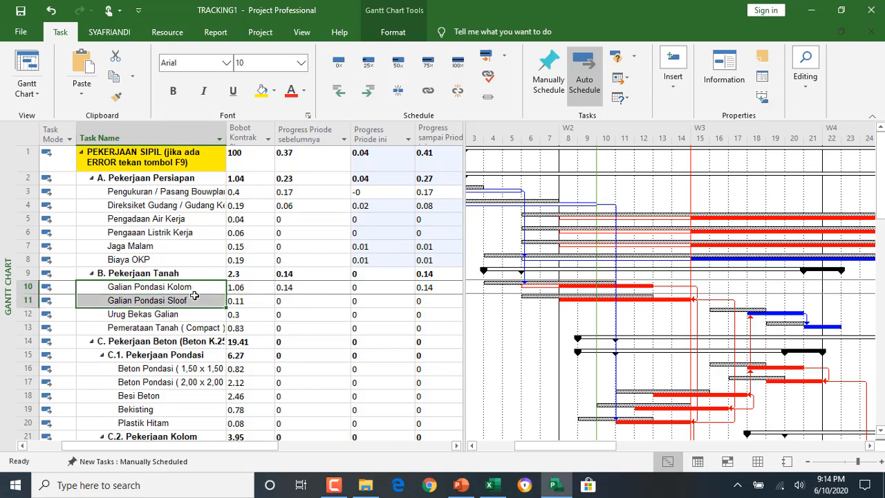
click(222, 286)
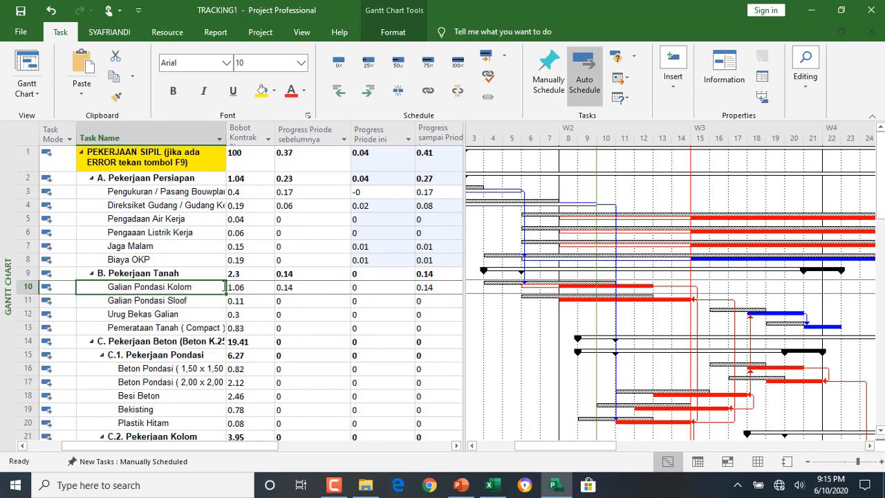
scroll(643, 287, down, 2)
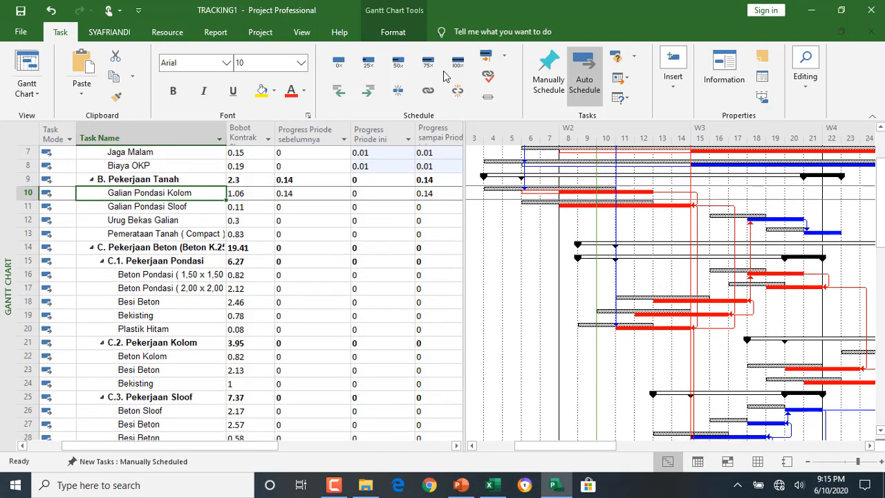
click(309, 36)
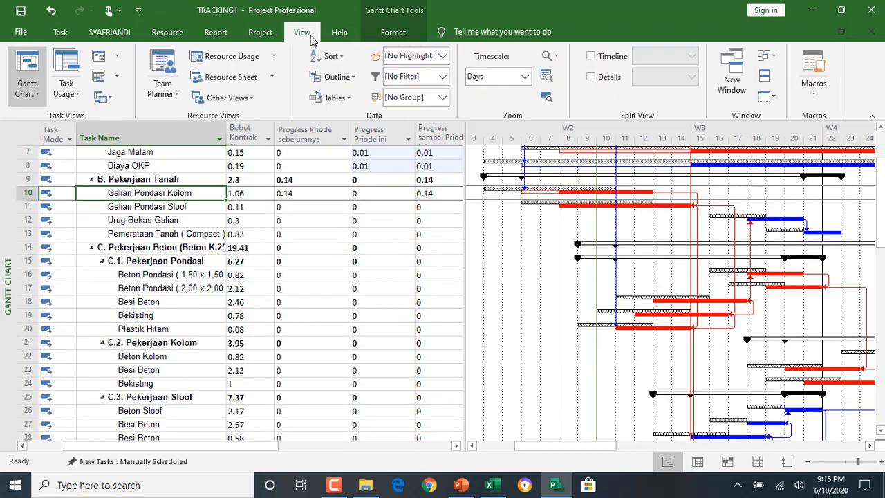
click(330, 97)
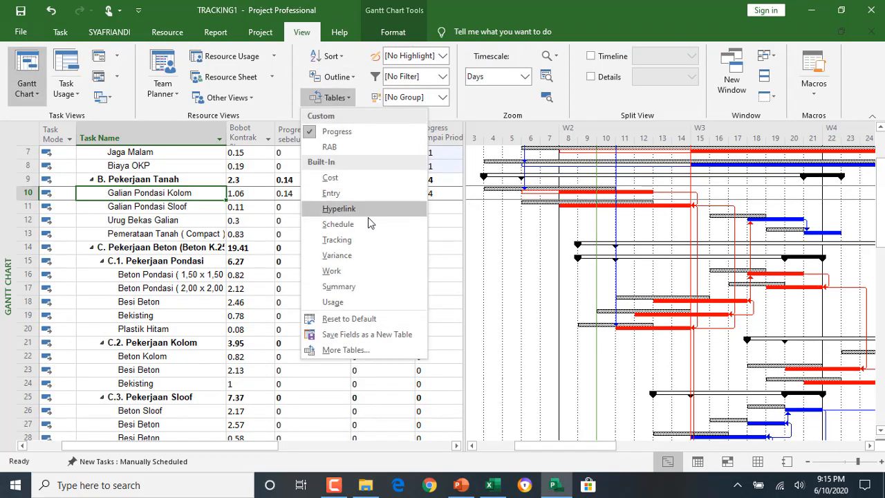
click(362, 241)
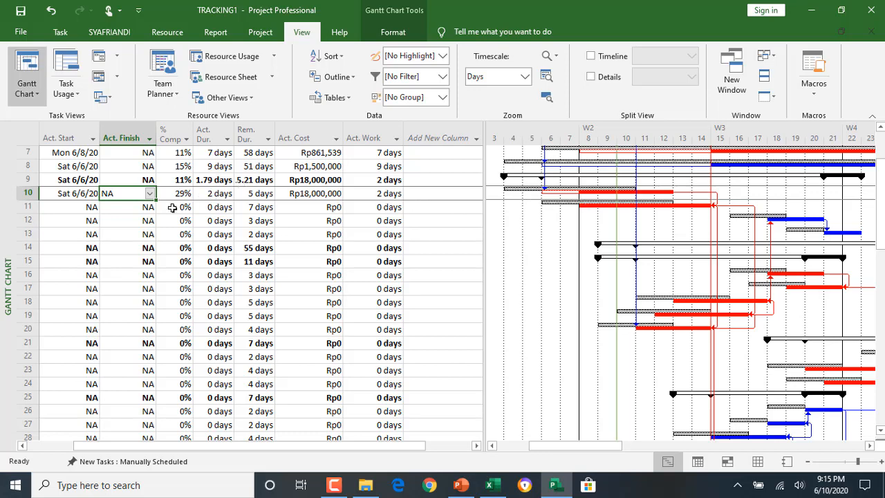
Set the remaining duration of Galian Pondasi Kolom to 4 days.
key(Home)
key(Right)
key(Right)
key(Right)
key(Right)
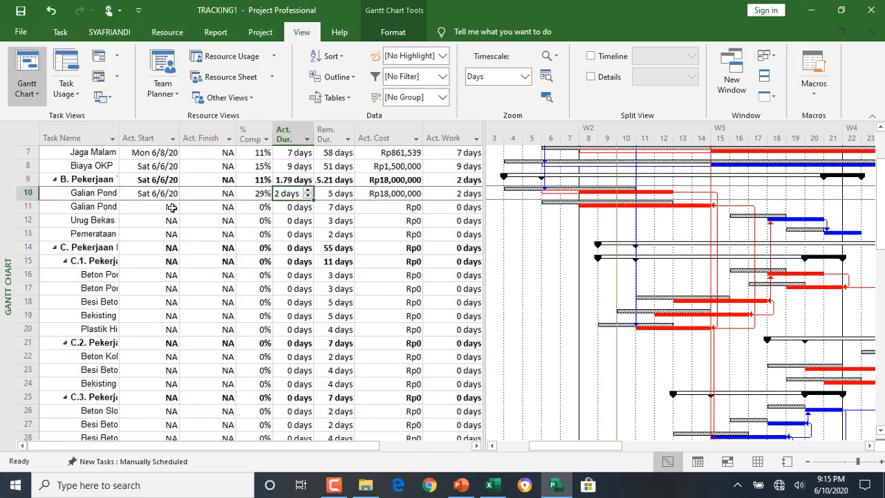
key(Right)
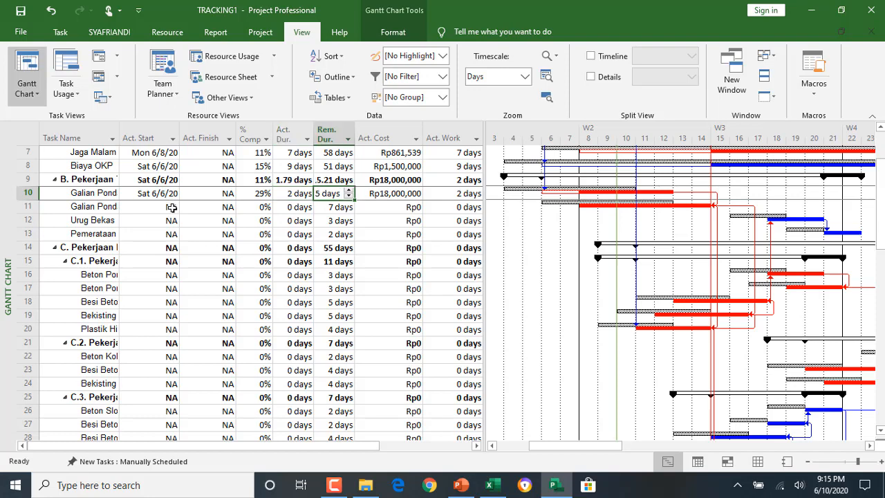
key(Left)
key(Right)
key(Right)
key(Left)
text(4)
key(Left)
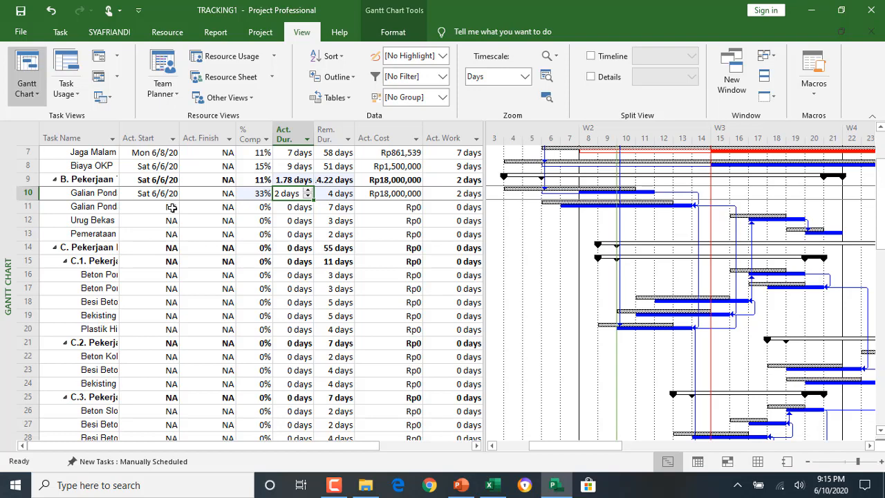
Set the percent complete of Galian Pondasi Kolom to 100% and review its actual cost and work.
key(Left)
text(100)
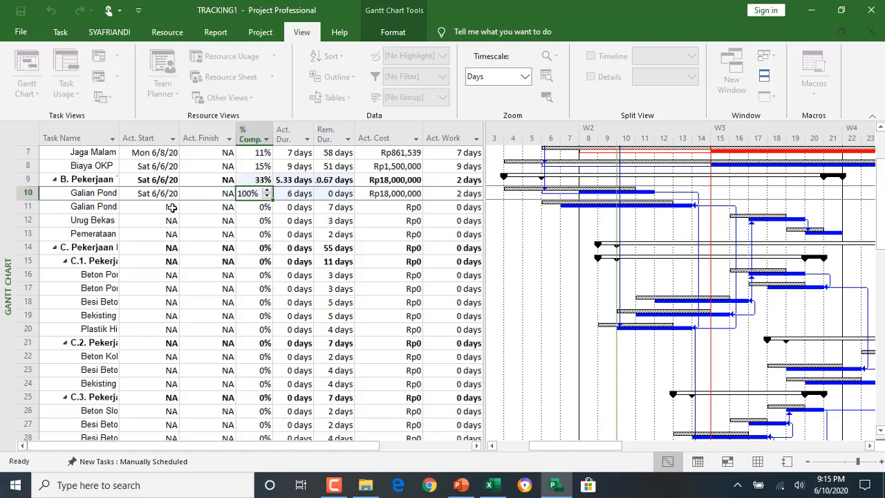
key(Right)
key(Right)
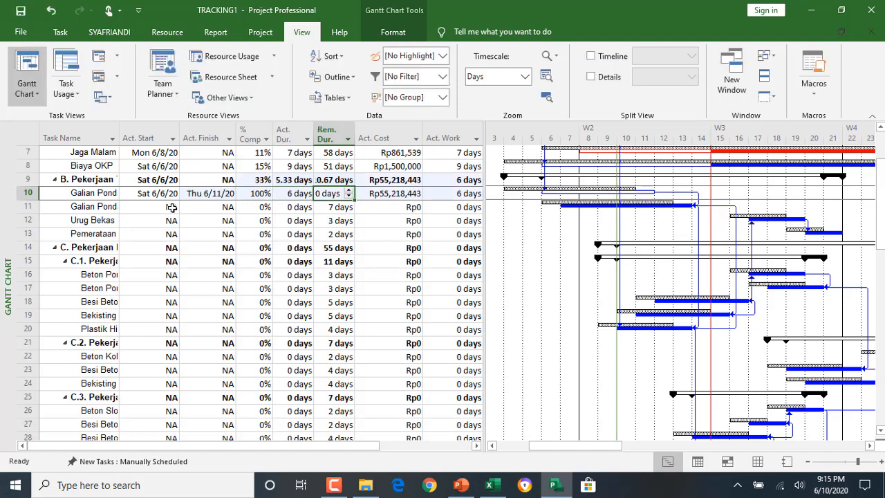
key(Right)
key(Right)
key(Right)
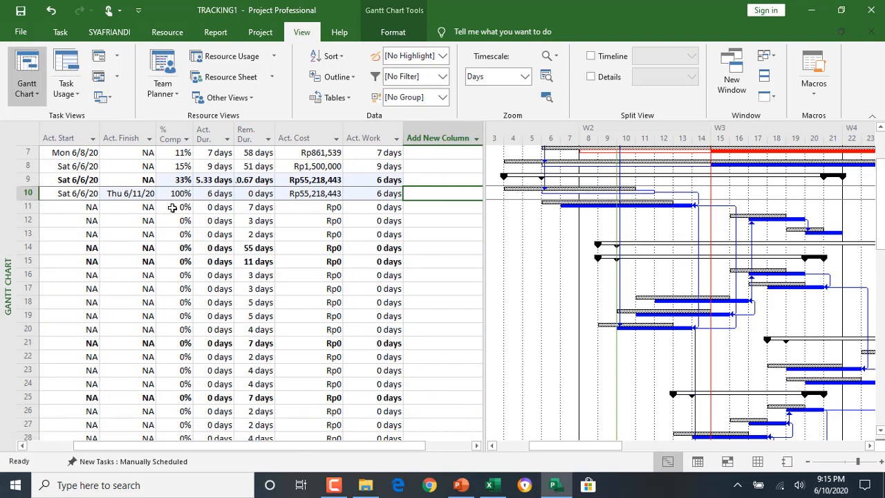
Add a Baseline Cost column after Act. Work in the Tracking table.
click(427, 133)
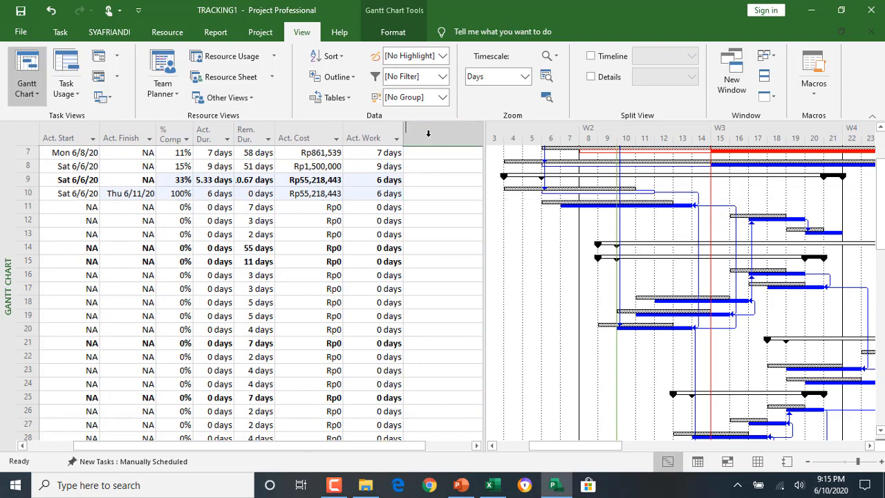
text(B)
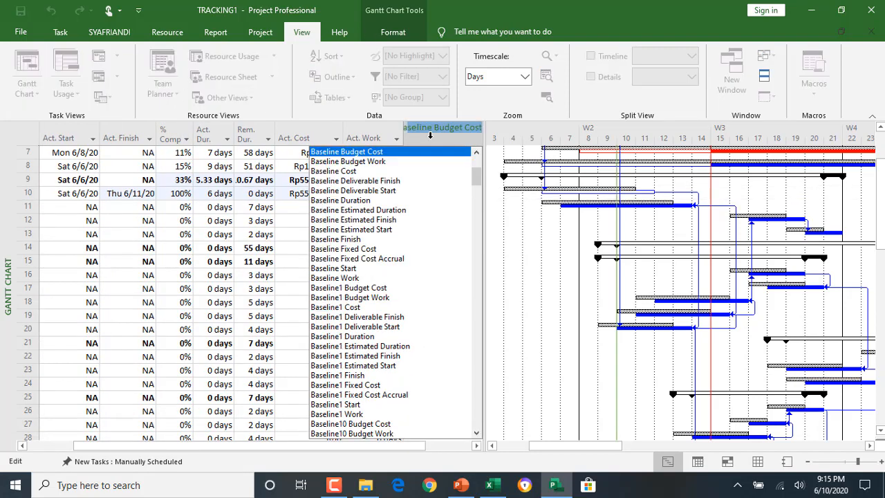
text(as)
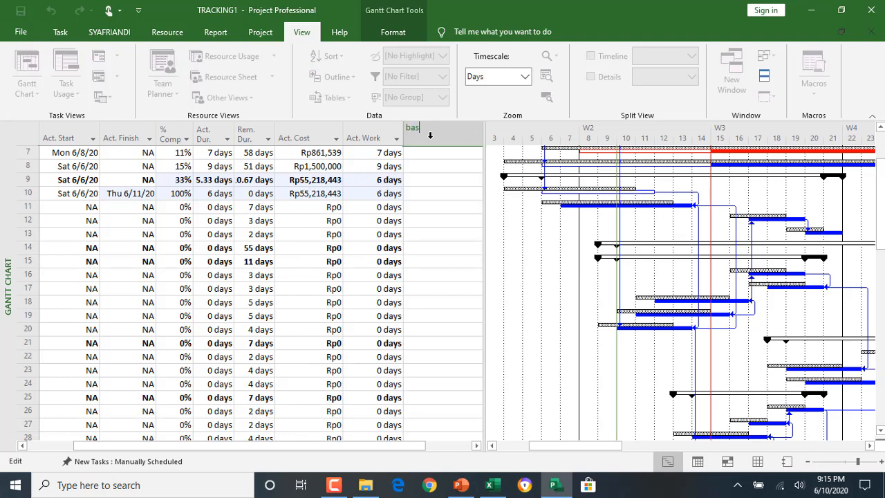
text(edB)
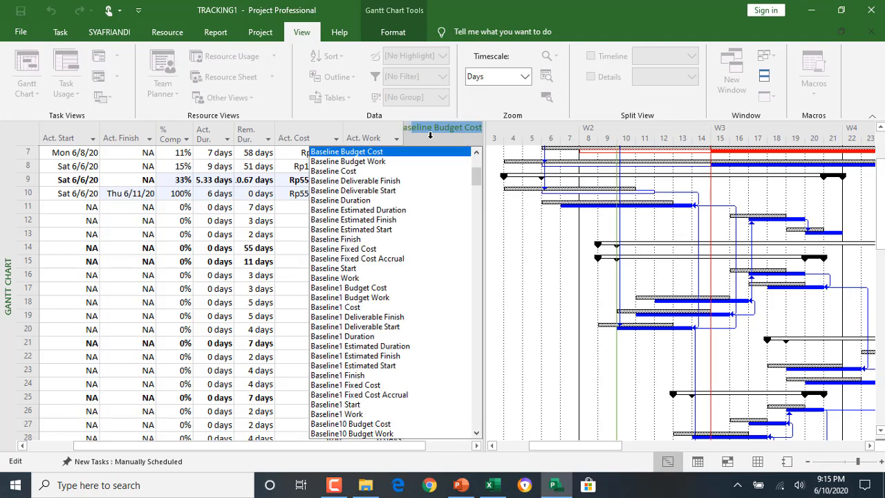
key(Down)
key(Down)
key(Return)
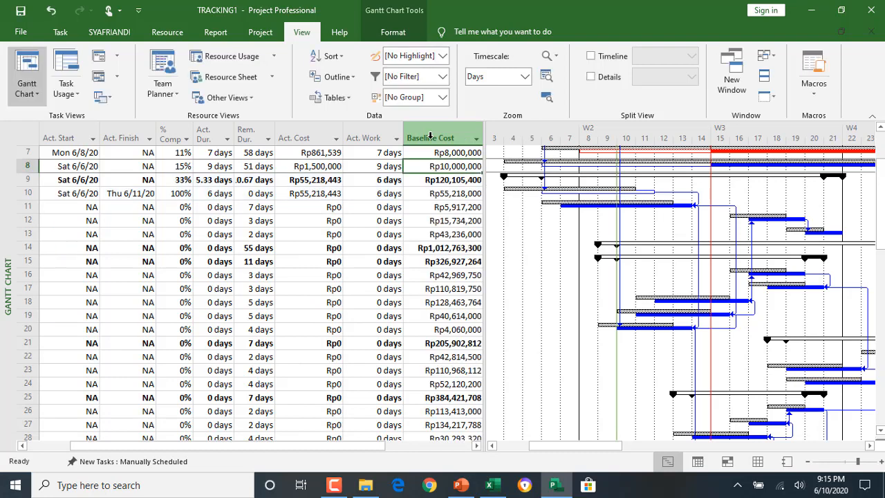
Compare the actual values of Galian Pondasi Kolom with its baseline cost across the Tracking table.
key(Down)
key(Down)
key(Left)
key(Left)
key(Left)
key(Left)
key(Left)
key(Left)
key(Left)
key(Left)
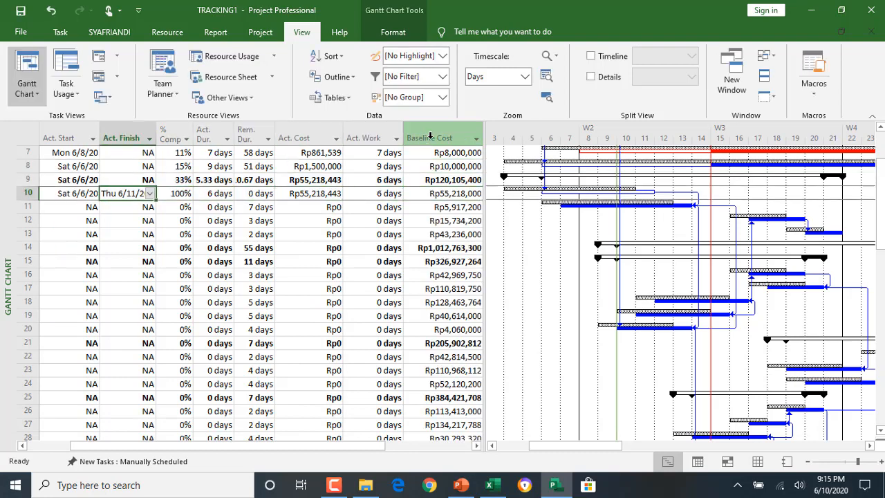
key(Right)
key(Right)
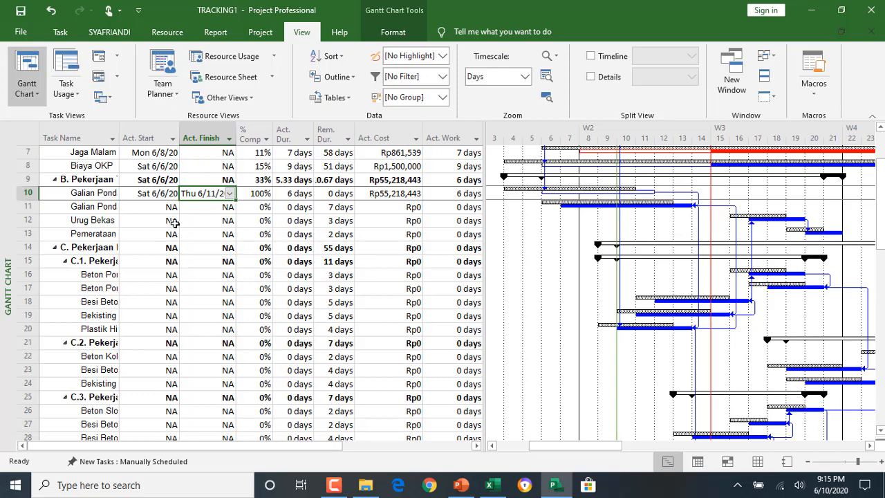
Mark task 11, Galian Pondasi Sloof, as on track.
click(95, 206)
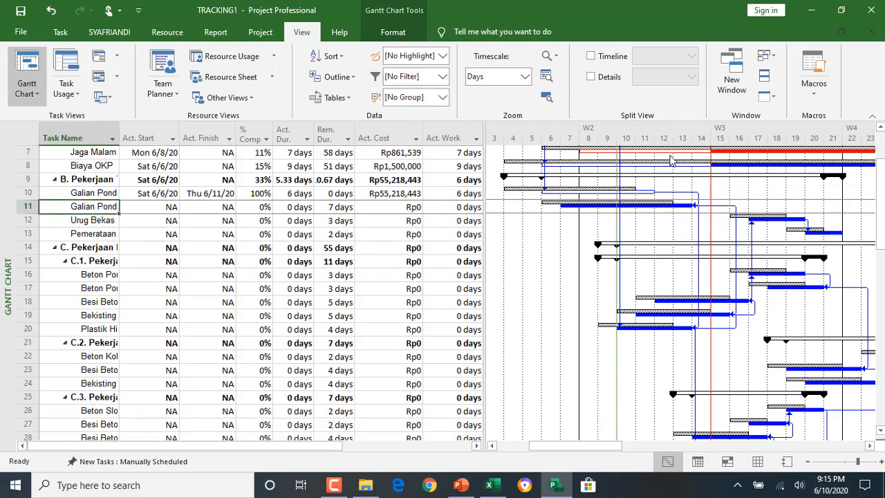
click(129, 33)
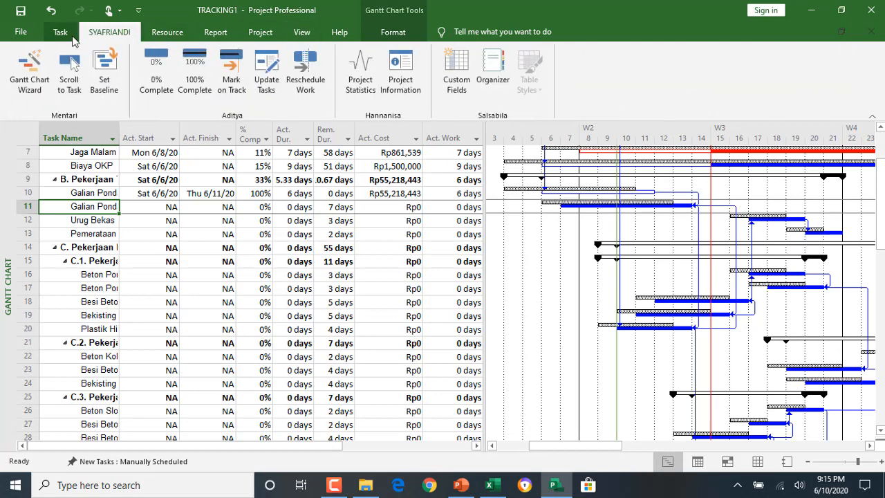
click(61, 34)
click(488, 58)
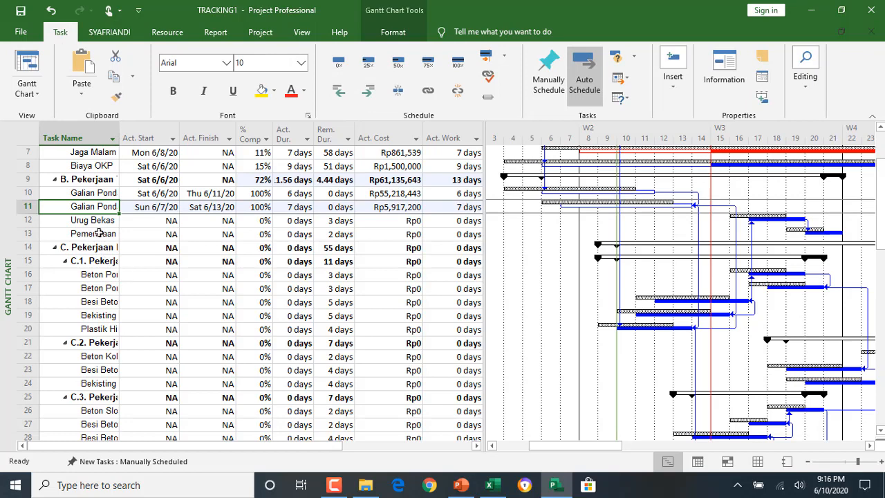
Reschedule the work of tasks 28 and 29, Besi Beton and Bekisting under C.3 Pekerjaan Sloof.
drag(99, 234, 187, 425)
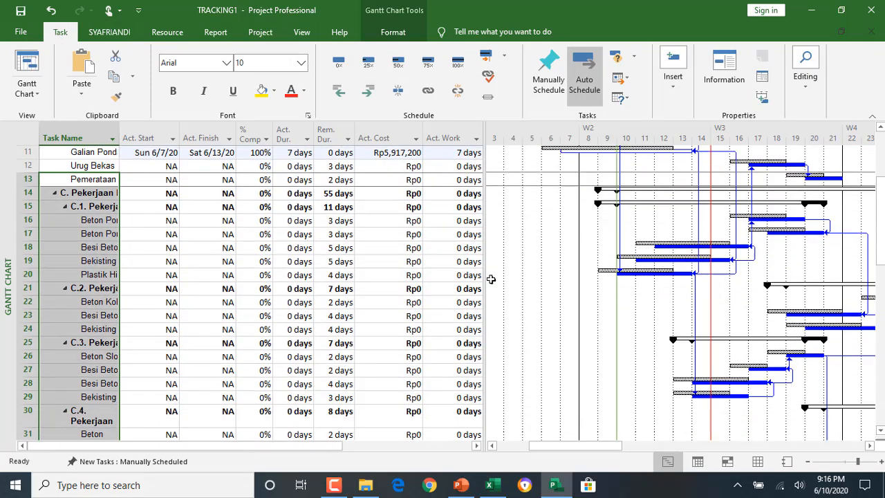
click(248, 316)
click(107, 384)
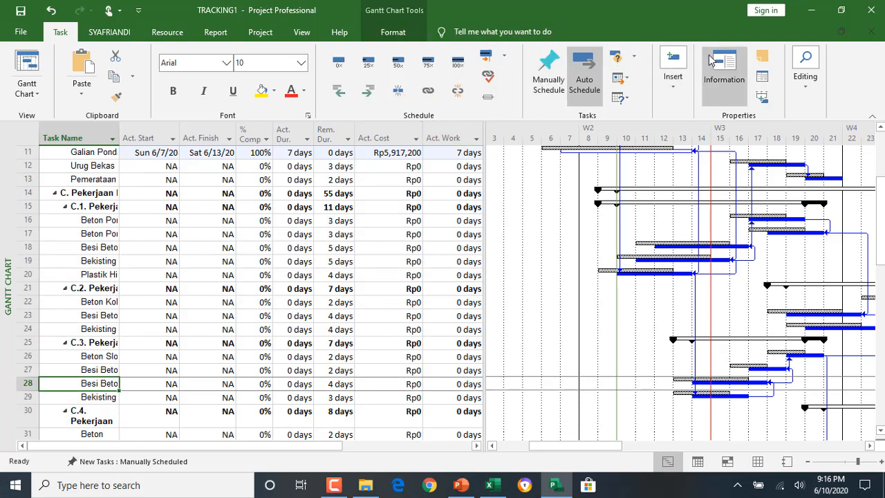
click(118, 33)
click(306, 66)
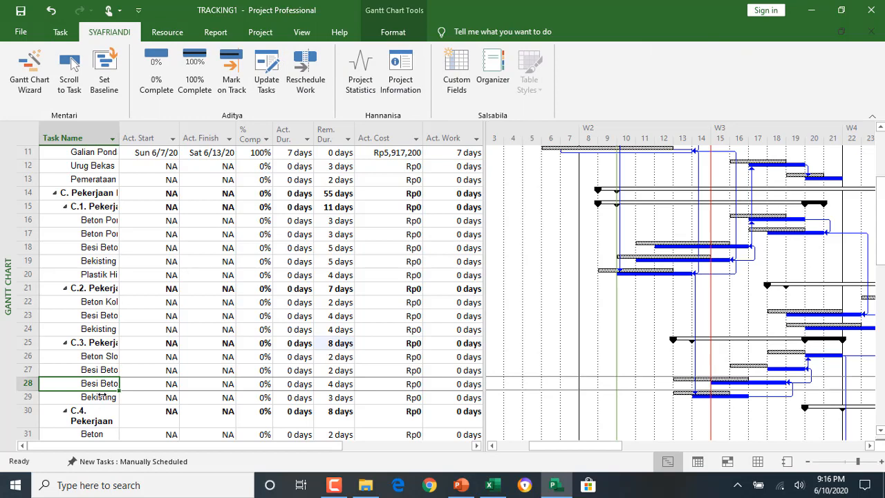
click(100, 397)
click(306, 70)
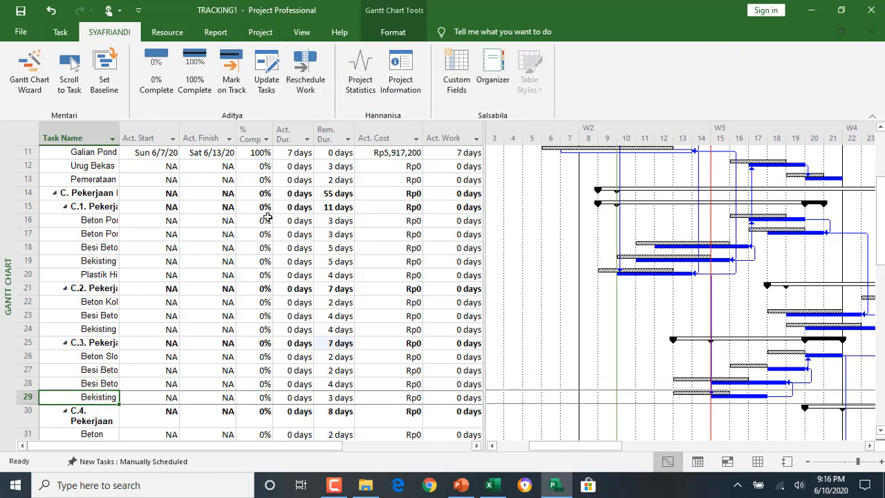
Mark tasks 16 to 24, from Beton Pondasi through the Bekisting under C.2, as on track and review their progress.
drag(110, 222, 111, 328)
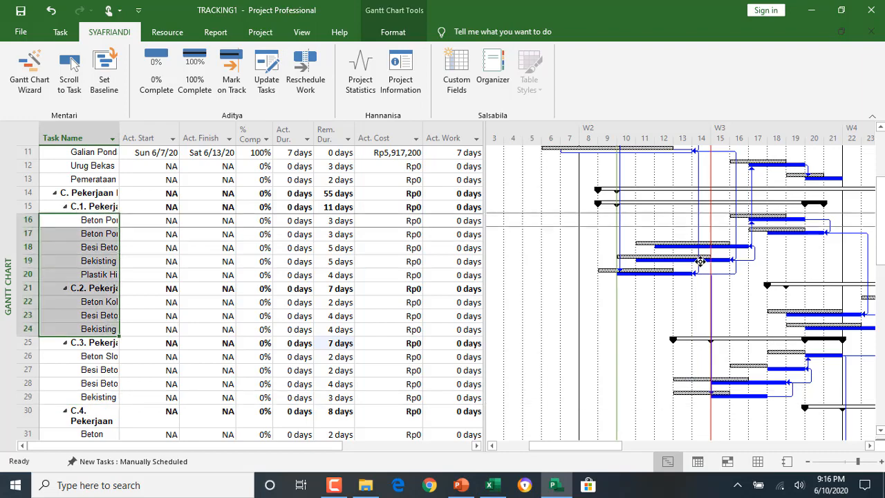
click(235, 67)
scroll(684, 325, up, 4)
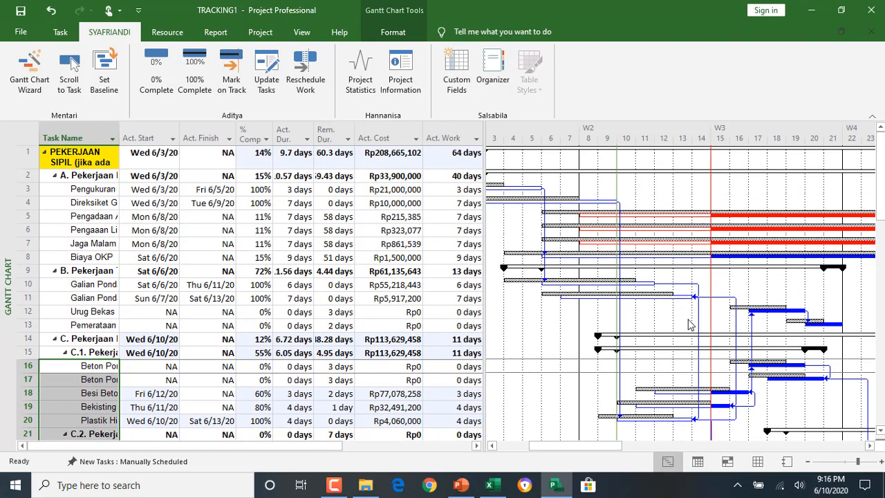
scroll(687, 325, down, 8)
scroll(684, 322, up, 7)
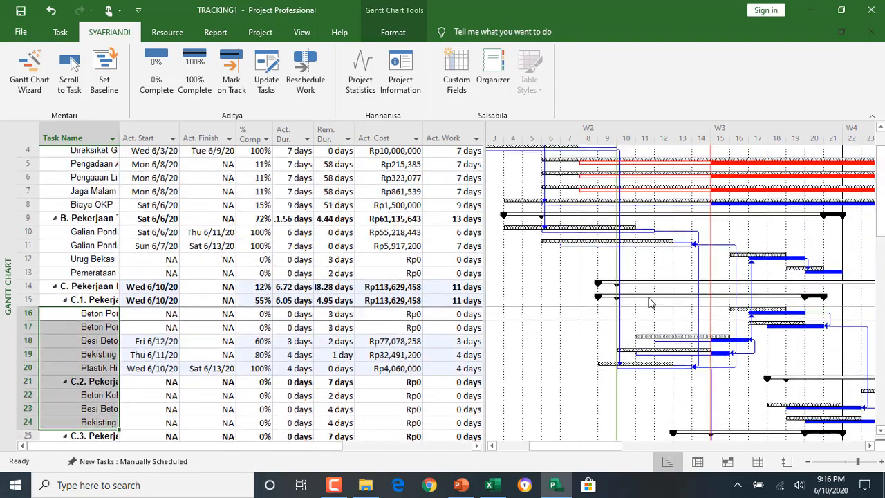
scroll(435, 282, up, 1)
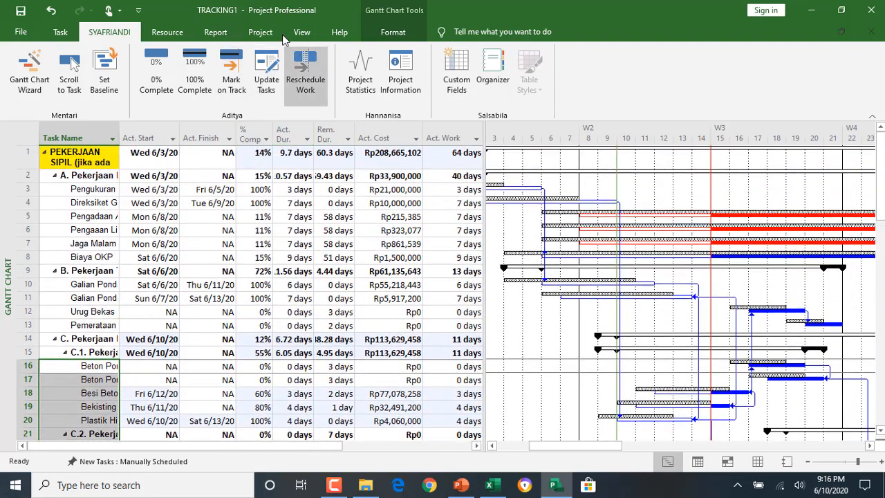
Switch the Gantt Chart to the custom progress table with the Bobot Kontrak and Progress Priode columns.
click(308, 33)
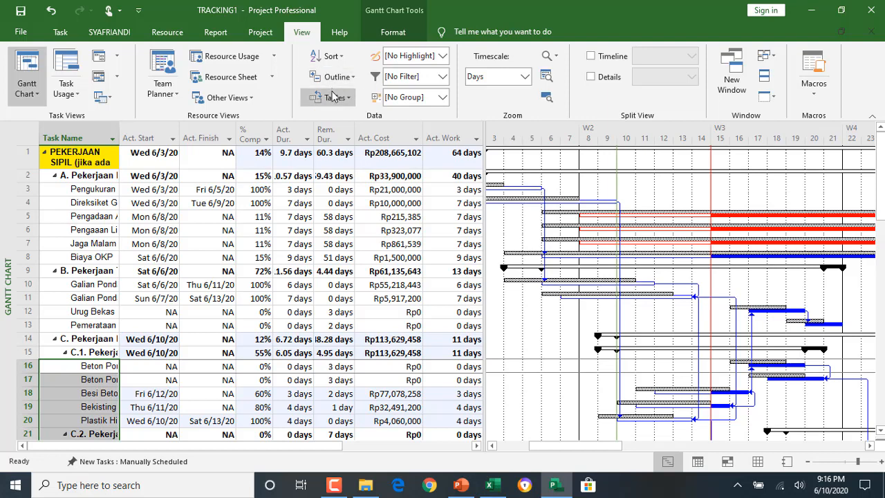
click(333, 96)
click(336, 124)
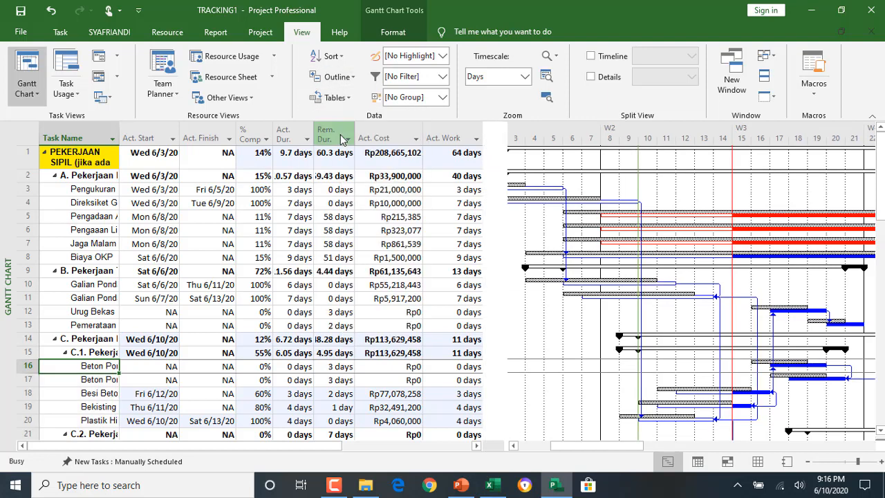
Examine the Progress Priode ini values of B. Pekerjaan Tanah, Galian Pondasi Kolom and the tasks below them.
click(425, 286)
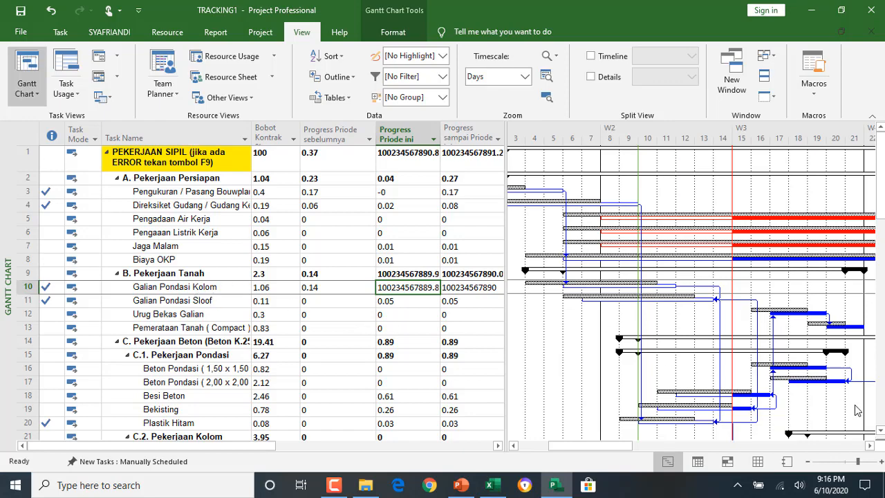
scroll(855, 410, down, 1)
scroll(389, 271, up, 1)
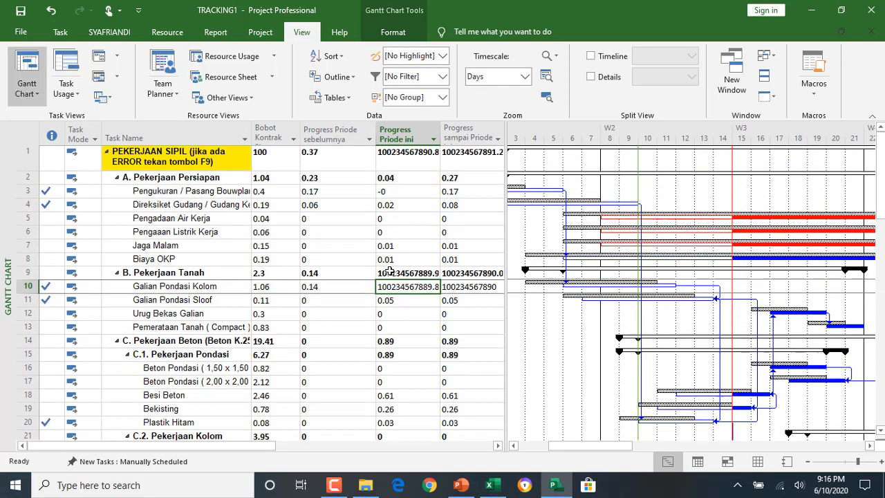
drag(408, 274, 408, 299)
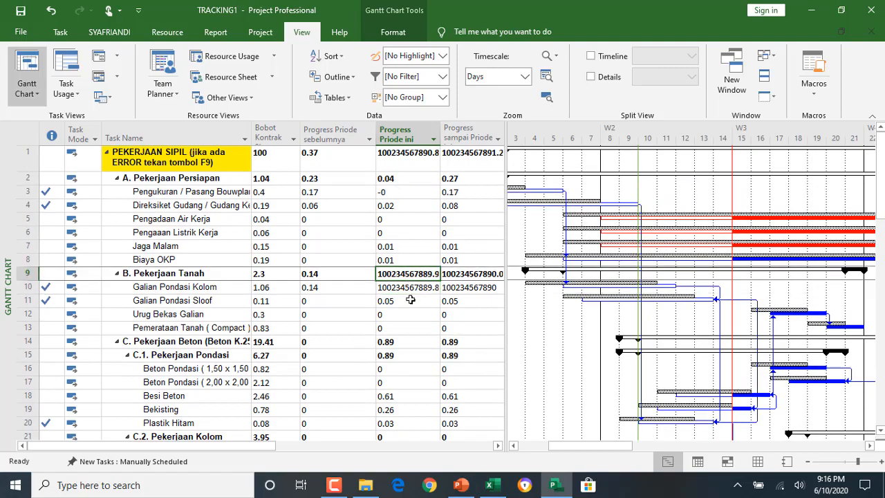
scroll(433, 324, down, 3)
scroll(435, 324, down, 2)
scroll(436, 324, up, 3)
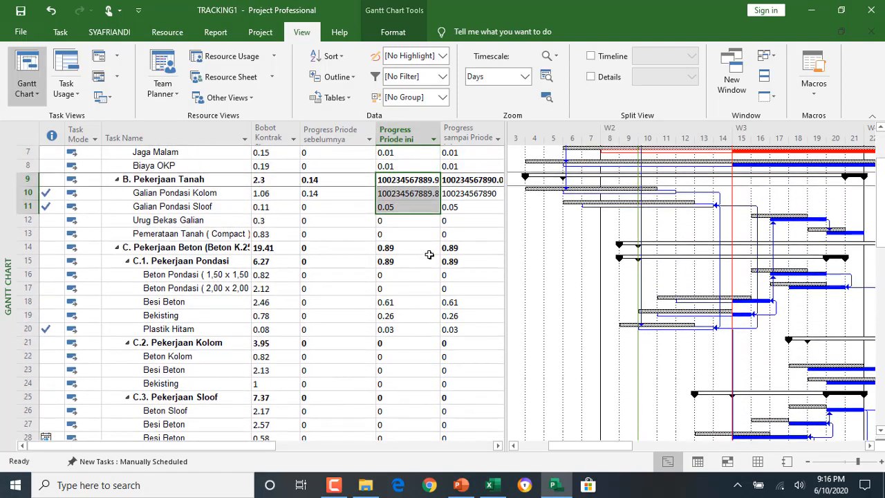
click(419, 195)
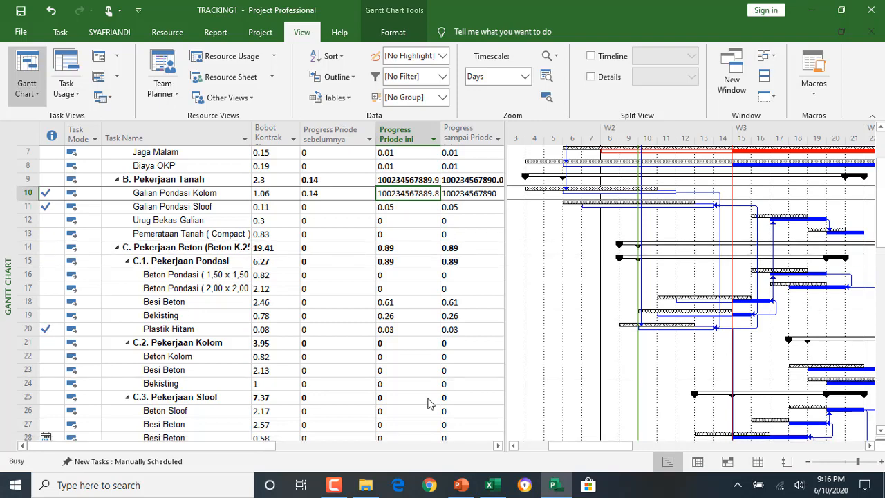
Split the view to show Task Usage for Galian Pondasi Kolom, and widen its table to show Baseline Cost.
click(11, 369)
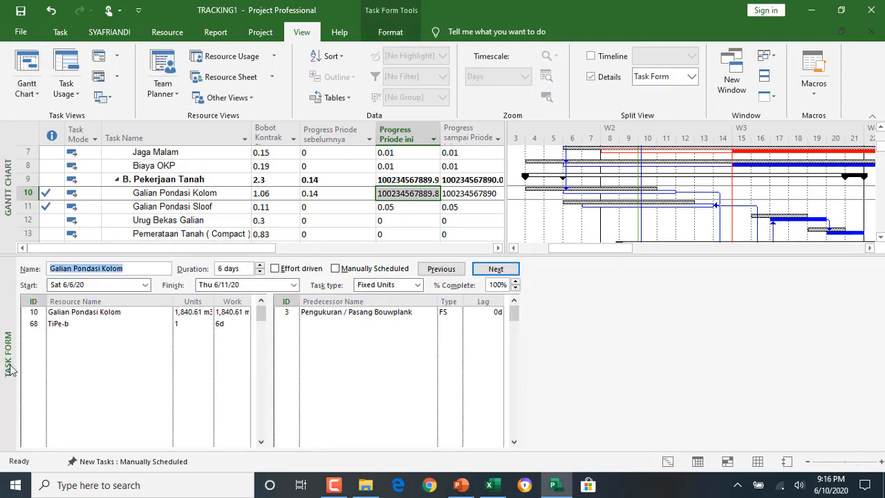
right_click(10, 369)
click(79, 210)
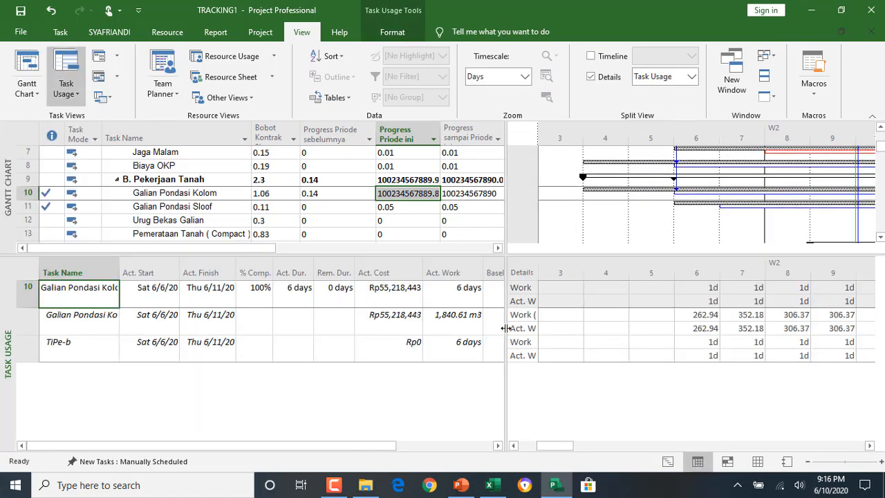
drag(505, 328, 559, 342)
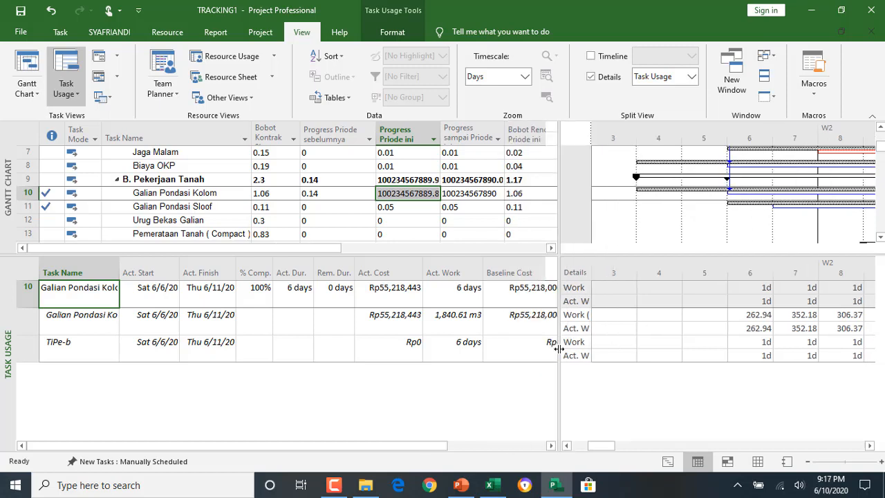
click(870, 445)
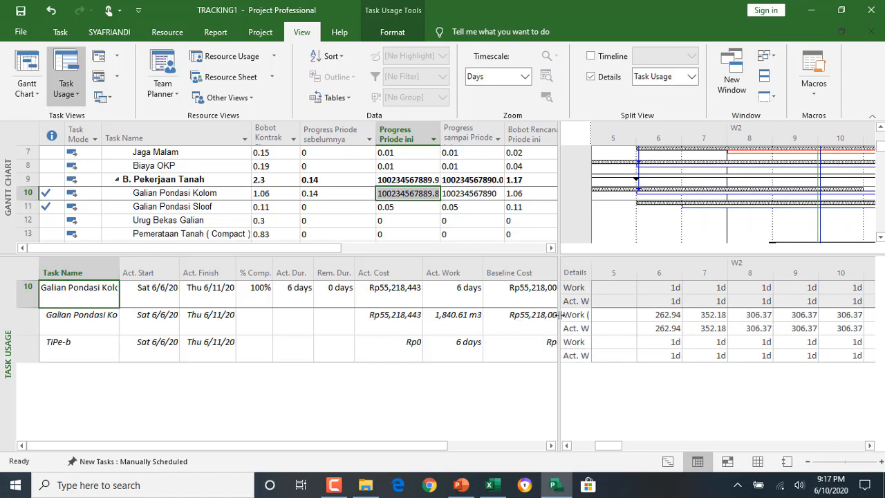
drag(559, 314, 608, 319)
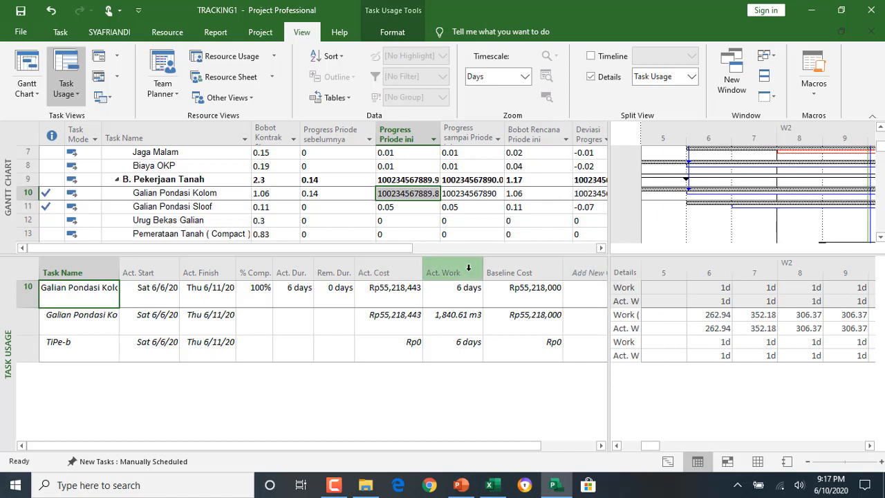
Insert a Work column before Baseline Cost in the Task Usage table, narrow it slightly, and select the Baseline Cost column.
click(468, 267)
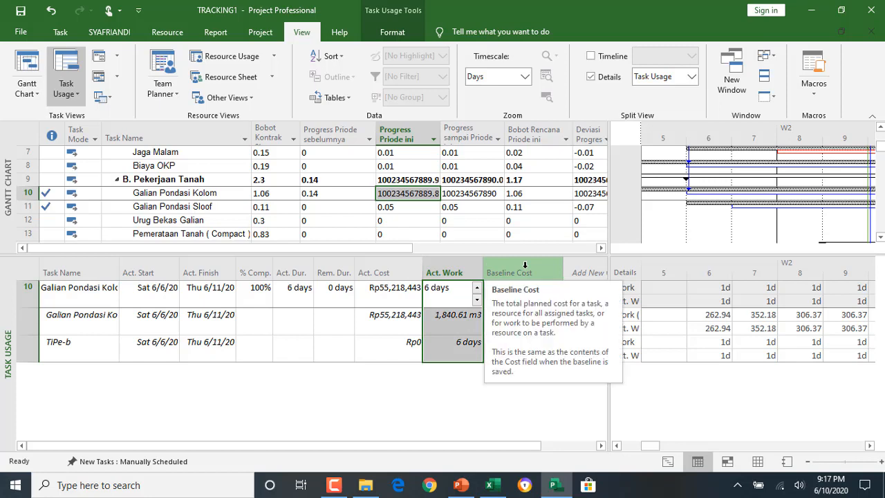
click(524, 267)
right_click(526, 268)
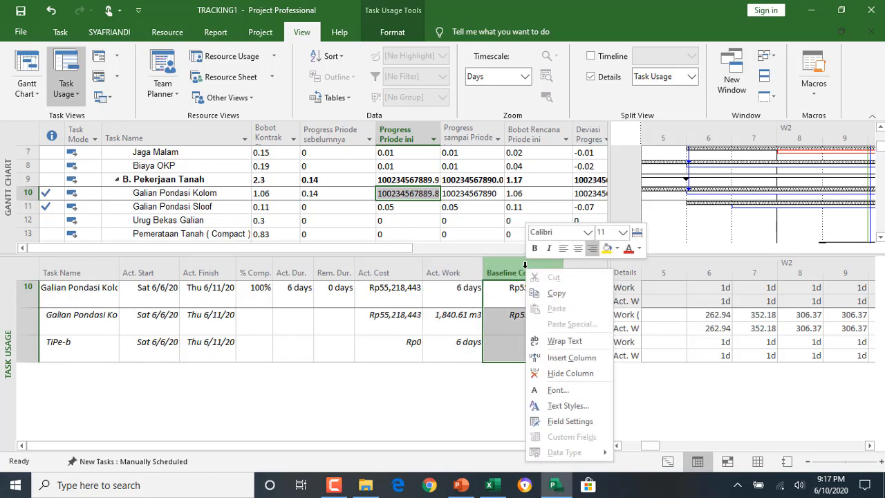
click(571, 357)
text(w)
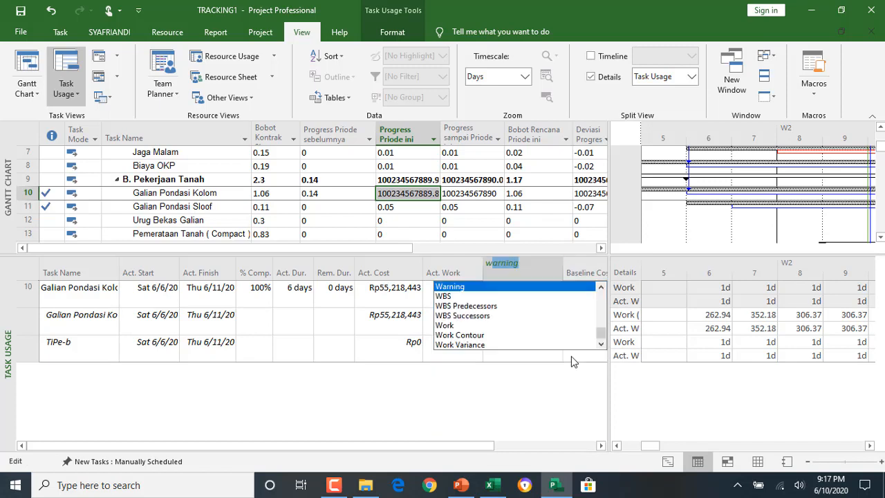
text(ork)
key(Return)
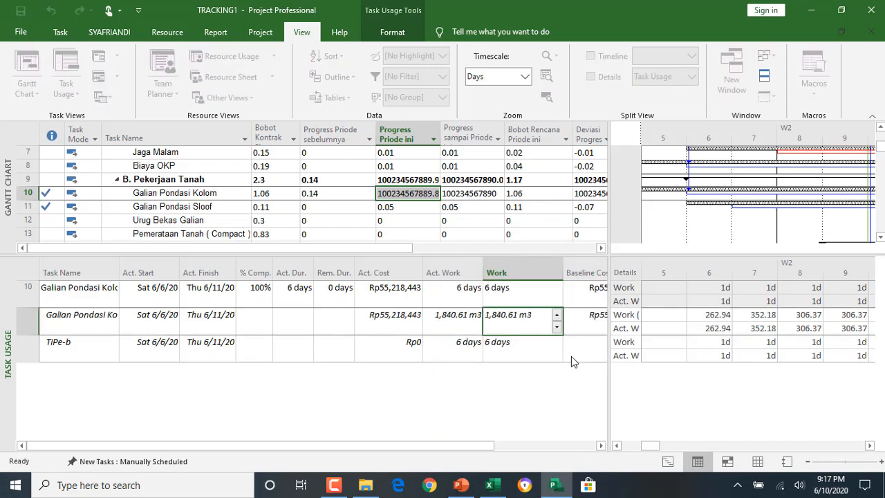
drag(563, 270, 552, 270)
click(581, 261)
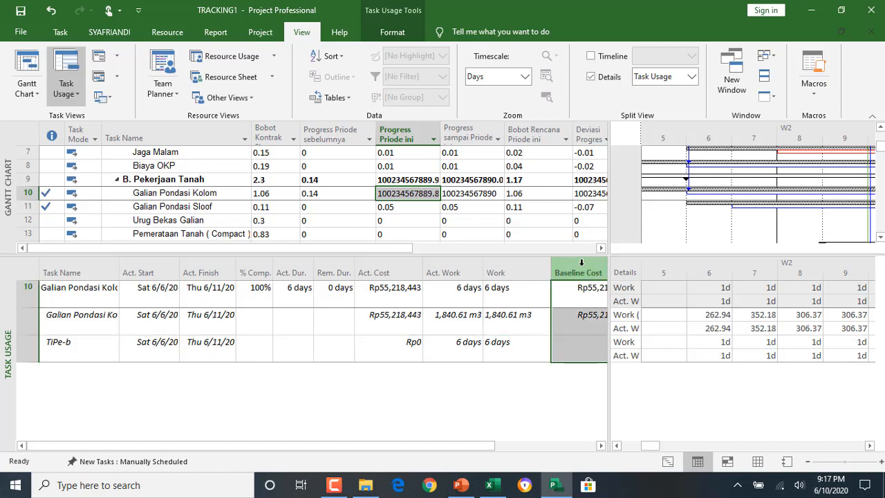
Replace the Baseline Cost column in the Task Usage table with the Baseline Work column.
click(582, 262)
key(BackSpace)
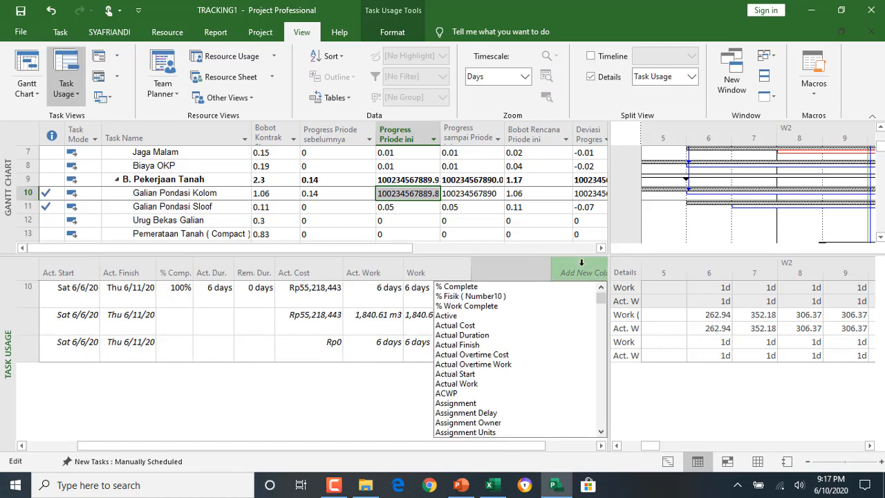
text(base)
key(Down)
key(Down)
key(Down)
key(Down)
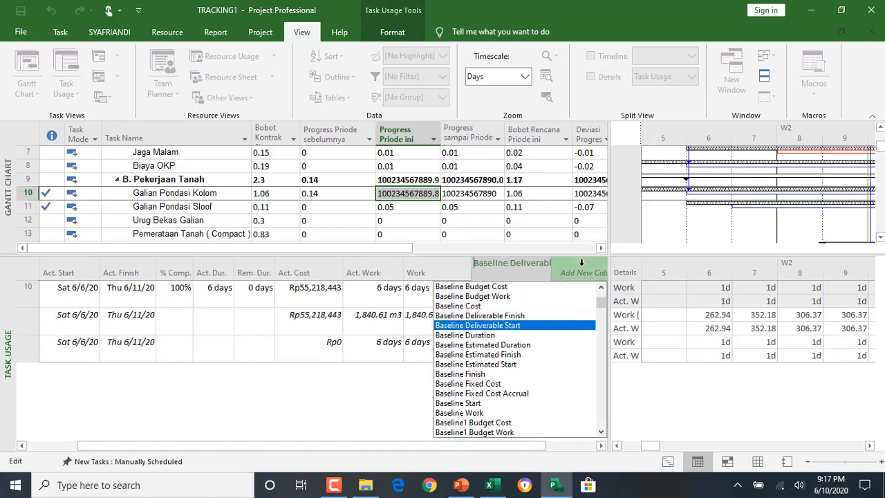
key(Down)
key(Down)
key(Down)
key(Down)
key(Down)
key(Down)
key(Down)
key(Down)
key(Down)
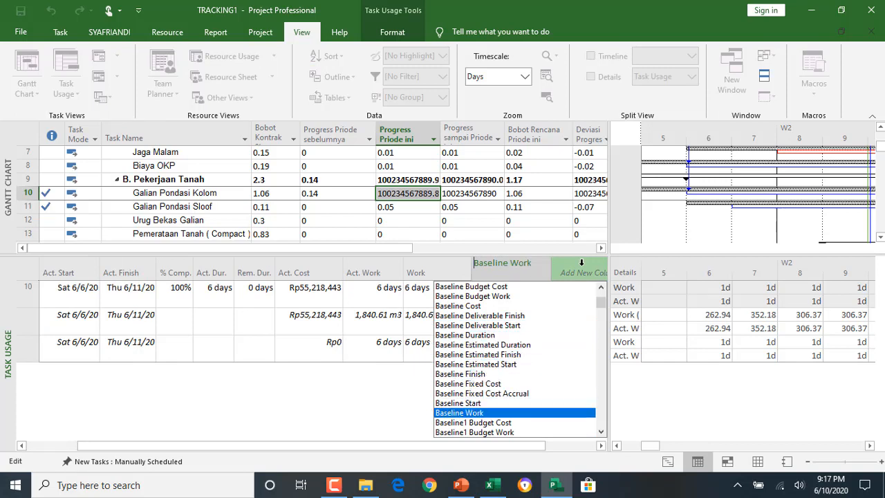
key(Return)
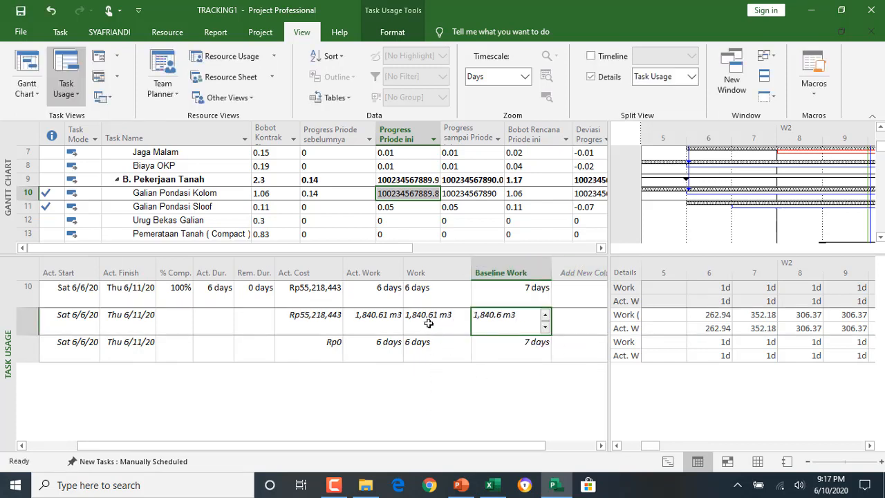
Set the Act. Work of the Galian Pondasi Kolom m3 resource assignment to 1,840.6 m3, matching its Baseline Work.
click(429, 323)
click(511, 323)
click(434, 329)
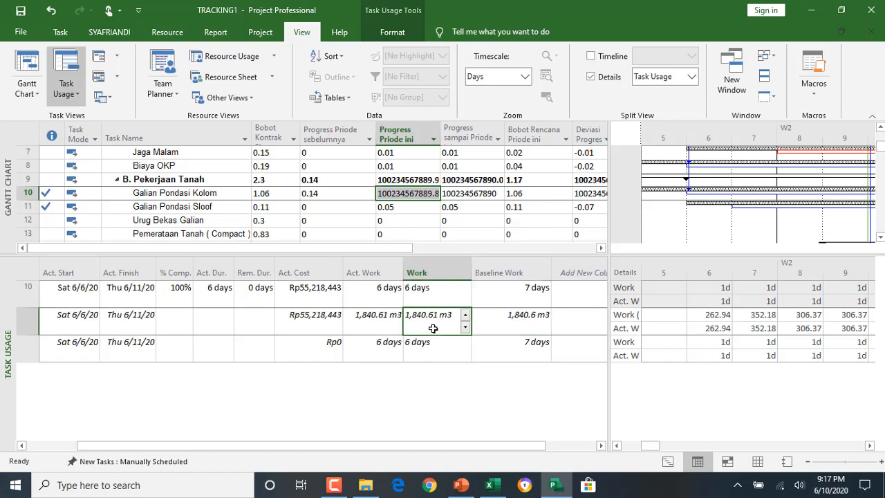
click(370, 329)
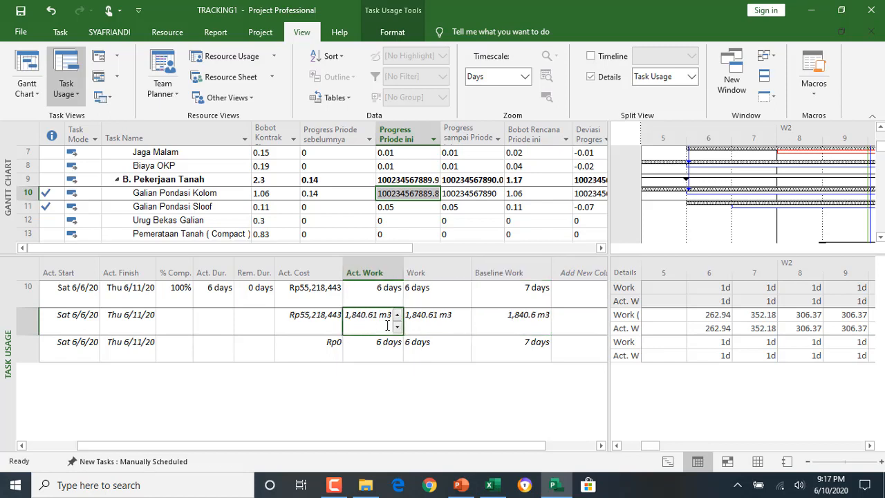
click(387, 326)
key(BackSpace)
key(BackSpace)
key(BackSpace)
key(BackSpace)
key(Return)
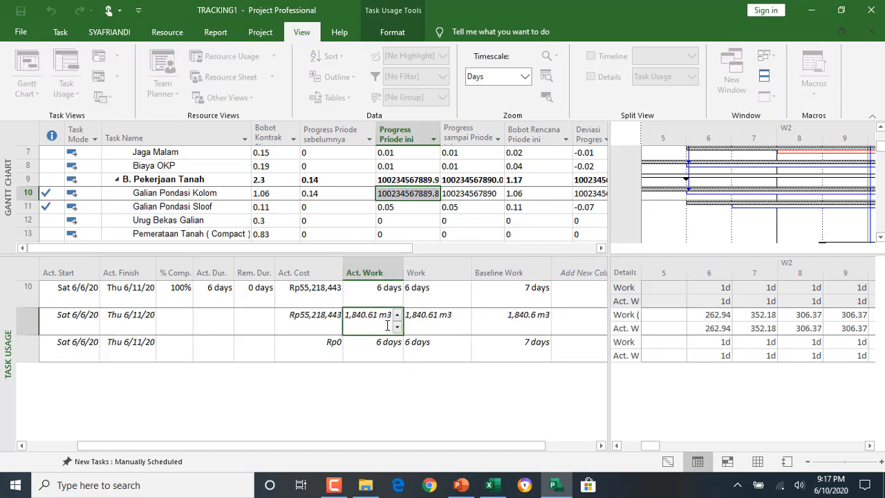
Set the Work of the Galian Pondasi Kolom m3 resource assignment to 1,840.6 m3.
key(Up)
key(Right)
key(F2)
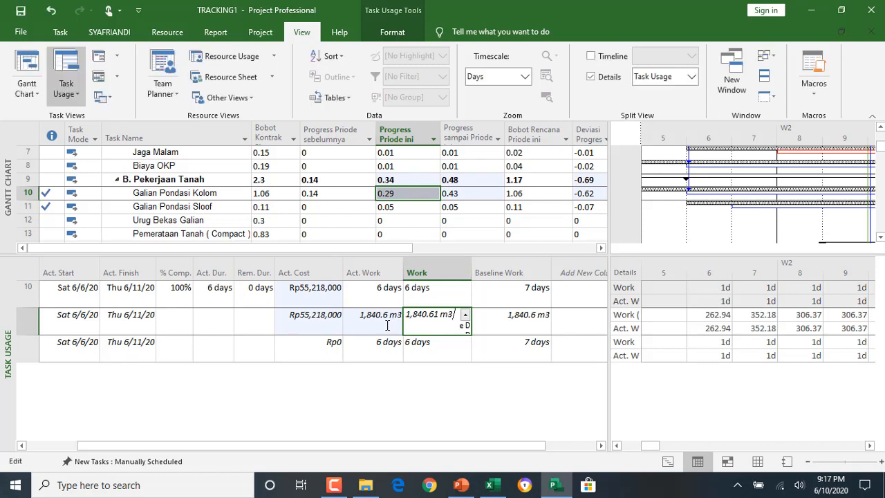
key(BackSpace)
key(BackSpace)
key(Return)
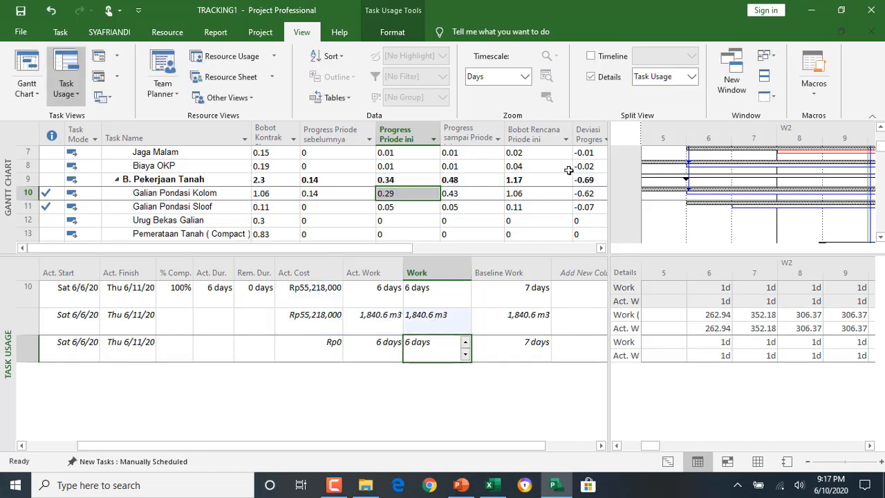
Close the Task Usage pane so only the Gantt Chart is shown, and check its Progress Priode columns.
click(390, 193)
drag(435, 252, 454, 422)
scroll(477, 295, up, 2)
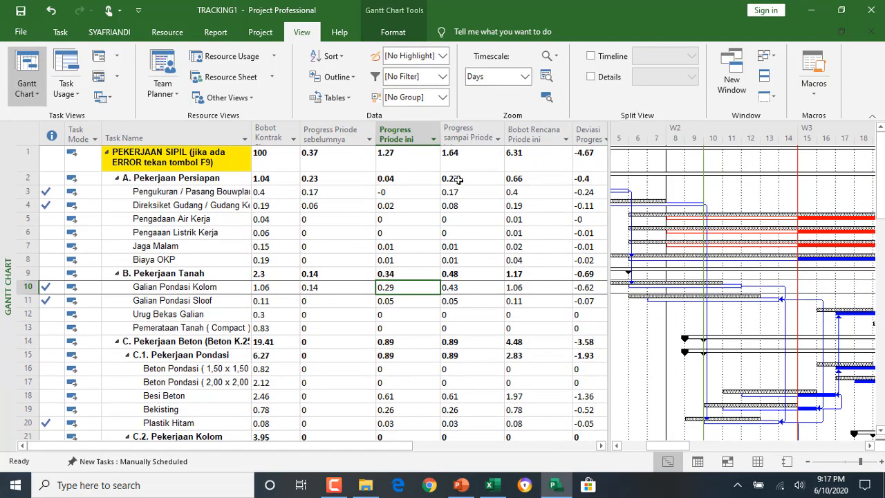
click(468, 132)
click(405, 133)
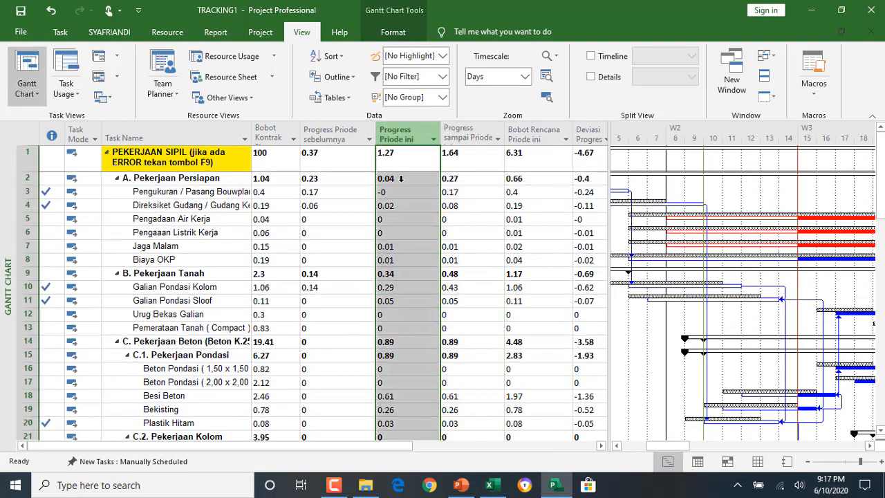
click(340, 161)
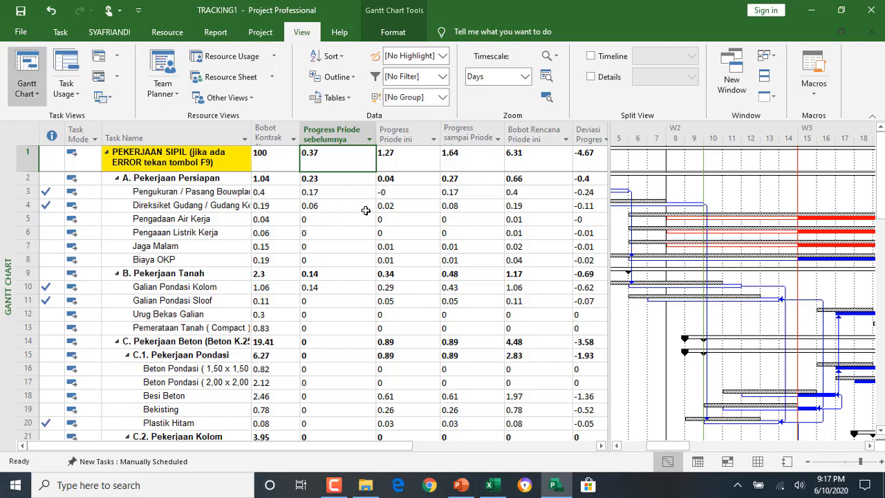
Copy the table columns from Task Name through Deviasi Progress.
drag(180, 136, 417, 141)
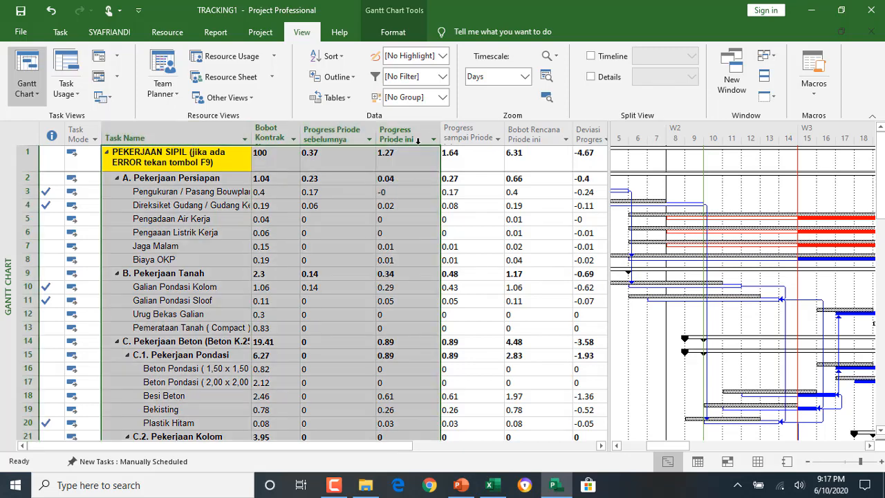
shift+click(467, 129)
shift+click(518, 131)
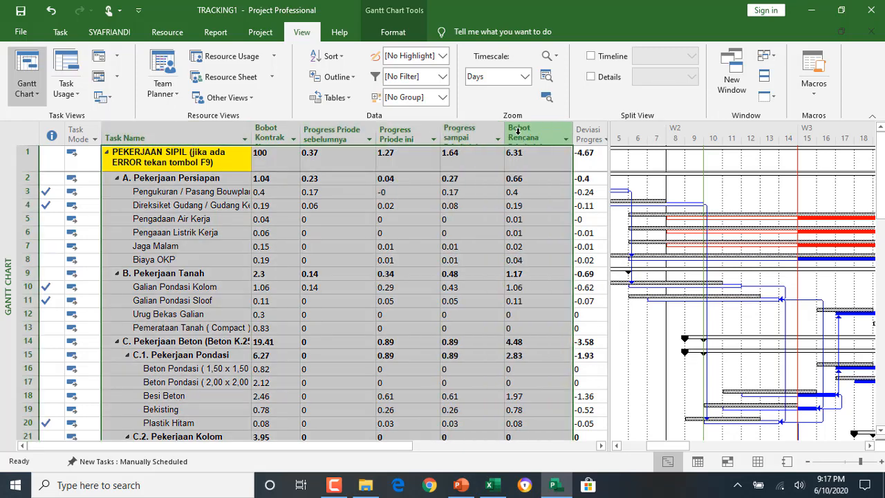
shift+click(583, 131)
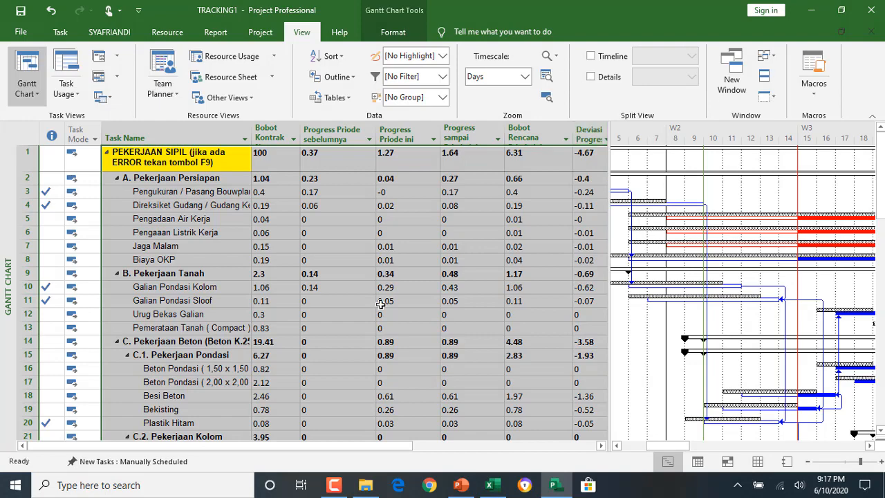
Switch to the RABEXCEL workbook in Excel and paste the copied progress table into Sheet2 at cell M3.
click(493, 485)
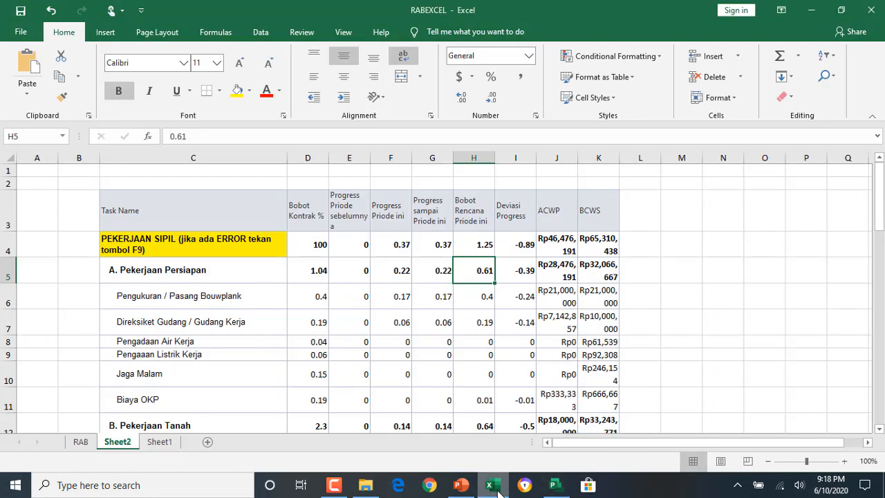
click(160, 443)
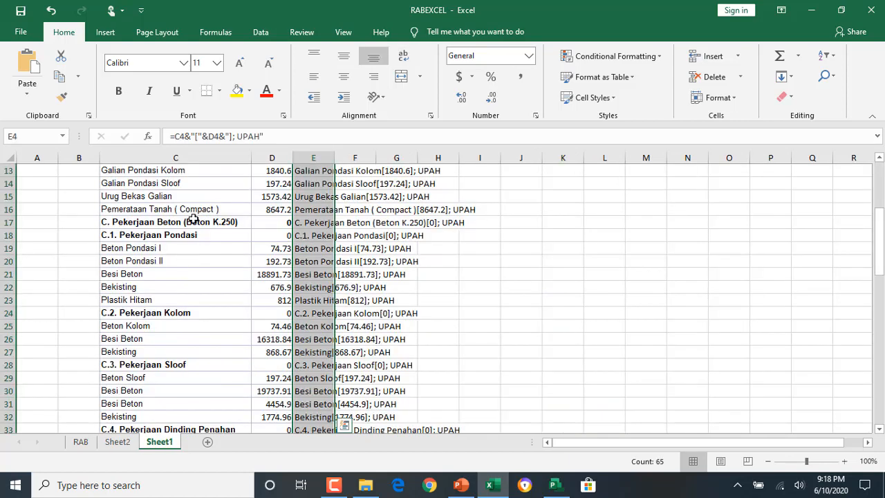
click(117, 442)
click(683, 212)
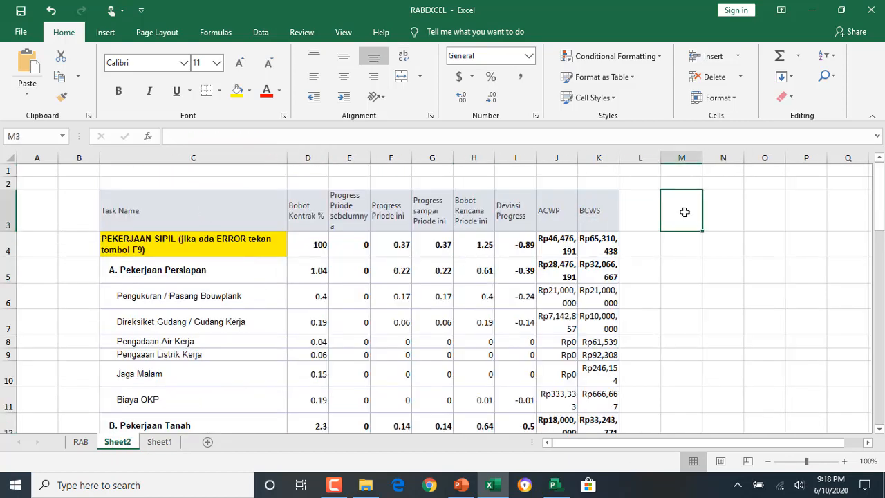
key(ctrl+v)
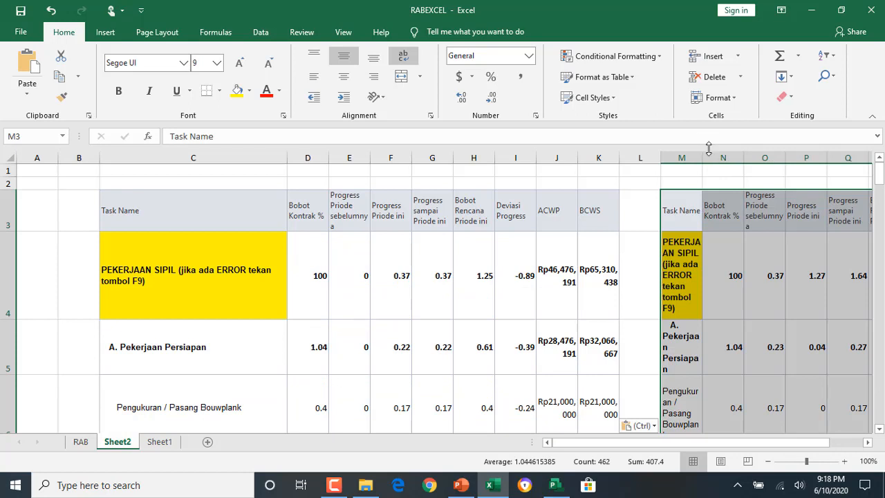
Widen column M to about 37 characters and autofit the row heights of the pasted table.
drag(704, 156, 832, 158)
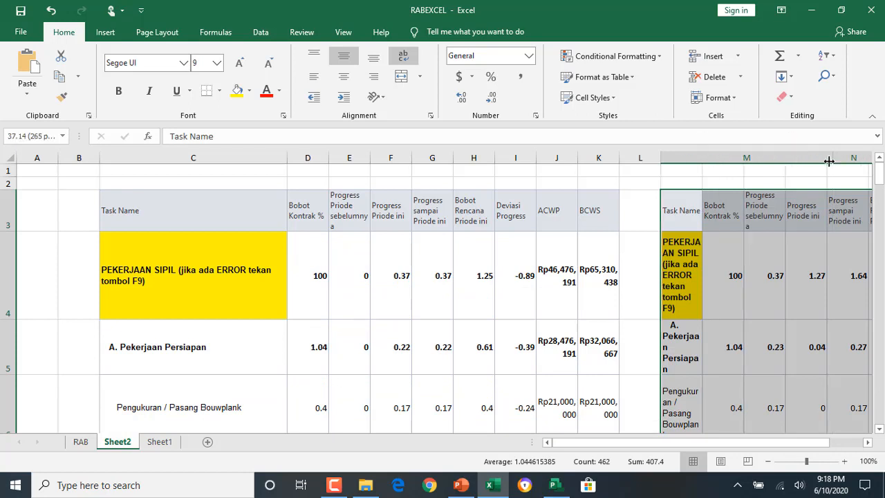
click(717, 97)
click(730, 146)
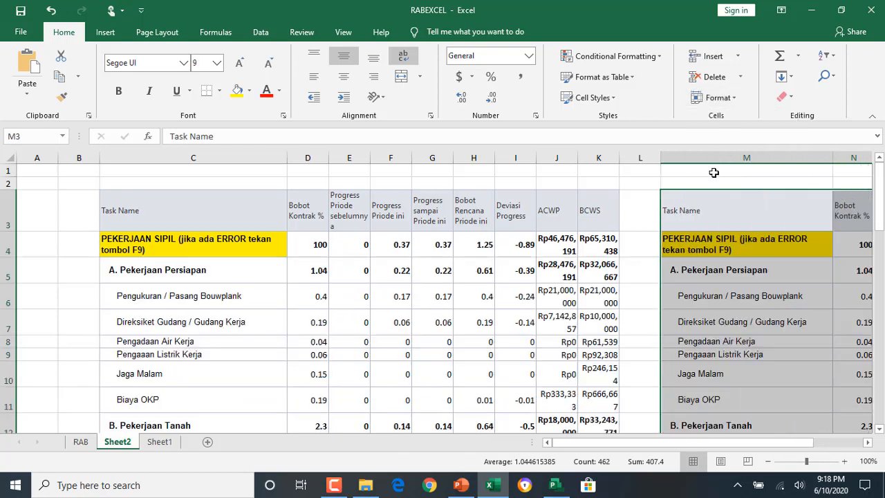
Compare the Progress Priode sebelumnya values of the pasted table with the first period's progress in the neighbouring table.
click(710, 228)
drag(641, 442, 742, 442)
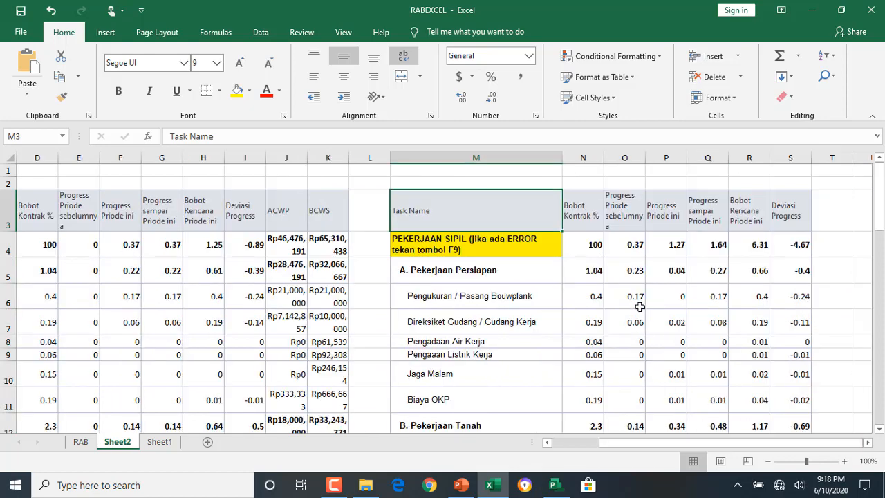
click(636, 247)
drag(169, 206, 207, 355)
click(630, 254)
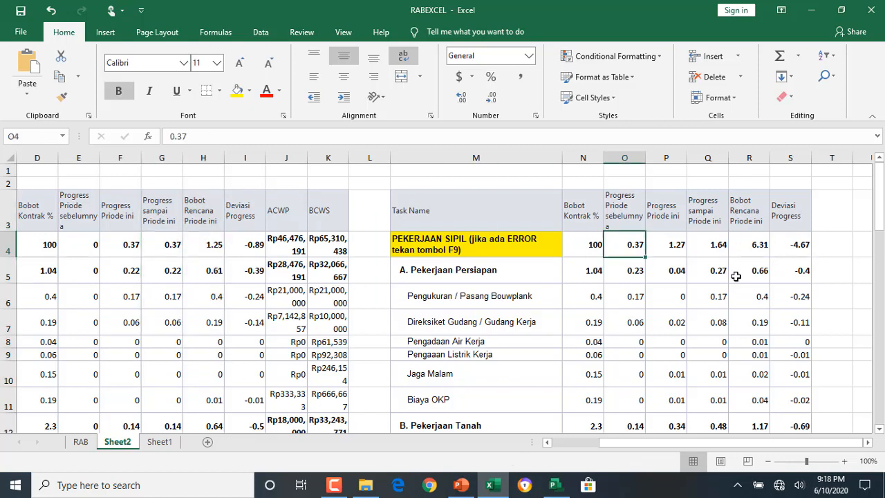
Switch back to TRACKING1 in Microsoft Project and open the Cash Flow cost report.
click(557, 488)
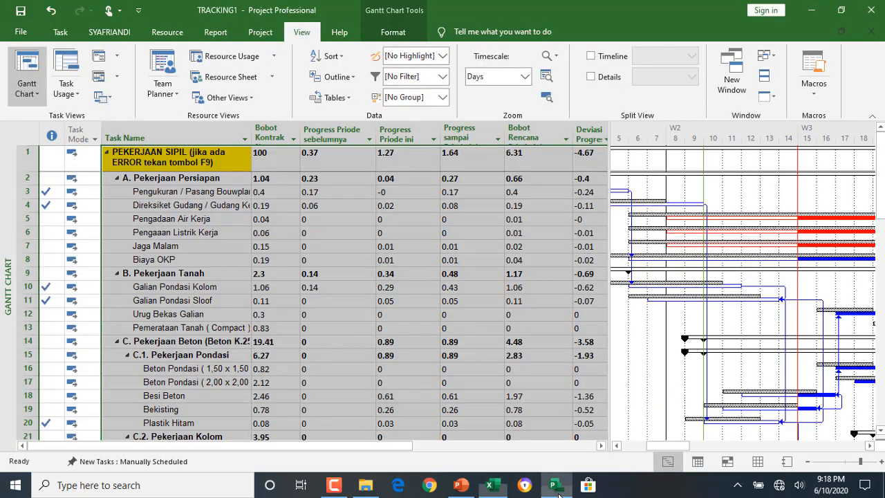
click(147, 179)
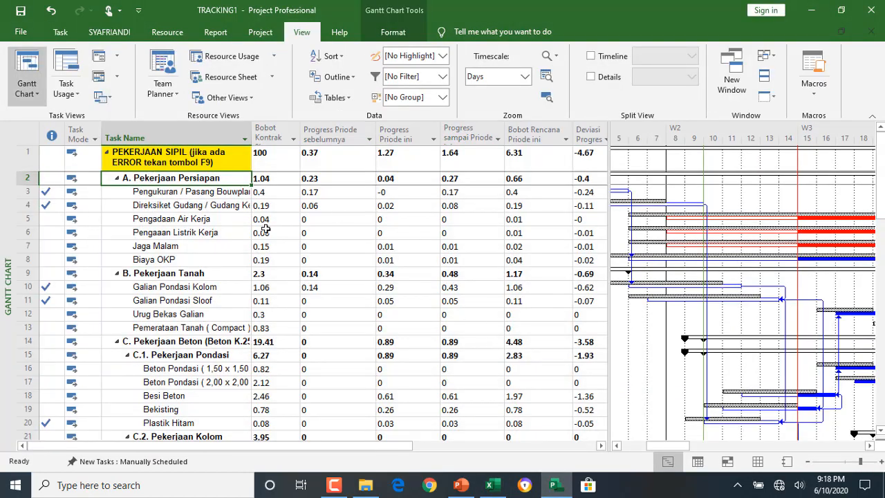
click(213, 32)
click(196, 78)
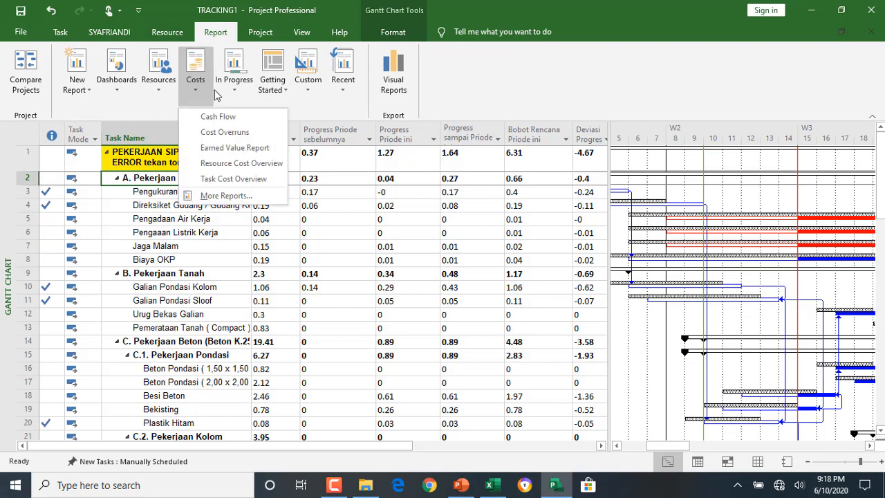
click(207, 116)
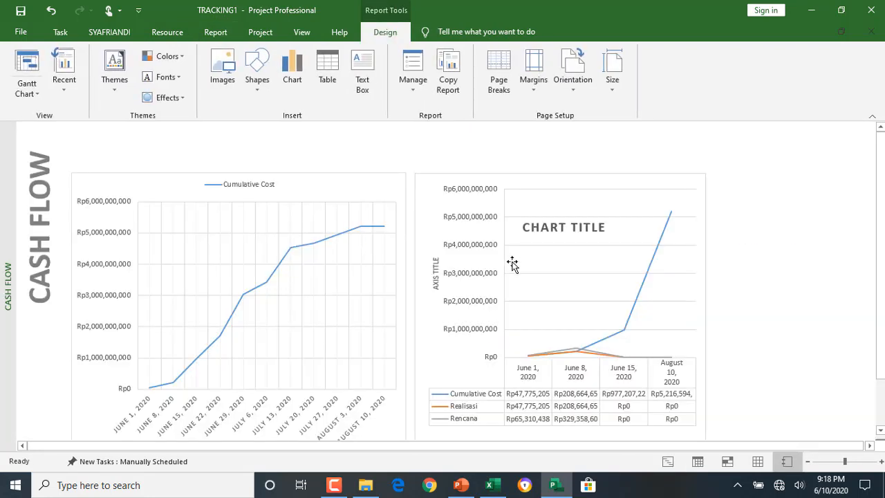
Filter the Realisasi and Rencana chart's categories to only June 1, June 8 and June 15, 2020.
click(692, 280)
click(722, 232)
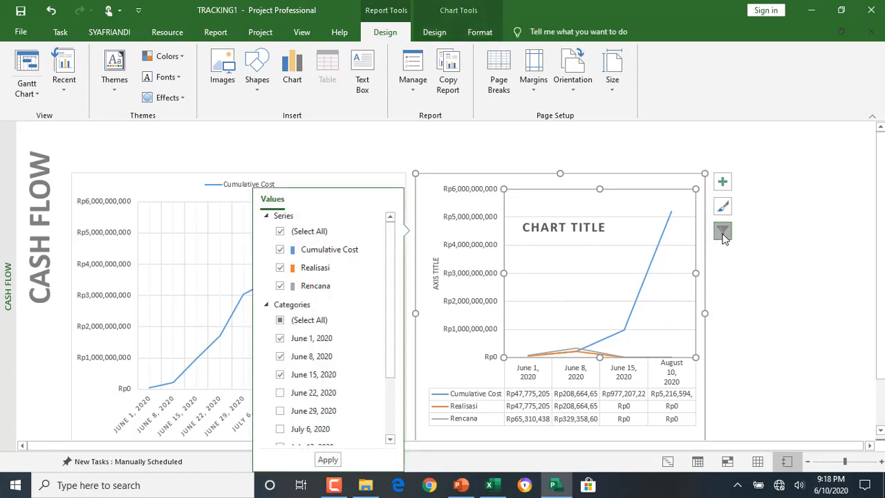
click(295, 320)
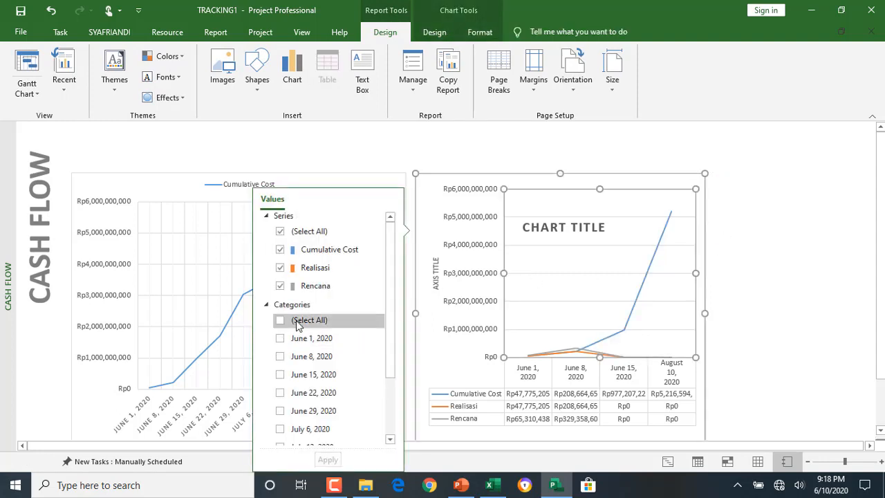
click(280, 321)
click(279, 322)
click(280, 338)
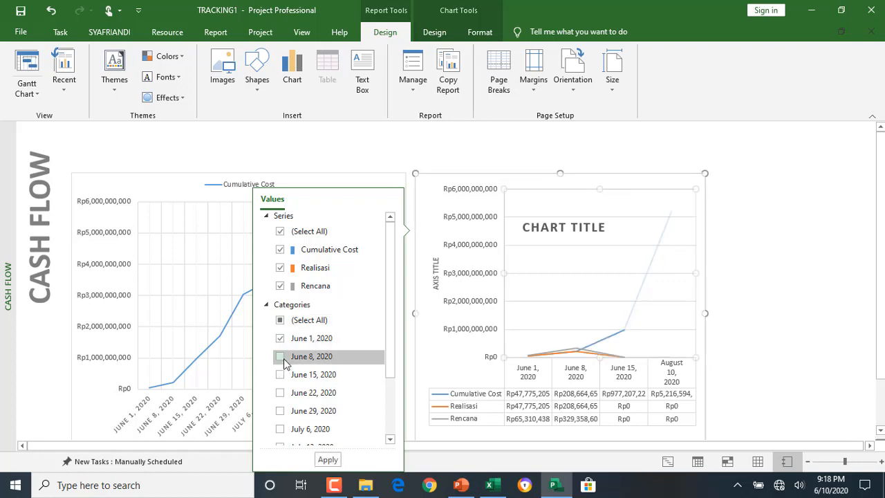
click(280, 357)
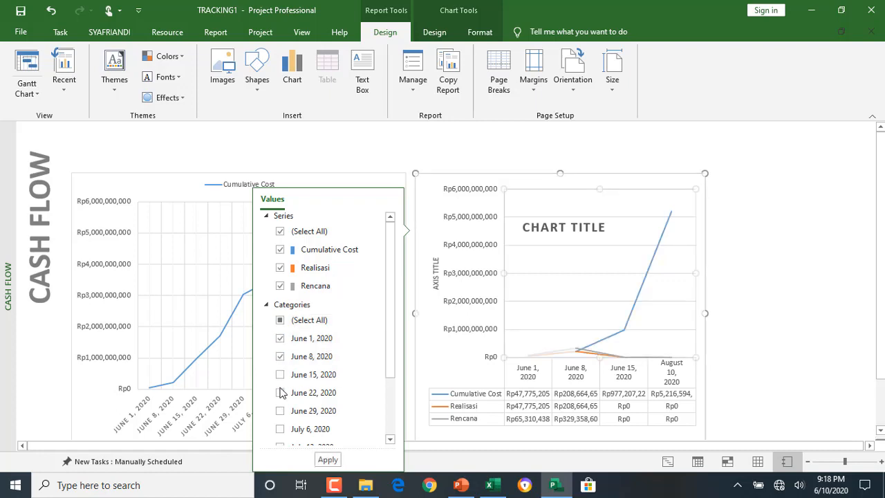
click(280, 373)
click(280, 392)
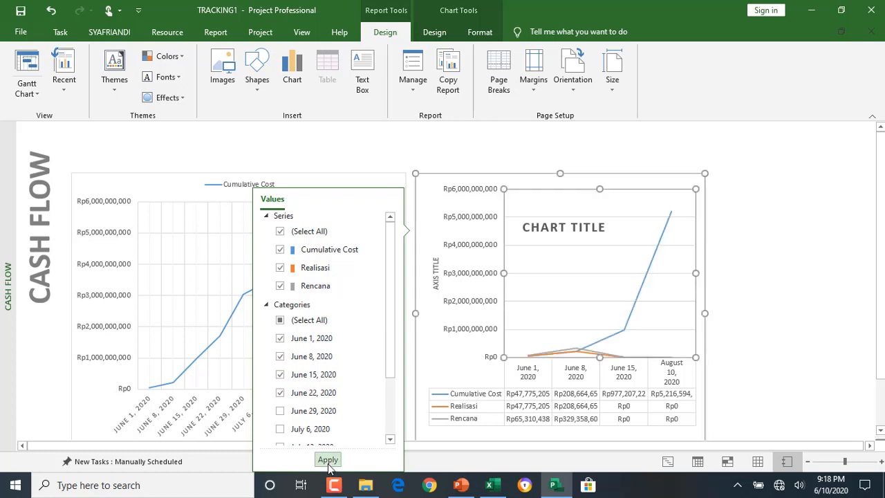
click(327, 461)
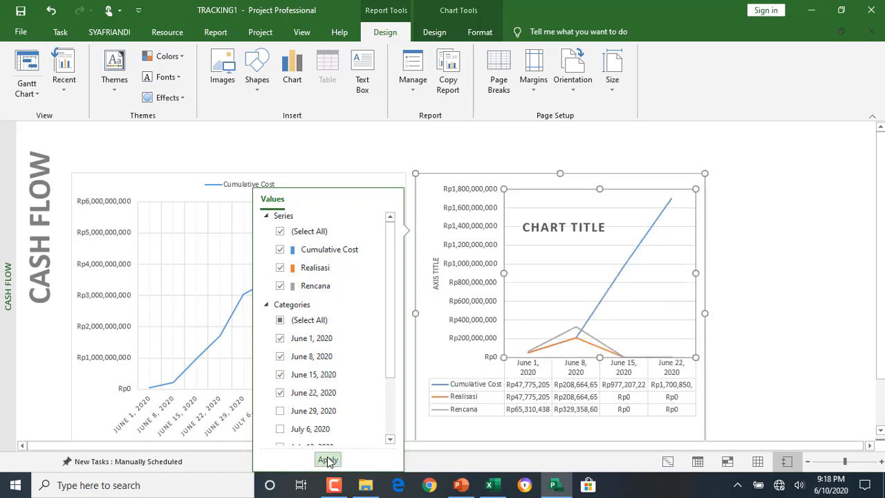
click(281, 396)
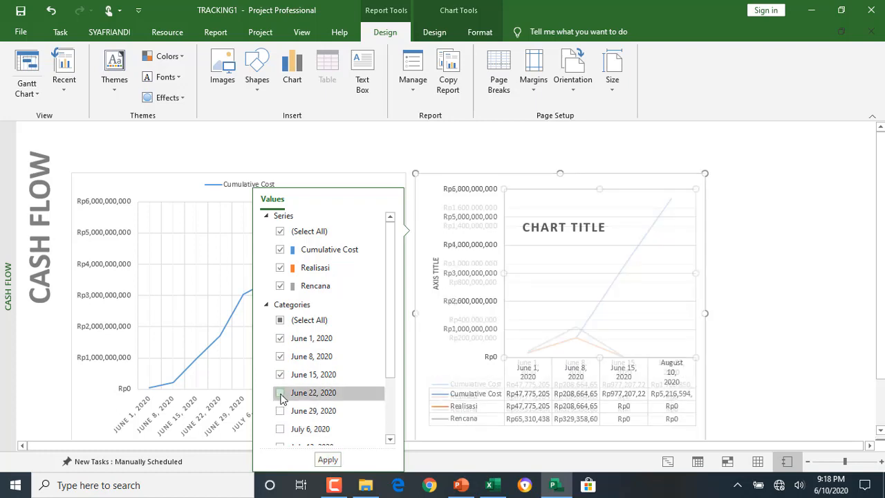
click(335, 460)
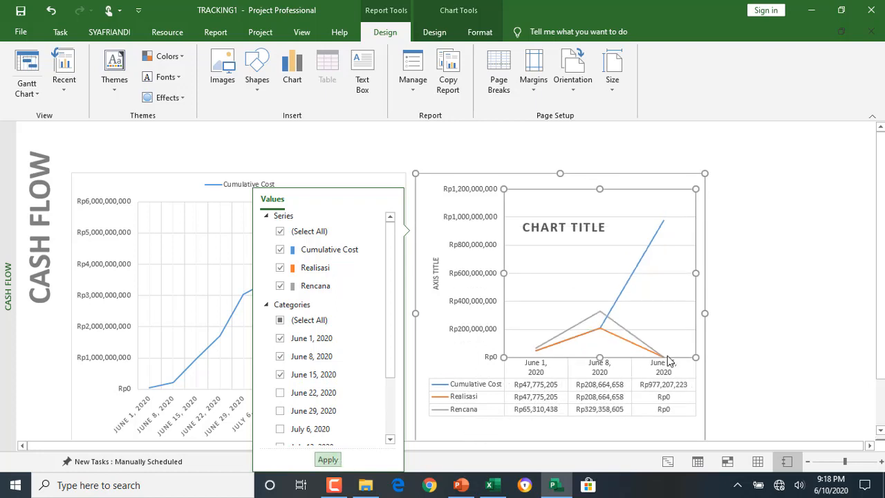
Return to the Gantt Chart, try to reopen the cost report, and cancel the restart of Microsoft Project.
click(746, 315)
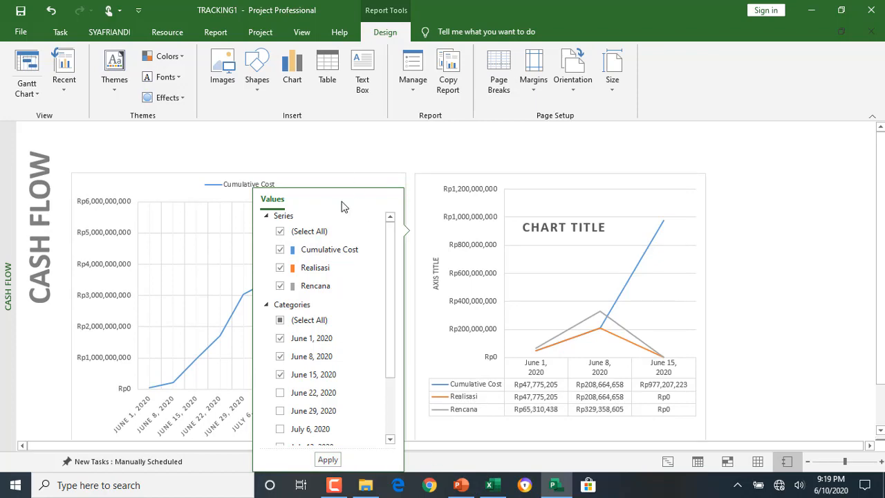
click(27, 62)
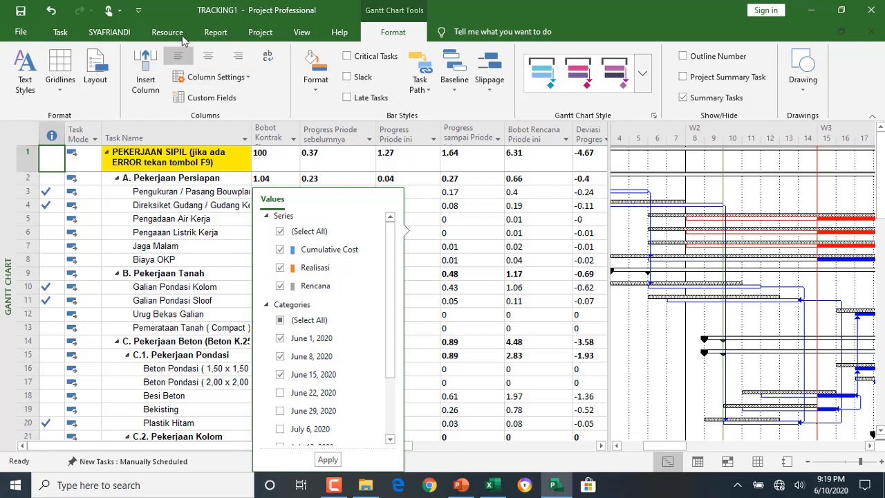
click(215, 33)
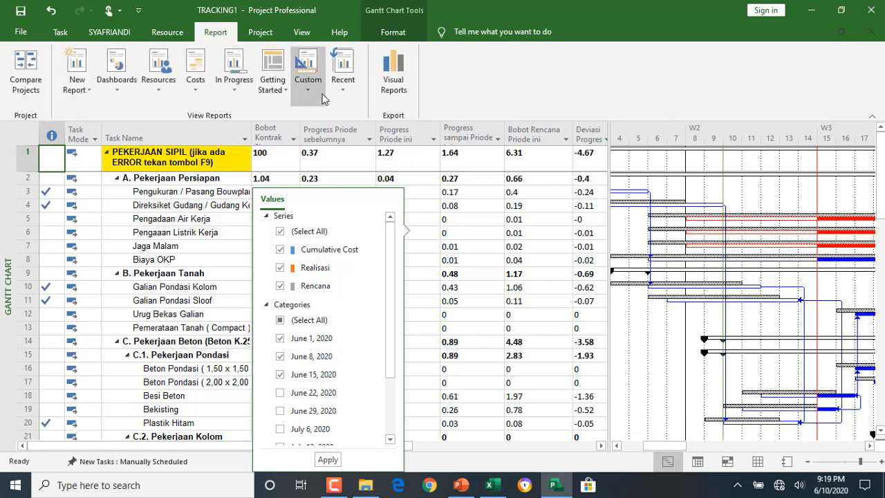
click(195, 82)
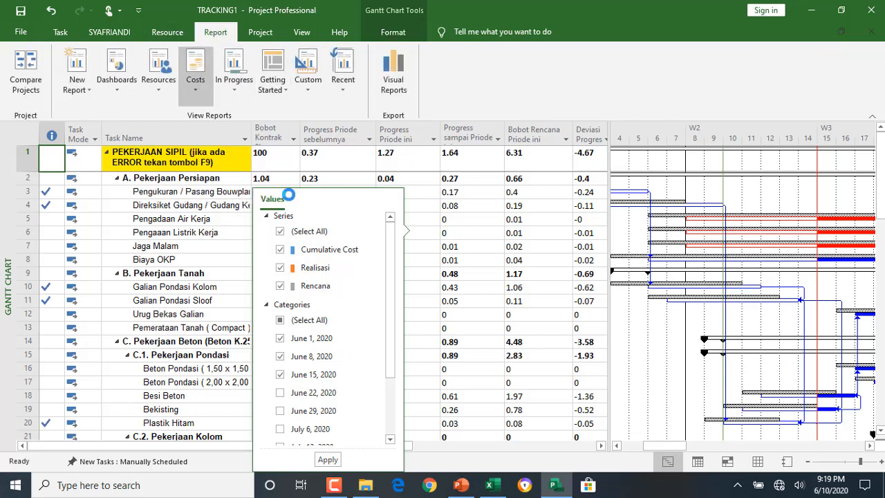
click(216, 116)
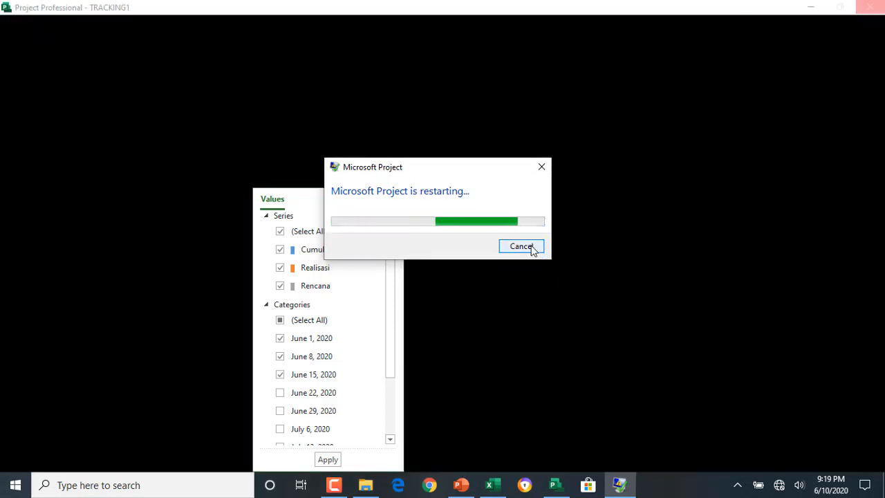
click(529, 247)
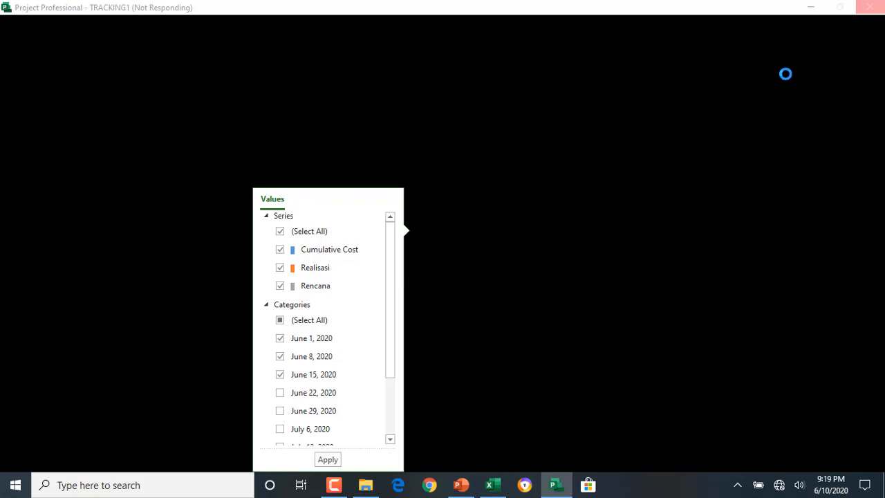
Switch to the JADWALdan PROGRESS presentation in PowerPoint, review the Kurva S and Tracking points on slide 3, and show closing slide 4.
mouse_move(462, 485)
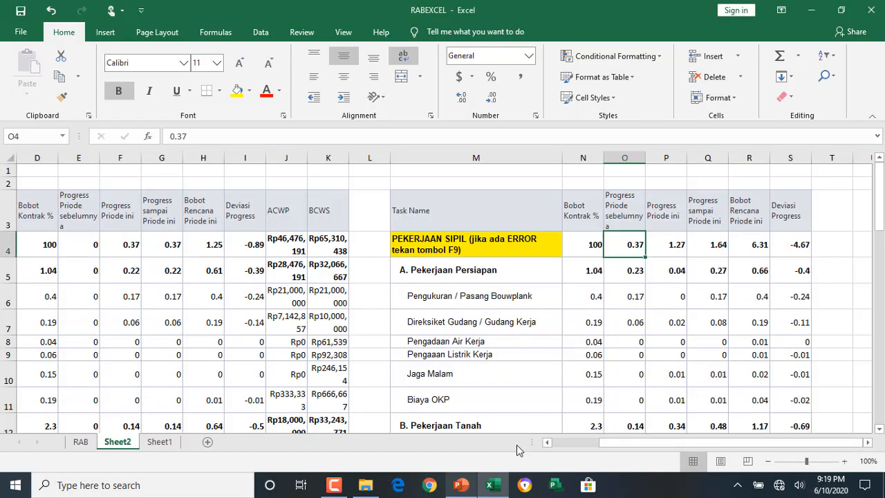
click(462, 477)
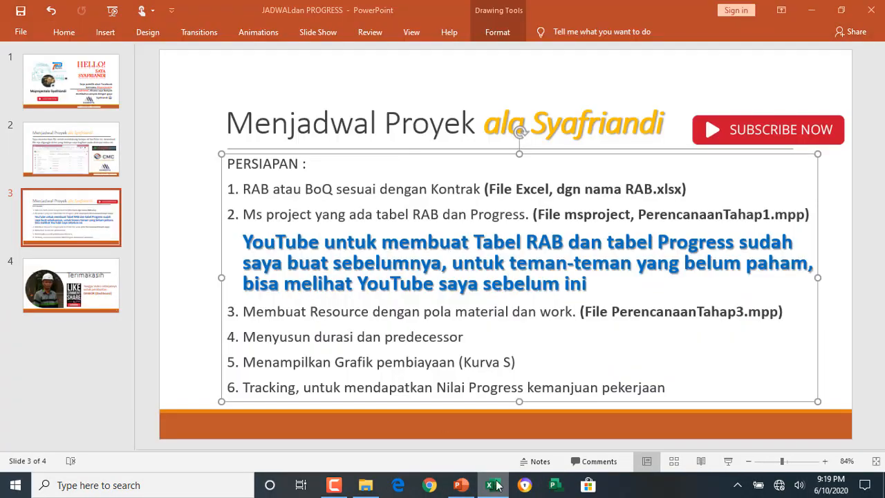
drag(289, 355, 536, 360)
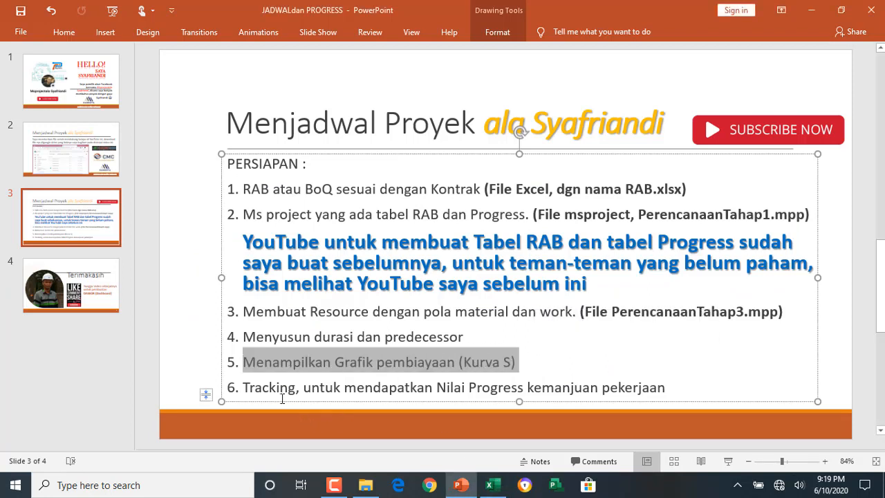
drag(243, 387, 680, 409)
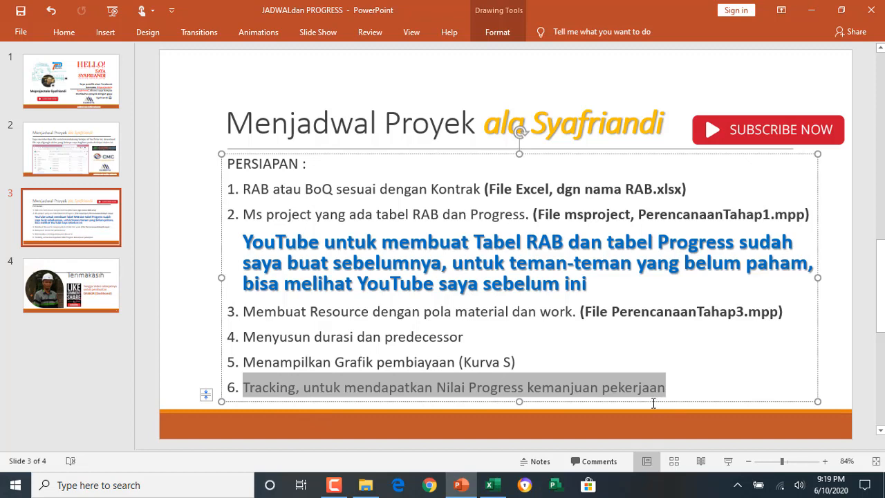
click(82, 275)
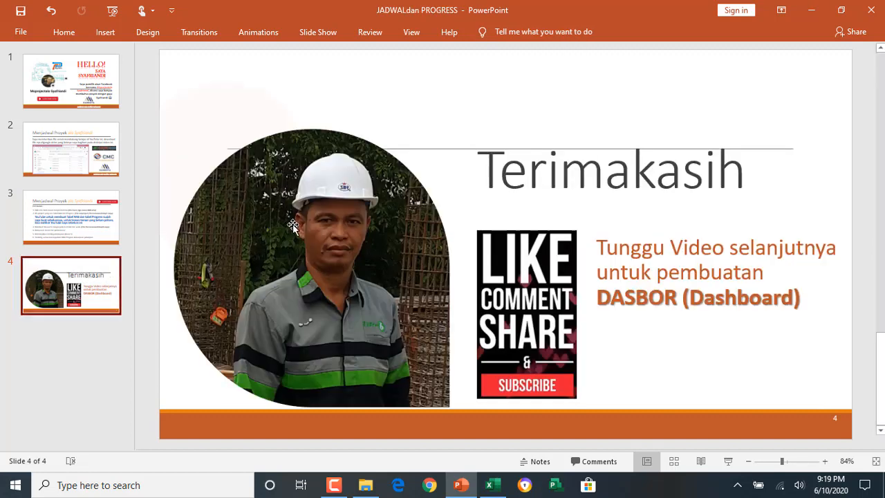